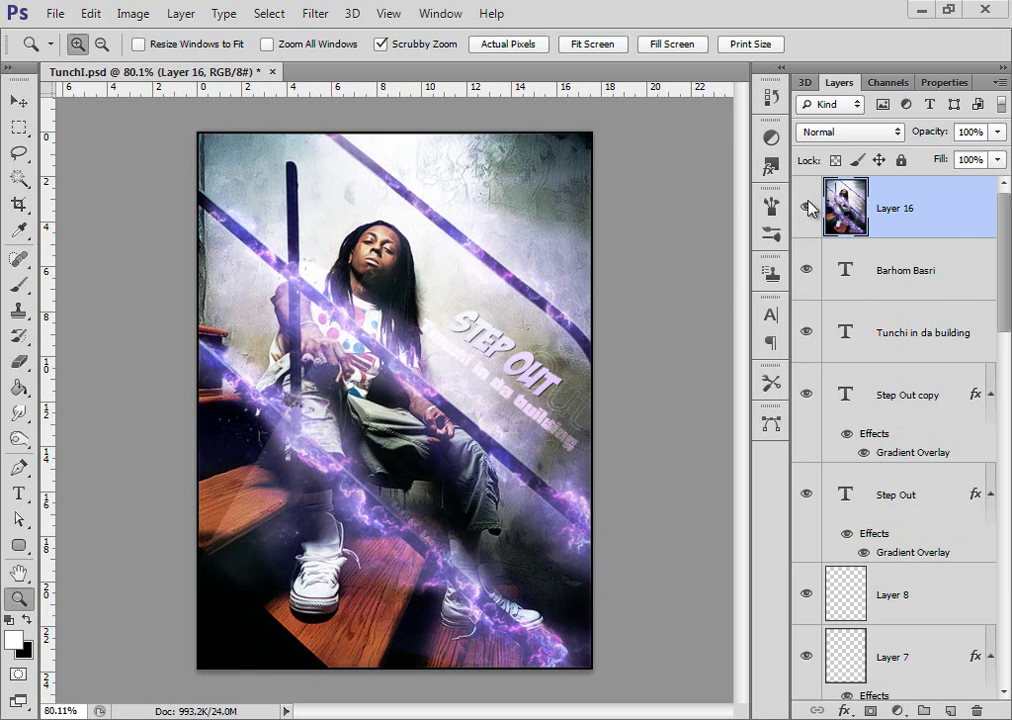
Delete every layer above the original photo layer, Layer 0, and make Layer 0 visible again
left_click_drag(808, 210, 818, 714)
left_click(897, 686)
left_click(954, 568)
left_click(958, 603)
left_click_drag(1001, 613, 955, 244)
left_click(930, 201, "shift")
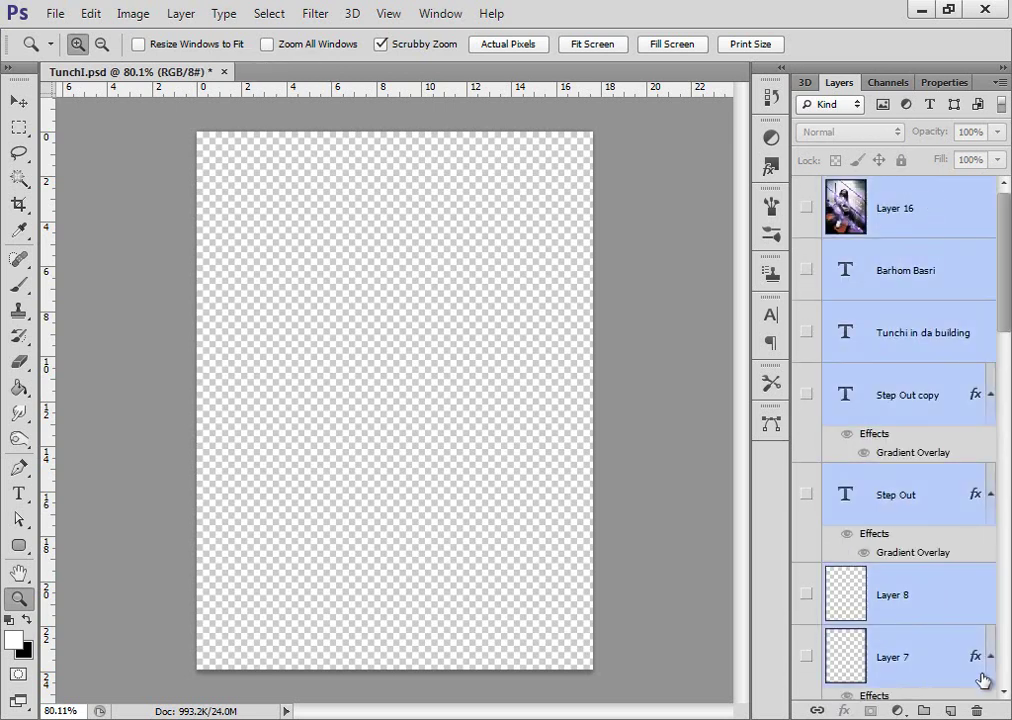
left_click(978, 710)
left_click(806, 207)
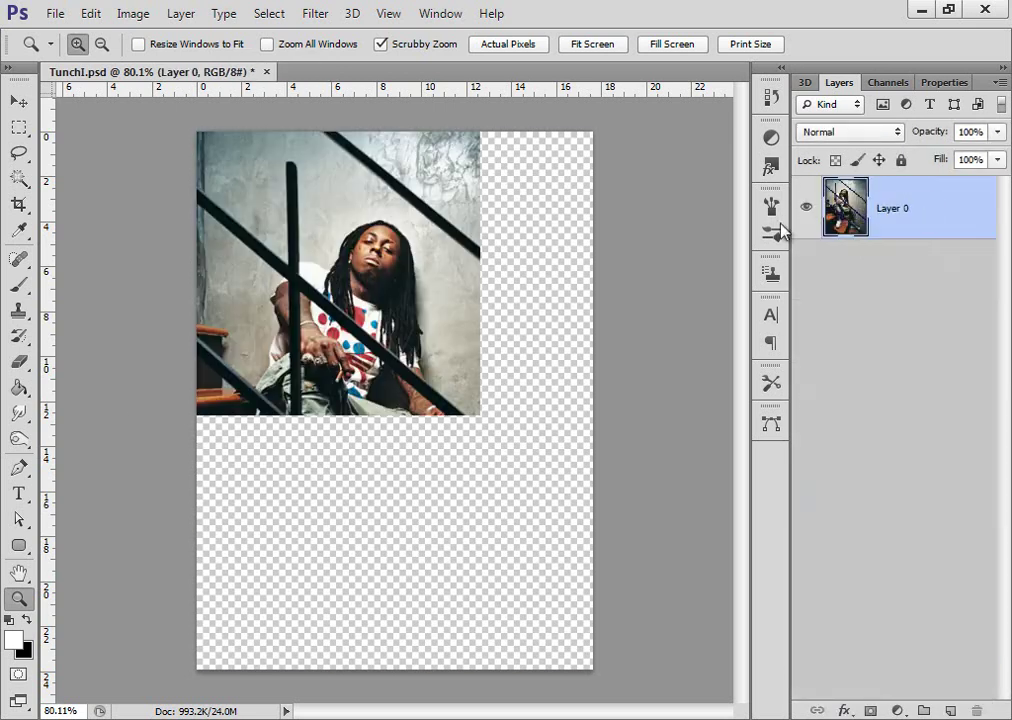
Examine the photo at actual size and check its dimensions in the Image Size dialog
double_click(18, 600)
left_click_drag(158, 406, 287, 525)
left_click(133, 14)
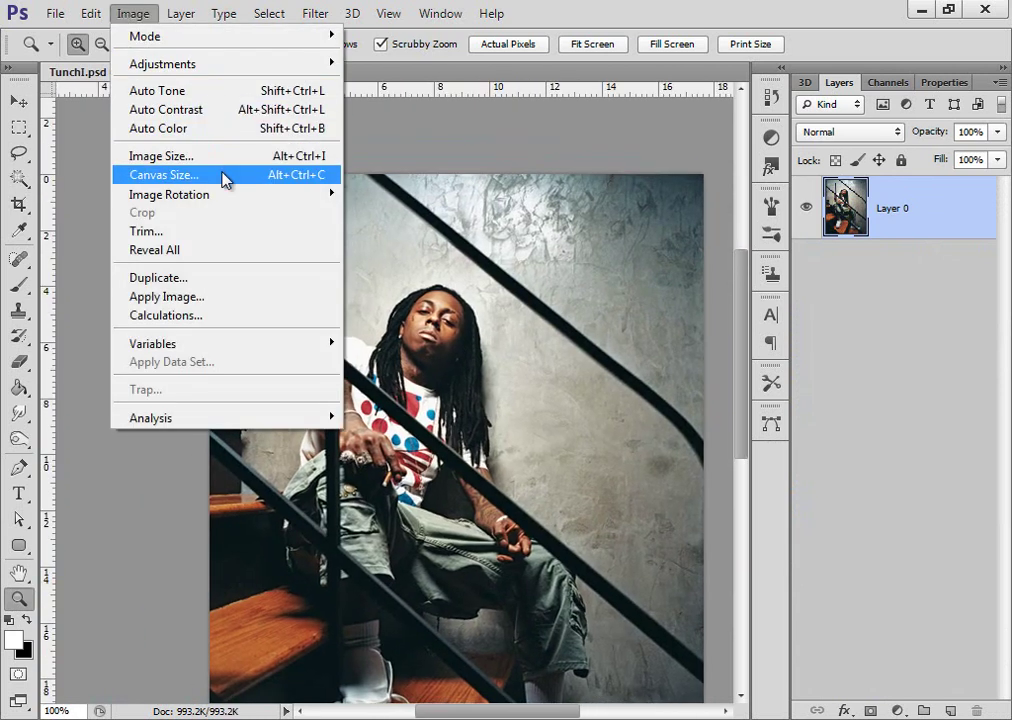
left_click(230, 156)
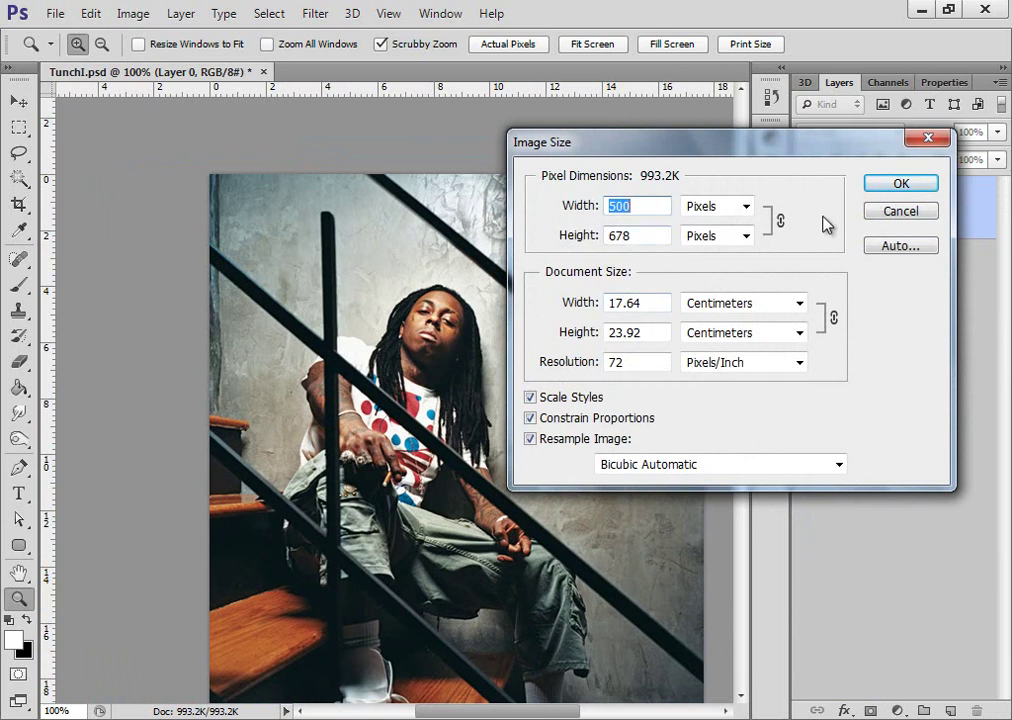
left_click(872, 186)
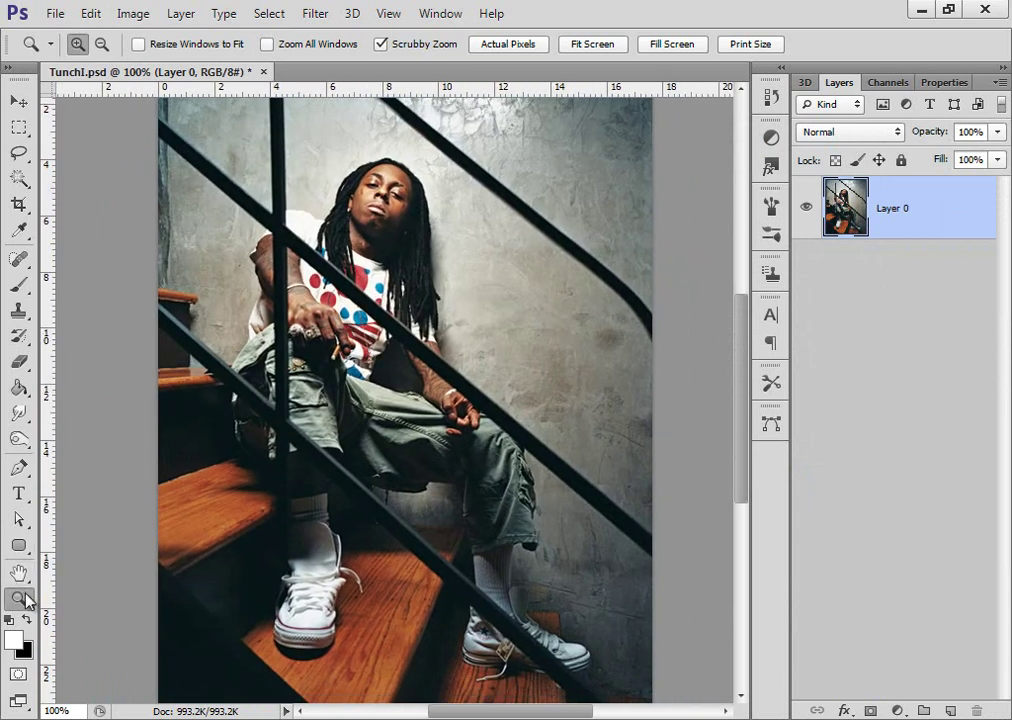
left_click_drag(358, 418, 308, 418)
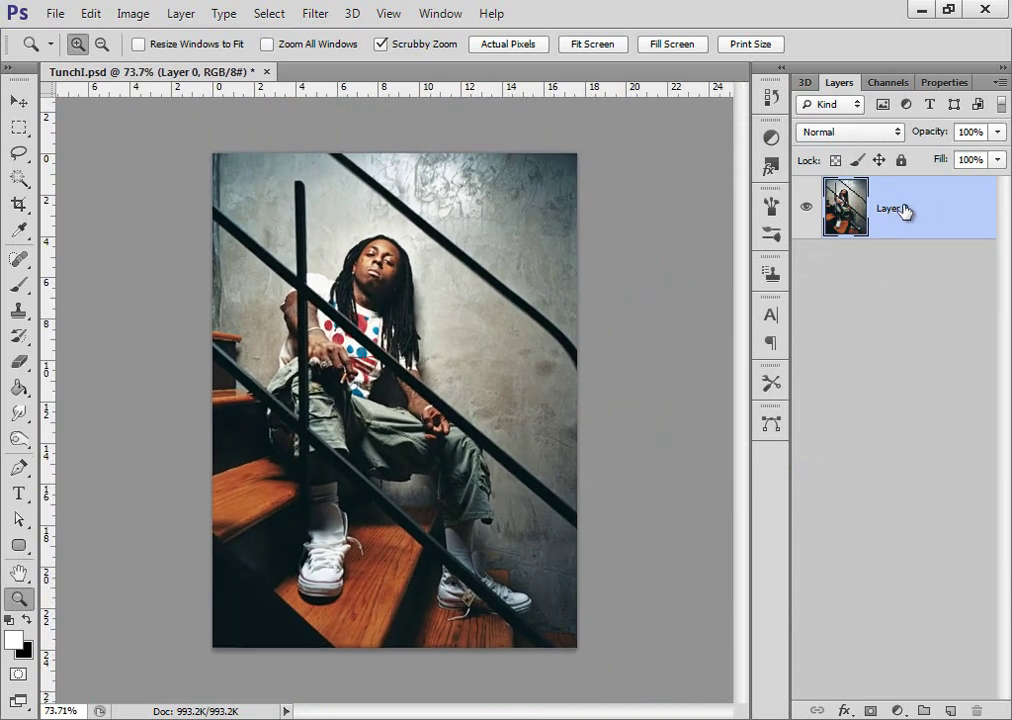
left_click_drag(903, 209, 951, 706)
key("ctrl+z")
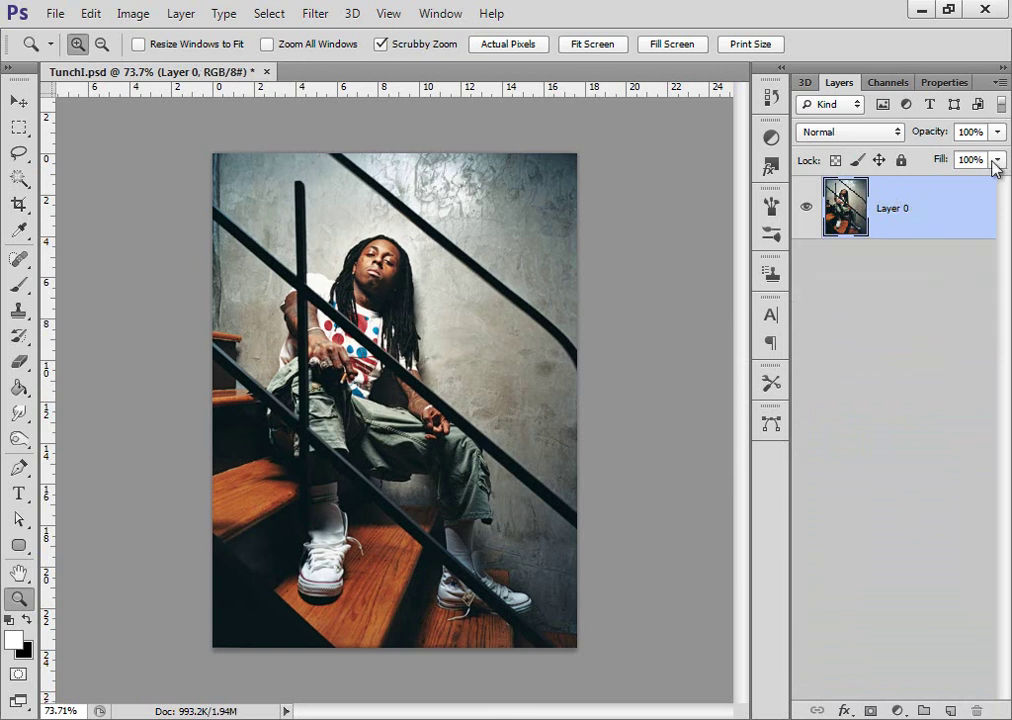
key("ctrl+alt+j")
left_click(670, 261)
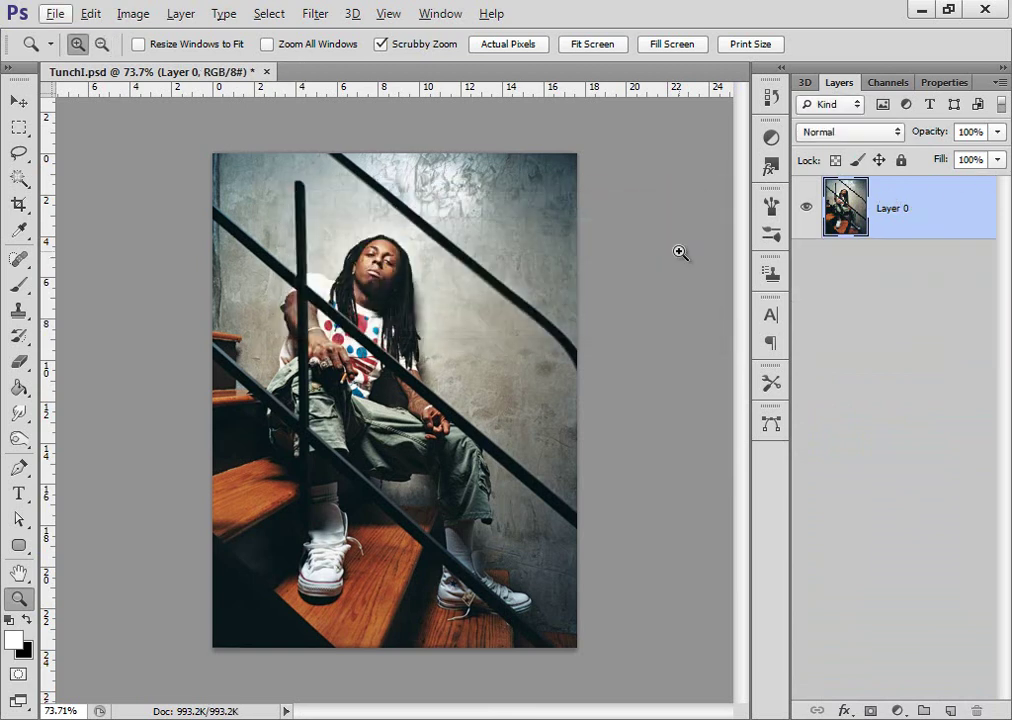
Duplicate Layer 0 and apply the Topaz Clean 3 filter to the copy with the Clean preset
key("ctrl+j")
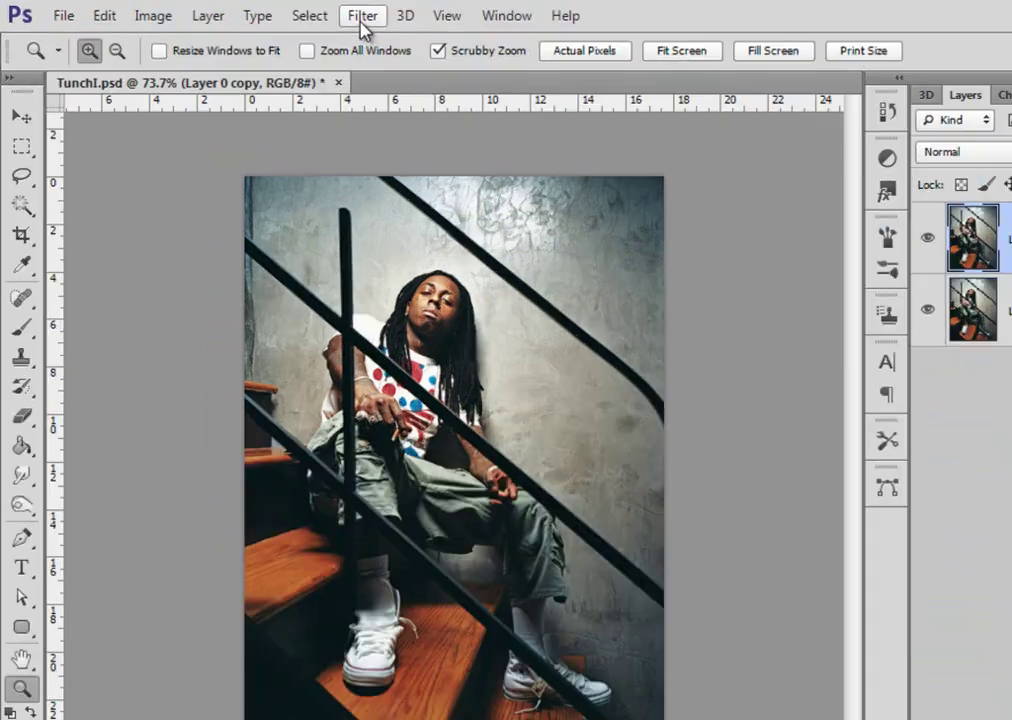
left_click(315, 14)
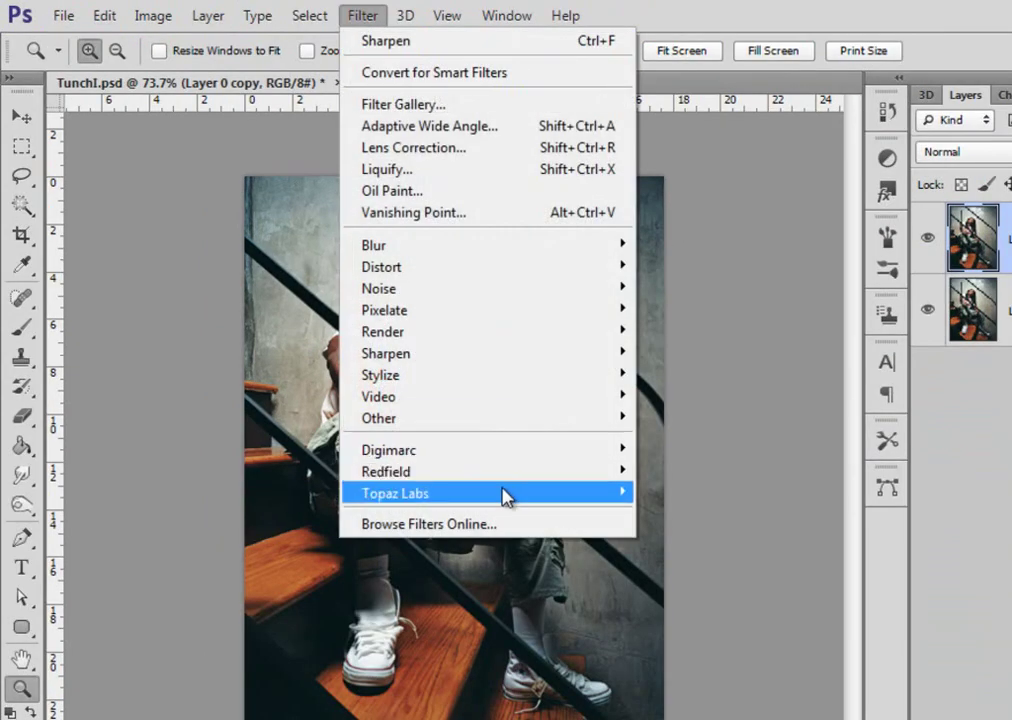
mouse_move(506, 493)
left_click(655, 490)
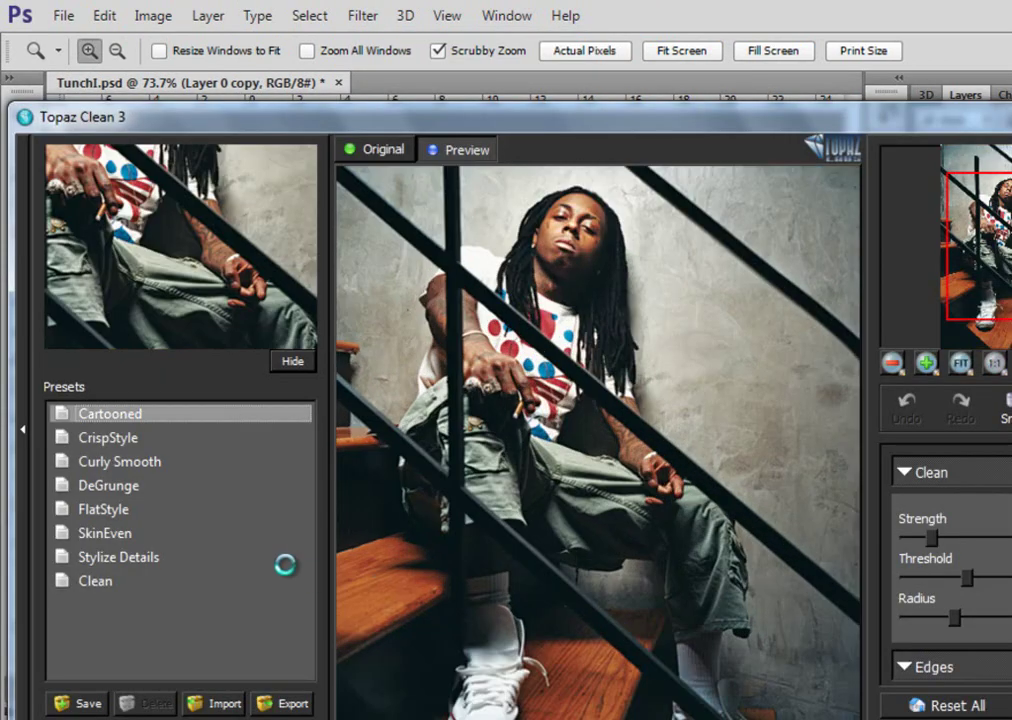
left_click(121, 580)
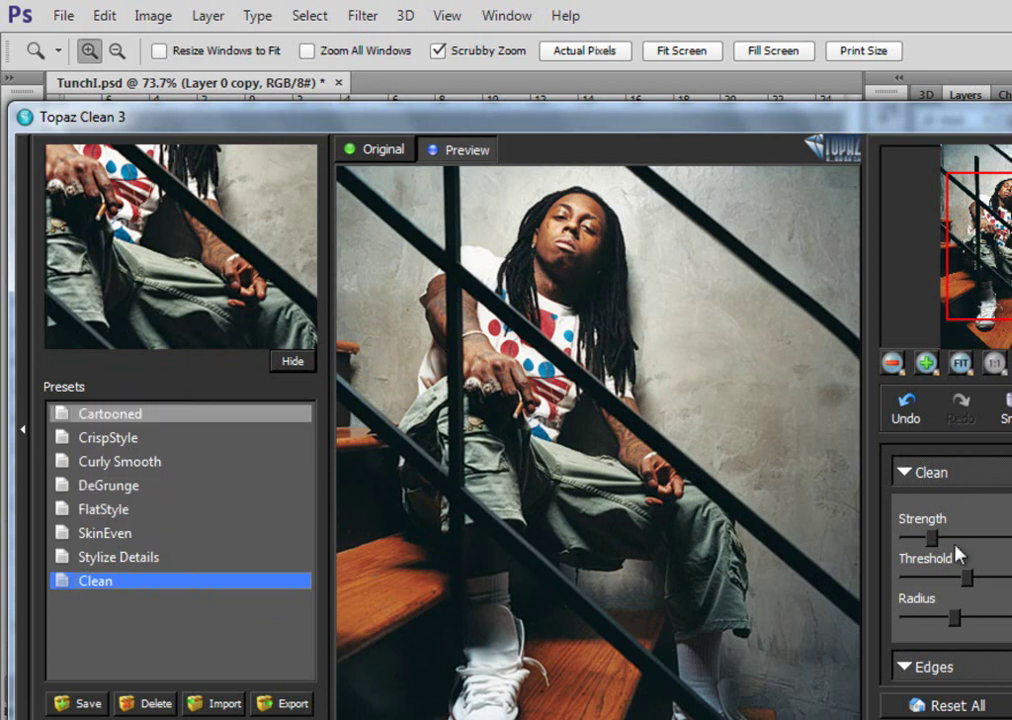
scroll(945, 565, "down", 5)
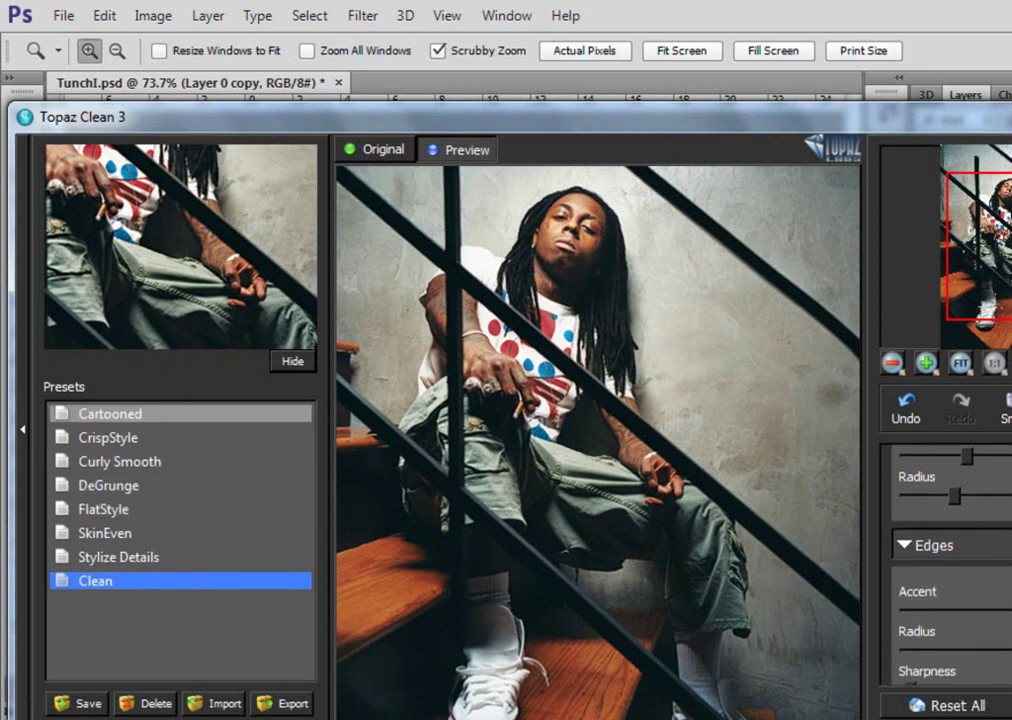
scroll(950, 560, "up", 3)
scroll(1003, 670, "down", 3)
scroll(965, 544, "down", 3)
scroll(965, 544, "up", 1)
left_click(966, 536)
scroll(950, 560, "up", 3)
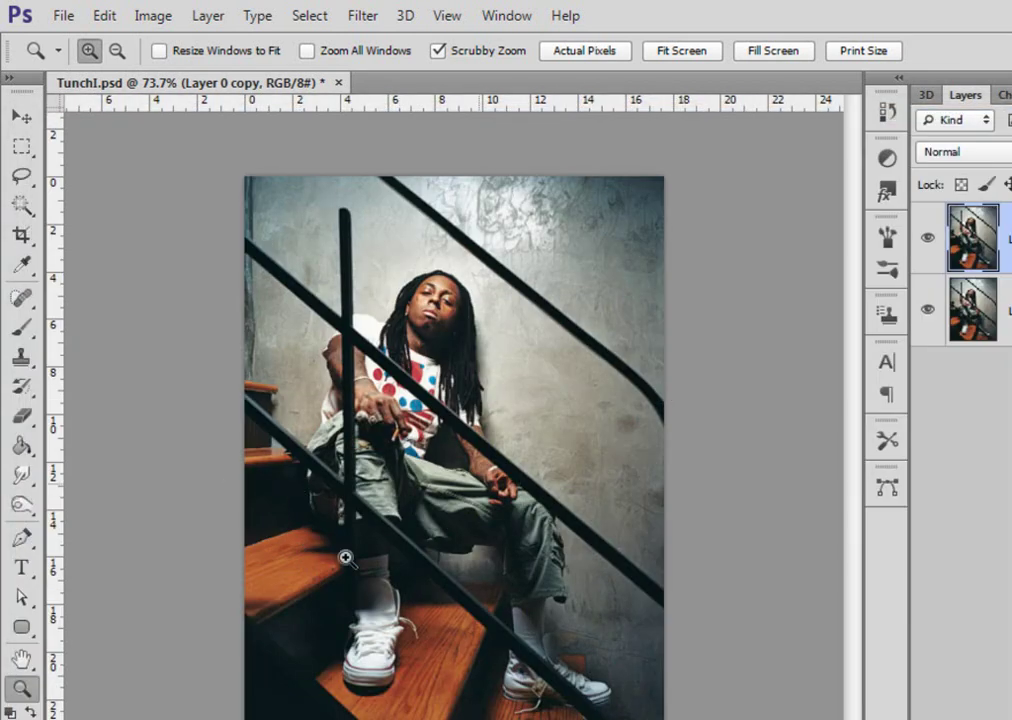
Check the filtered photo at actual size and add a layer mask to Layer 0 copy
double_click(21, 687)
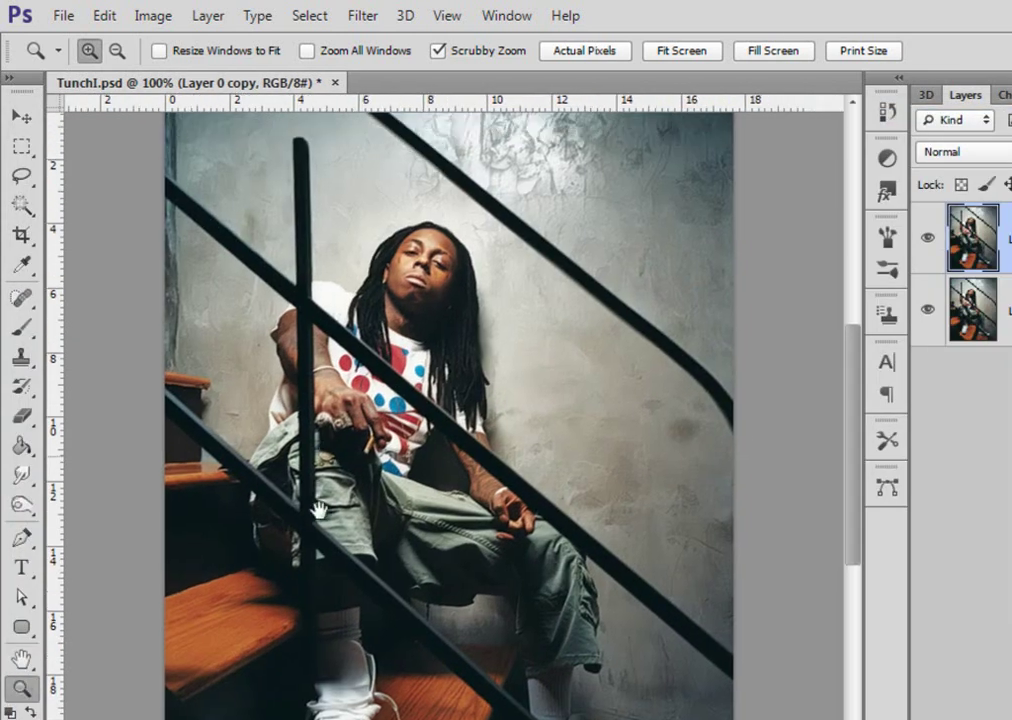
key("ctrl+r")
key("ctrl+r")
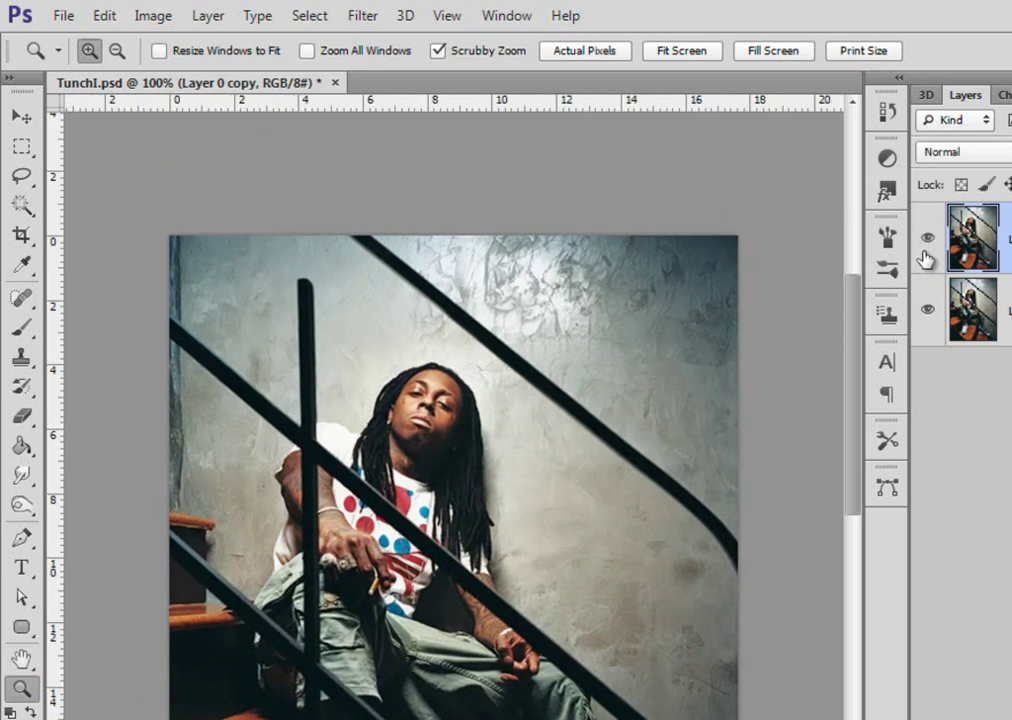
mouse_move(596, 591)
left_mouse_down()
mouse_move(655, 355)
mouse_move(623, 382)
left_mouse_up()
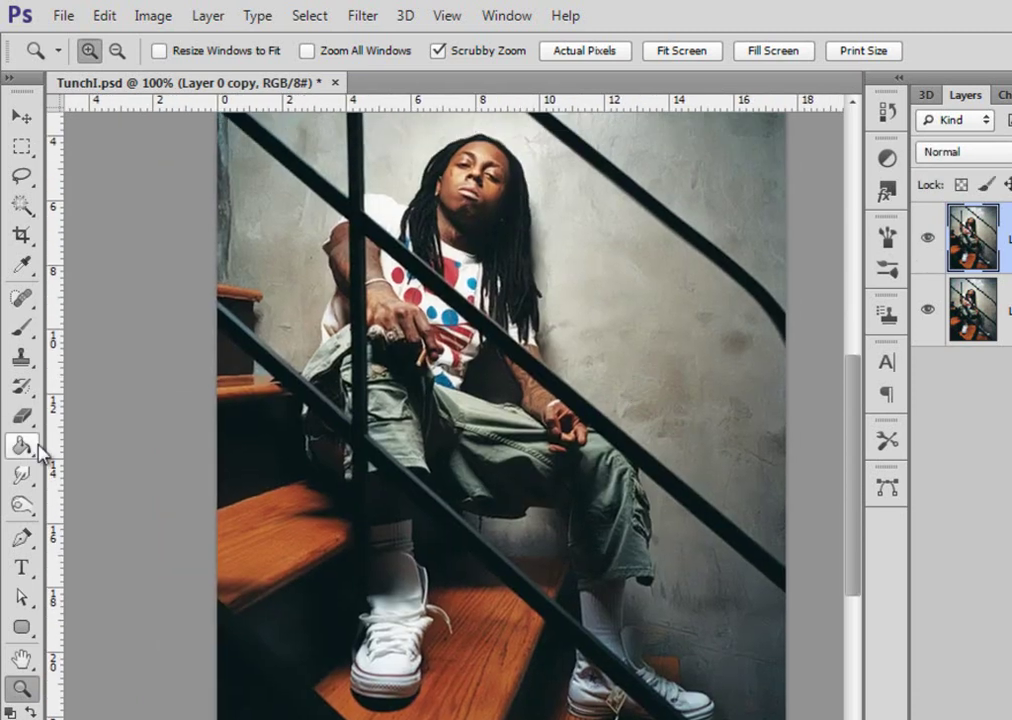
left_click(21, 418)
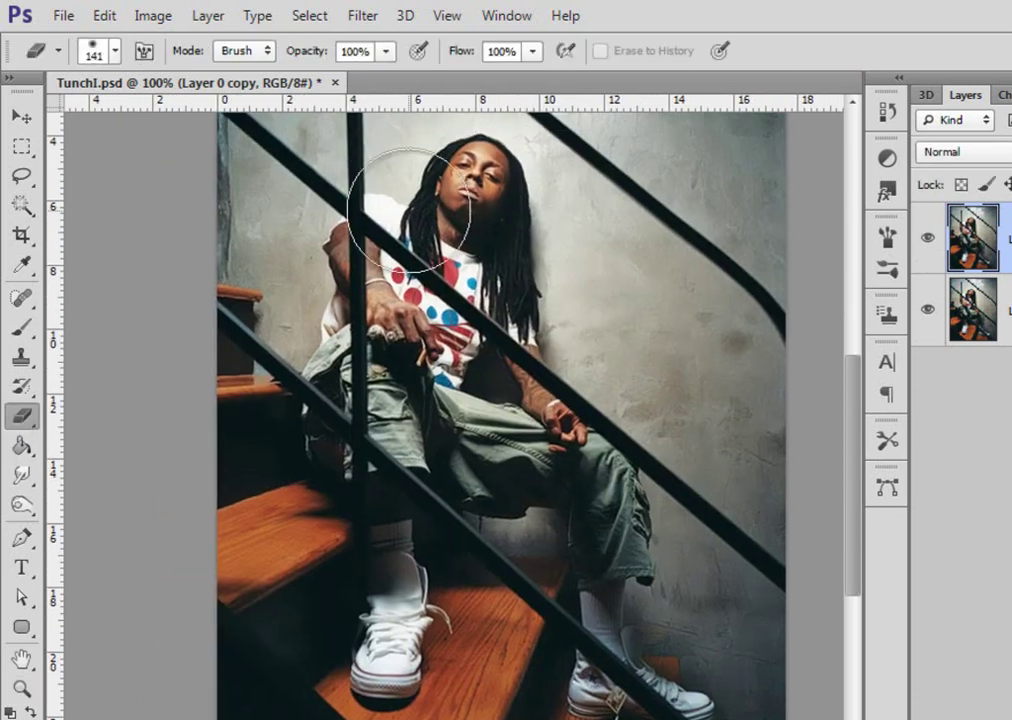
left_click(386, 51)
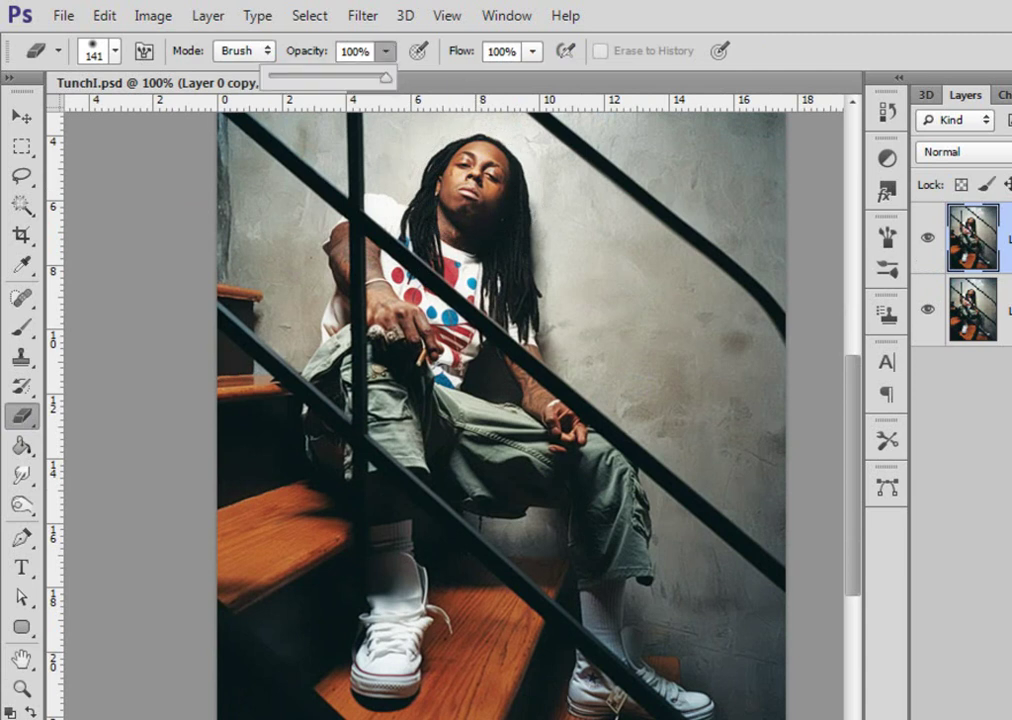
left_click(325, 357)
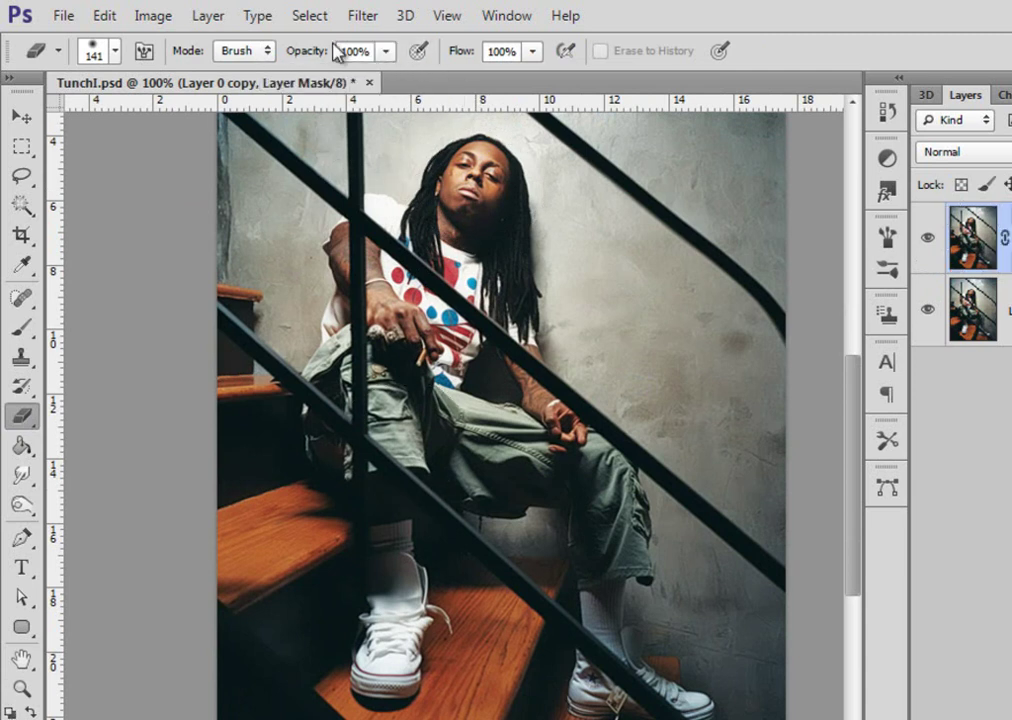
left_click(386, 51)
Set up the Brush tool with a 200 px size and 62% opacity, keeping black as the foreground color
left_click(21, 328)
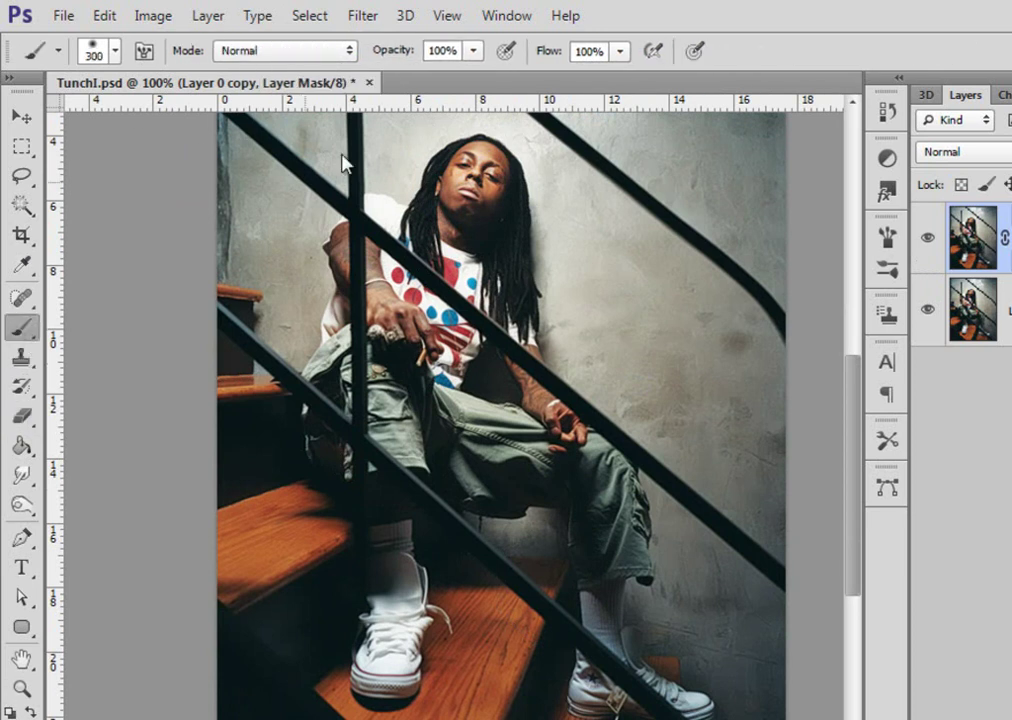
left_click(14, 717)
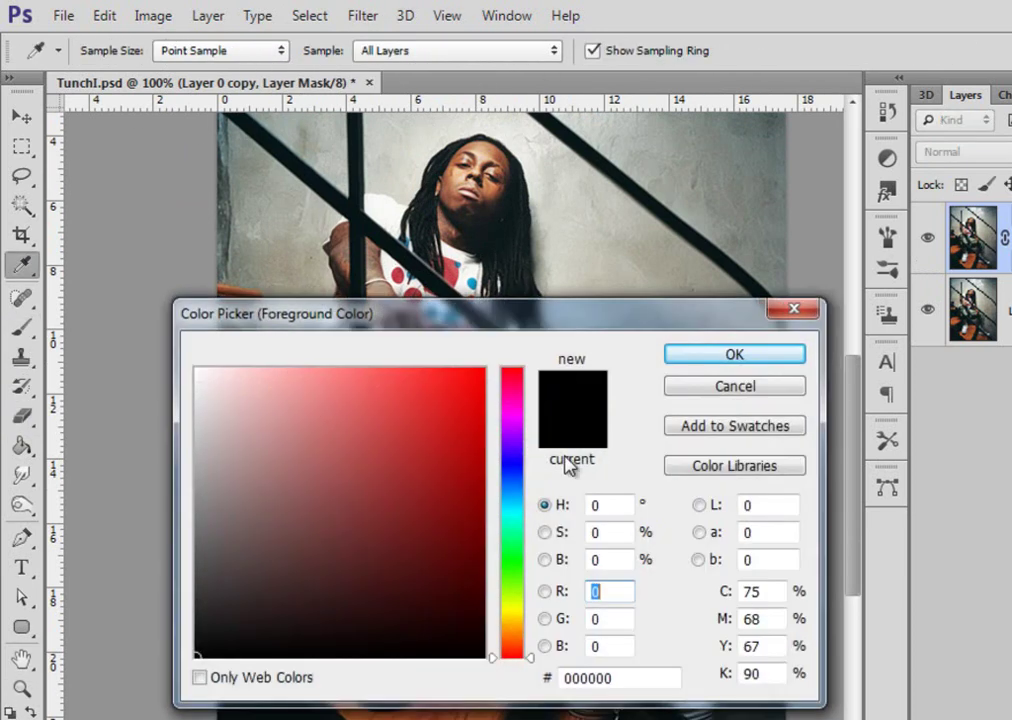
left_click(700, 392)
left_click(115, 52)
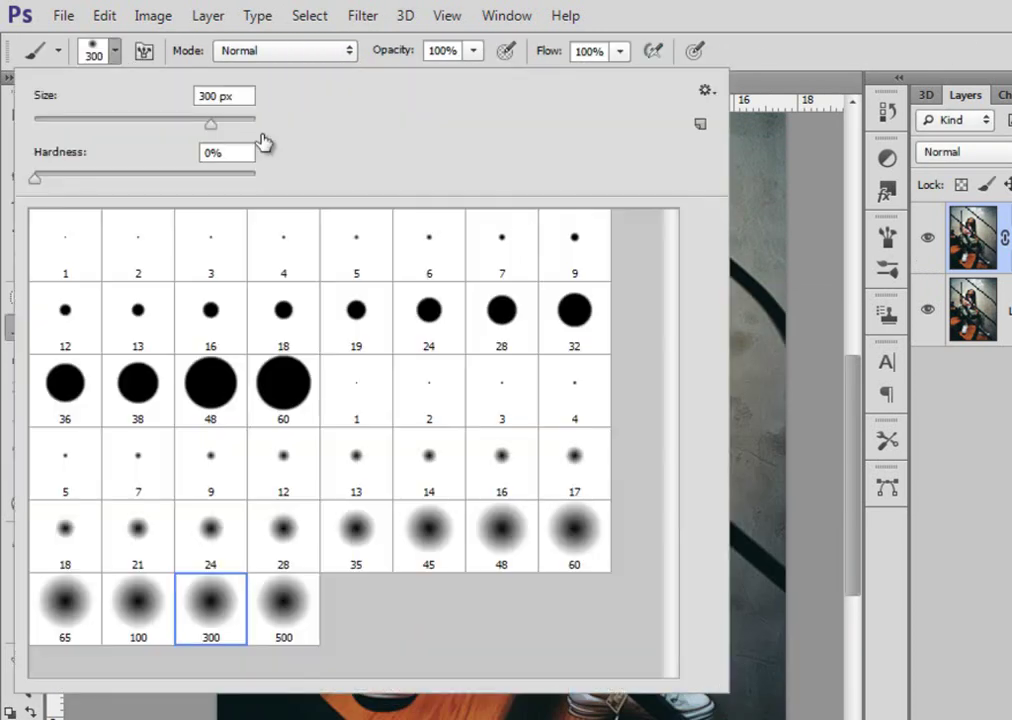
type("2")
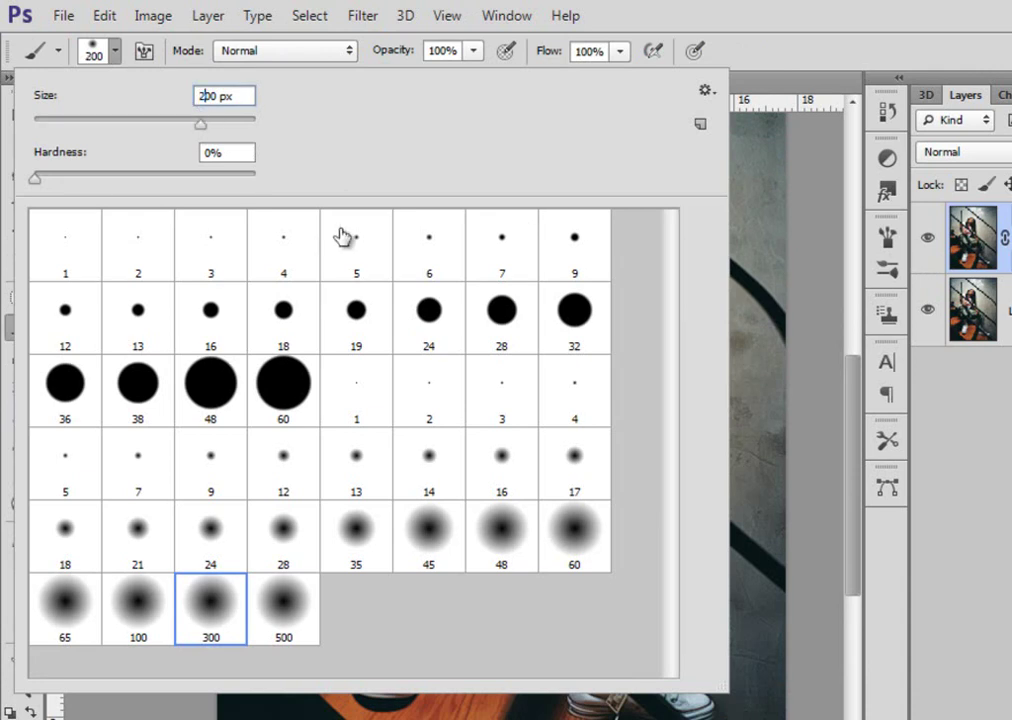
key("Return")
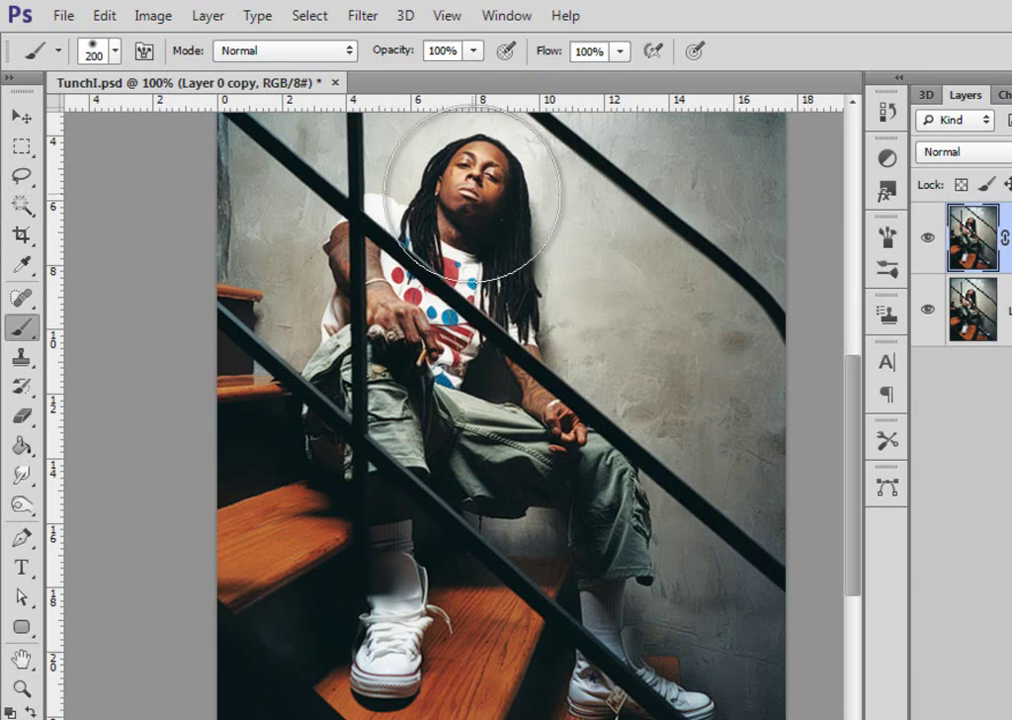
left_click_drag(473, 50, 438, 76)
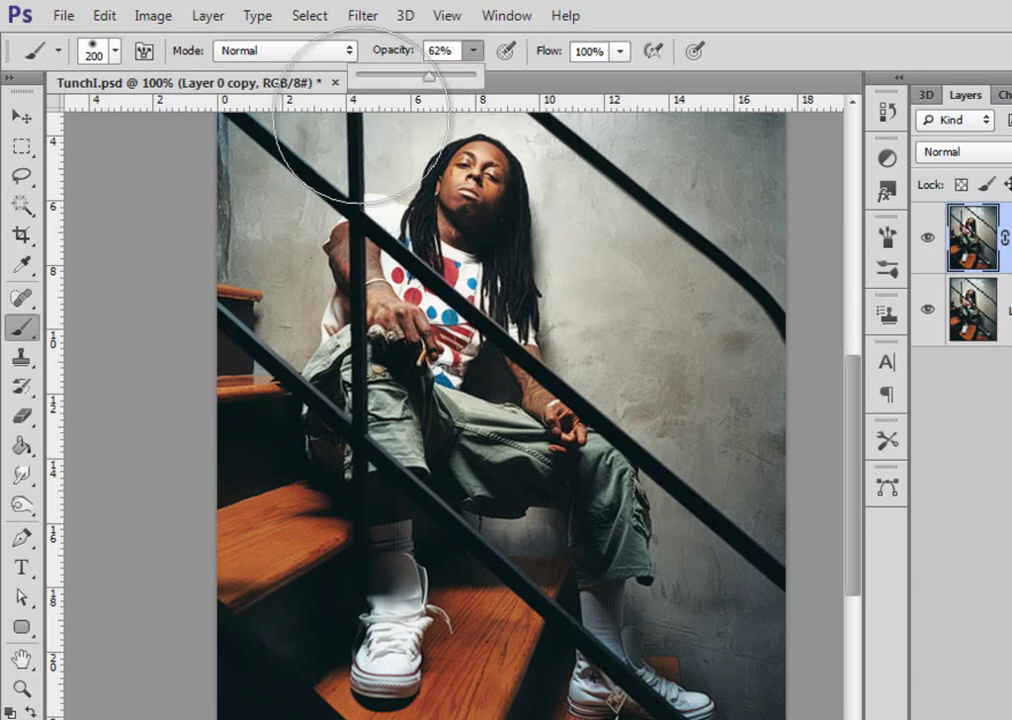
left_click(24, 325)
left_click(468, 188)
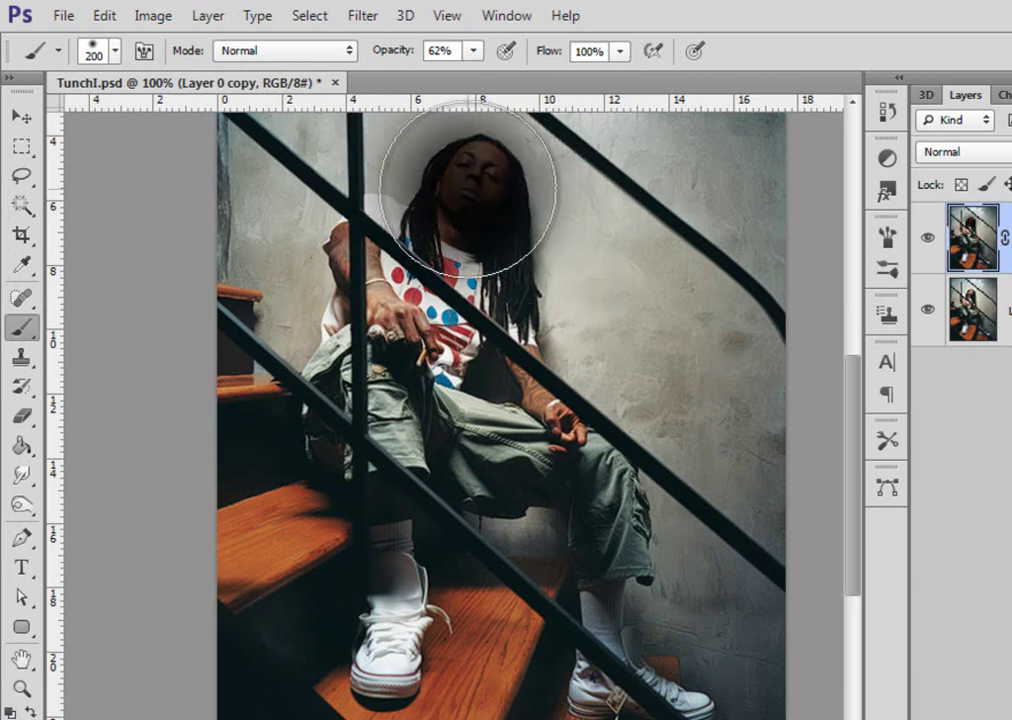
key("ctrl+alt+z")
key("ctrl+alt+z")
Target the layer mask of Layer 0 copy and stamp all visible layers onto a new layer above it
left_click(1011, 238)
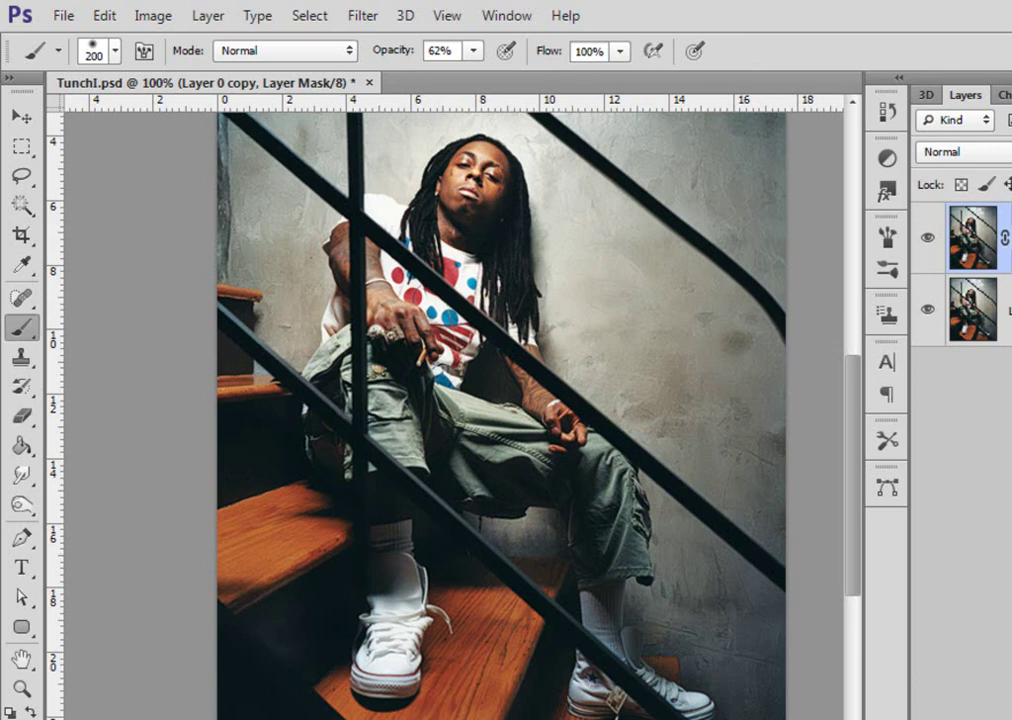
key("ctrl+shift+alt+n")
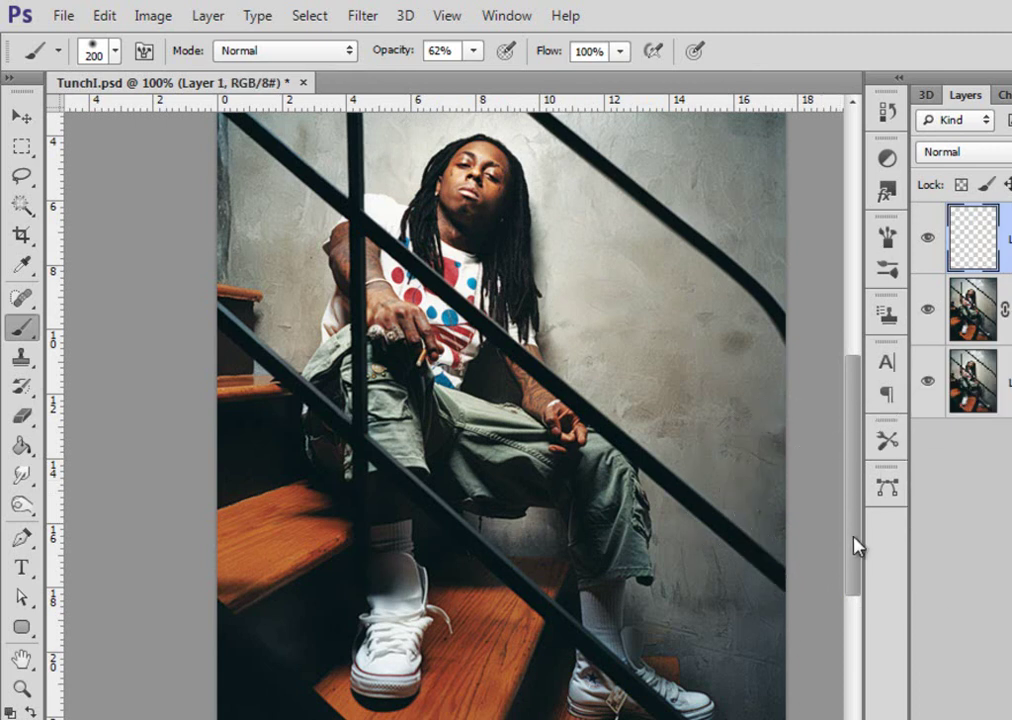
key("ctrl+shift+alt+e")
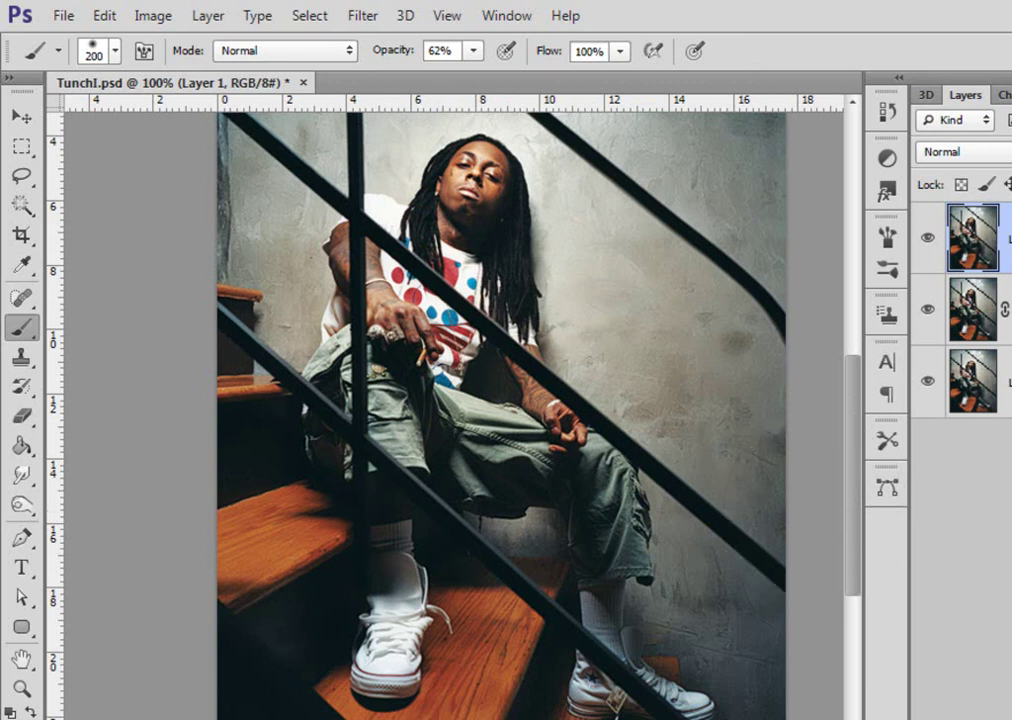
left_click(168, 20)
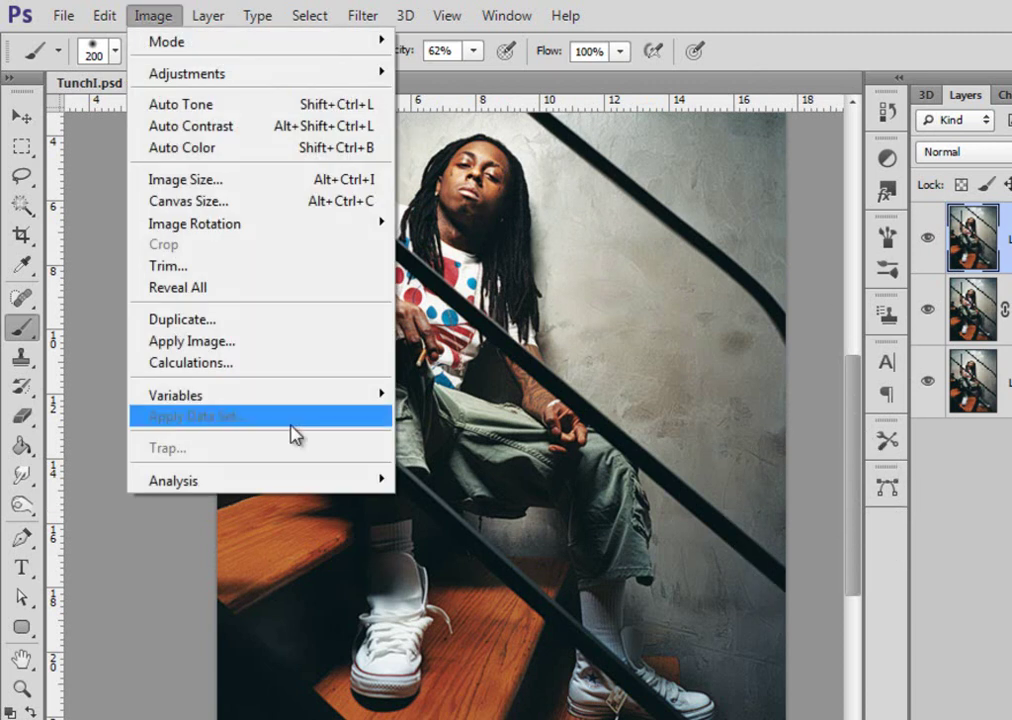
left_click(1006, 255)
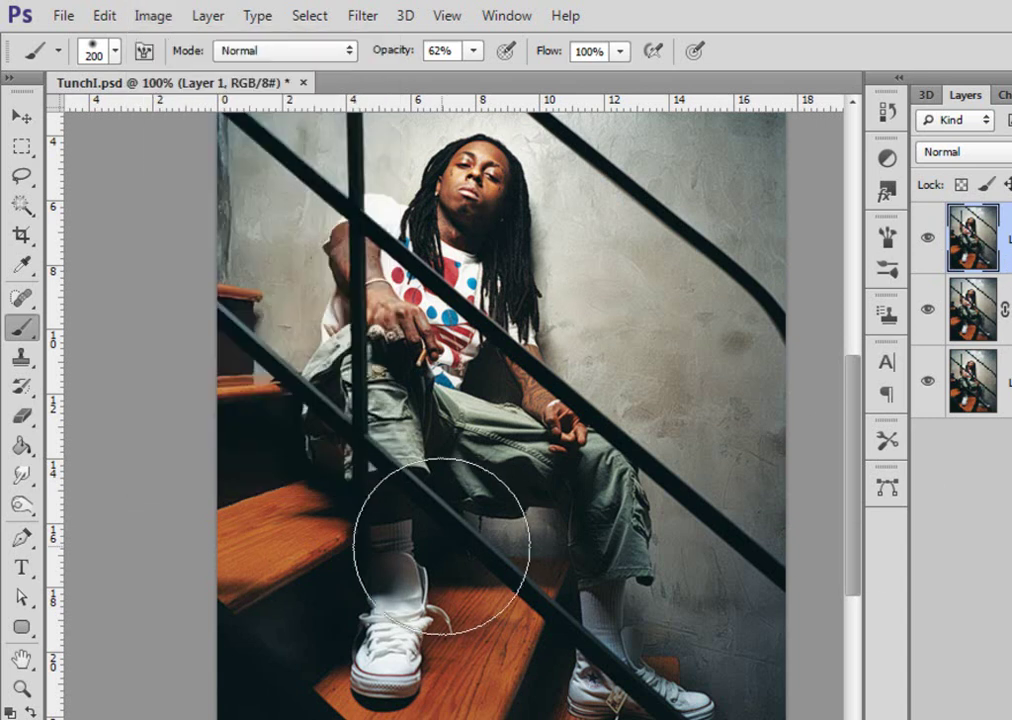
Activate the Smudge tool and load the Smudge brush set into the brush presets
left_click(21, 475)
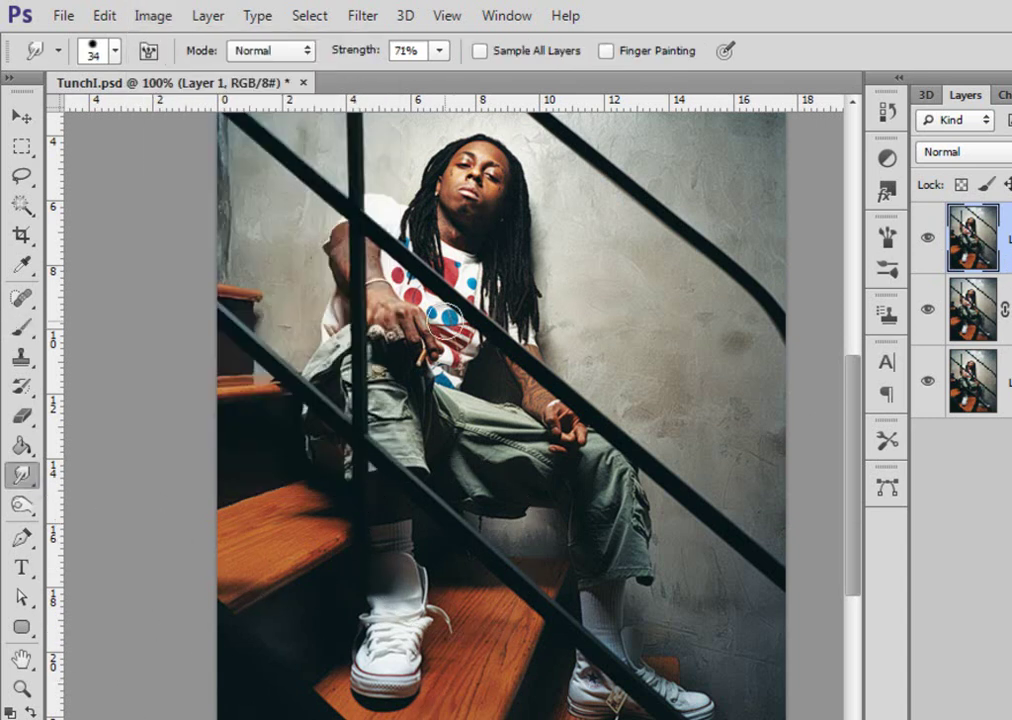
right_click(414, 397)
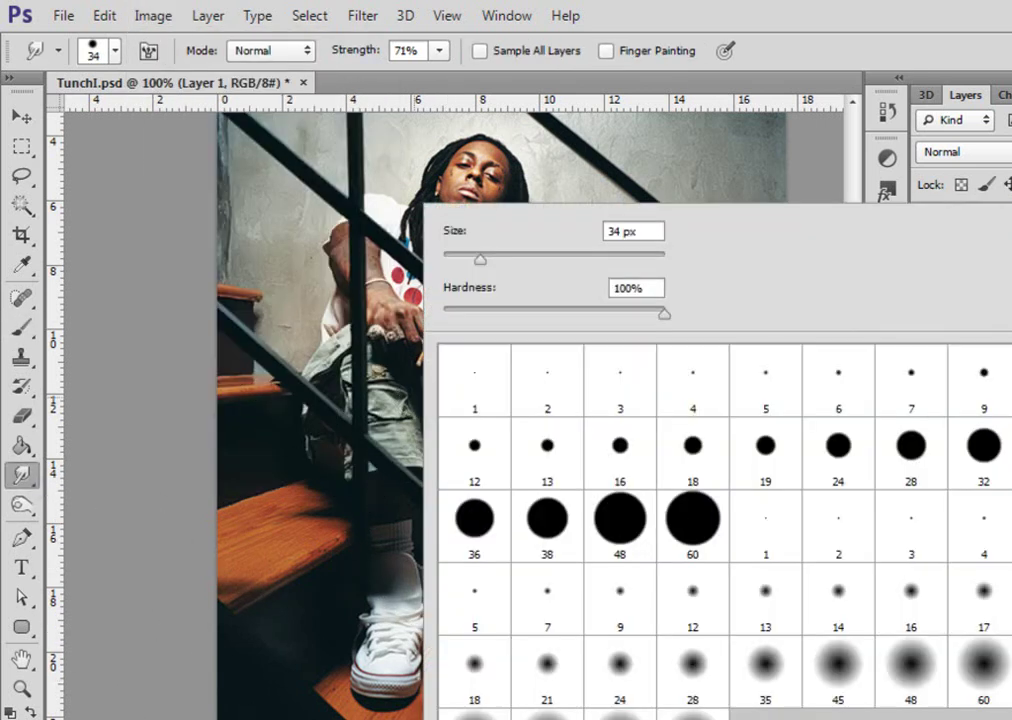
left_click(1008, 230)
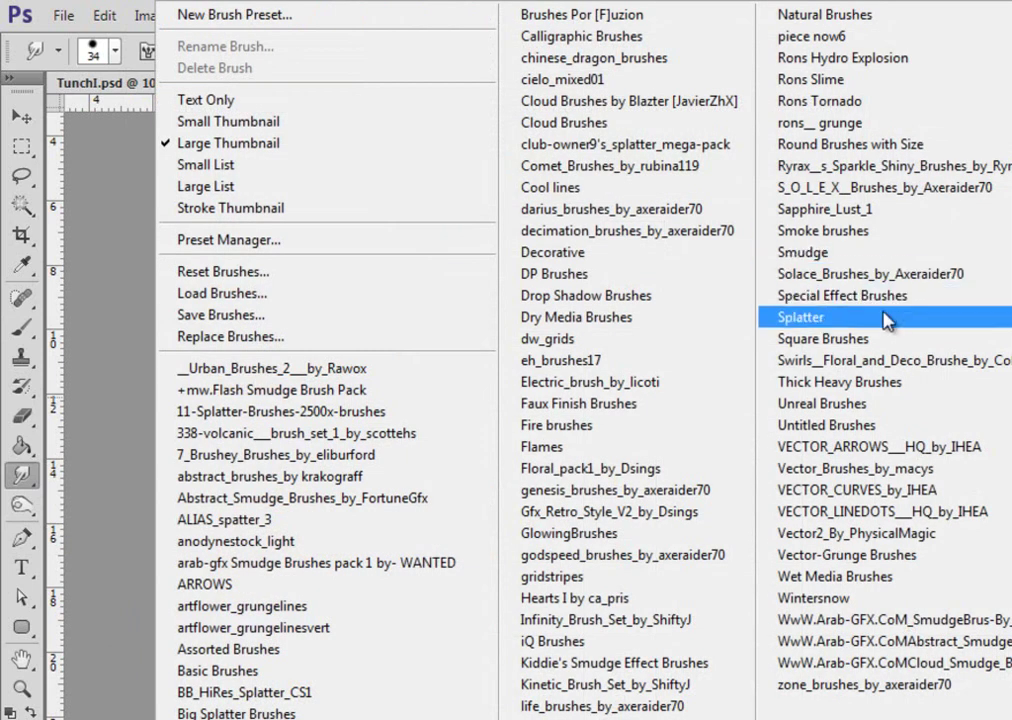
left_click(855, 256)
left_click(508, 332)
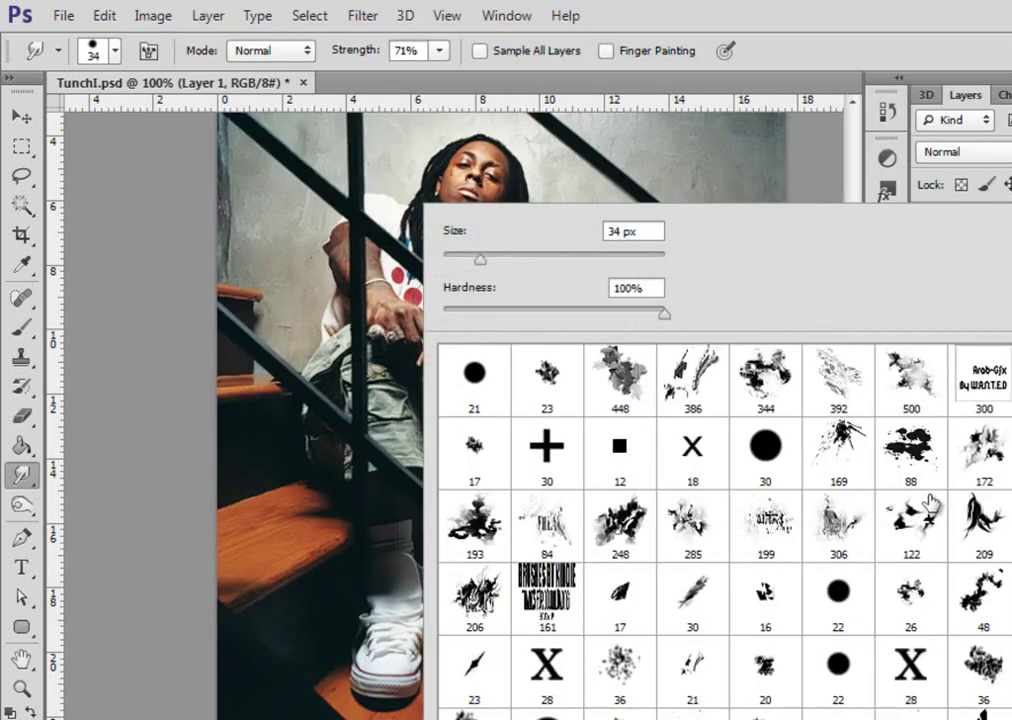
scroll(870, 375, "down", 1)
scroll(870, 375, "up", 1)
left_click(27, 490)
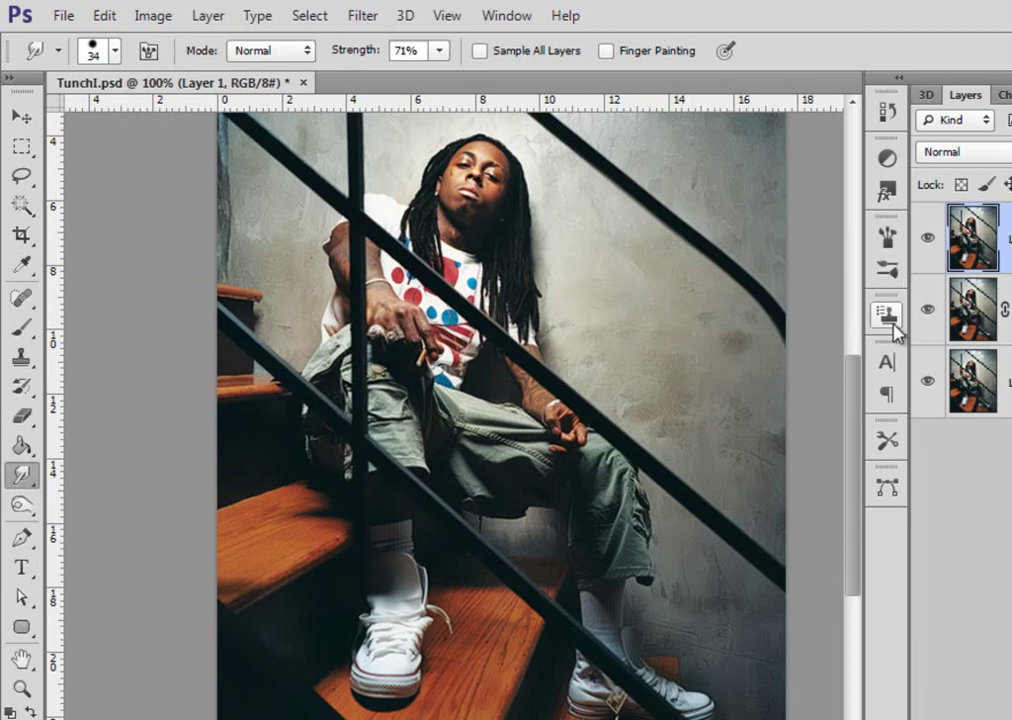
Examine the smudge brush's tip shape and Shape Dynamics settings, including size, angle and roundness jitter
left_click(886, 270)
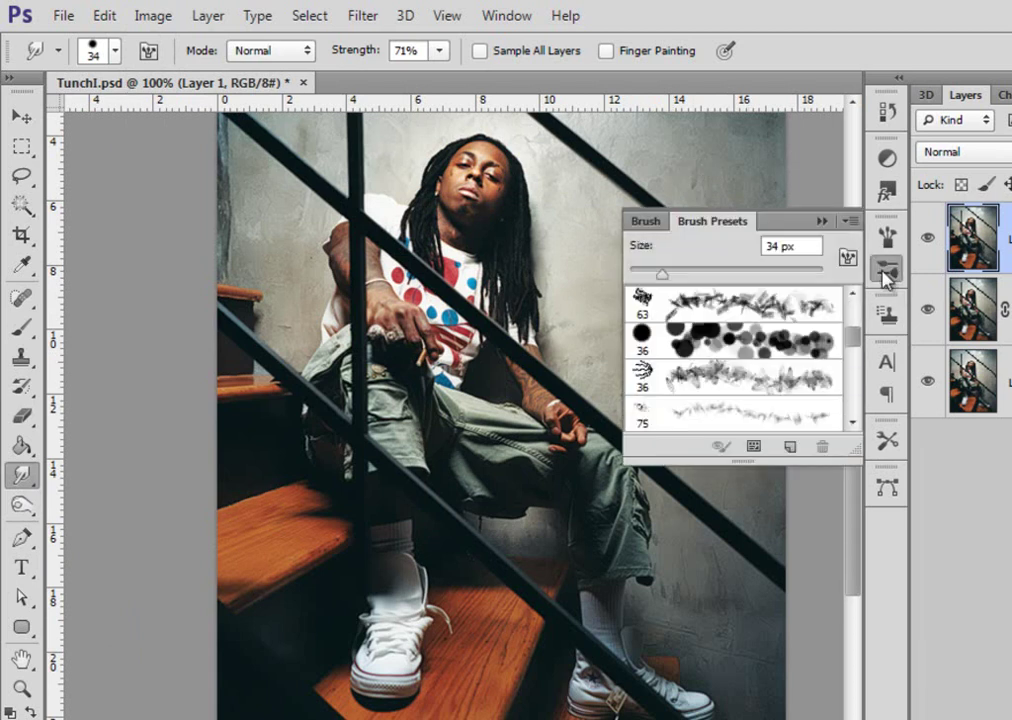
left_click(645, 221)
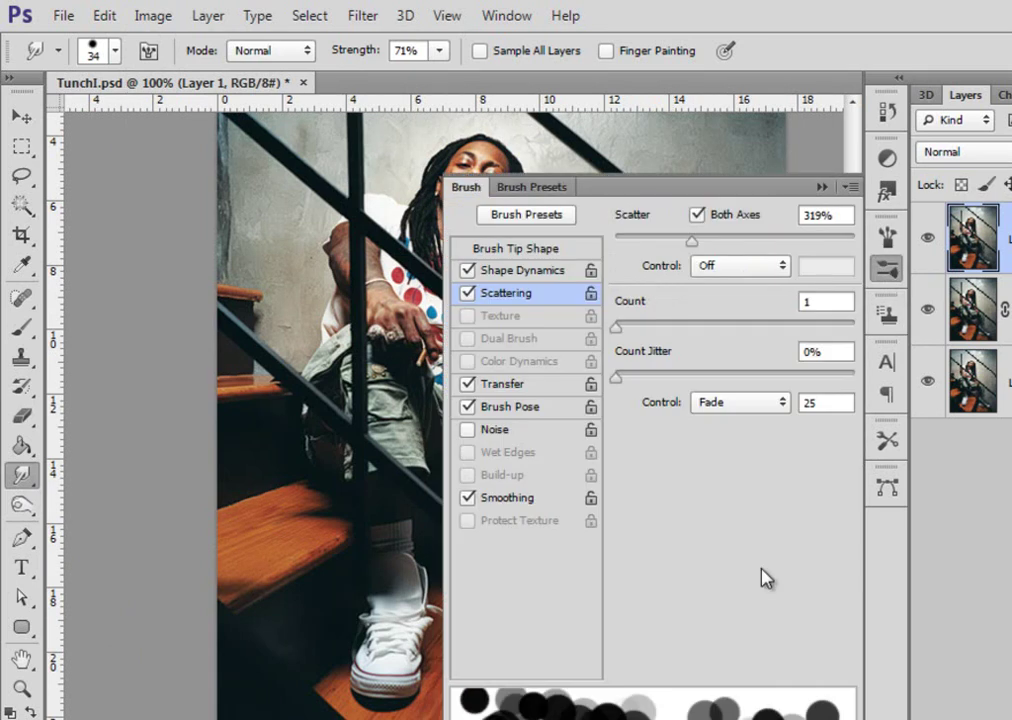
left_click(511, 252)
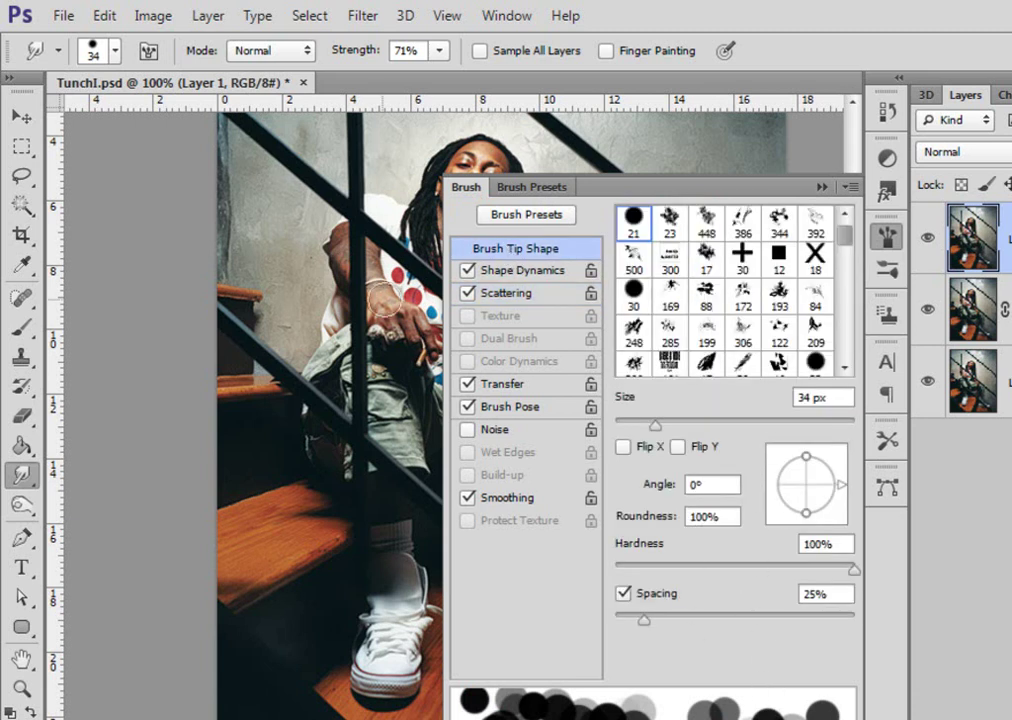
left_click(552, 272)
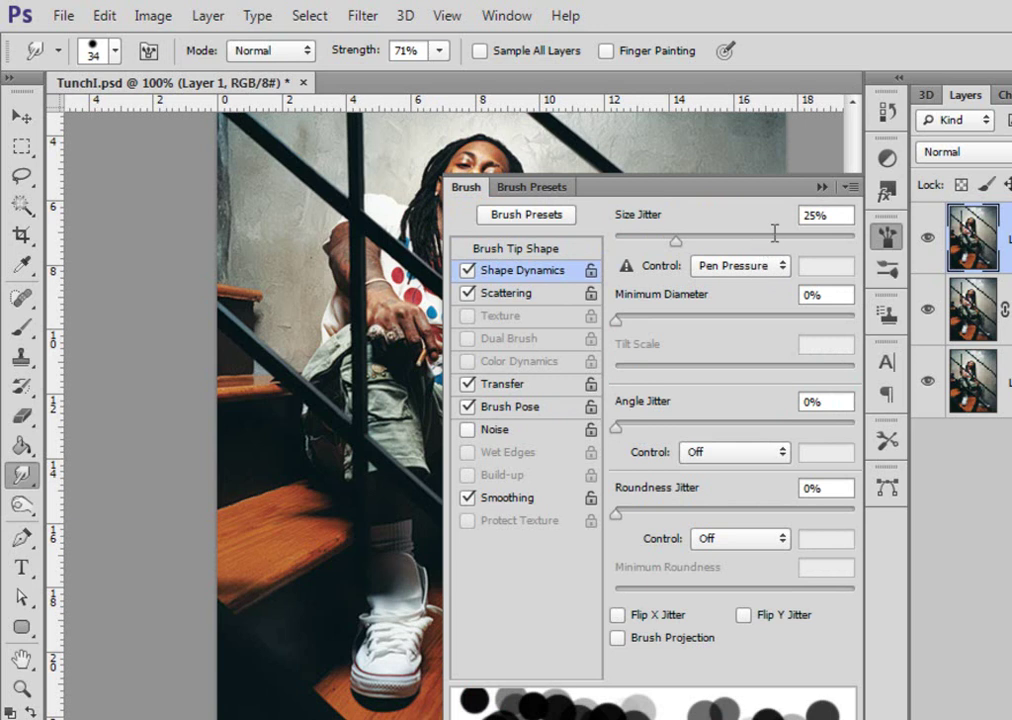
left_click(843, 212)
left_click(839, 296)
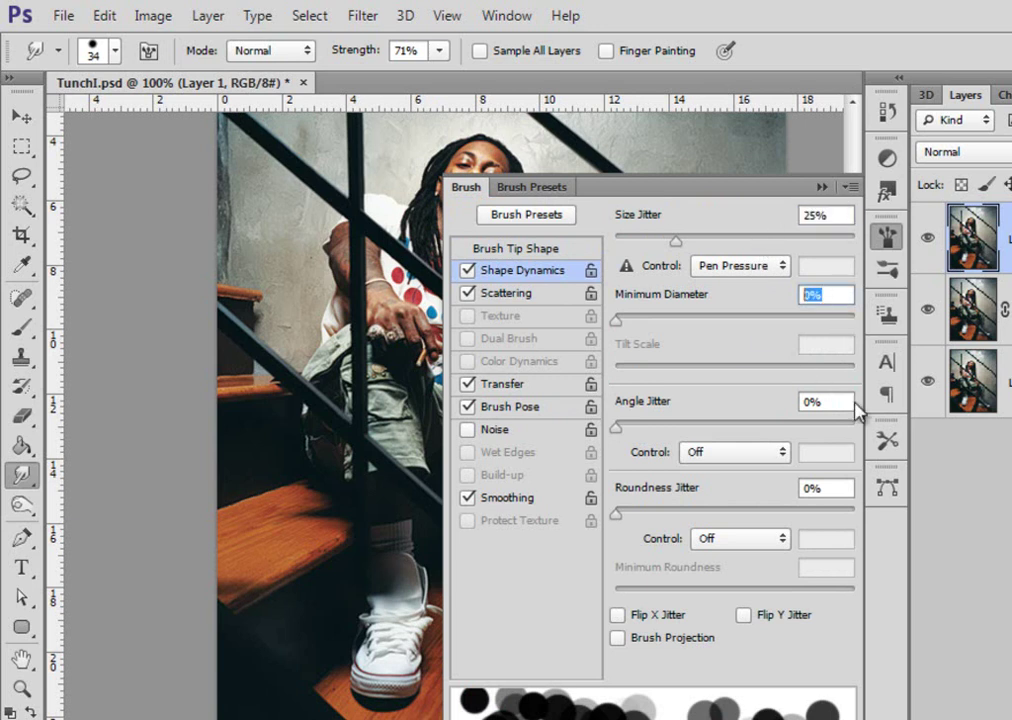
left_click(843, 402)
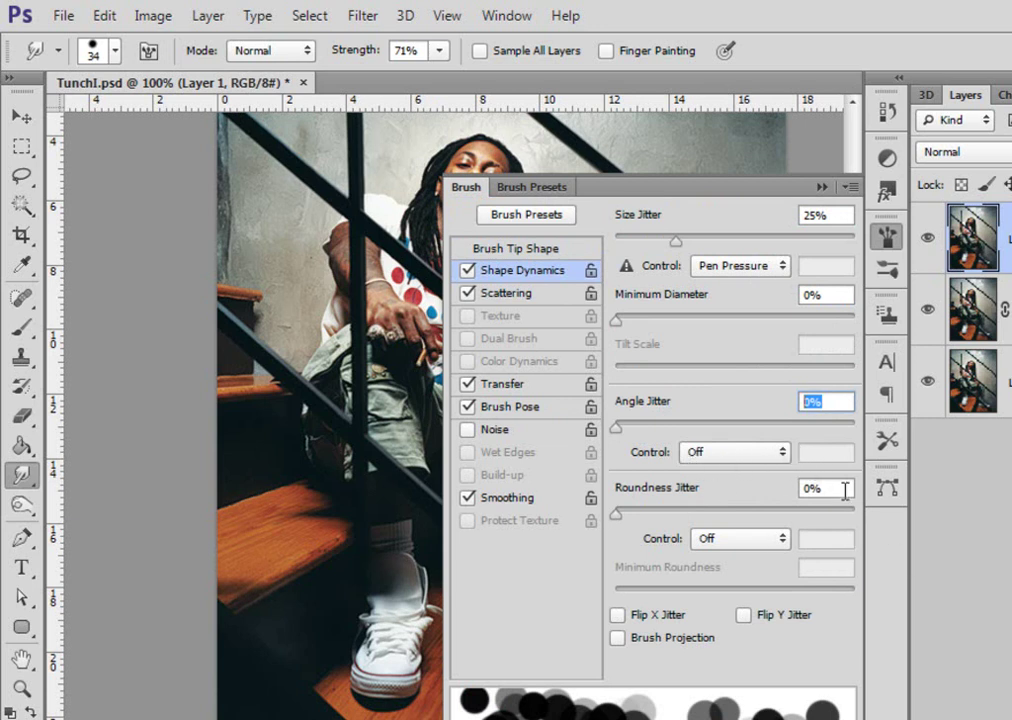
left_click(843, 488)
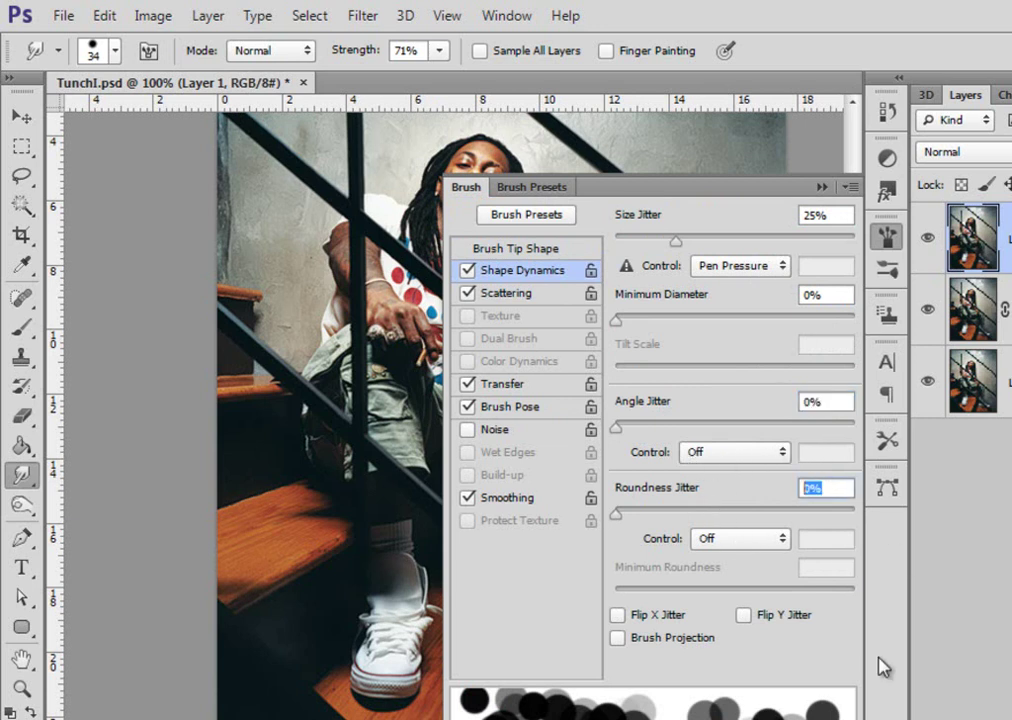
Examine the smudge brush's Scattering, Transfer and Brush Pose settings, and close the brush settings
left_click(514, 294)
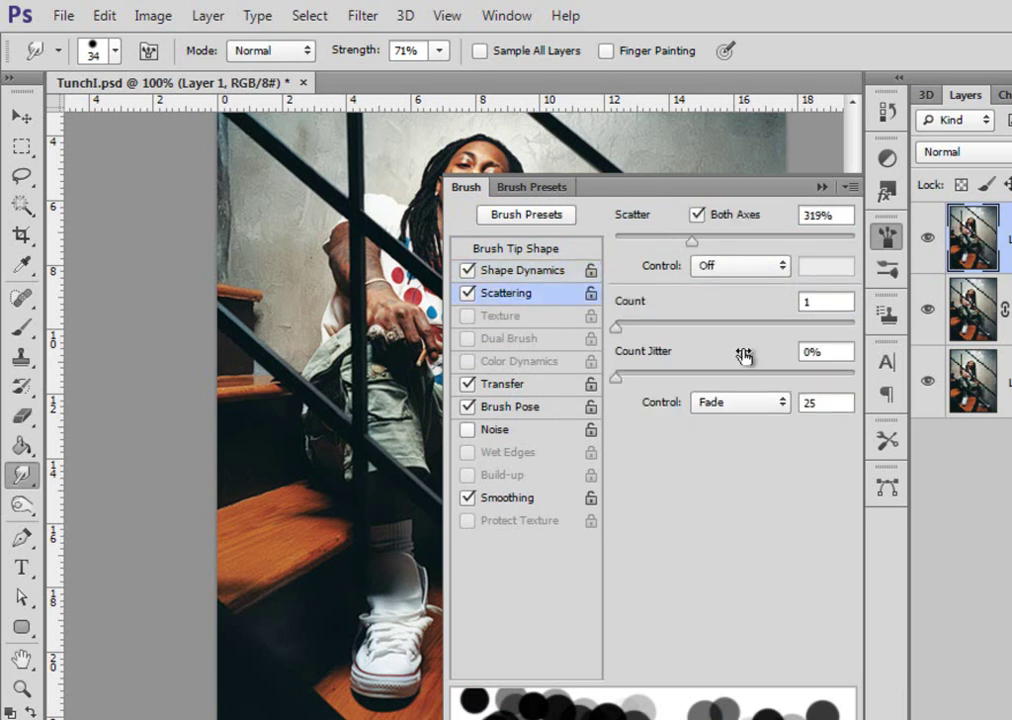
left_click(829, 216)
left_click(823, 301)
left_click(848, 354)
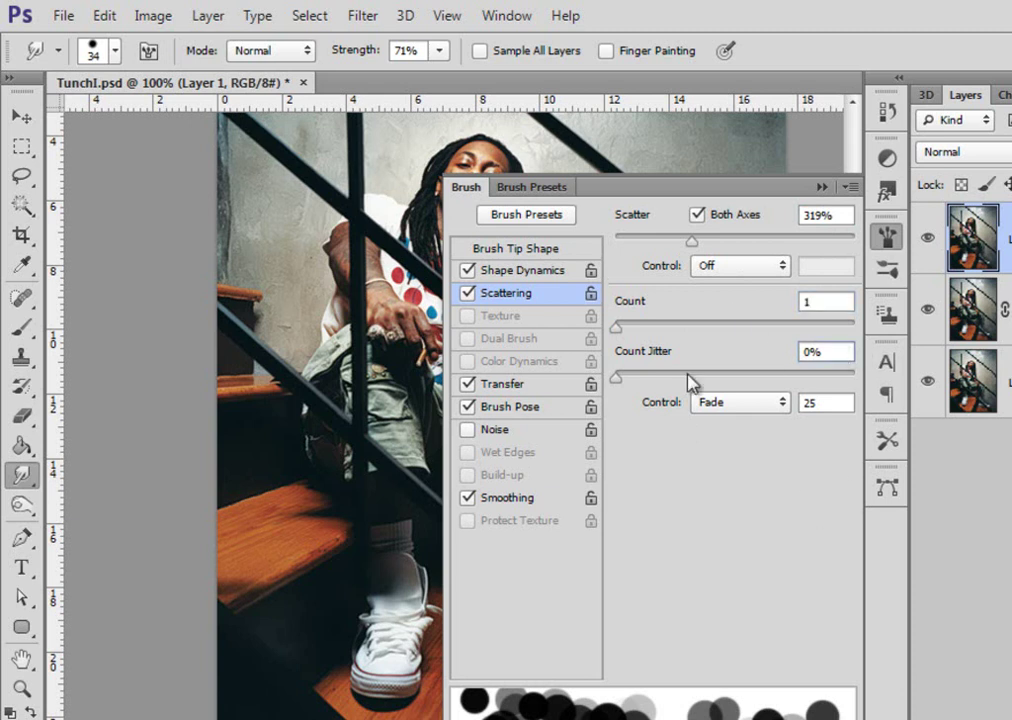
left_click(497, 387)
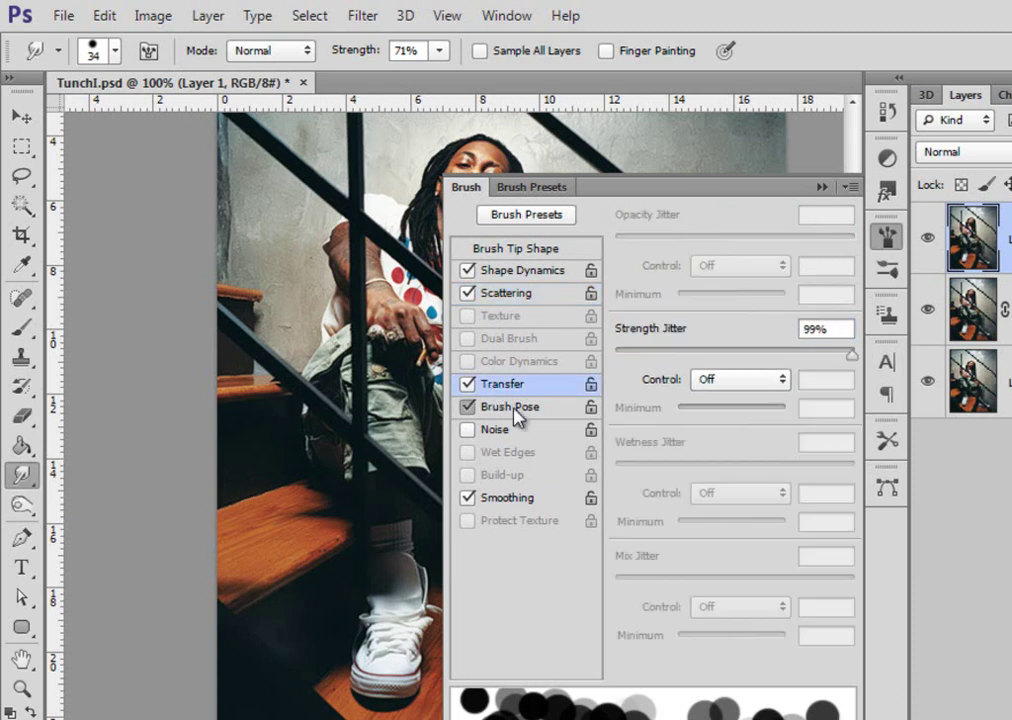
left_click(512, 408)
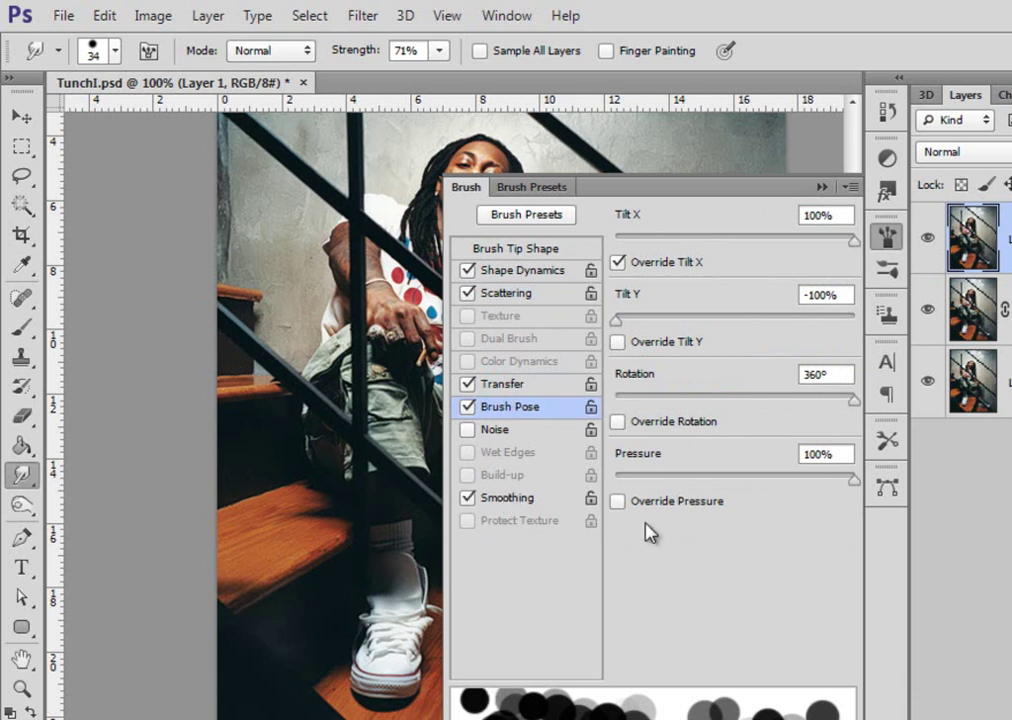
left_click(819, 190)
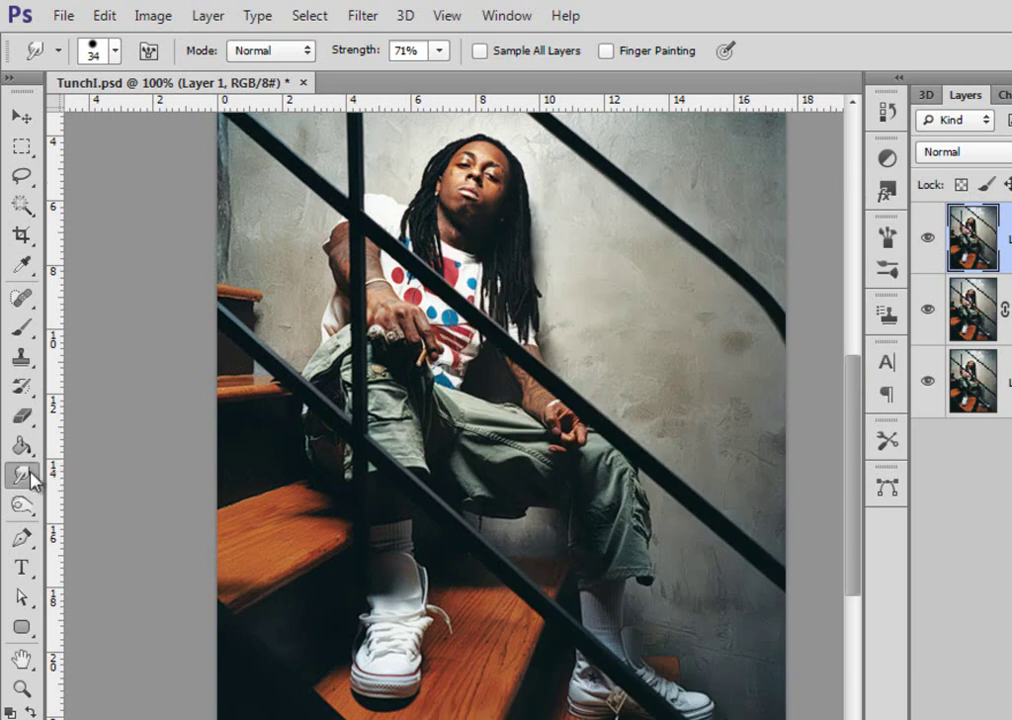
Try smudge strokes across the wall beside the seated man, and undo the trial strokes
mouse_move(741, 300)
left_mouse_down()
mouse_move(617, 488)
mouse_move(508, 375)
left_mouse_up()
mouse_move(456, 285)
left_mouse_down()
mouse_move(486, 466)
mouse_move(538, 251)
left_mouse_up()
left_click_drag(620, 425, 500, 589)
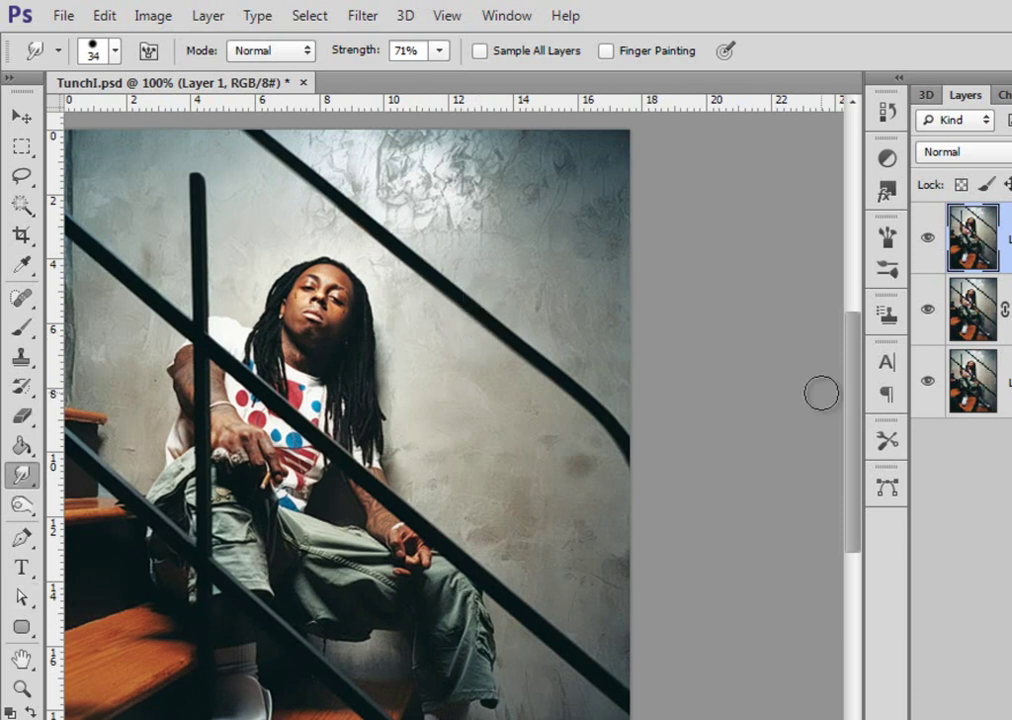
mouse_move(555, 277)
left_mouse_down()
mouse_move(345, 125)
mouse_move(302, 114)
left_mouse_up()
key("ctrl+z")
left_click_drag(651, 348, 375, 103)
key("ctrl+z")
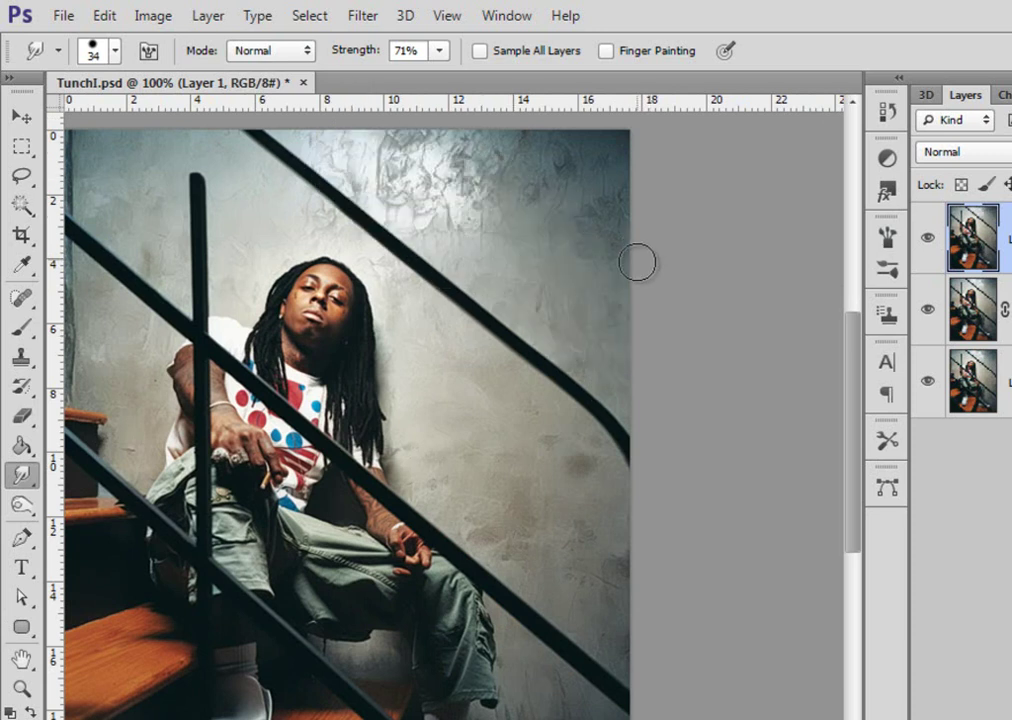
Smudge the wall on both sides of the seated man, the orange stairs and the area beneath his trousers with the scattered brush
mouse_move(700, 376)
left_mouse_down()
mouse_move(566, 241)
mouse_move(428, 136)
mouse_move(341, 98)
left_mouse_up()
mouse_move(664, 350)
left_mouse_down()
mouse_move(436, 154)
mouse_move(341, 102)
left_mouse_up()
mouse_move(640, 591)
left_mouse_down()
mouse_move(515, 494)
mouse_move(401, 394)
left_mouse_up()
mouse_move(279, 238)
left_mouse_down()
mouse_move(46, 95)
mouse_move(144, 228)
mouse_move(255, 217)
mouse_move(173, 233)
mouse_move(55, 135)
left_mouse_up()
key("ctrl+z")
left_click_drag(138, 383, 5, 262)
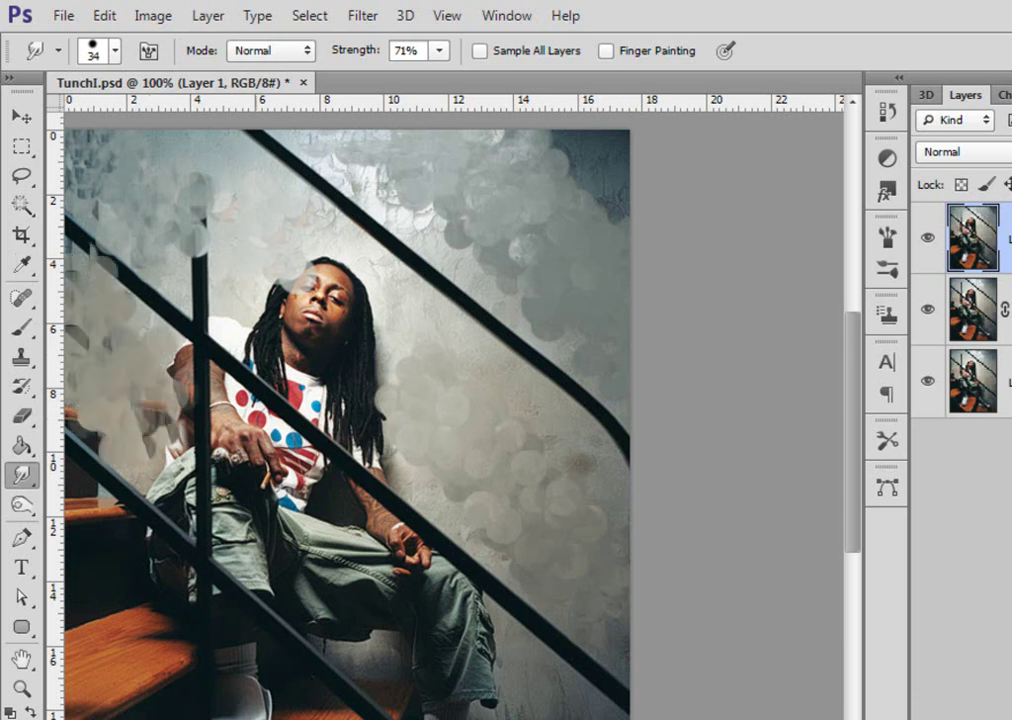
left_click_drag(172, 684, 55, 520)
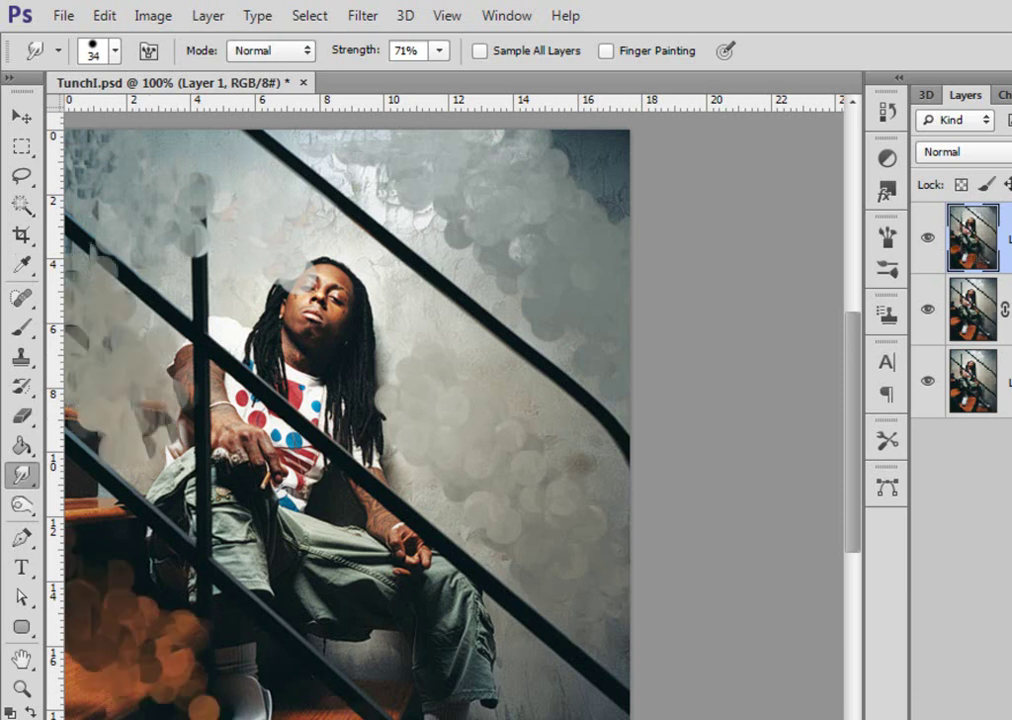
left_click_drag(375, 669, 338, 643)
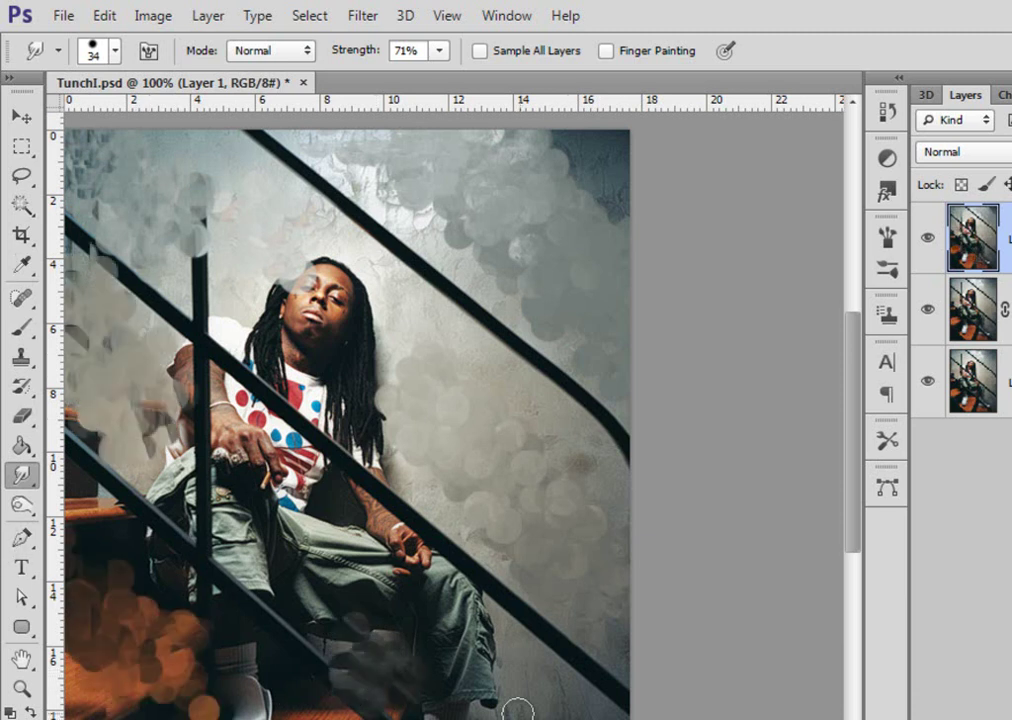
left_click_drag(522, 712, 484, 692)
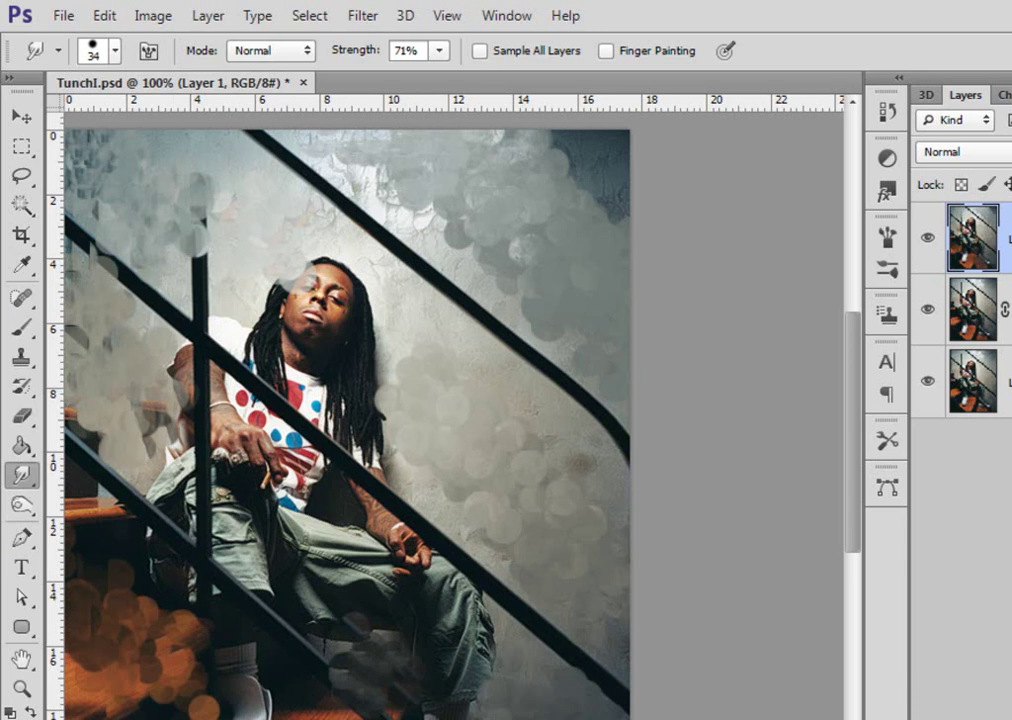
Set the smudged Layer 1 to Overlay blend mode and tone down its effect over the photo
left_click(990, 151)
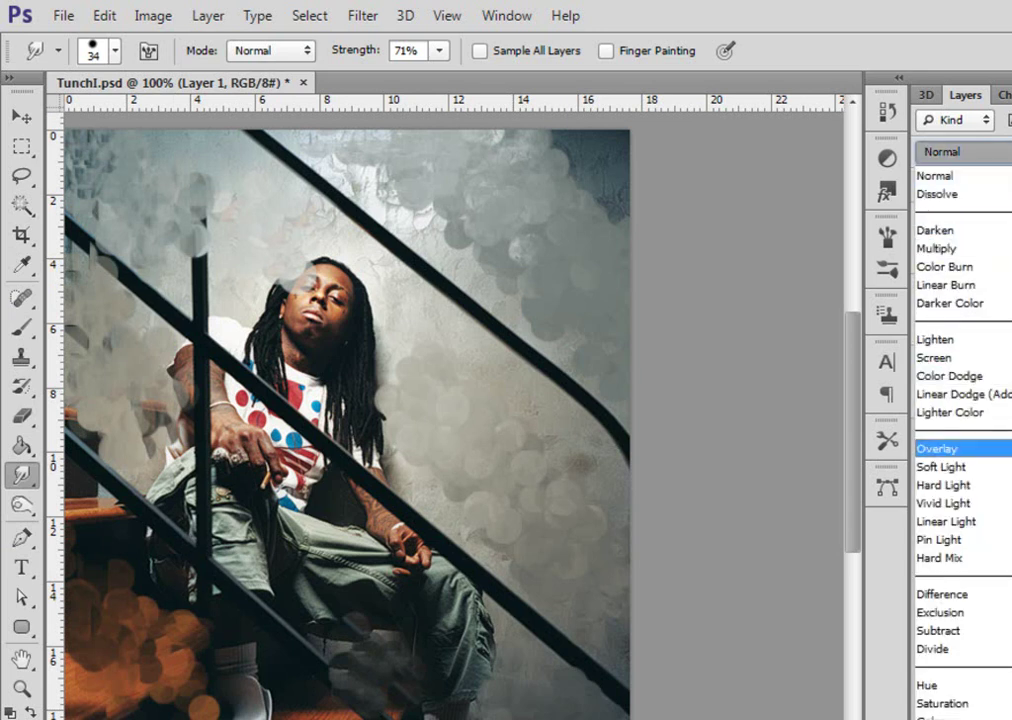
left_click(1008, 451)
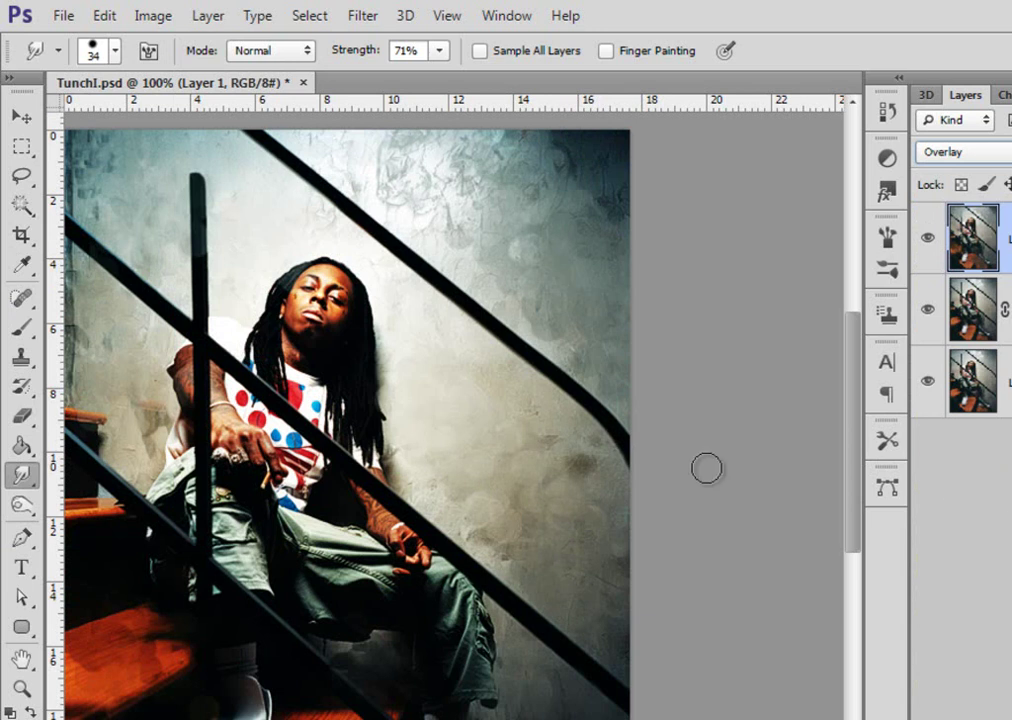
left_click_drag(520, 402, 538, 388)
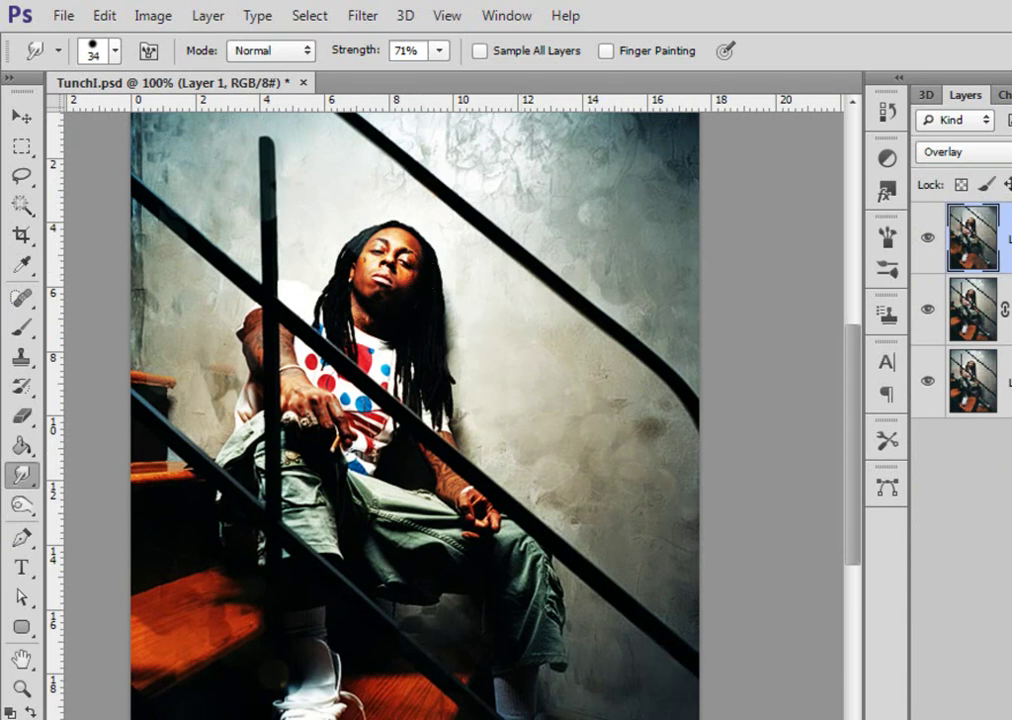
key("ctrl+alt+z")
key("ctrl+alt+z")
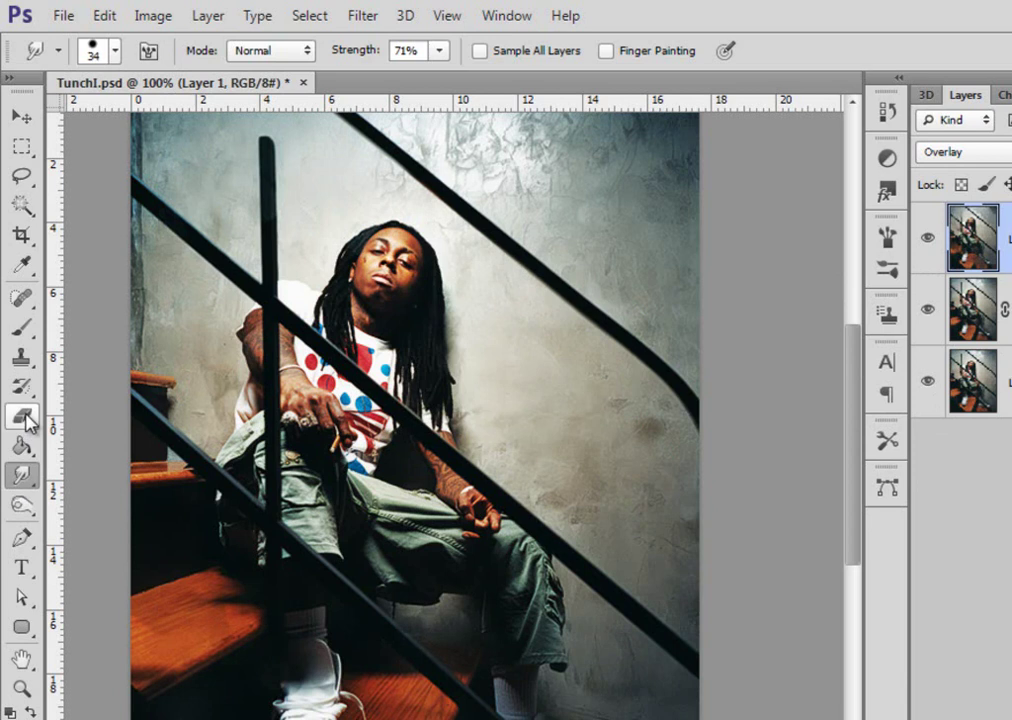
Add a layer mask to Layer 1 and set the Brush tool's size to 100 px for painting on it
key("ctrl+backslash")
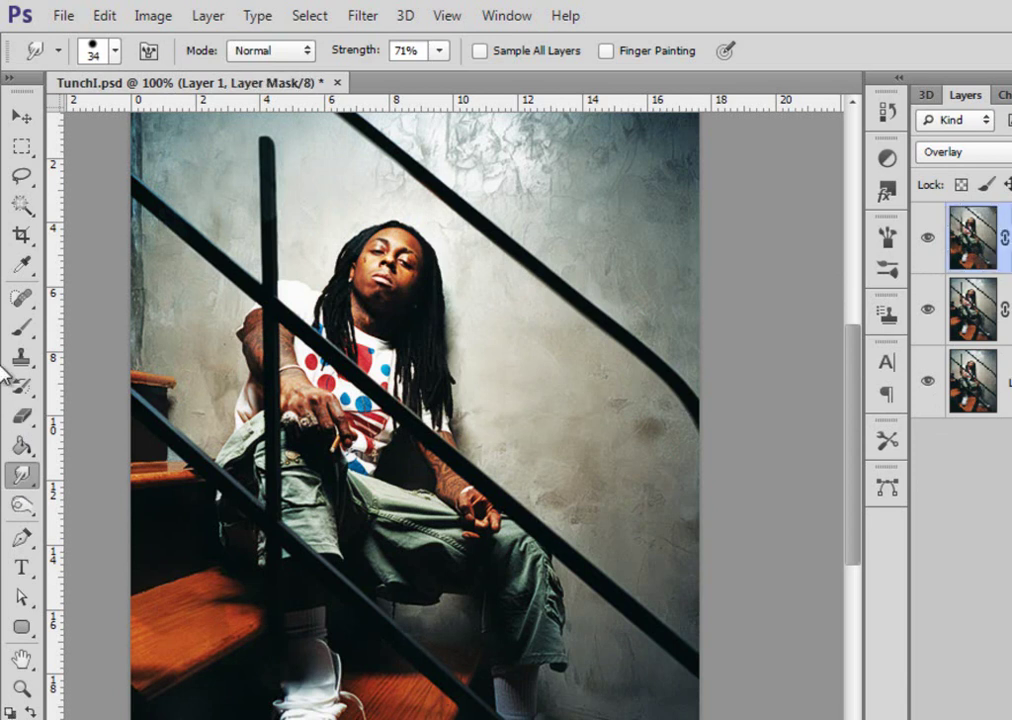
left_click(26, 332)
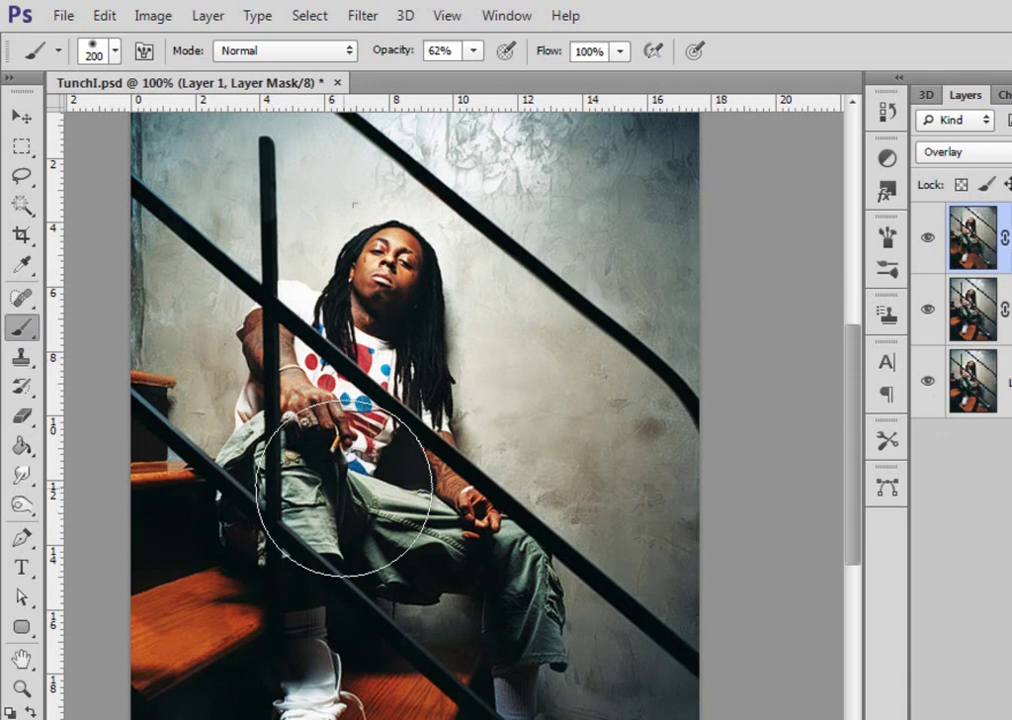
right_click(348, 555)
left_click_drag(510, 256, 492, 259)
key("Return")
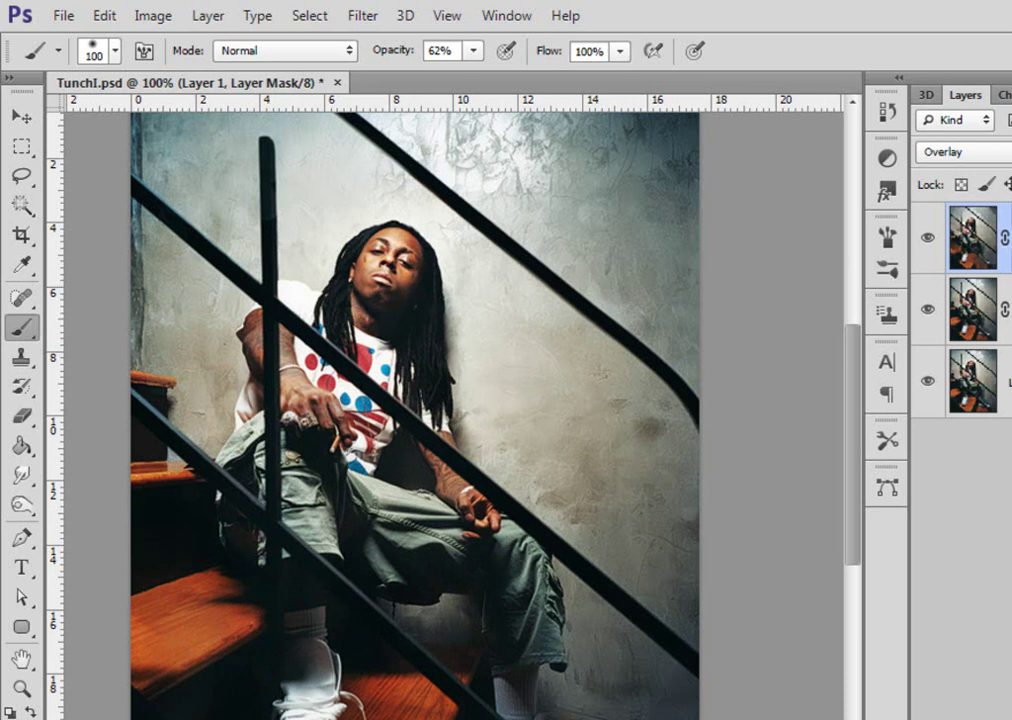
Compare the image with Layer 1 hidden and shown
left_click(927, 236)
left_click(927, 236)
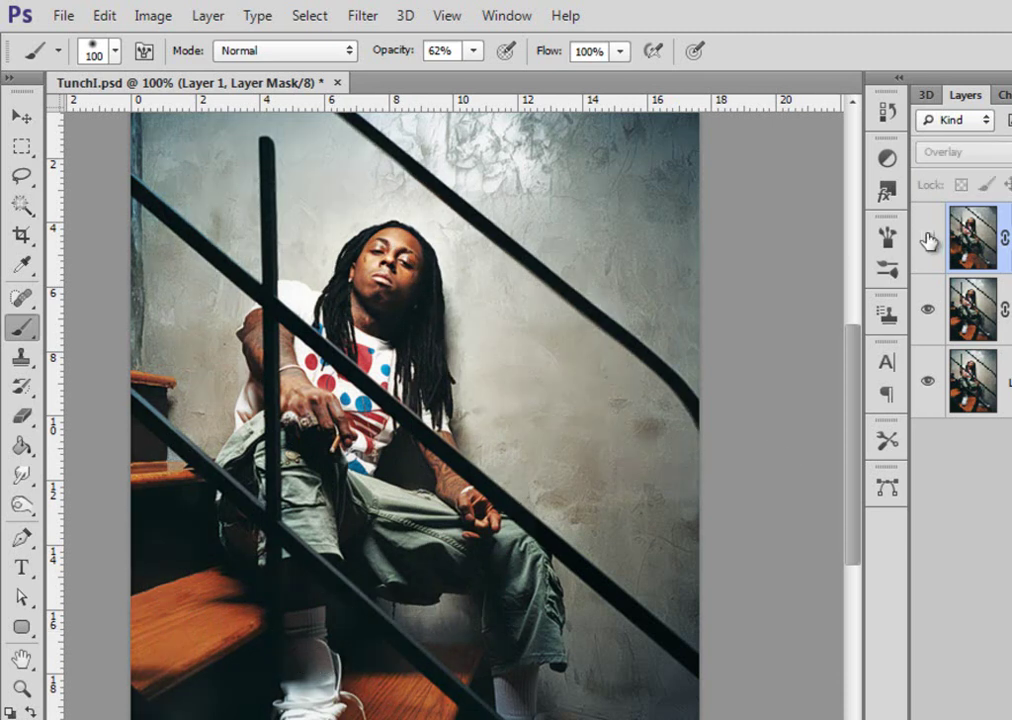
left_click(927, 236)
left_click(927, 236)
left_click(928, 238)
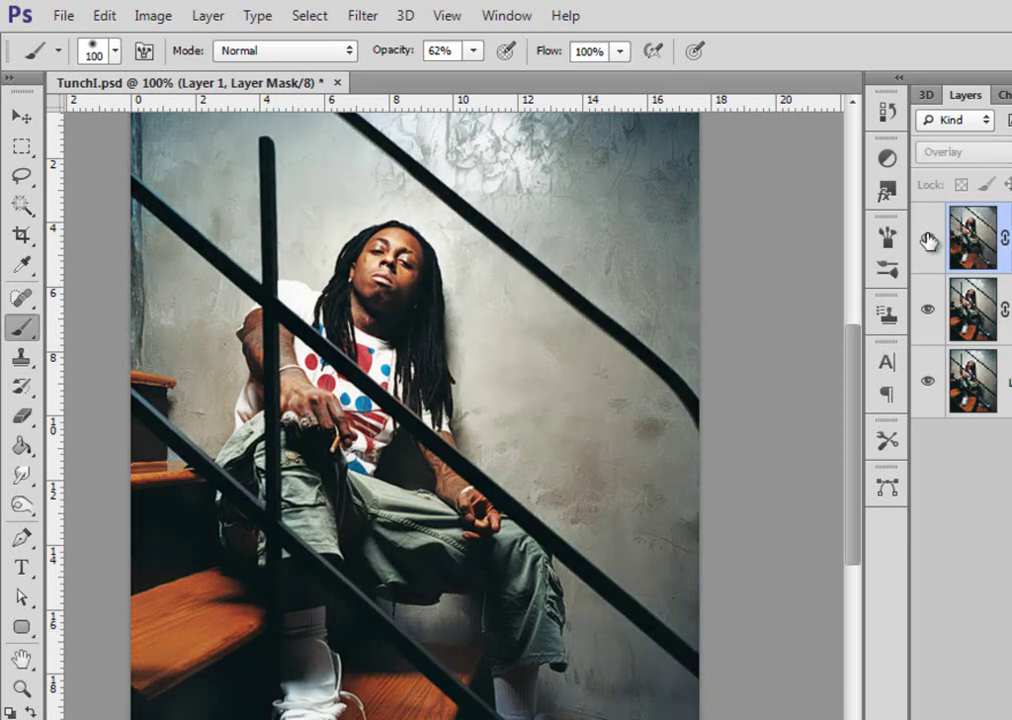
Add an empty layer above the smudged layer and open the Arab-GFX.CoM_Tex_By_Hell texture folder in Windows Explorer
key("ctrl+shift+alt+n")
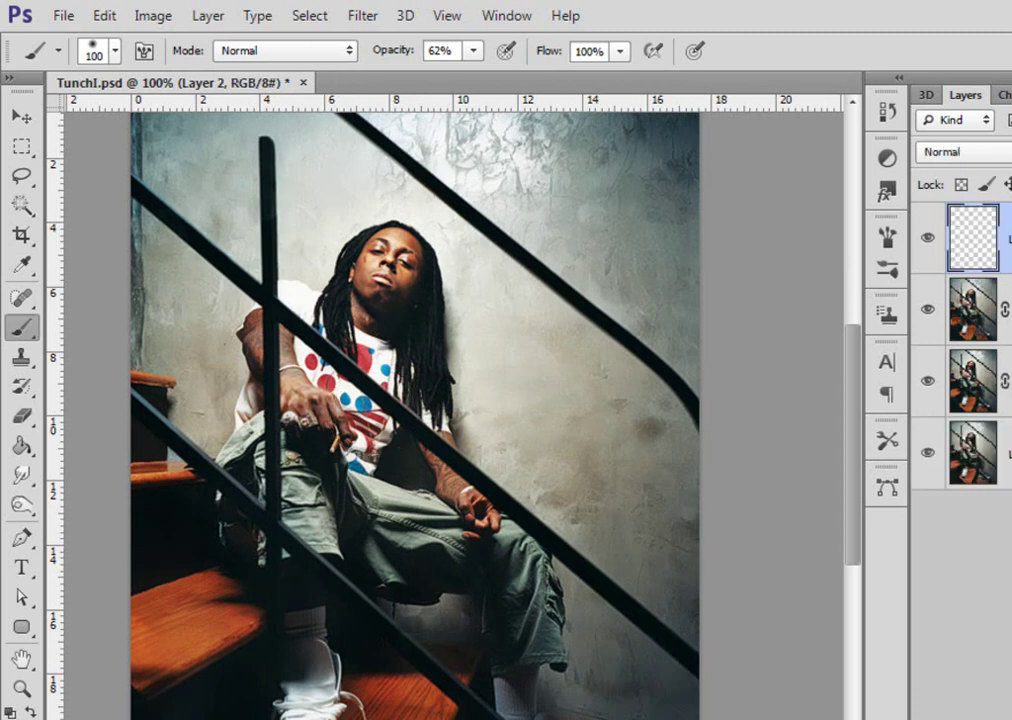
key("super+d")
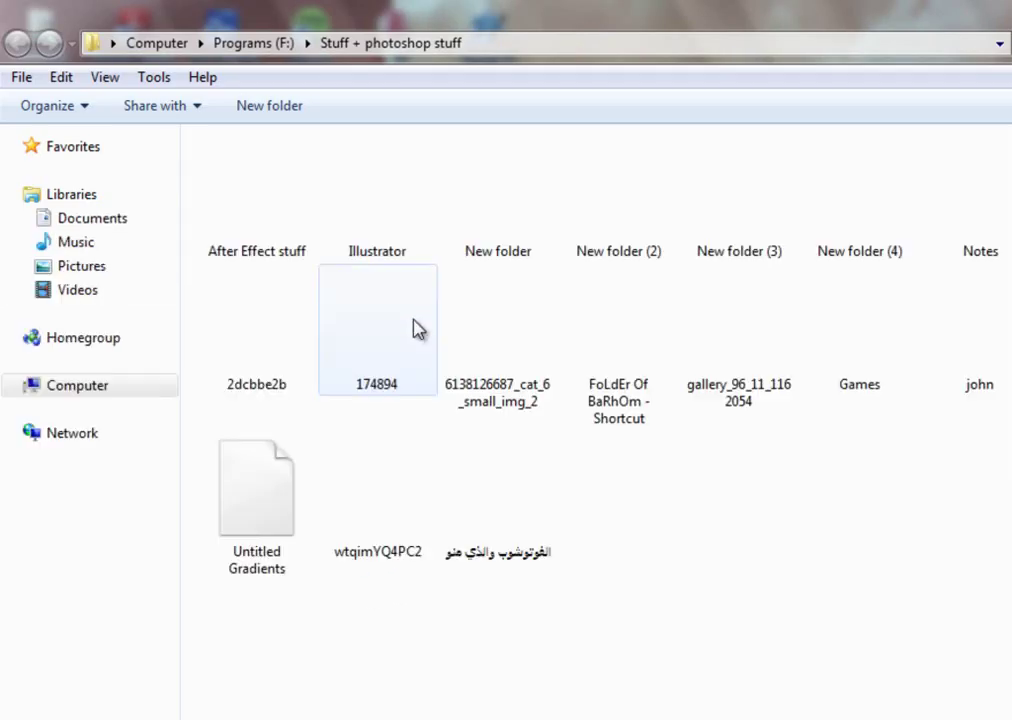
double_click(497, 535)
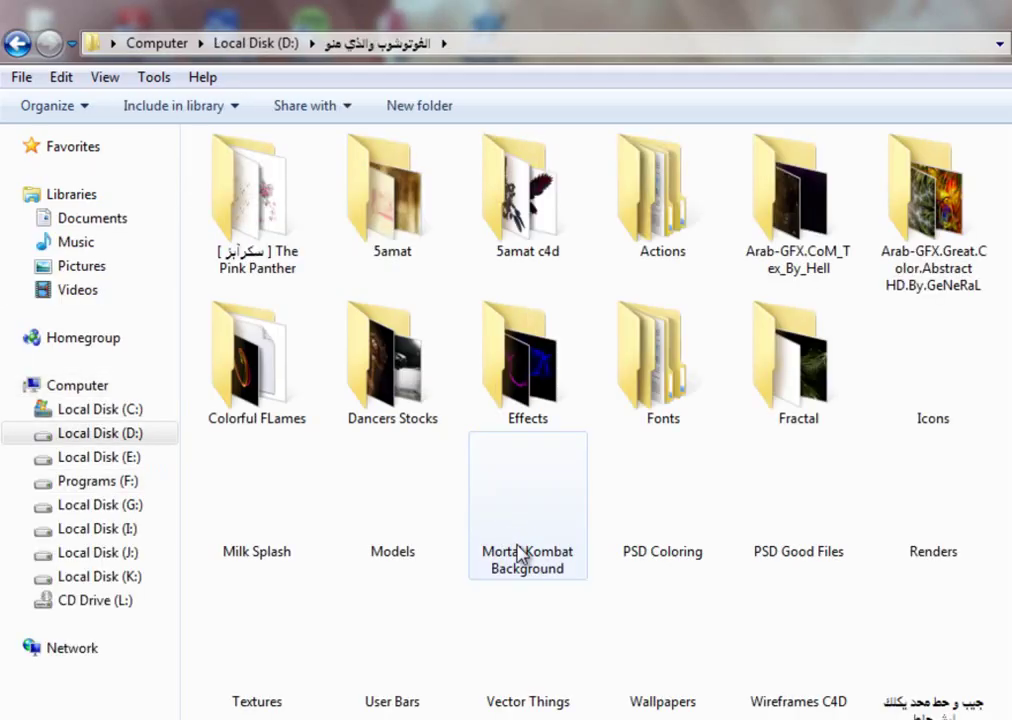
left_click(827, 262)
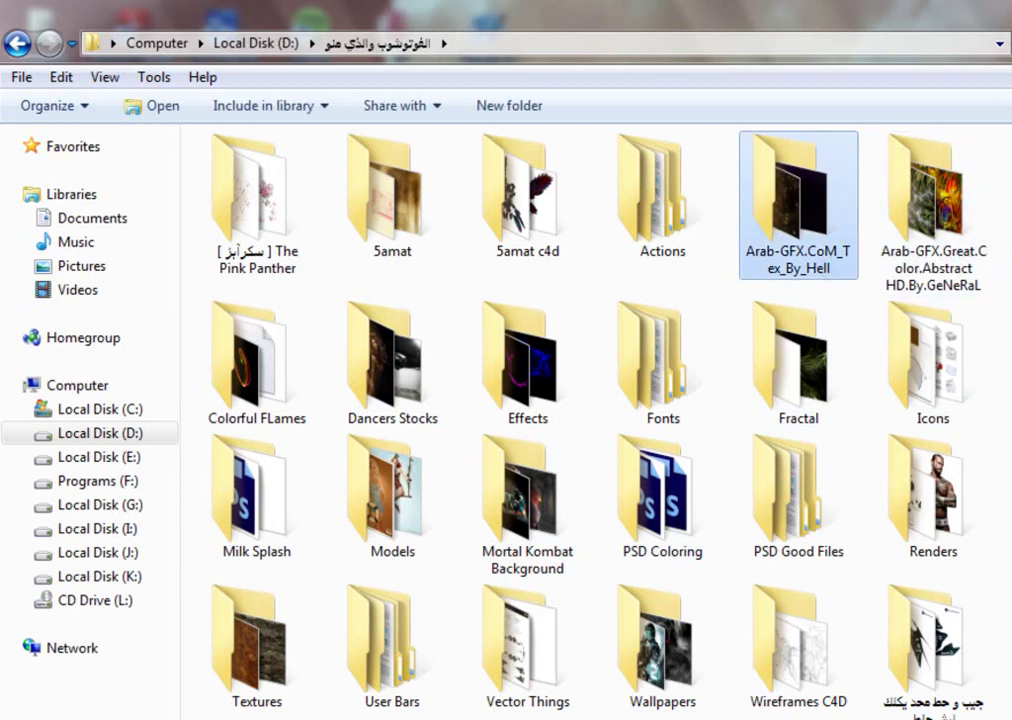
double_click(827, 262)
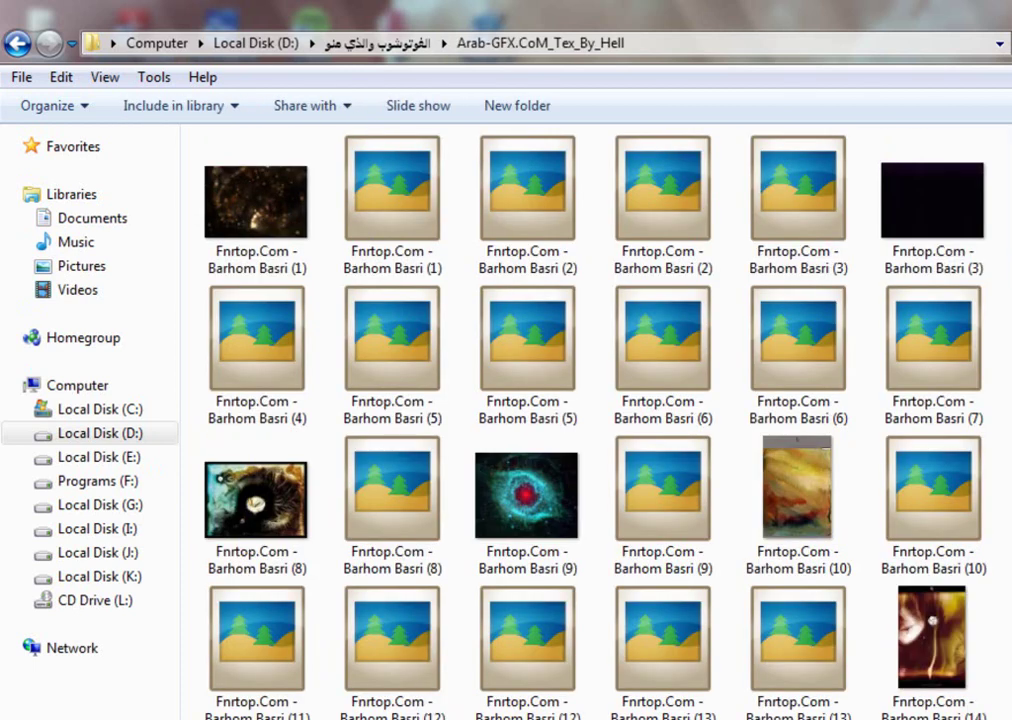
Find the purple lightning nebula image numbered 23, open it in Photoshop and bring it into TunchI.psd as a new top layer
scroll(820, 452, "down", 3)
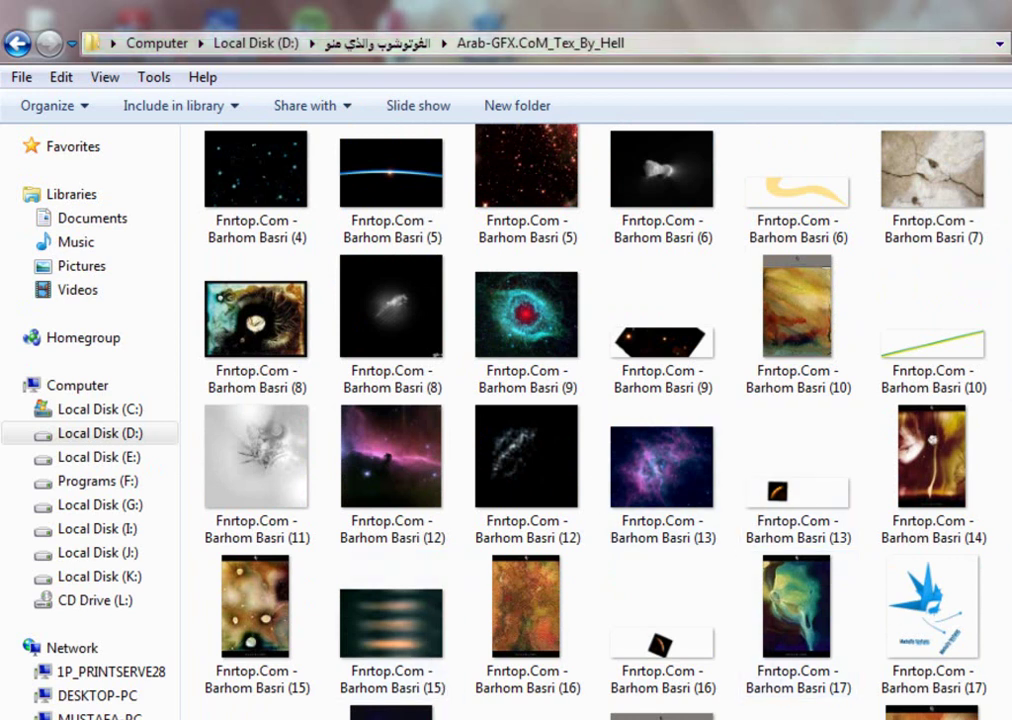
scroll(925, 243, "down", 5)
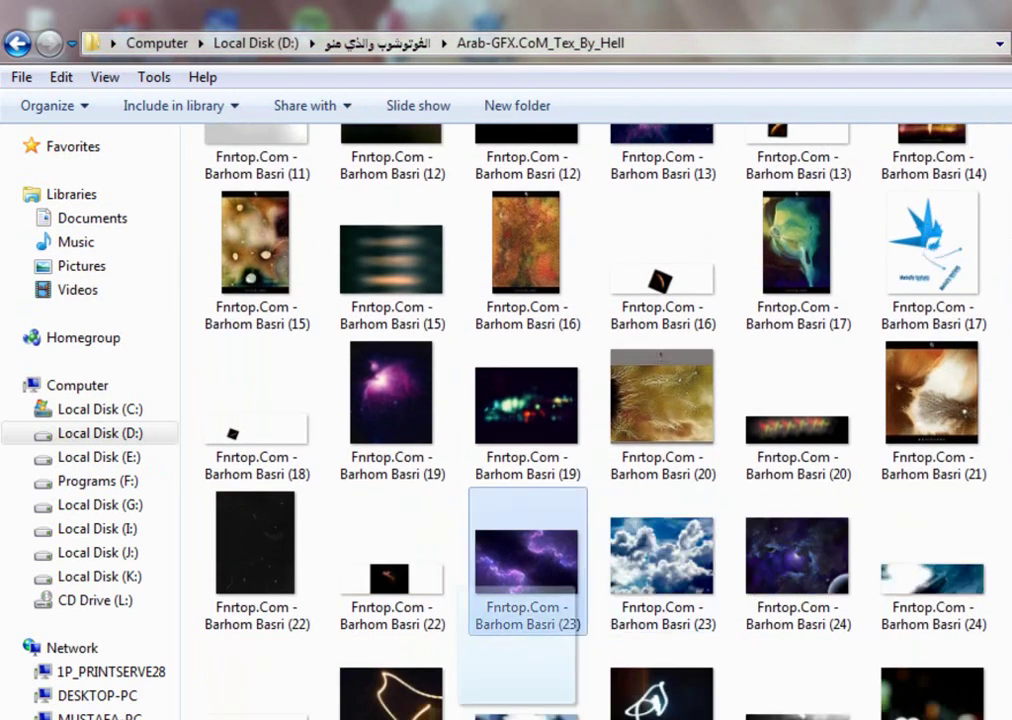
left_click(538, 641)
left_click_drag(527, 562, 559, 9)
left_click(22, 117)
left_click_drag(443, 483, 415, 483)
Scale the nebula layer to about 54.6%, rotate it 25.7° over the photo and apply the transformation
left_click(21, 688)
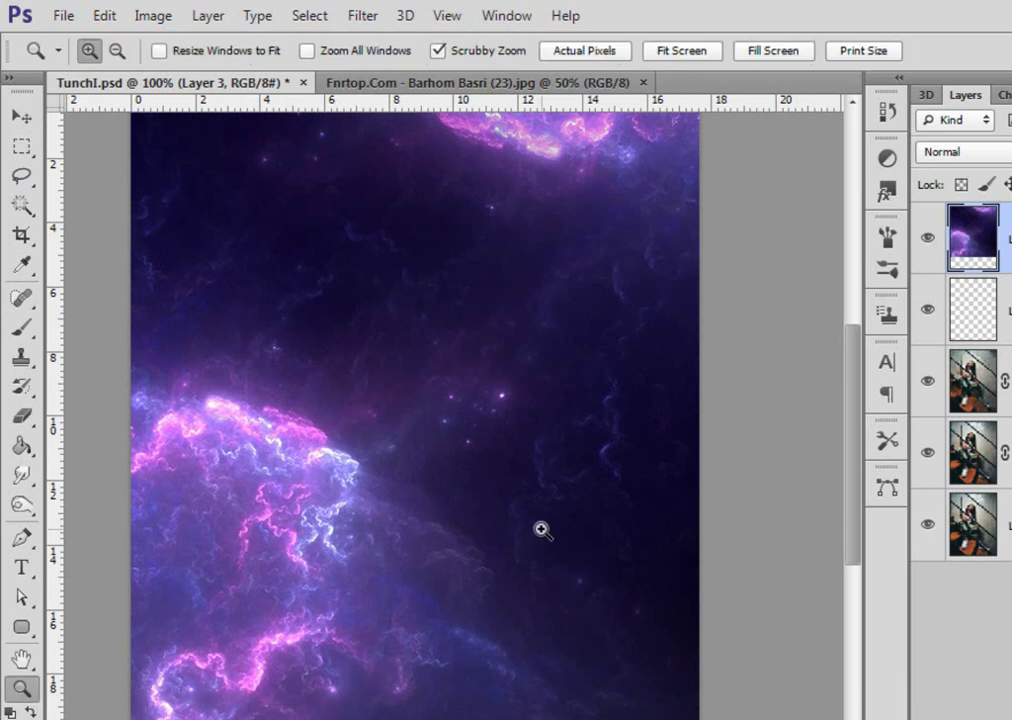
left_click_drag(541, 531, 427, 547)
key("ctrl+t")
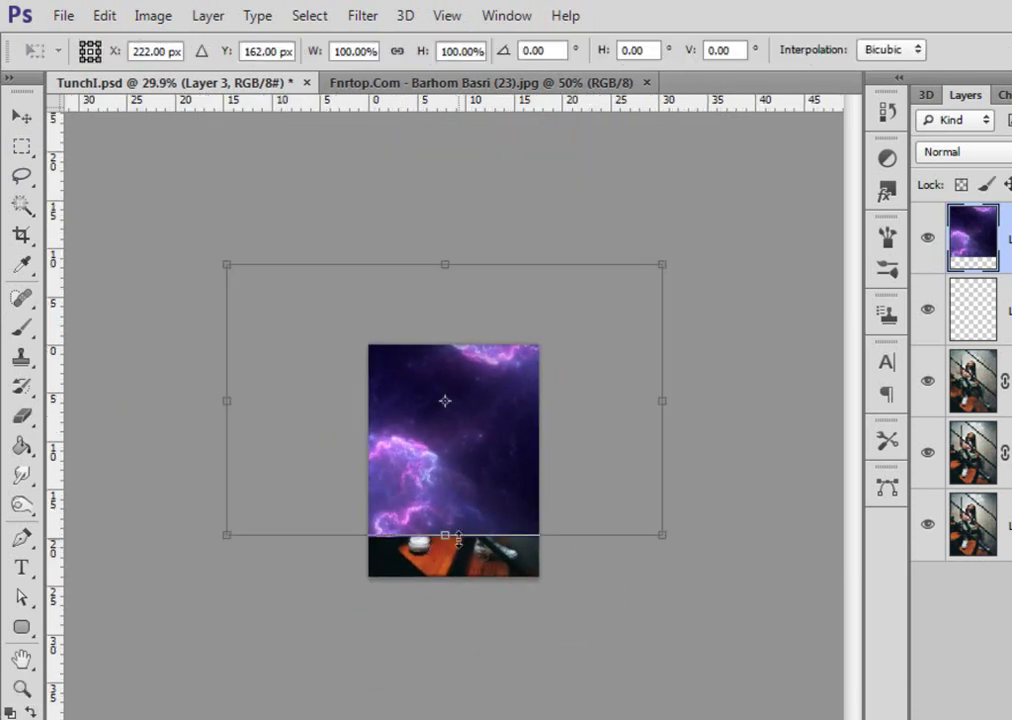
left_click_drag(229, 534, 424, 411)
left_click_drag(549, 389, 490, 488)
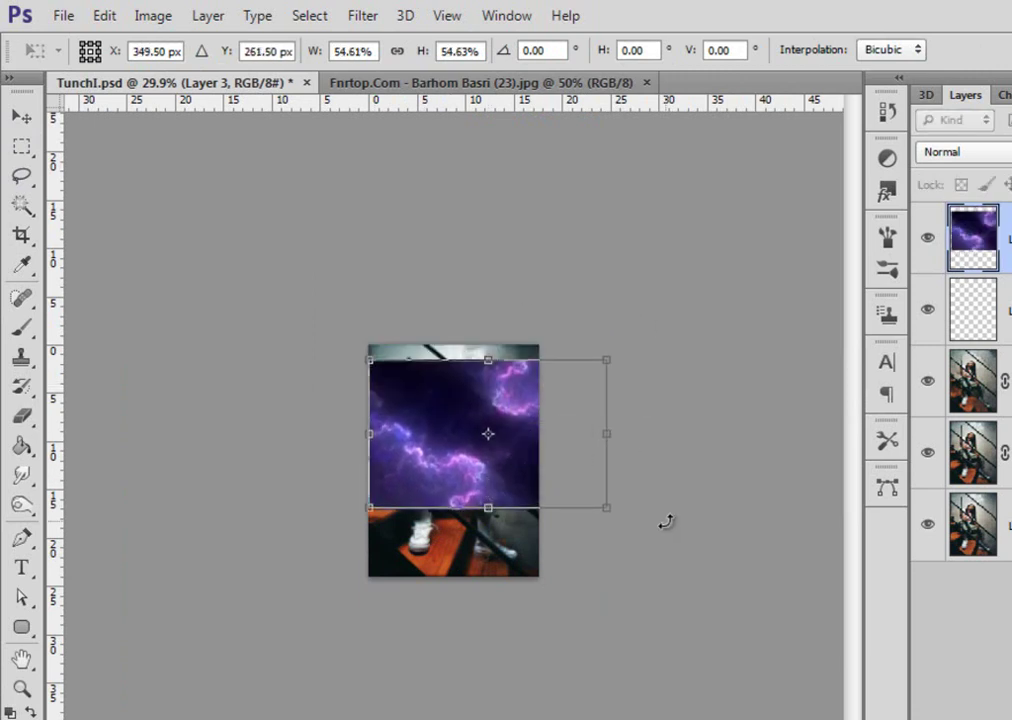
left_click_drag(652, 523, 599, 587)
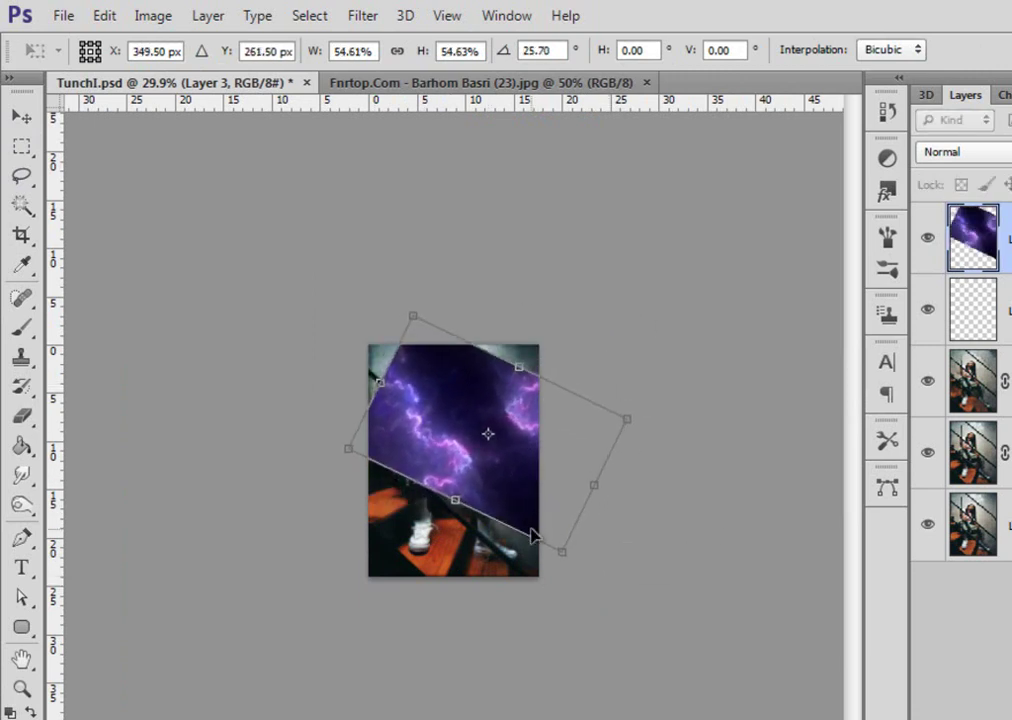
left_click(21, 116)
left_click(492, 330)
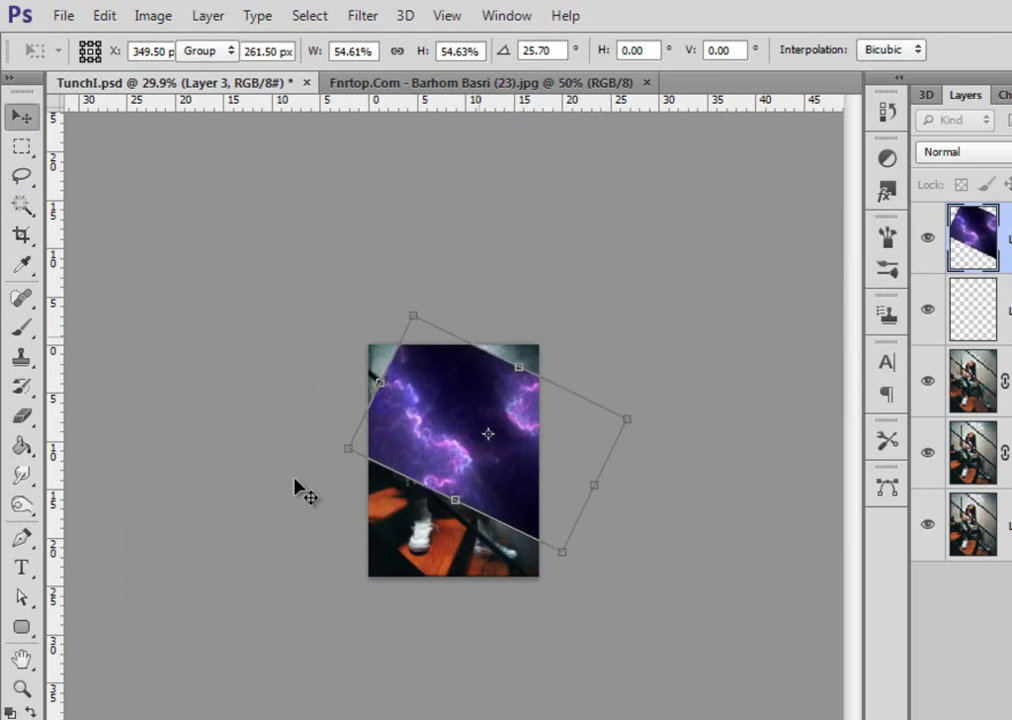
Set the nebula layer's blend mode to Screen with the document viewed at 100%
left_click(21, 688)
double_click(23, 688)
left_click_drag(392, 402, 359, 481)
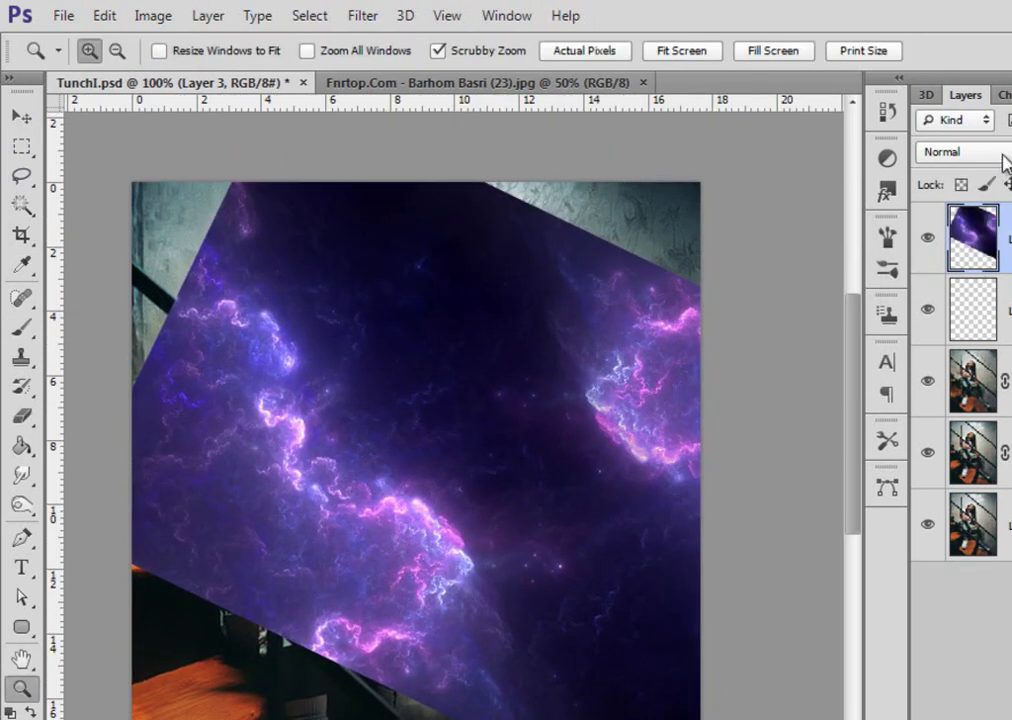
left_click(996, 158)
left_click(950, 357)
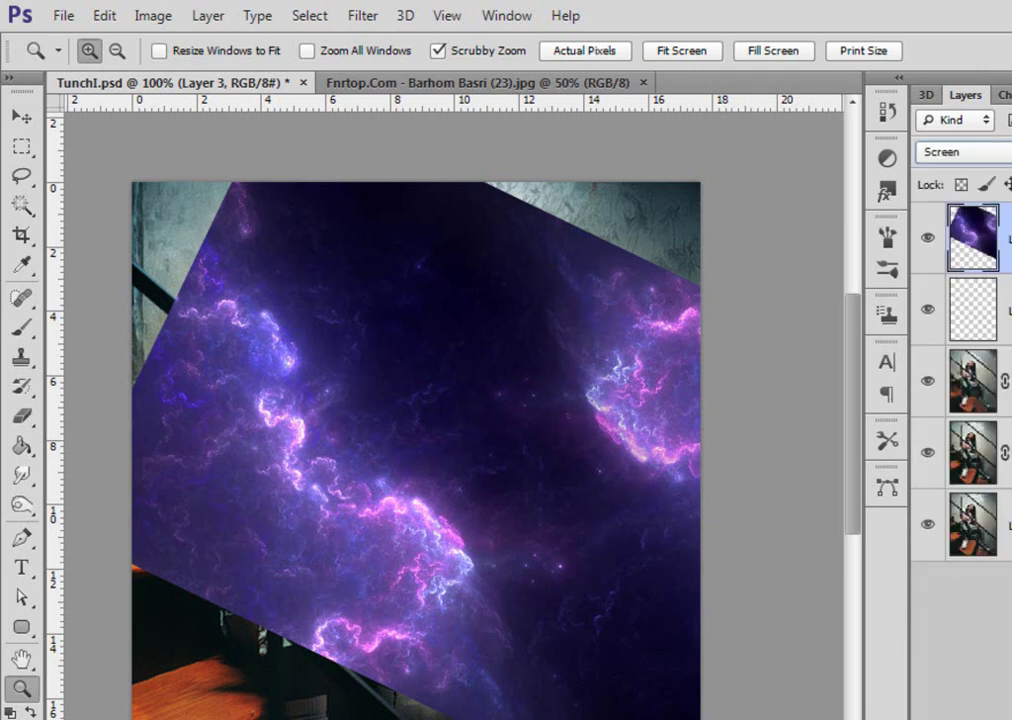
Add a layer mask to the nebula layer and paint away its hard edges with the brush at 100% opacity
left_click(21, 416)
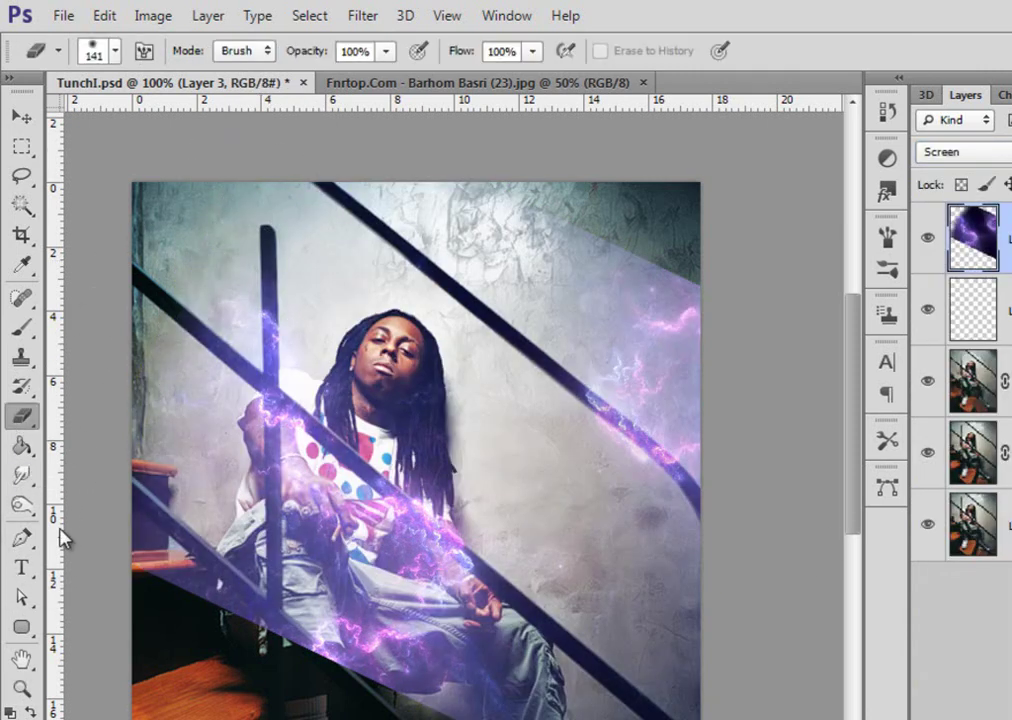
key("ctrl+z")
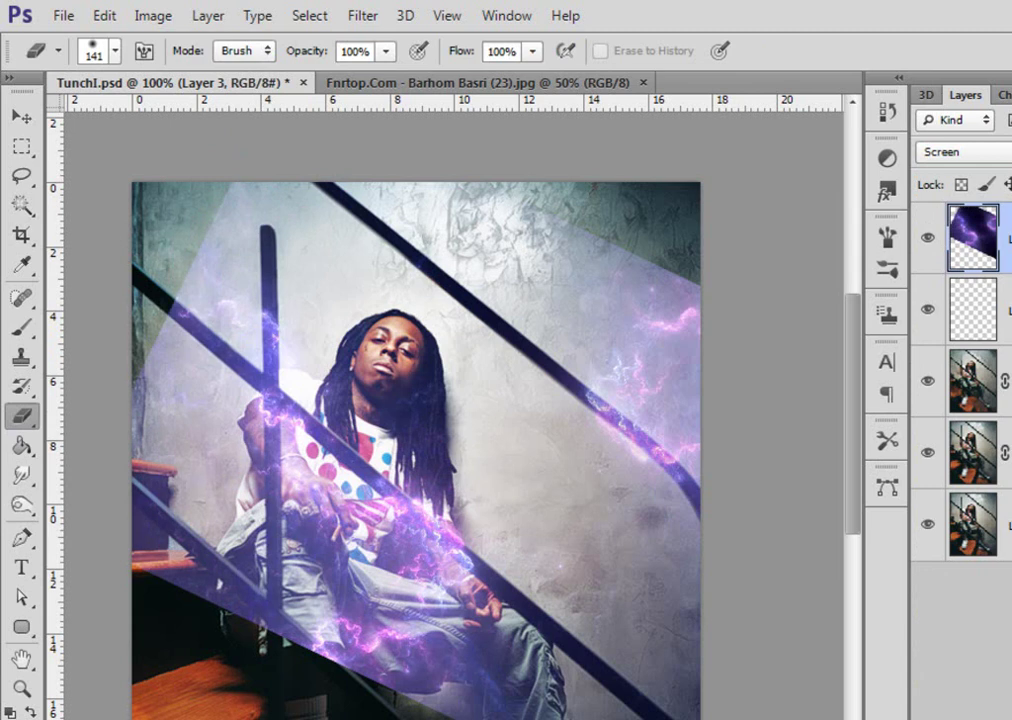
left_click(21, 327)
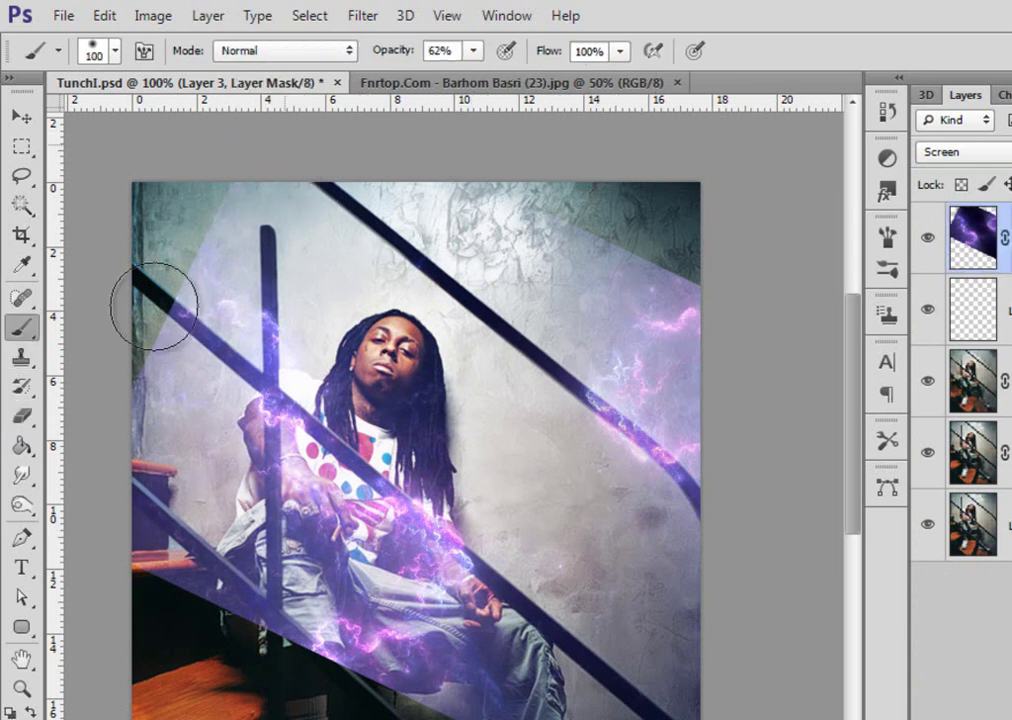
left_click(474, 51)
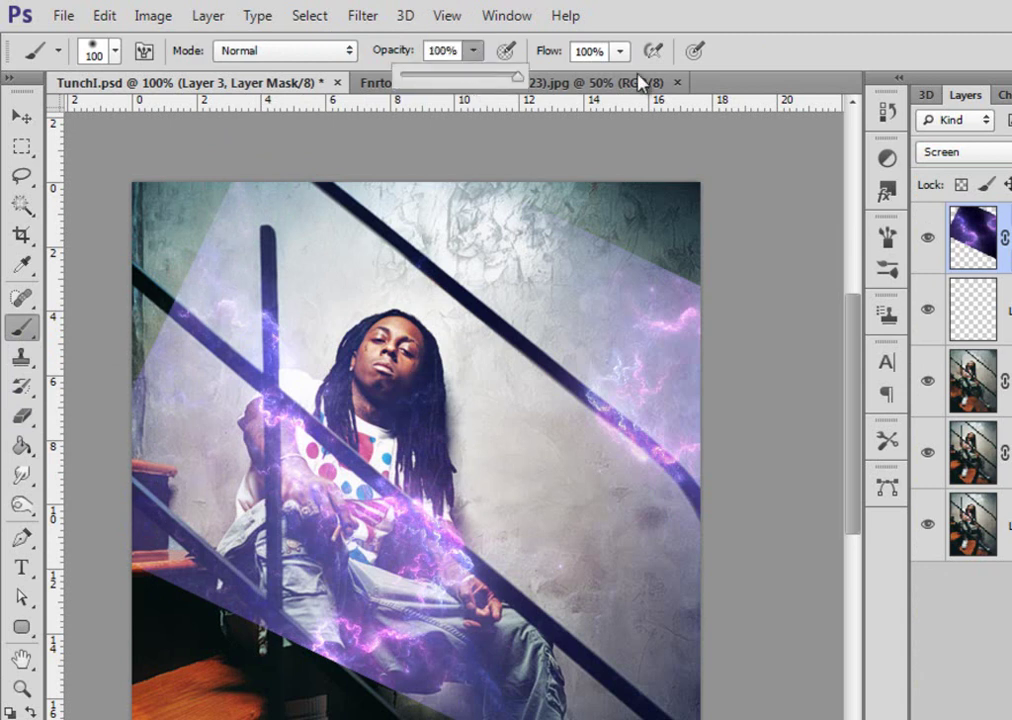
mouse_move(262, 187)
left_mouse_down()
mouse_move(174, 282)
mouse_move(58, 556)
mouse_move(330, 540)
left_mouse_up()
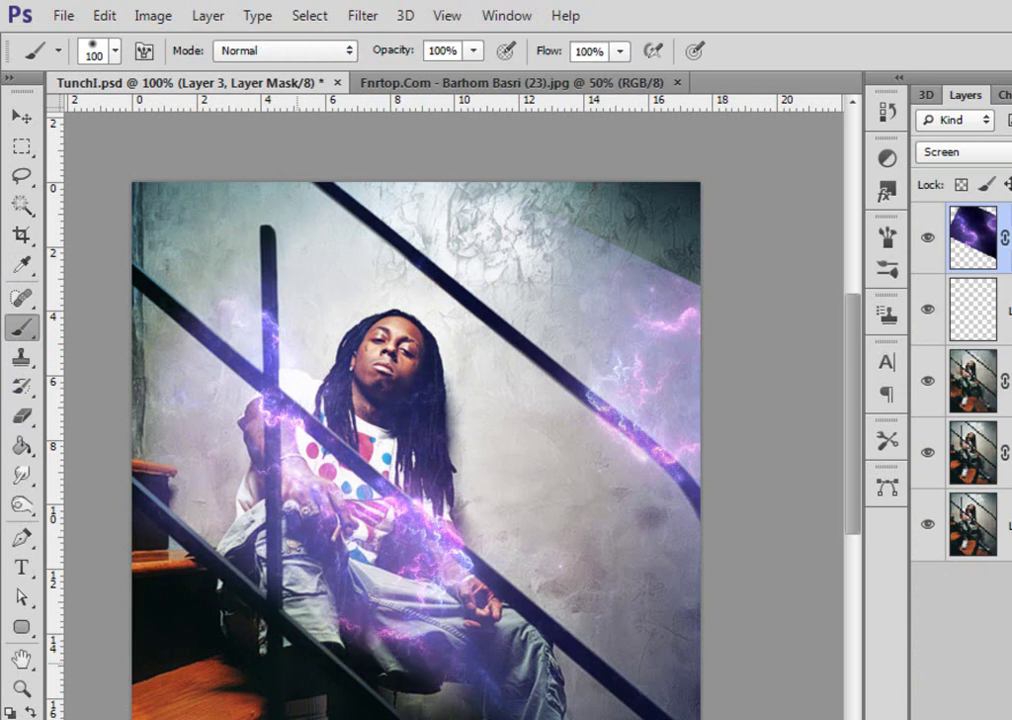
left_click_drag(560, 235, 773, 327)
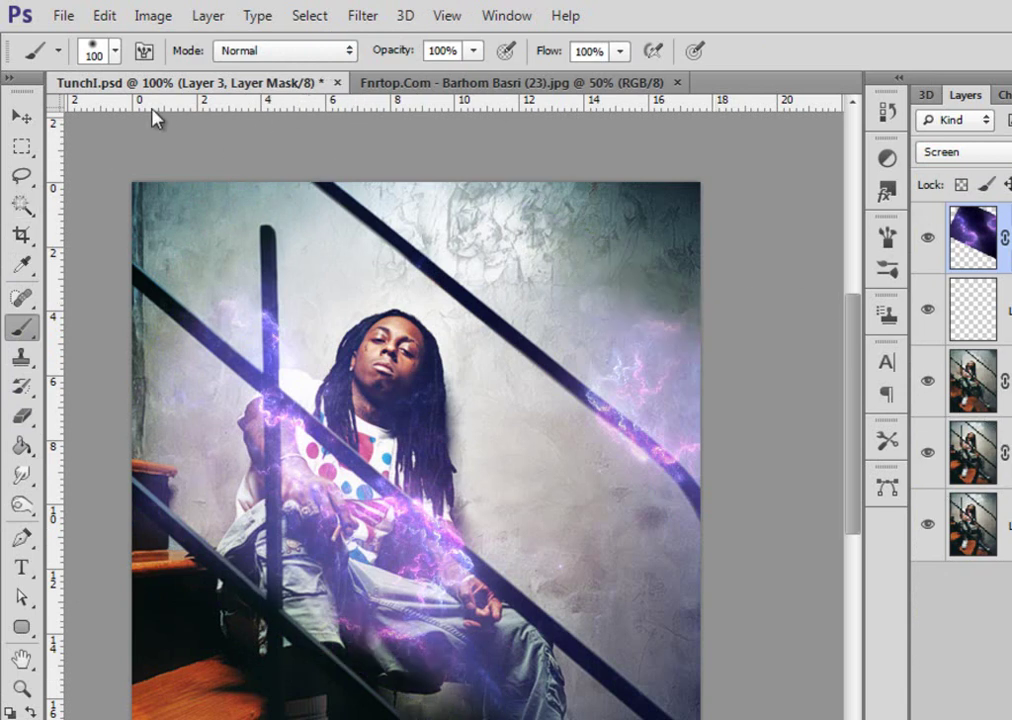
Reposition the nebula layer and touch up its mask so its lightning crosses both handrails and the man's lap
left_click(31, 119)
left_click_drag(583, 398, 5, 295)
left_click(27, 418)
left_click(21, 327)
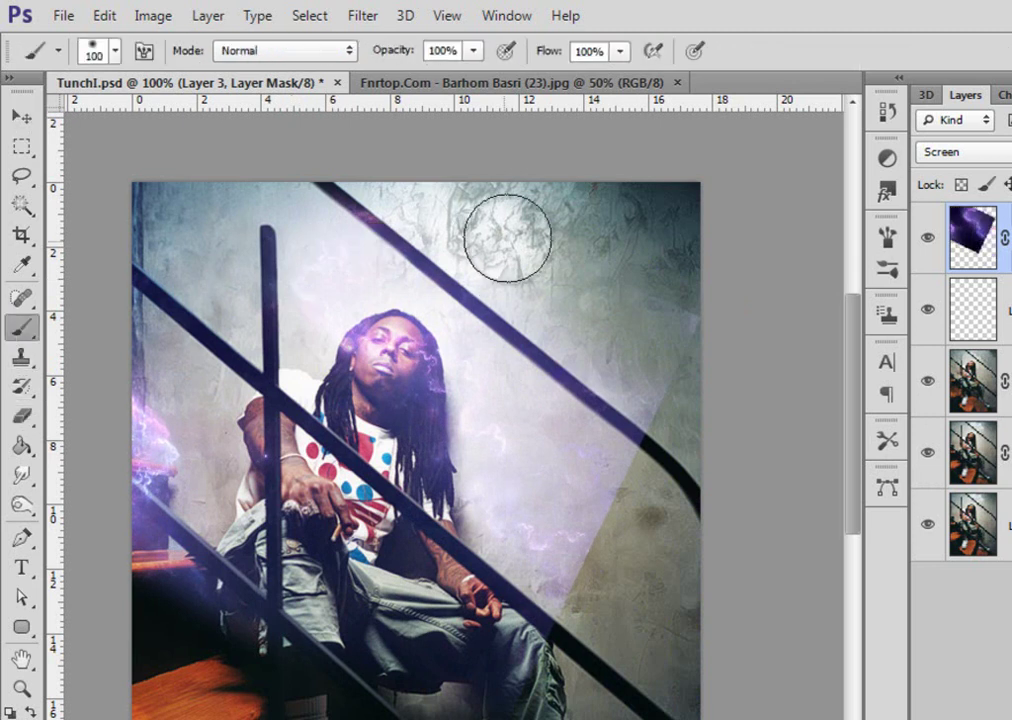
mouse_move(703, 347)
left_mouse_down()
mouse_move(436, 472)
mouse_move(544, 522)
mouse_move(420, 455)
mouse_move(412, 560)
mouse_move(392, 542)
mouse_move(428, 573)
mouse_move(476, 420)
mouse_move(395, 340)
mouse_move(565, 244)
mouse_move(567, 261)
mouse_move(314, 303)
mouse_move(245, 248)
mouse_move(235, 226)
left_mouse_up()
left_click(24, 118)
left_click_drag(292, 398, 474, 540)
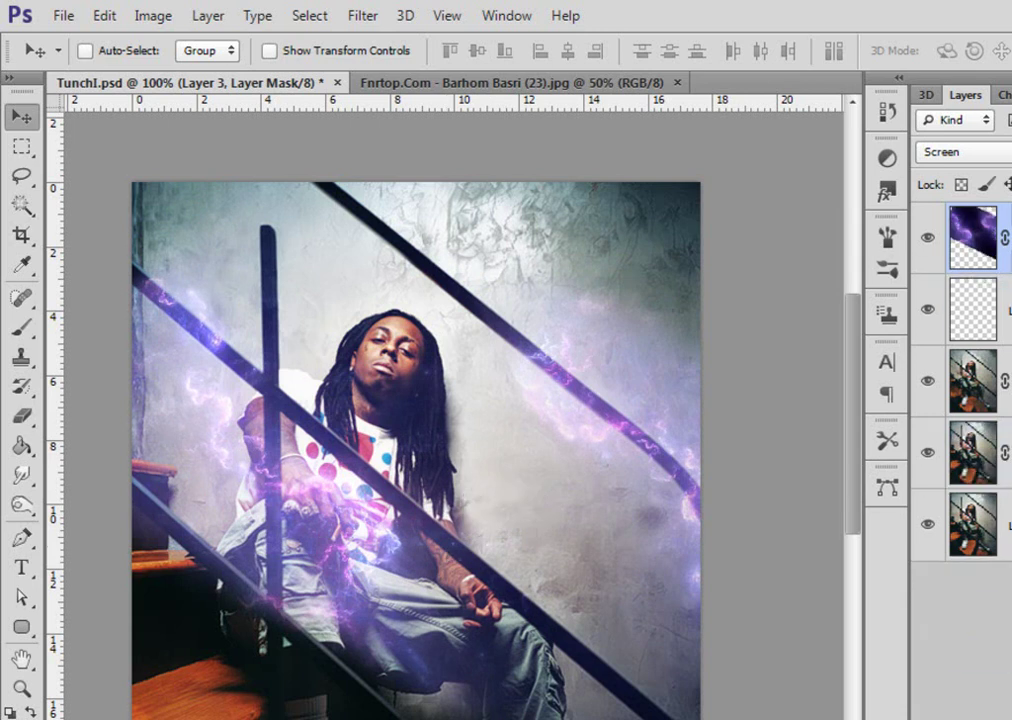
Duplicate the nebula layer six times, hide all the copies and select the original Layer 3
key("ctrl+j")
key("ctrl+j")
key("ctrl+j")
key("ctrl+j")
key("ctrl+j")
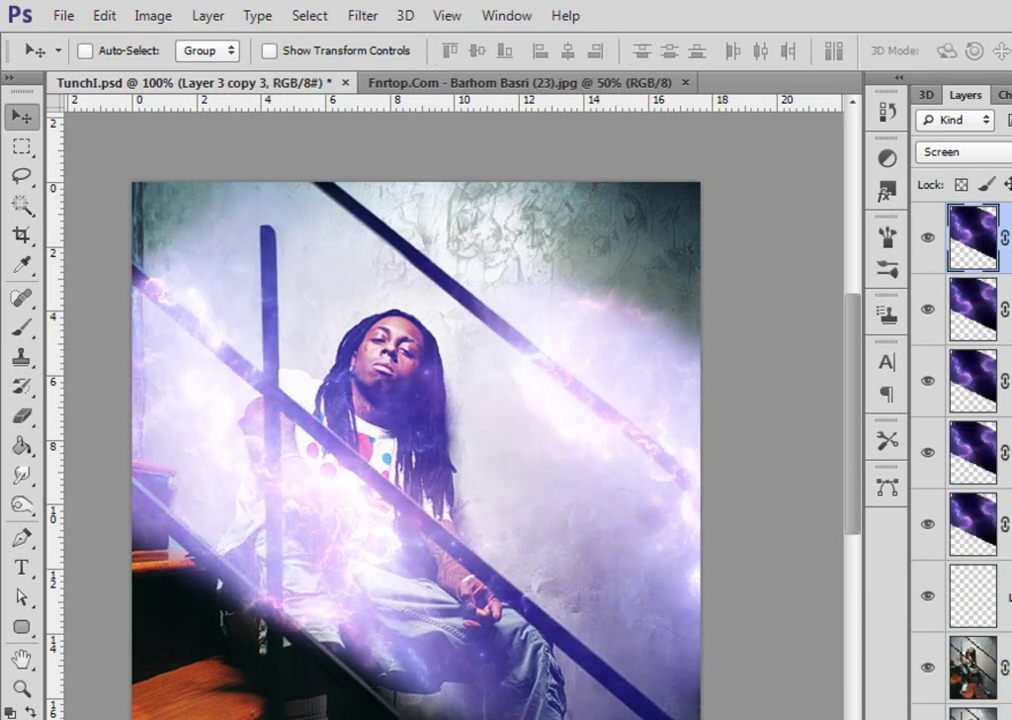
key("ctrl+j")
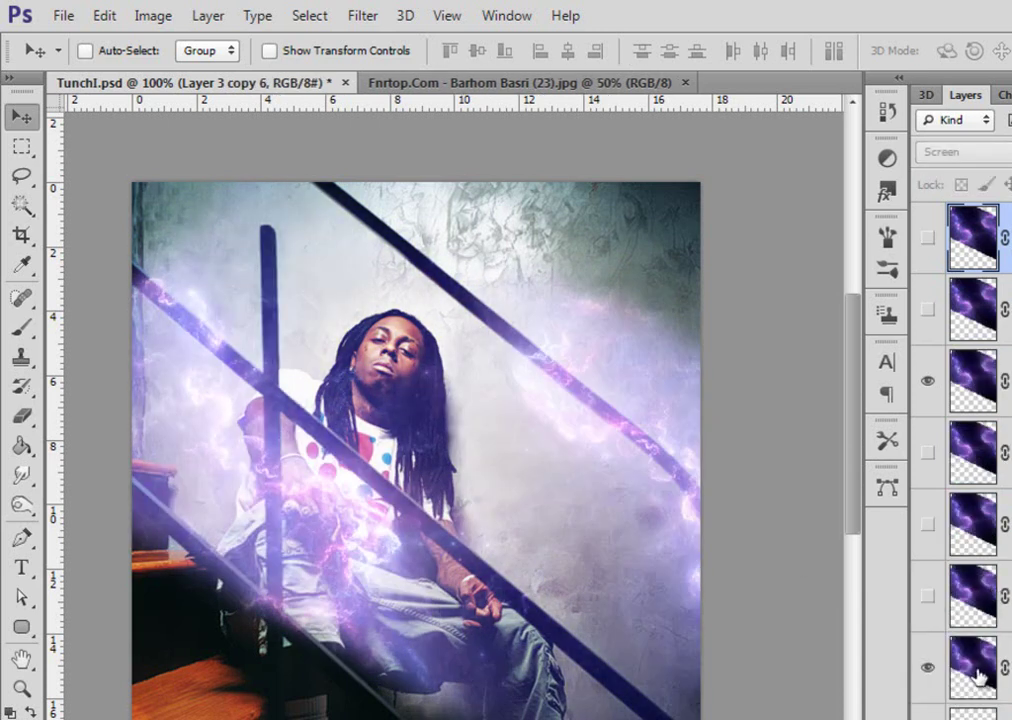
left_click(980, 678)
left_click(937, 379)
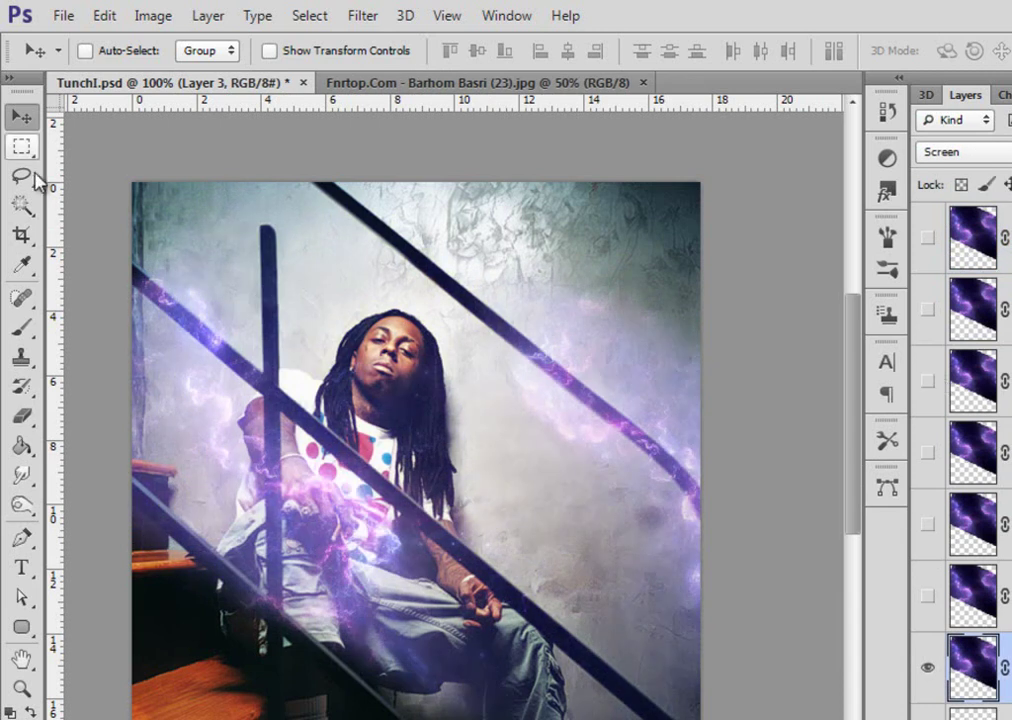
Move Layer 3's nebula down along the lower handrail and mask it off the stairs, the shoe and the wall behind the stairs
left_click_drag(400, 620, 468, 719)
left_click_drag(366, 719, 425, 556)
left_click(24, 328)
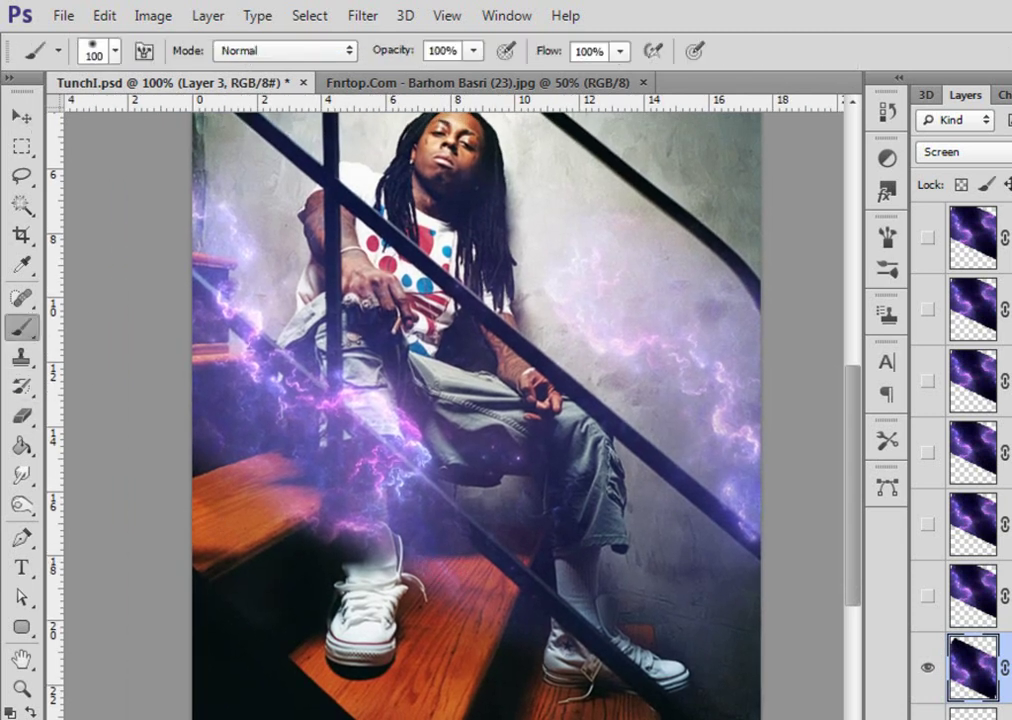
mouse_move(436, 549)
left_mouse_down()
mouse_move(260, 463)
mouse_move(165, 402)
mouse_move(281, 645)
mouse_move(298, 640)
left_mouse_up()
mouse_move(590, 587)
left_mouse_down()
mouse_move(579, 649)
mouse_move(548, 572)
left_mouse_up()
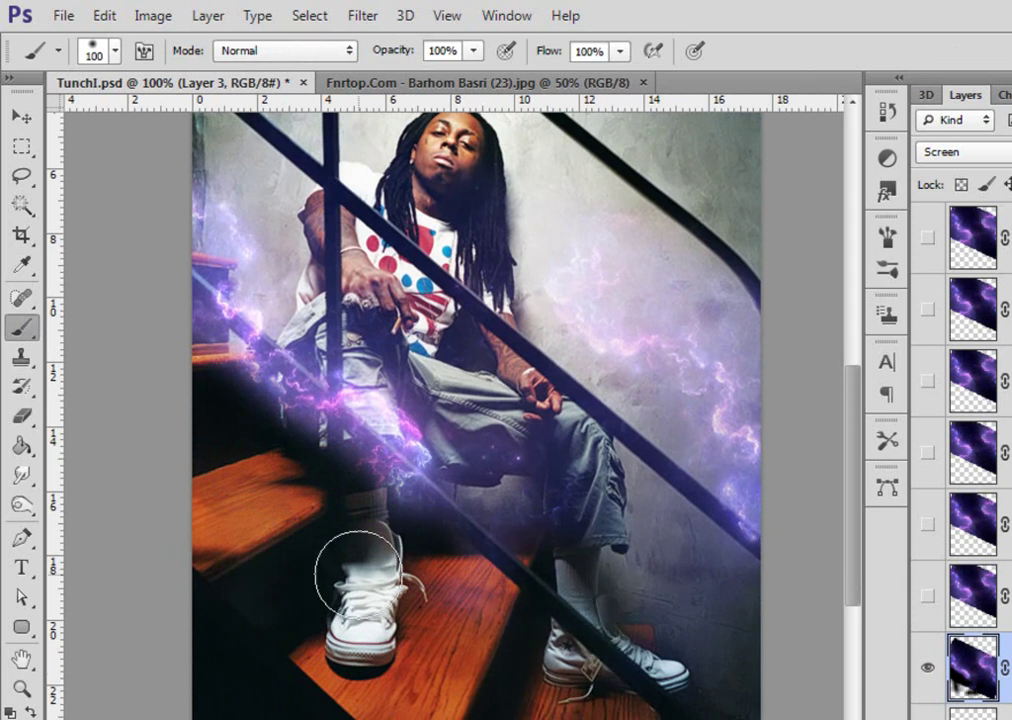
left_click_drag(163, 163, 244, 253)
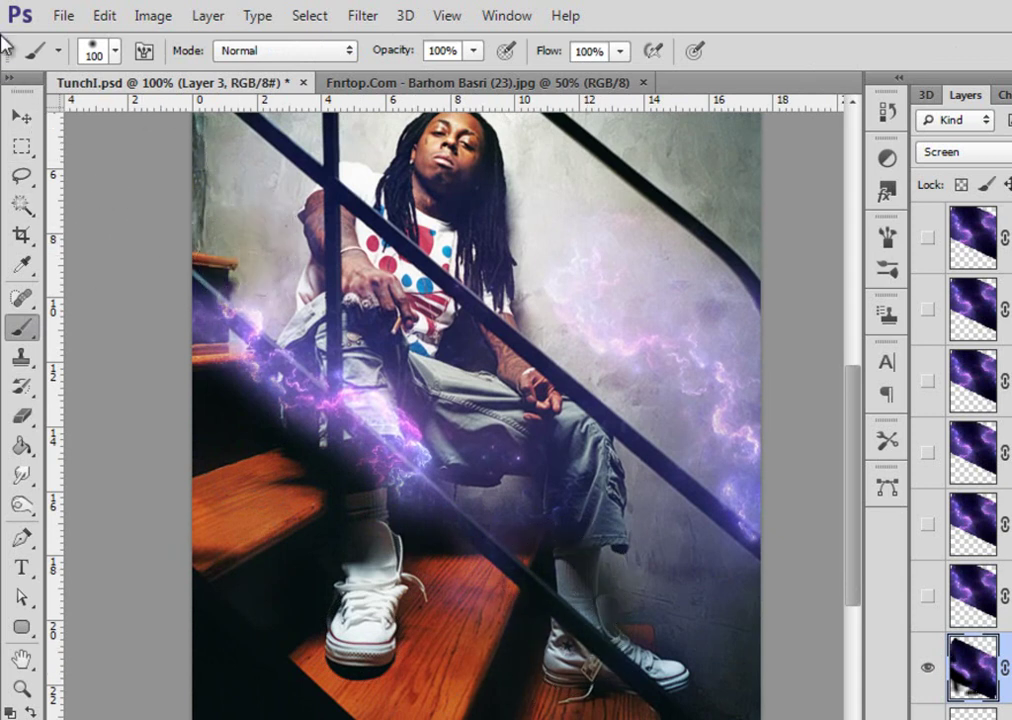
left_click(22, 117)
left_click_drag(350, 409, 339, 395)
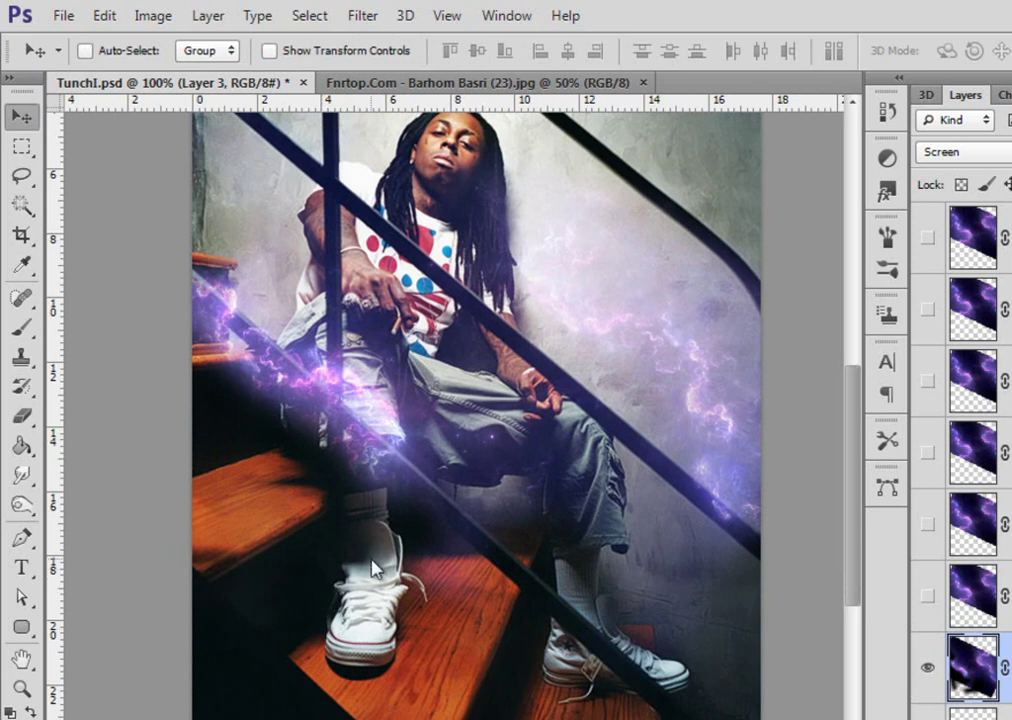
Show Layer 3 copy and move its nebula down over the man's lap and the wall beside him
left_click(928, 597)
left_click(972, 597)
left_click_drag(497, 255, 474, 400)
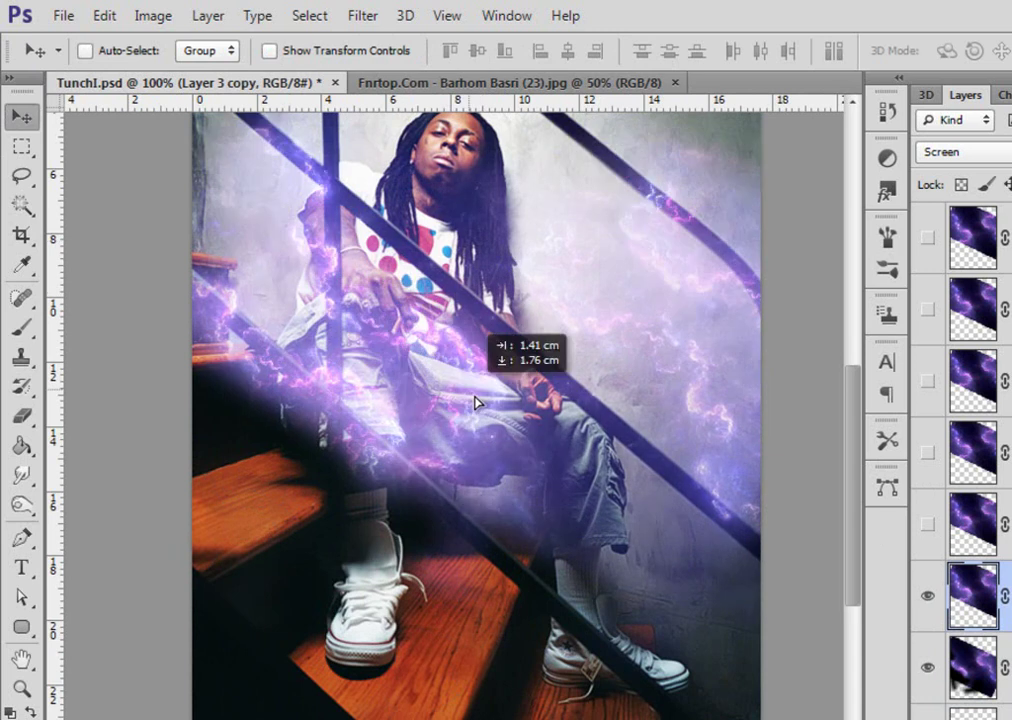
Try flipping Layer 3 copy horizontally and moving it to a new spot, and undo both changes
key("ctrl+t")
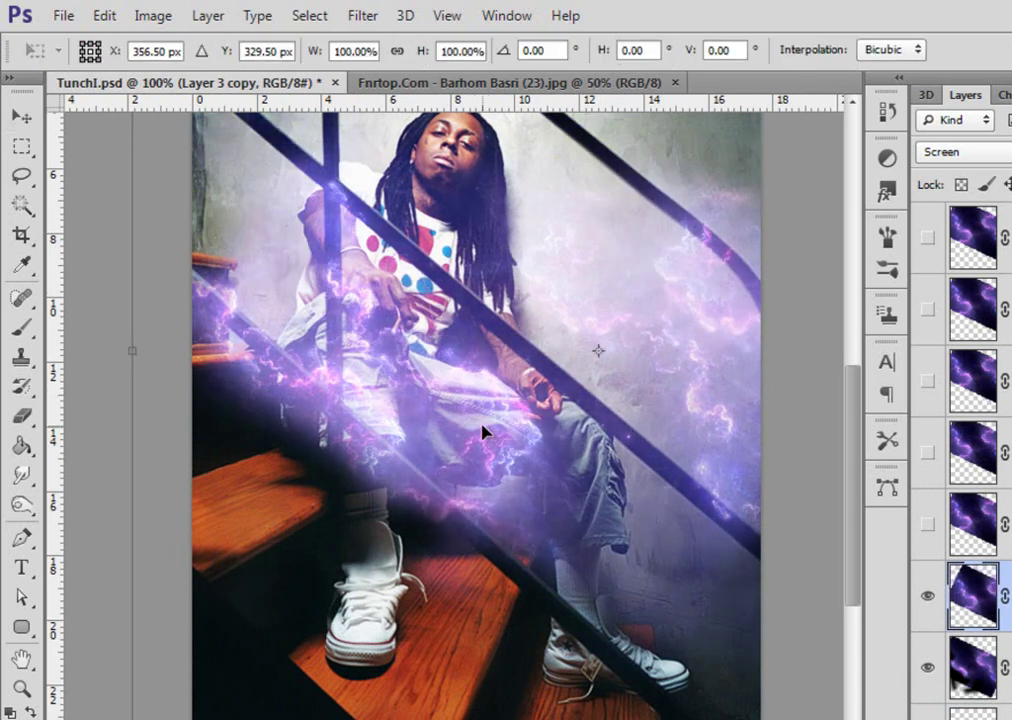
right_click(456, 406)
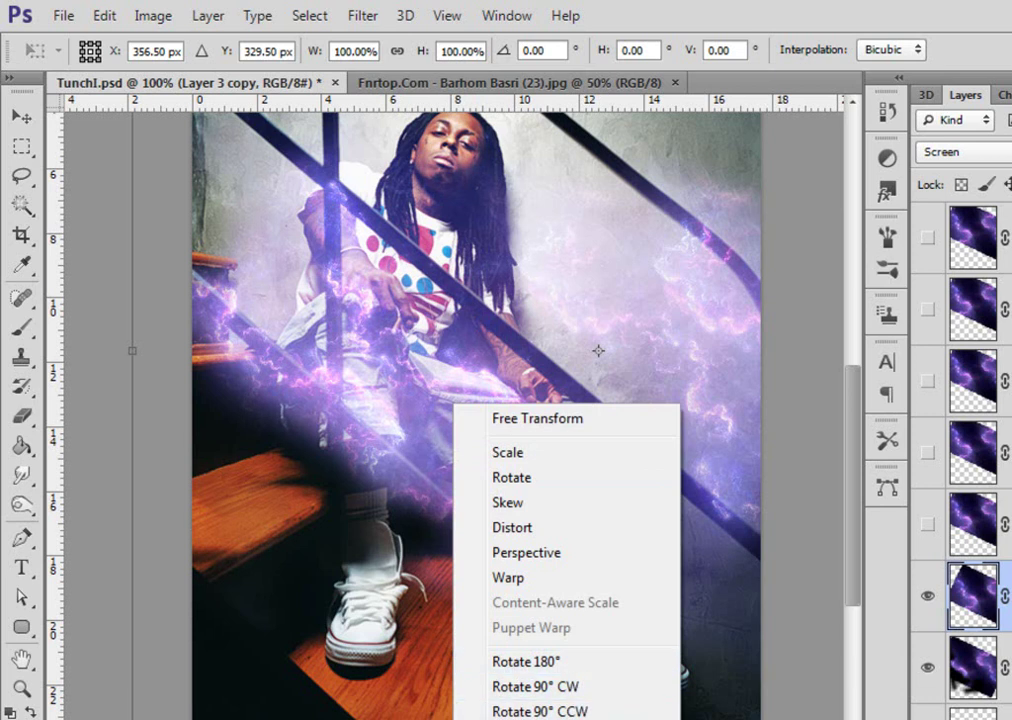
left_click(525, 718)
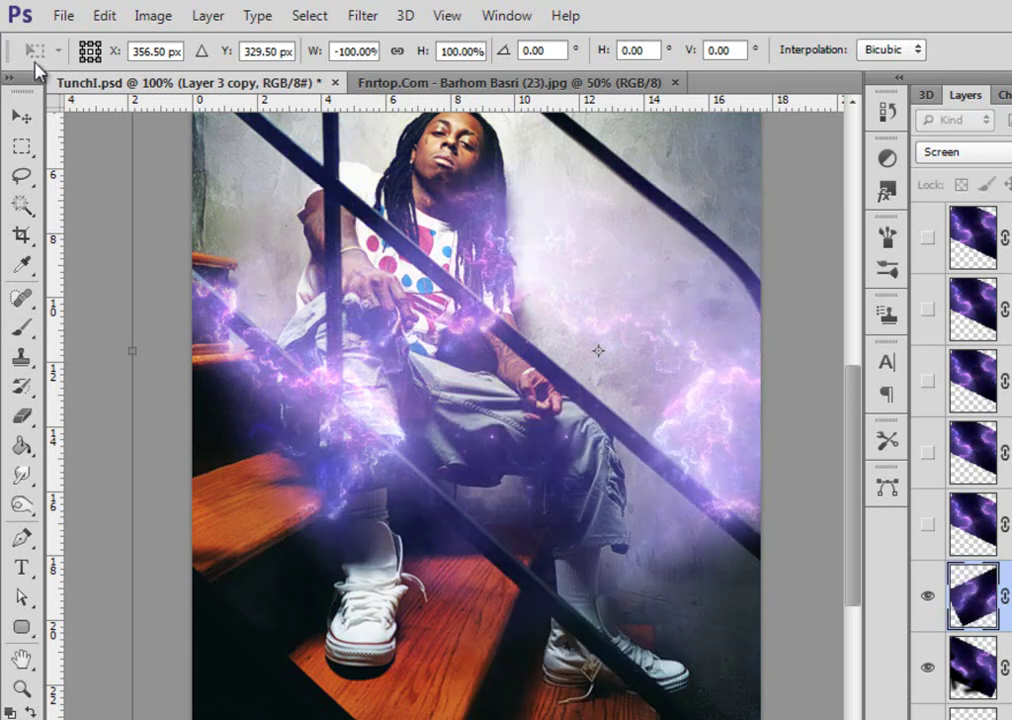
left_click(21, 116)
left_click(430, 328)
left_click_drag(592, 346, 544, 421)
key("ctrl+alt+z")
key("ctrl+alt+z")
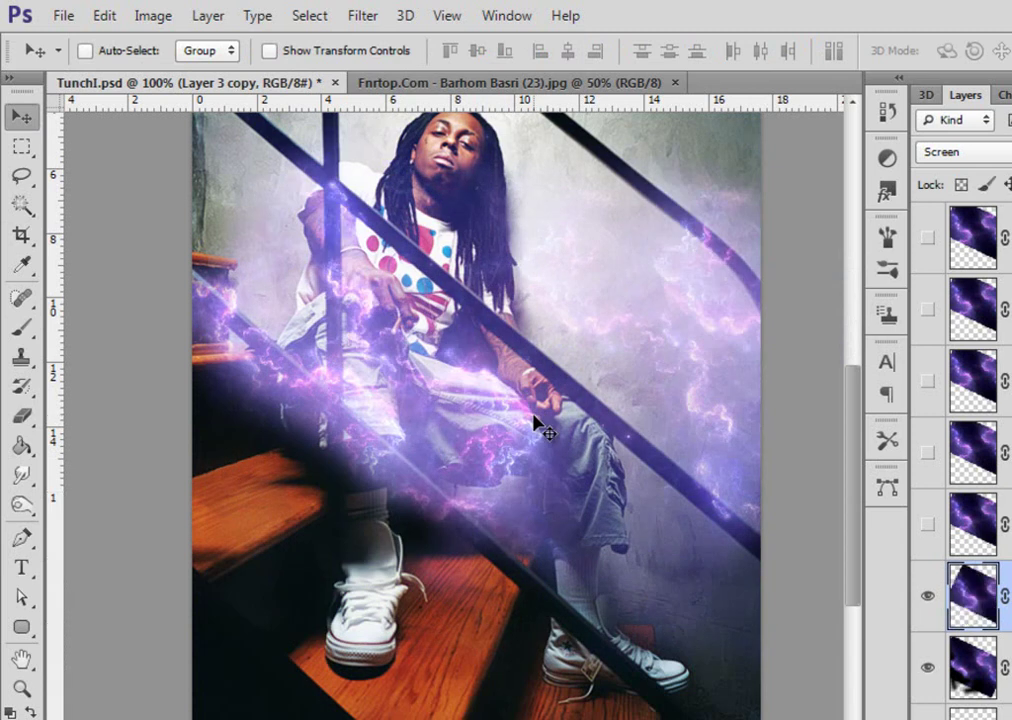
right_click(473, 388)
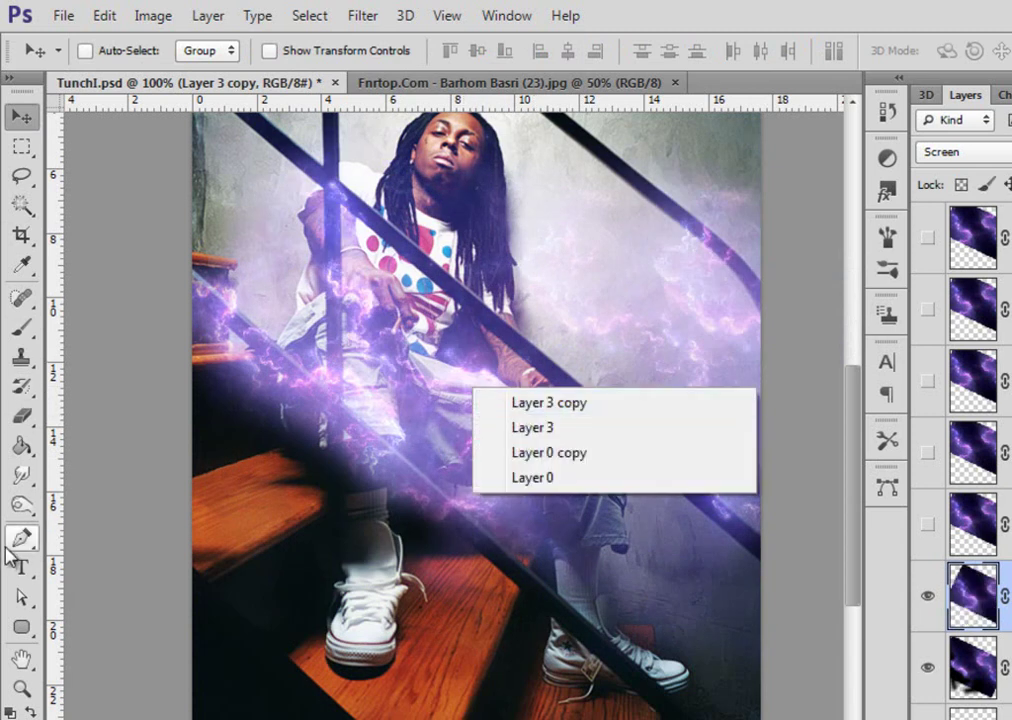
Rotate Layer 3 copy 180° and move its nebula down over the lower stairs and the man's shoe beside the lower handrail
key("Escape")
key("ctrl+t")
right_click(484, 380)
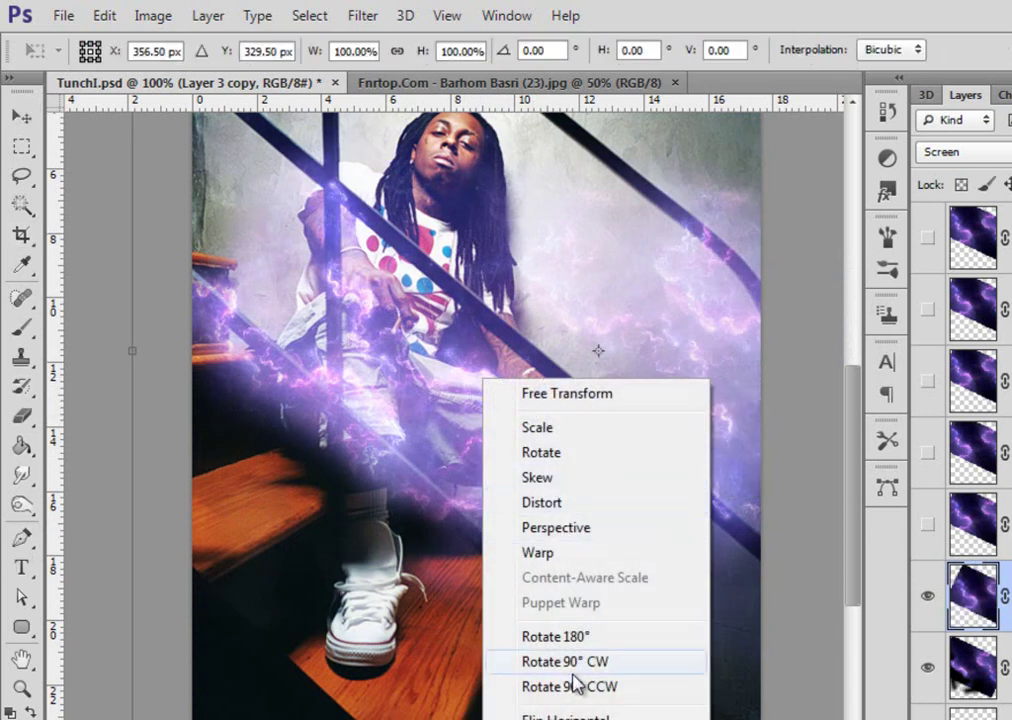
left_click(624, 645)
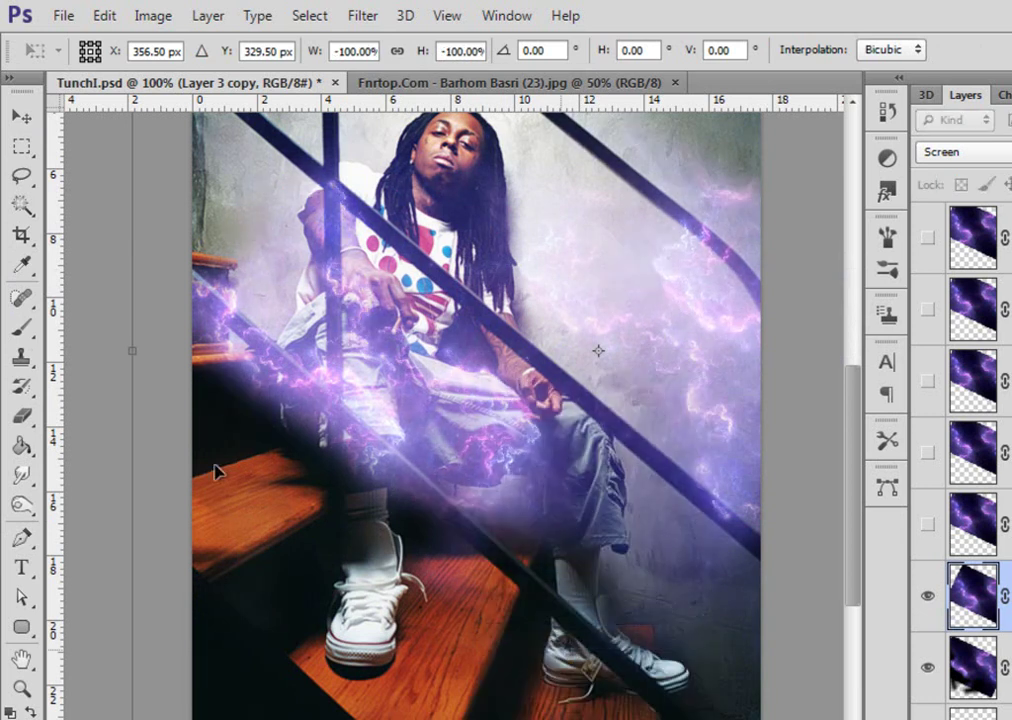
left_click(21, 116)
left_click(458, 331)
left_click_drag(511, 438, 684, 686)
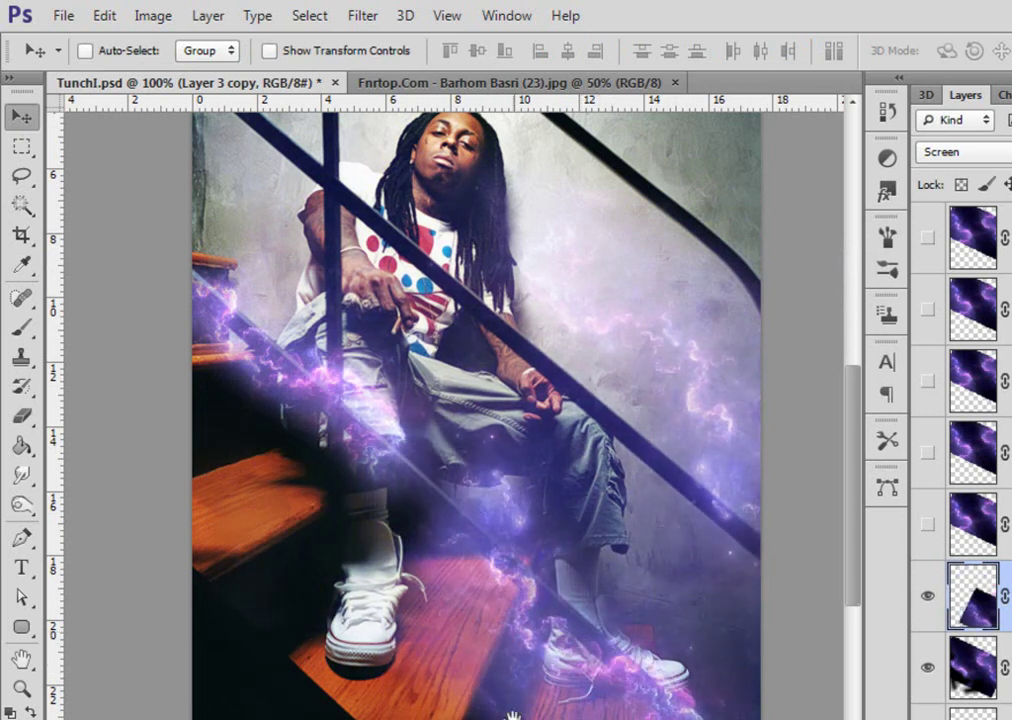
Mask Layer 3 copy's nebula off the wooden steps and the wall beside the man with the 100 px brush
left_click(21, 327)
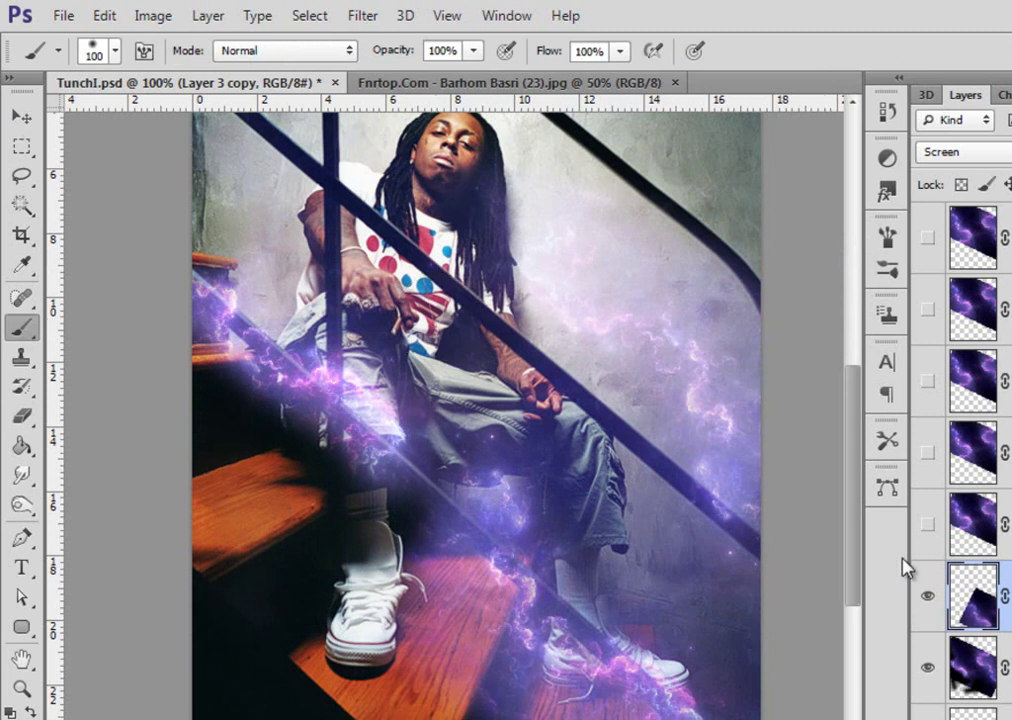
left_click(1010, 596)
mouse_move(788, 565)
left_mouse_down()
mouse_move(709, 590)
mouse_move(454, 444)
left_mouse_up()
mouse_move(648, 562)
left_mouse_down()
mouse_move(587, 525)
mouse_move(509, 467)
mouse_move(601, 598)
mouse_move(418, 665)
mouse_move(419, 566)
mouse_move(435, 632)
mouse_move(475, 692)
mouse_move(536, 690)
mouse_move(456, 622)
left_mouse_up()
key("ctrl+z")
mouse_move(590, 700)
left_mouse_down()
mouse_move(486, 677)
mouse_move(430, 645)
mouse_move(346, 661)
left_mouse_up()
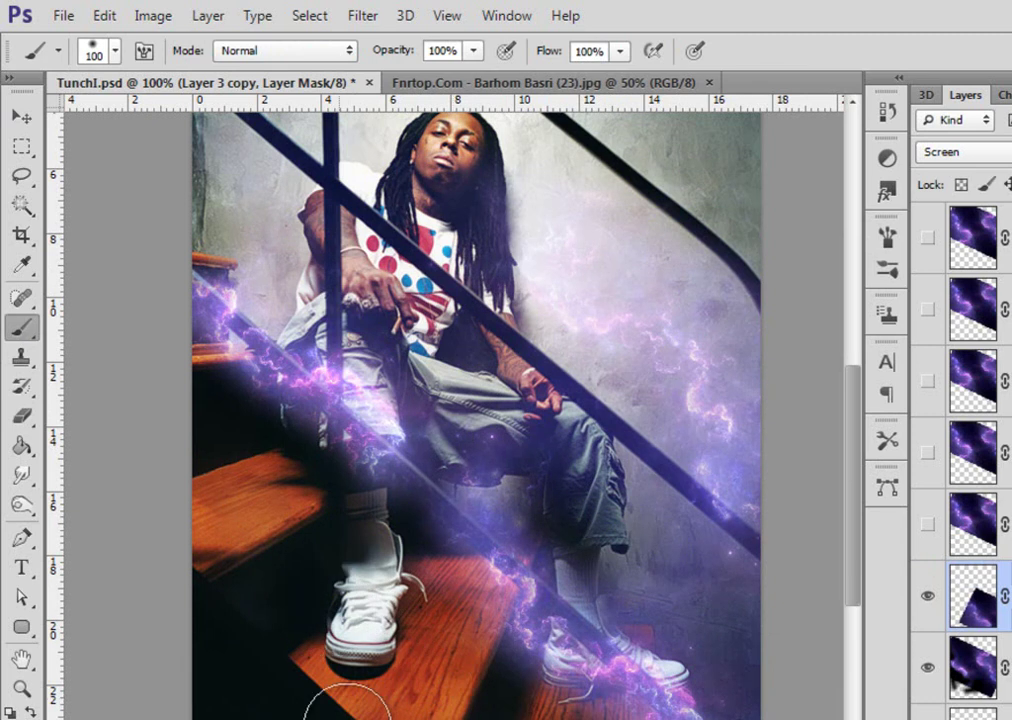
Show Layer 3 copy 2 and move its nebula down over the stairs and along the lower handrail
left_click(928, 522)
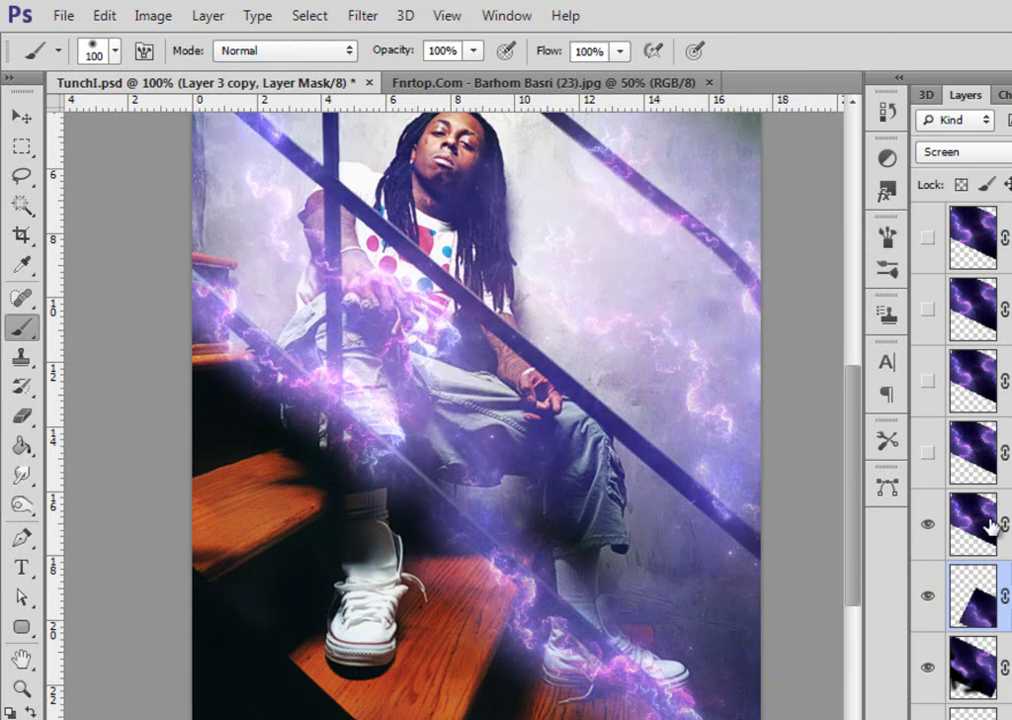
left_click(985, 523)
left_click(22, 118)
left_click_drag(578, 420, 480, 580)
left_click_drag(662, 501, 492, 501)
Mask Layer 3 copy 2's nebula off the wooden steps, the dark stair area and the front shoe
left_click(20, 355)
left_click(22, 328)
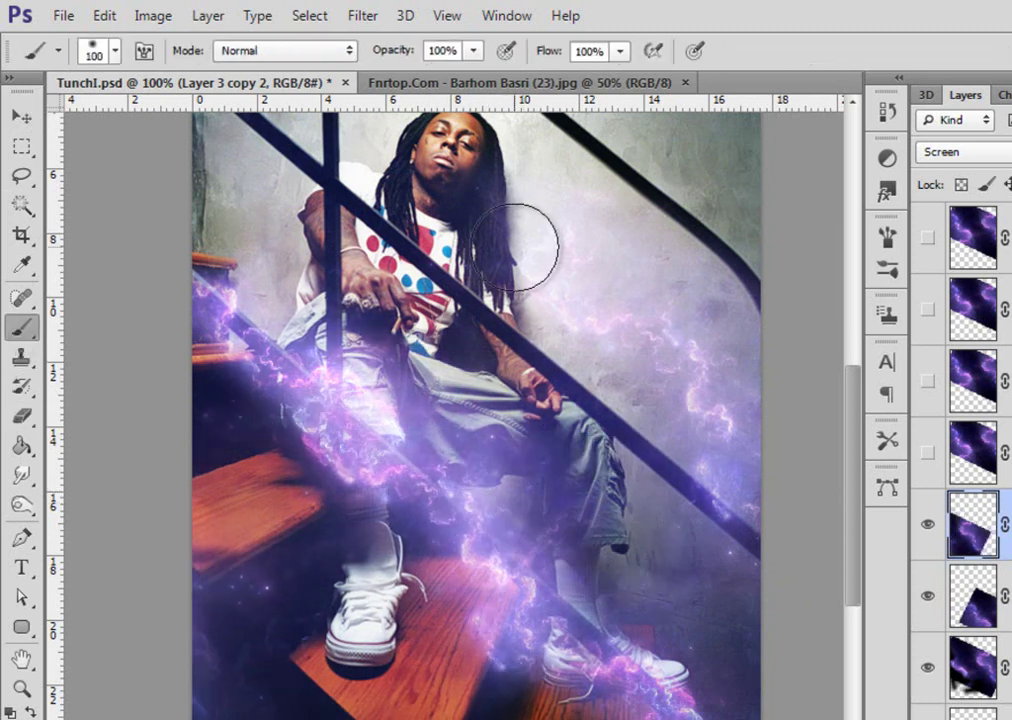
mouse_move(255, 468)
left_mouse_down()
mouse_move(338, 386)
mouse_move(310, 508)
mouse_move(344, 403)
mouse_move(287, 588)
mouse_move(289, 714)
left_mouse_up()
key("ctrl+z")
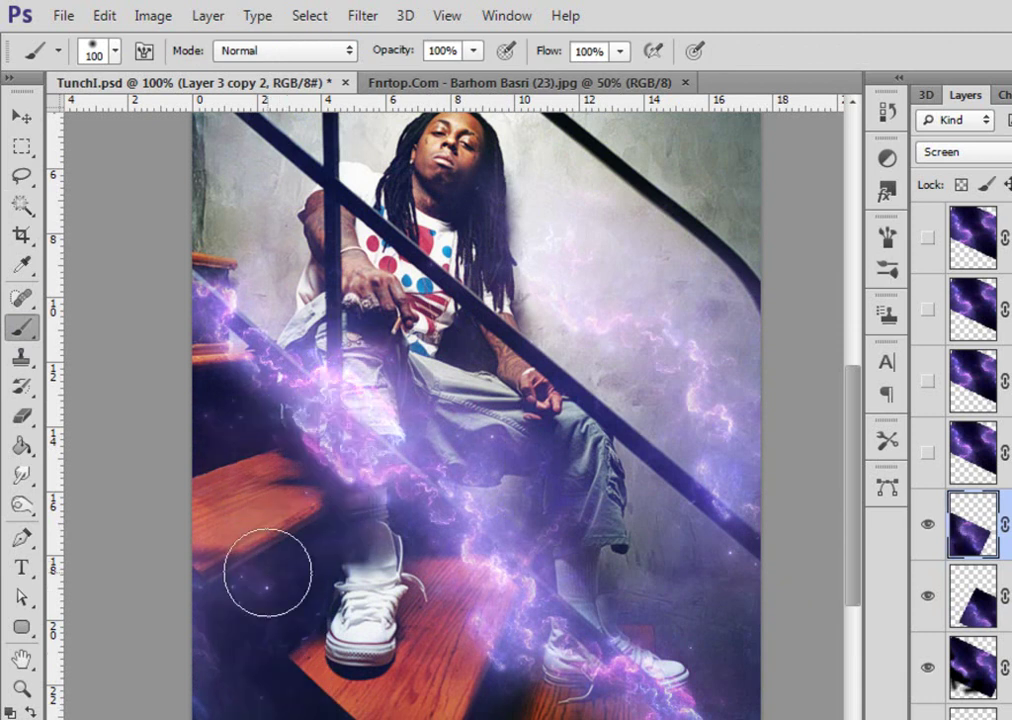
left_click(1010, 524)
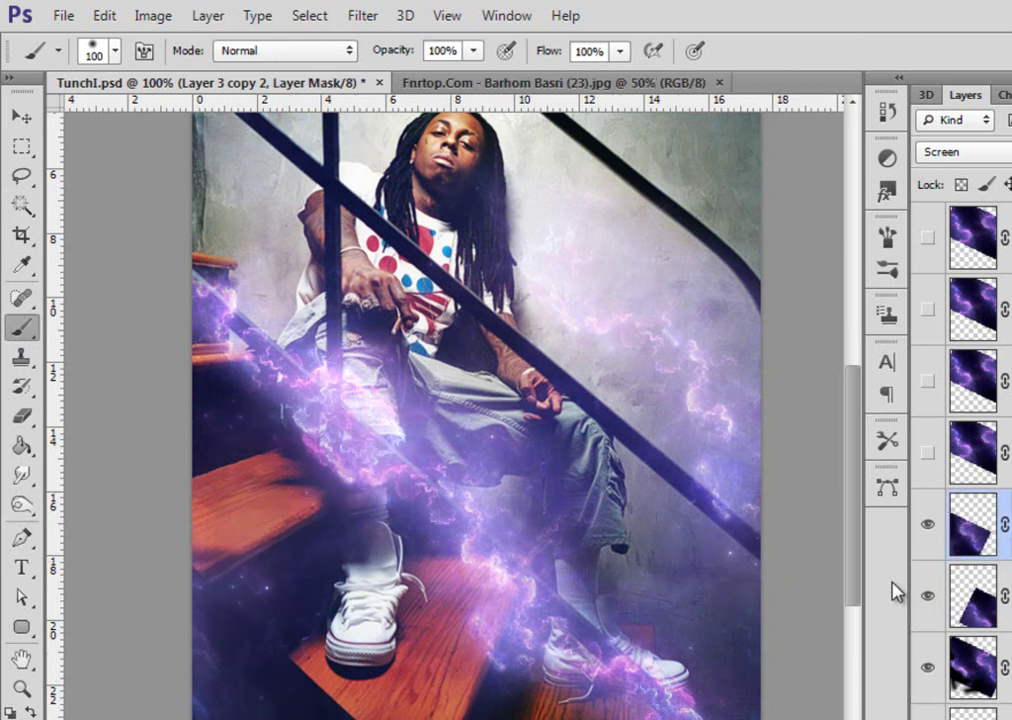
left_click_drag(355, 312, 272, 545)
mouse_move(243, 663)
left_mouse_down()
mouse_move(200, 615)
mouse_move(215, 553)
mouse_move(260, 600)
mouse_move(492, 688)
mouse_move(542, 643)
left_mouse_up()
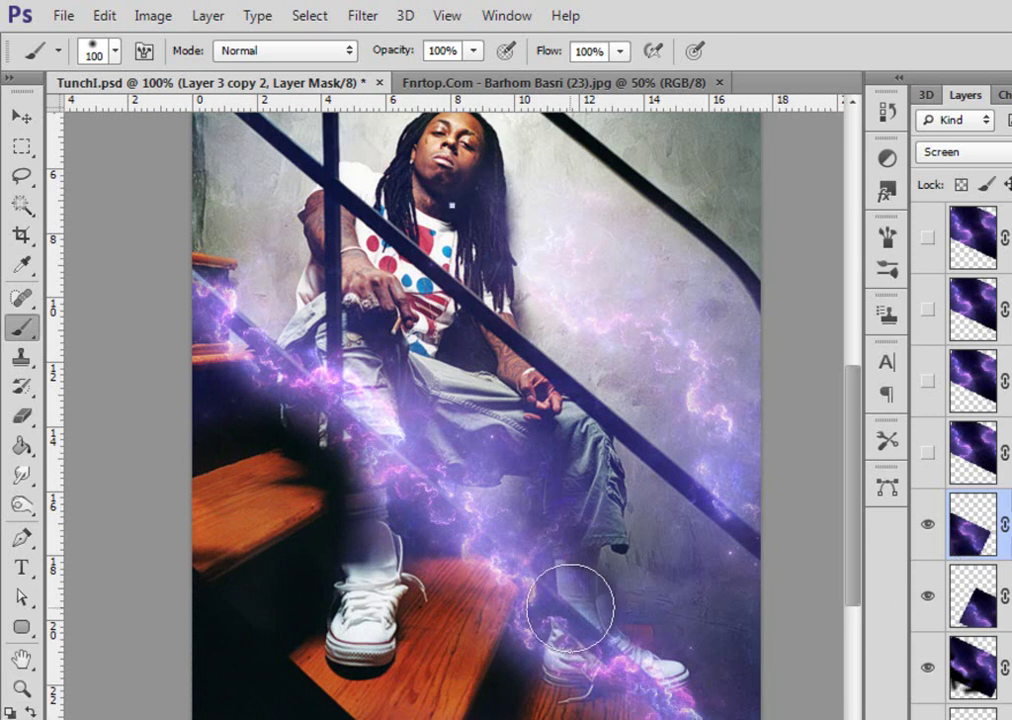
Set the brush size to 83 and touch up Layer 3 copy 2's mask around the man's rear leg and ankle
right_click(522, 225)
key("Return")
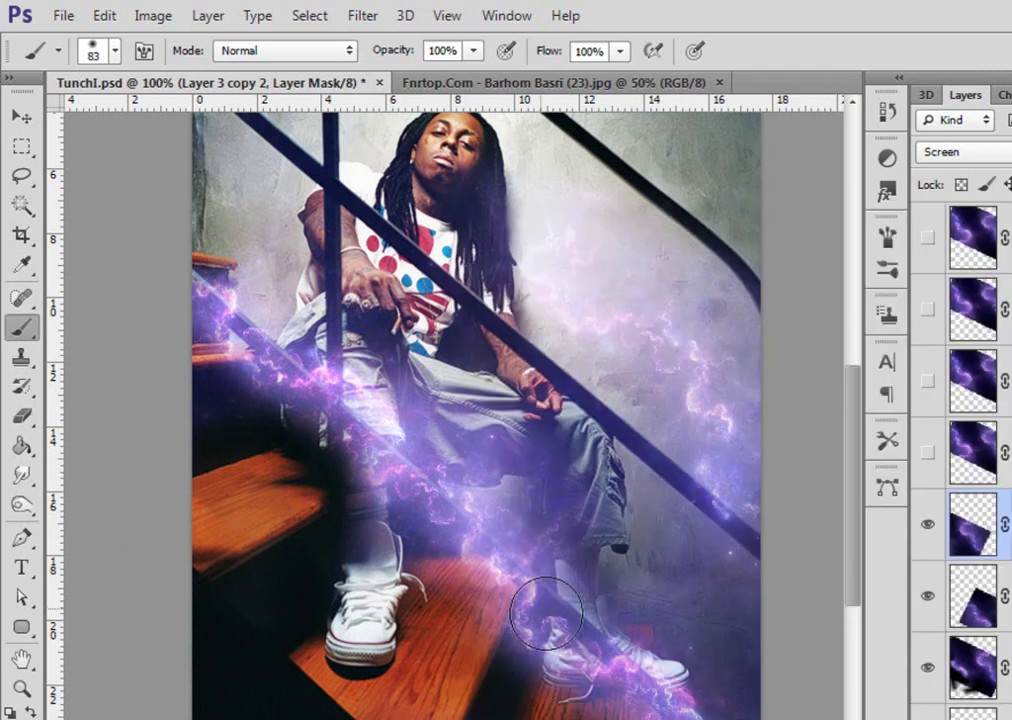
left_click_drag(552, 608, 597, 630)
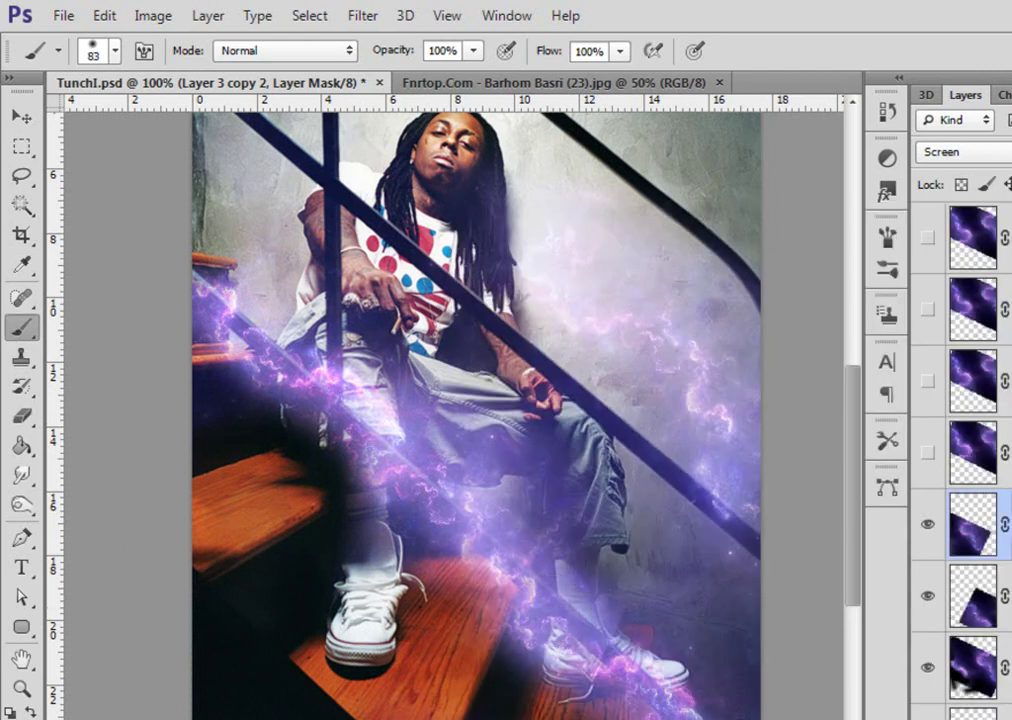
left_click_drag(594, 453, 587, 521)
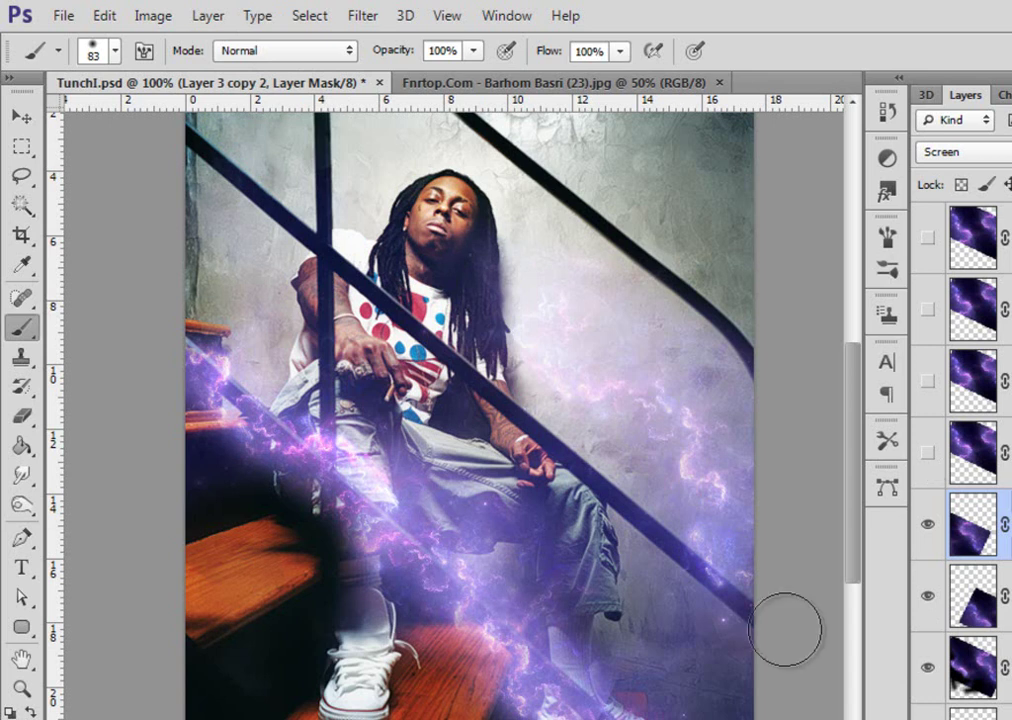
left_click_drag(686, 409, 525, 368)
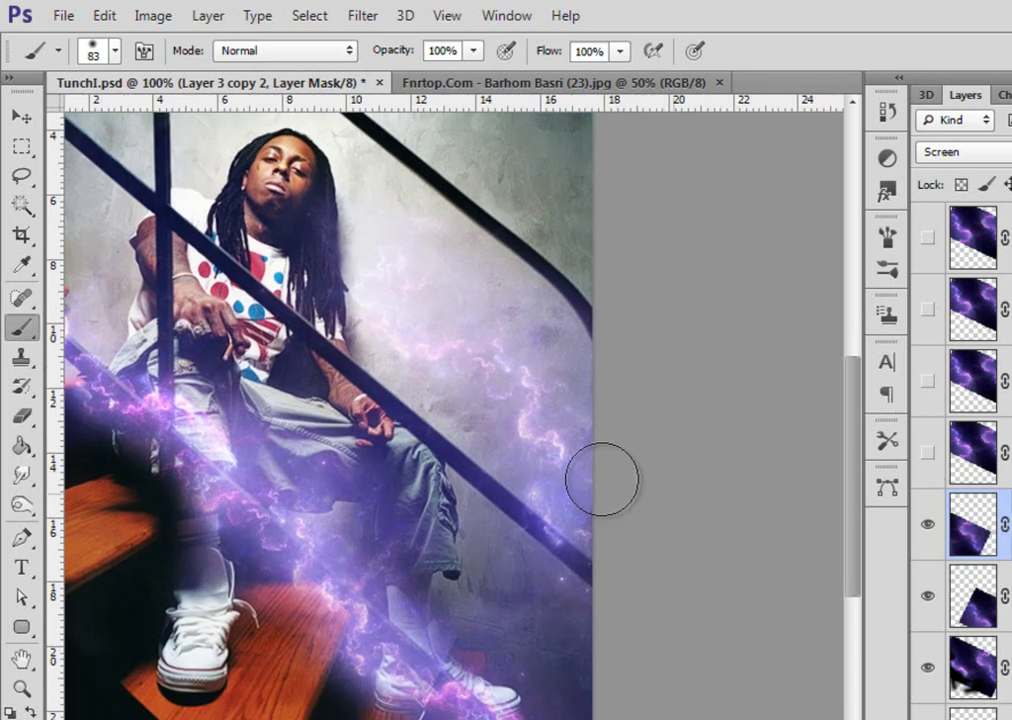
scroll(570, 432, "left", 3)
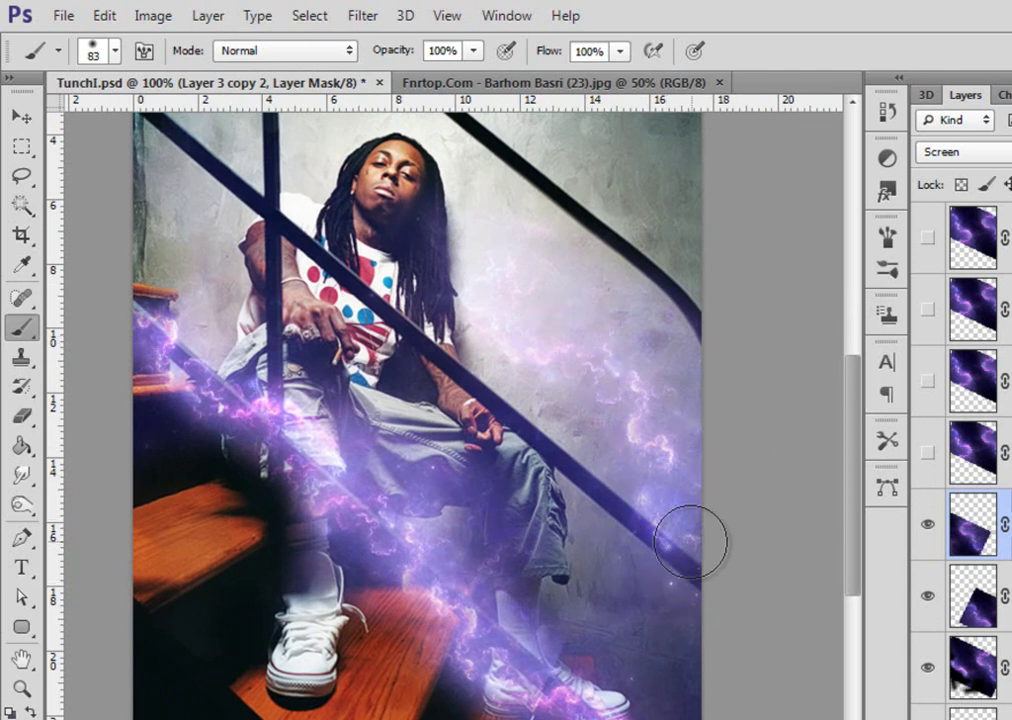
Mask Layer 3's nebula off the wall to the man's right side and off the lower end of the middle handrail
left_click(1008, 595)
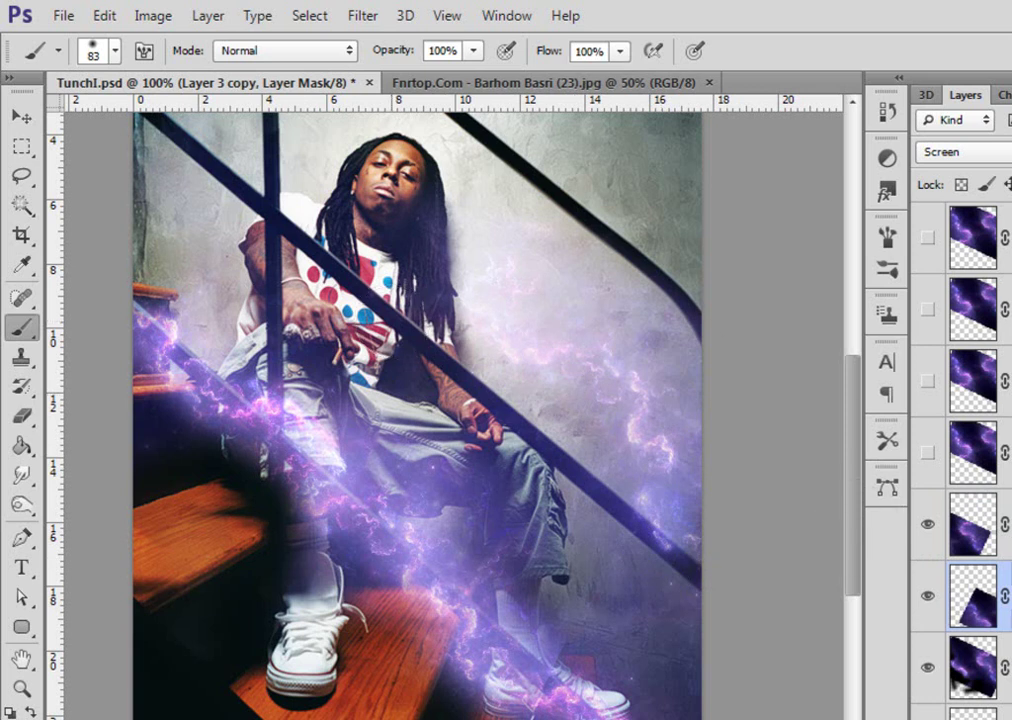
left_click(973, 665)
mouse_move(739, 569)
left_mouse_down()
mouse_move(673, 468)
mouse_move(497, 334)
mouse_move(663, 424)
mouse_move(581, 215)
mouse_move(635, 294)
mouse_move(592, 400)
mouse_move(653, 467)
left_mouse_up()
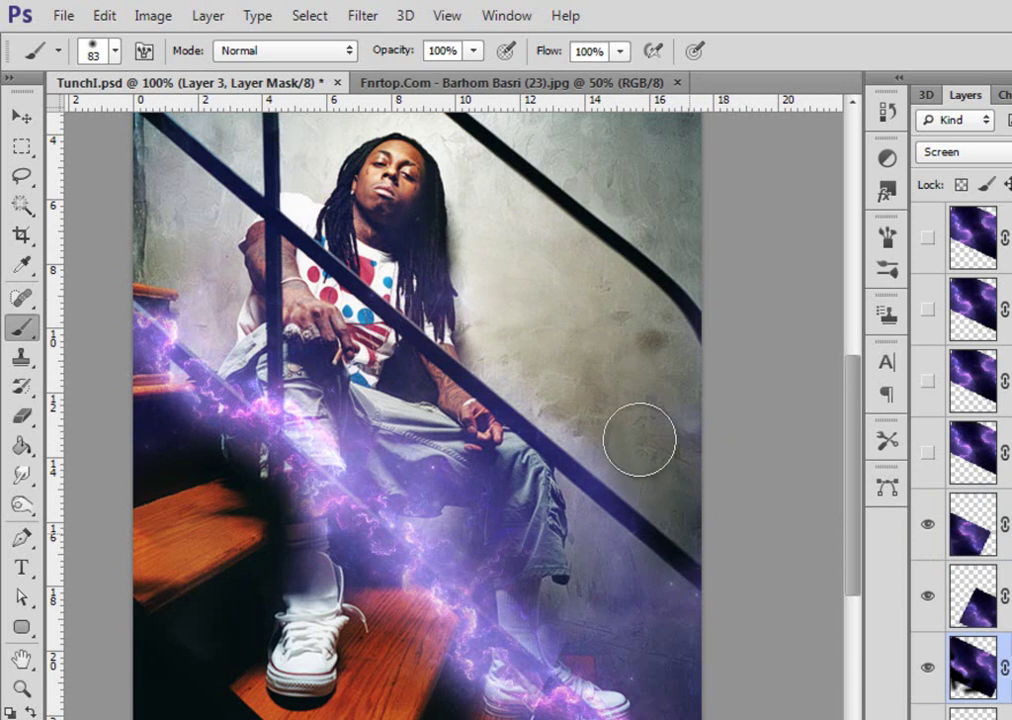
left_click_drag(588, 399, 720, 594)
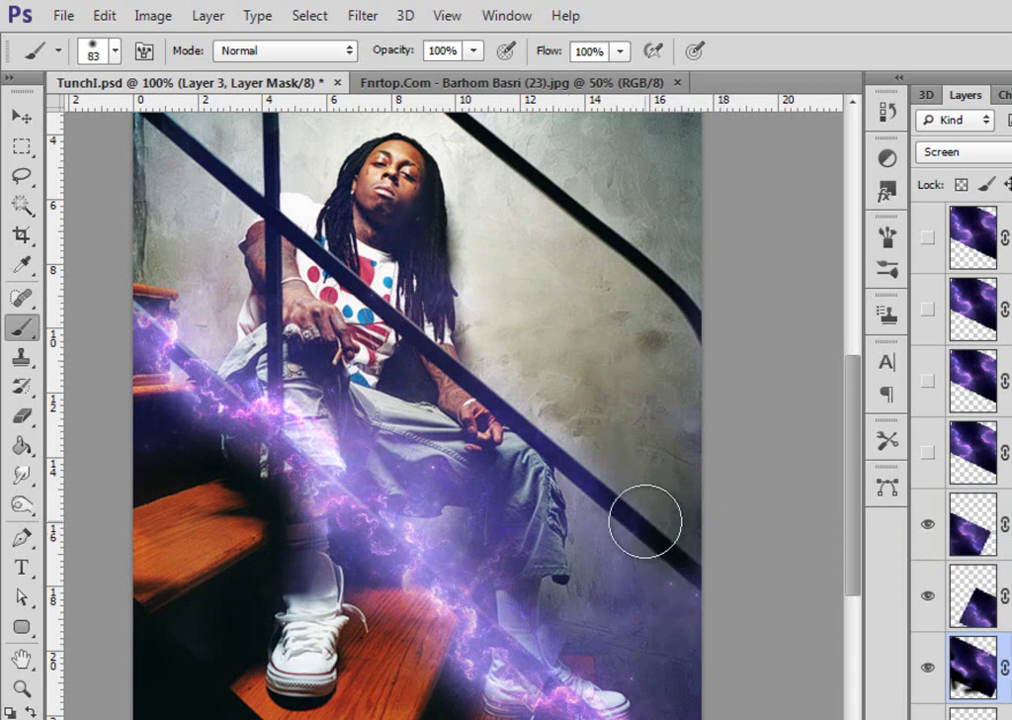
Duplicate Layer 3, Layer 3 copy and Layer 3 copy 2 together and move the duplicates up along the middle handrail
left_click(1005, 524, "shift")
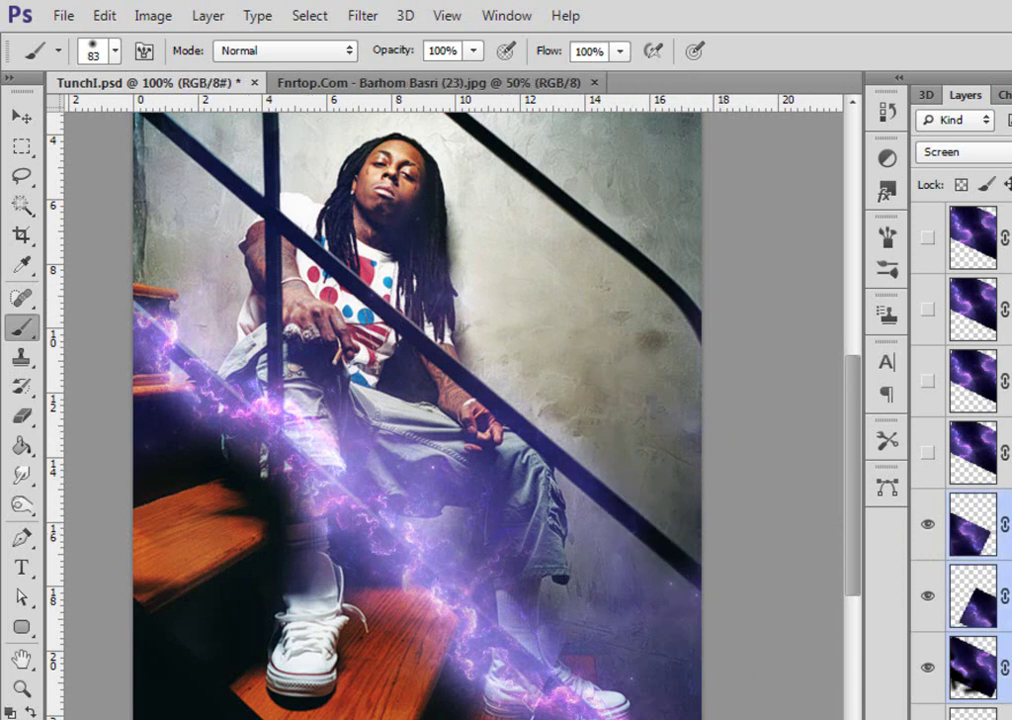
key("ctrl+j")
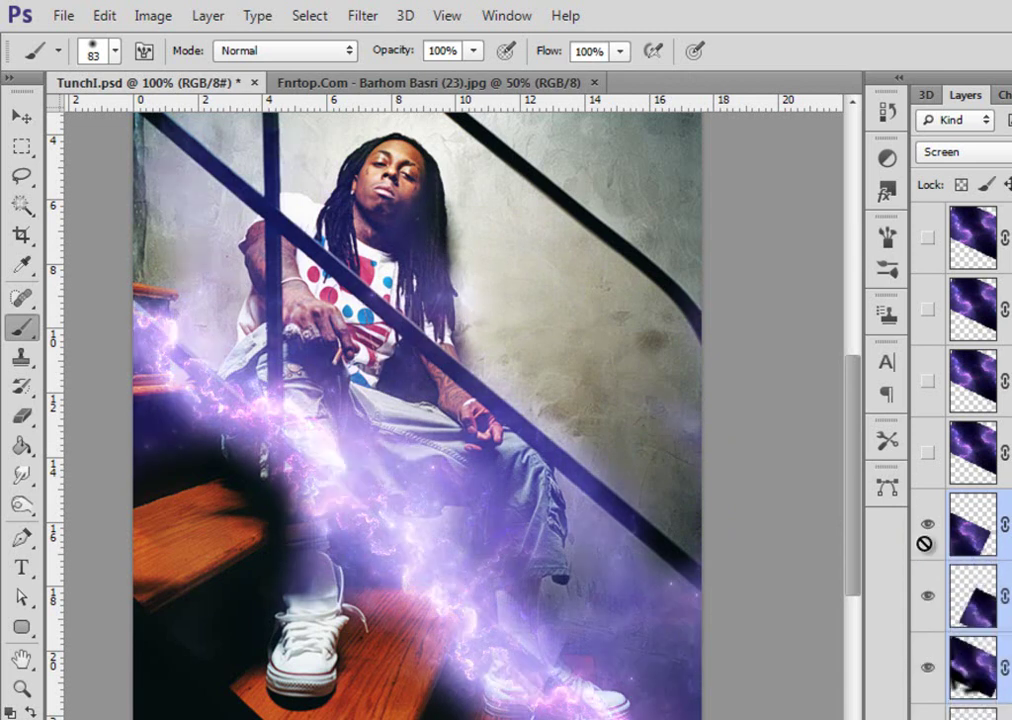
left_click(20, 116)
left_click_drag(503, 628, 540, 557)
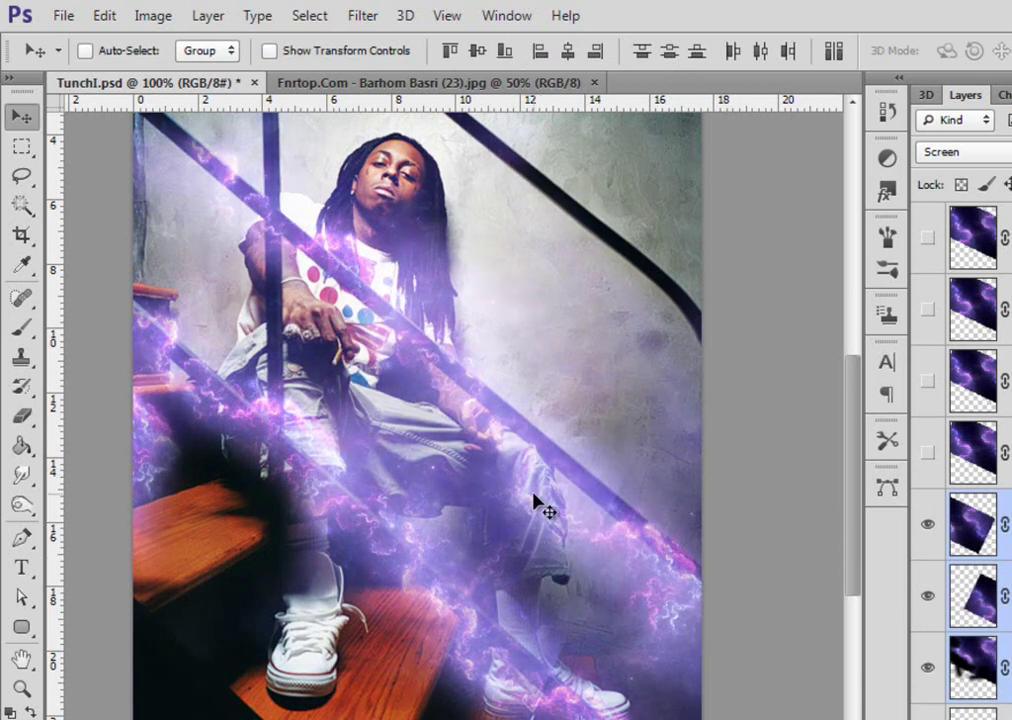
Rotate the three duplicated nebula layers 180° and reposition them along the middle handrail across the man's body
key("ctrl+t")
right_click(549, 379)
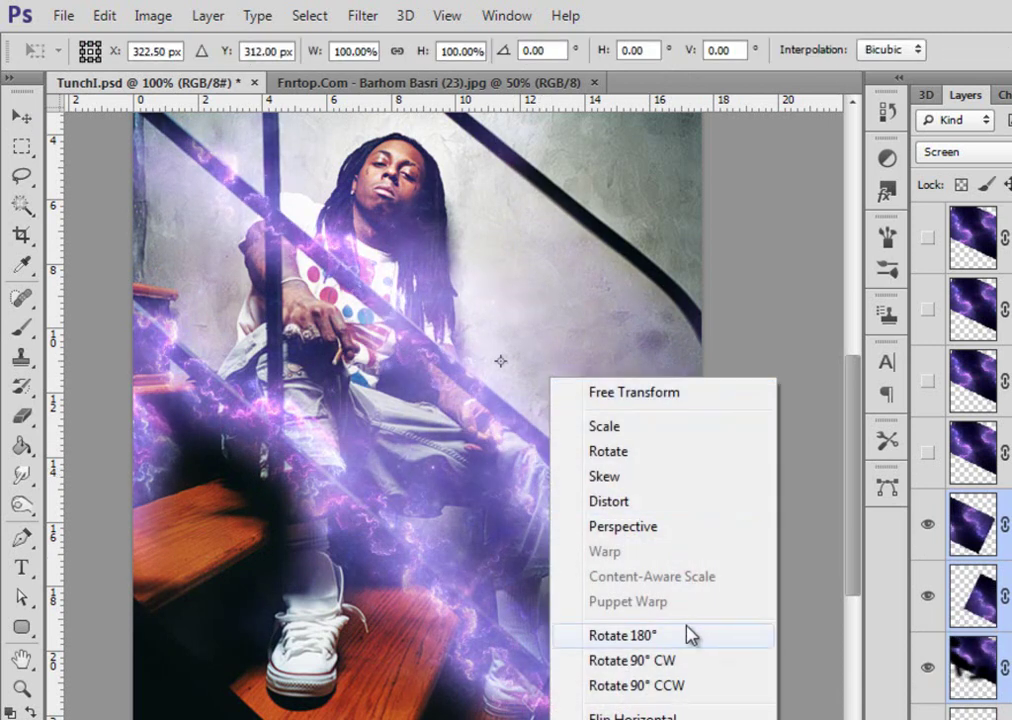
left_click(692, 645)
left_click(20, 116)
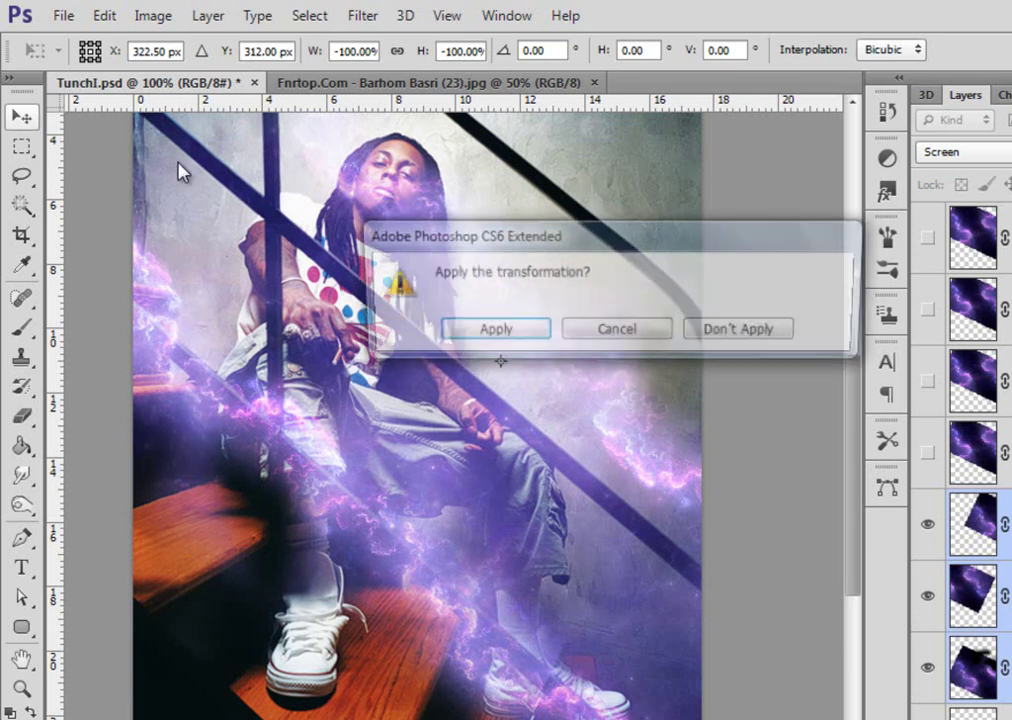
left_click(490, 331)
mouse_move(612, 361)
left_mouse_down()
mouse_move(483, 447)
mouse_move(409, 386)
mouse_move(510, 377)
mouse_move(515, 429)
mouse_move(599, 544)
mouse_move(367, 374)
left_mouse_up()
left_click(30, 335)
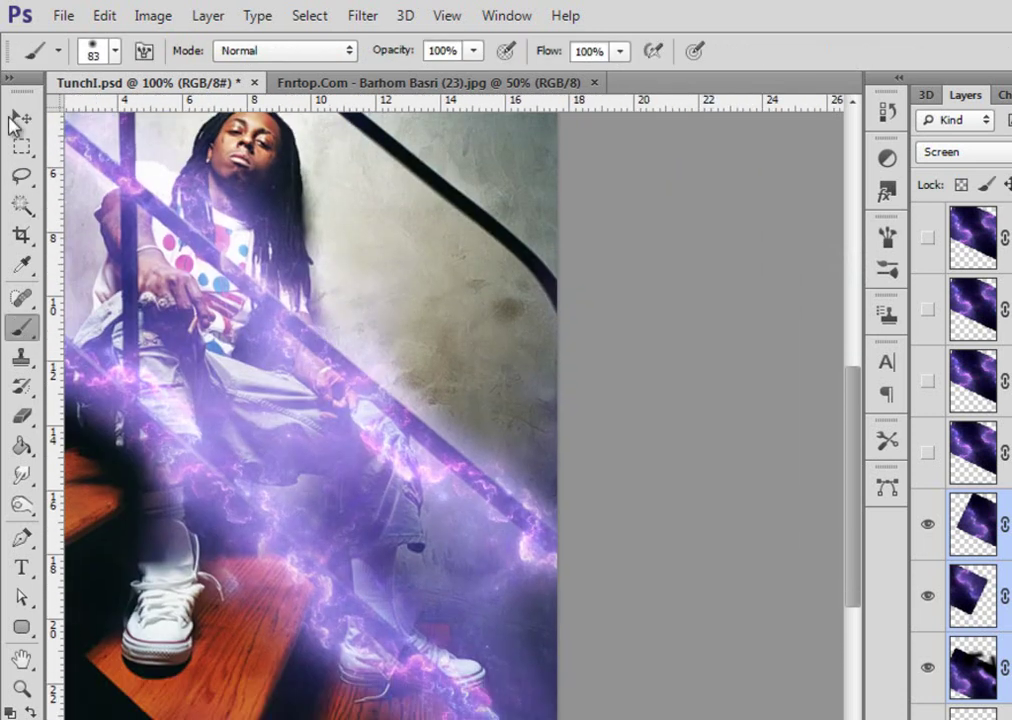
key("v")
mouse_move(170, 205)
left_mouse_down()
mouse_move(450, 289)
mouse_move(375, 273)
mouse_move(443, 286)
mouse_move(600, 415)
mouse_move(550, 408)
left_mouse_up()
Mask Layer 3 copy 9 off the wall above the middle handrail and Layer 3 copy 8 off the man's face and neck
left_click(34, 326)
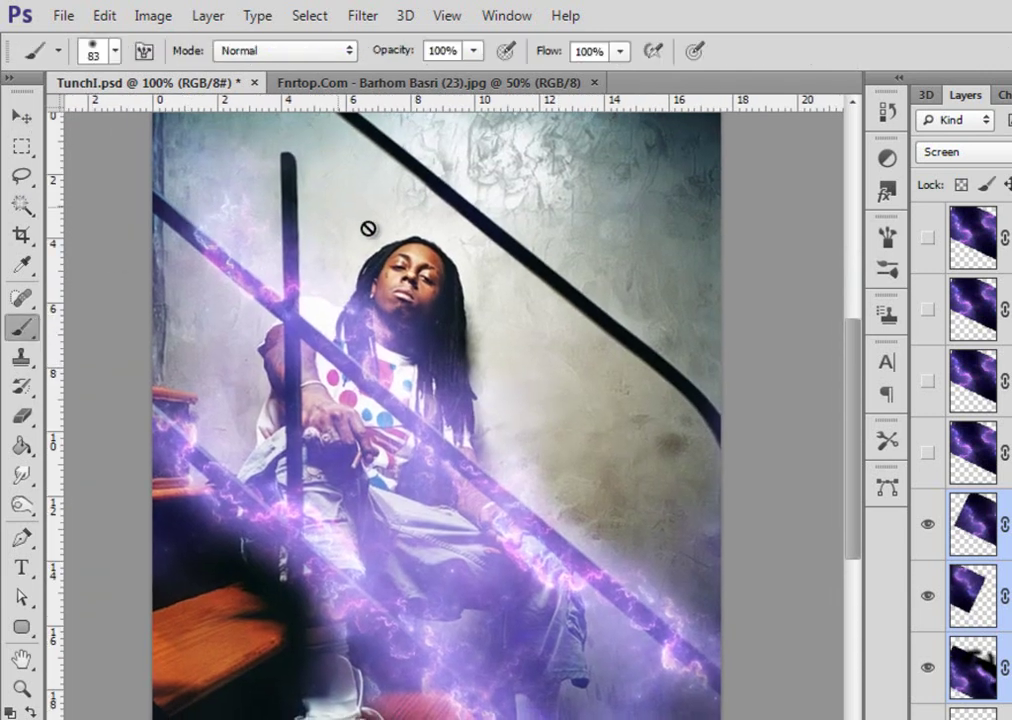
left_click(1008, 524)
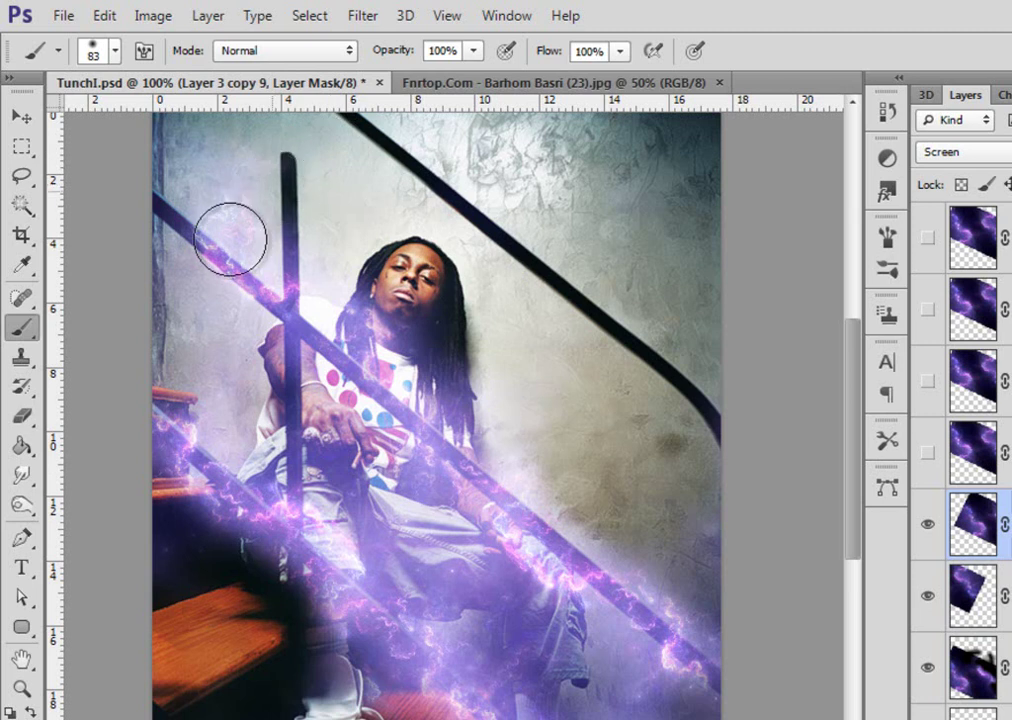
left_click(1005, 595)
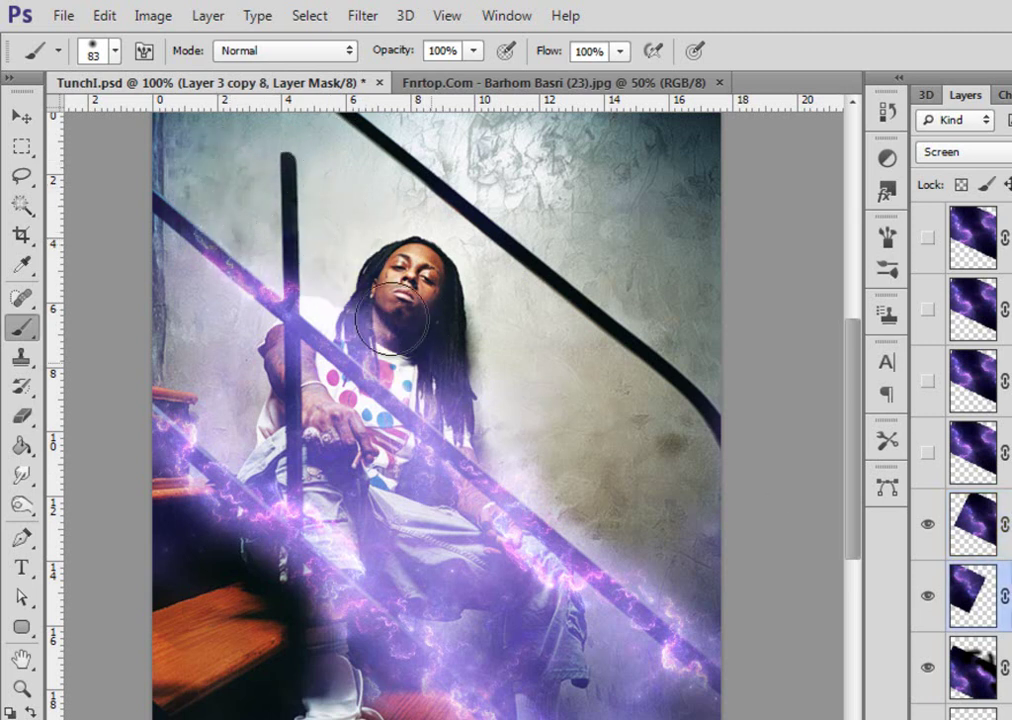
mouse_move(562, 492)
left_mouse_down()
mouse_move(428, 386)
mouse_move(610, 510)
mouse_move(655, 605)
mouse_move(652, 623)
left_mouse_up()
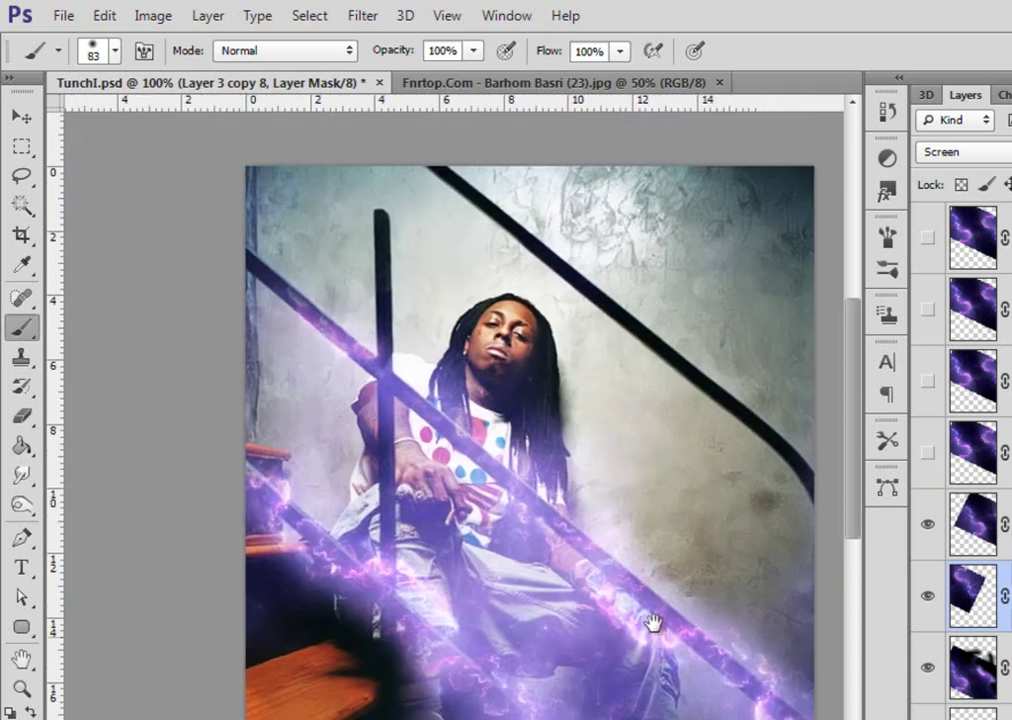
Show Layer 3 copy 3 and move its nebula up to the upper end of the middle handrail
left_click(973, 523)
left_click(928, 451)
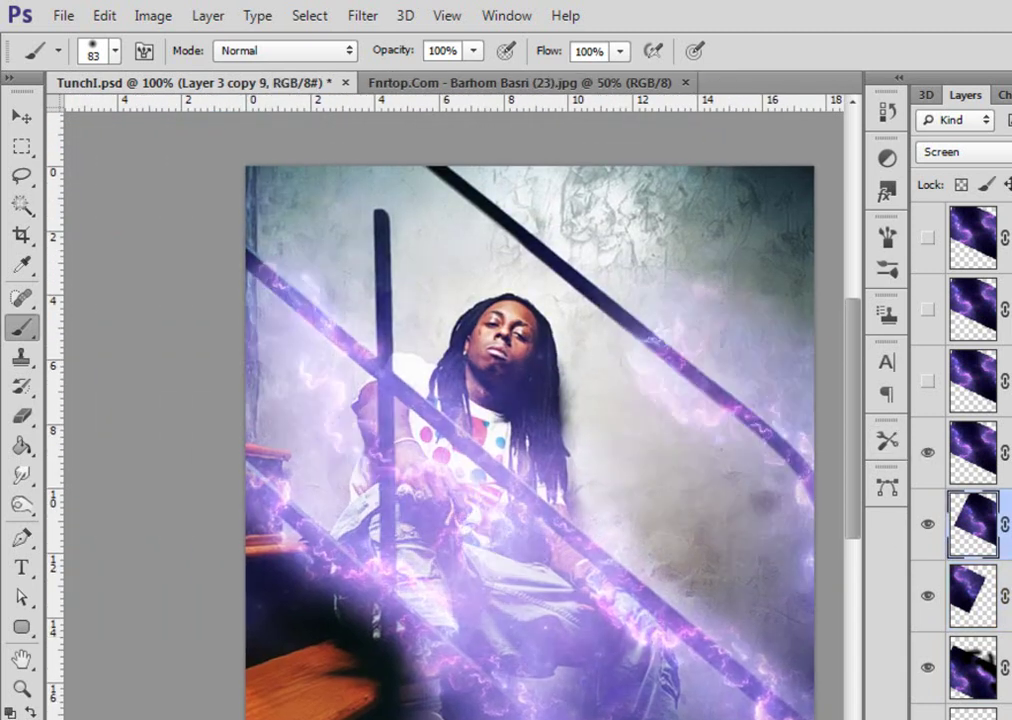
left_click(973, 452)
key("v")
left_click_drag(585, 565, 527, 456)
Mask Layer 3 copy 3's nebula off the man, the upper handrail and the wall, keeping it at the middle handrail's upper end
left_click(22, 418)
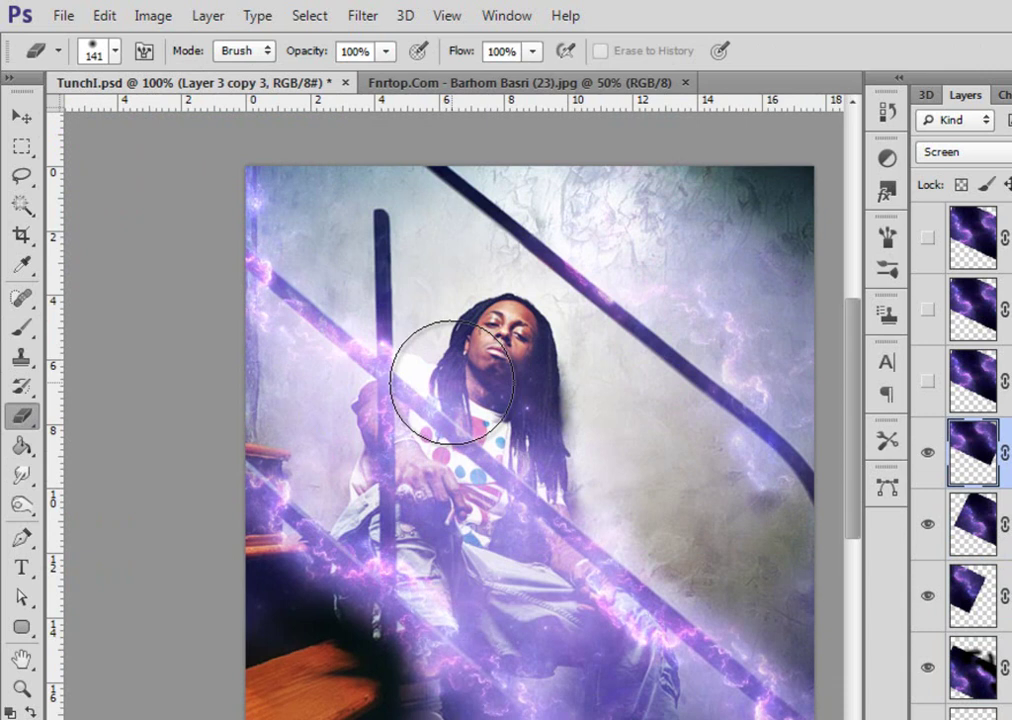
left_click(22, 327)
left_click(1010, 452)
mouse_move(395, 409)
left_mouse_down()
mouse_move(371, 413)
mouse_move(501, 269)
mouse_move(562, 652)
mouse_move(585, 591)
mouse_move(760, 715)
mouse_move(830, 697)
mouse_move(841, 64)
left_mouse_up()
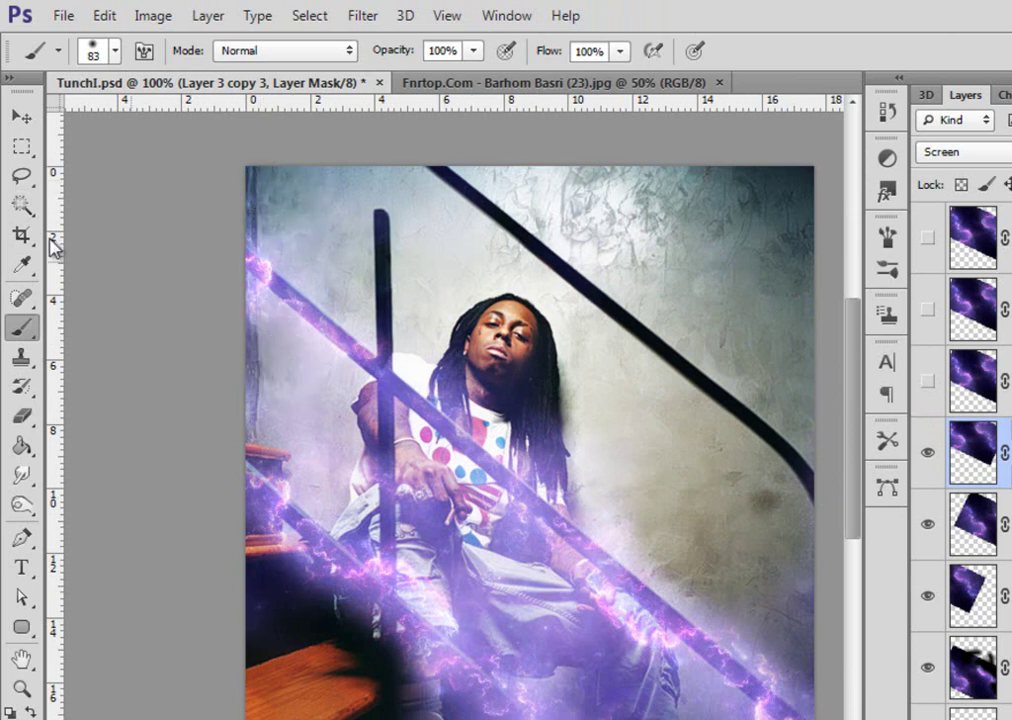
Set the brush opacity to 42% and soften Layer 3 copy 3's mask on the wall below the middle handrail
key("ctrl+z")
left_click(475, 52)
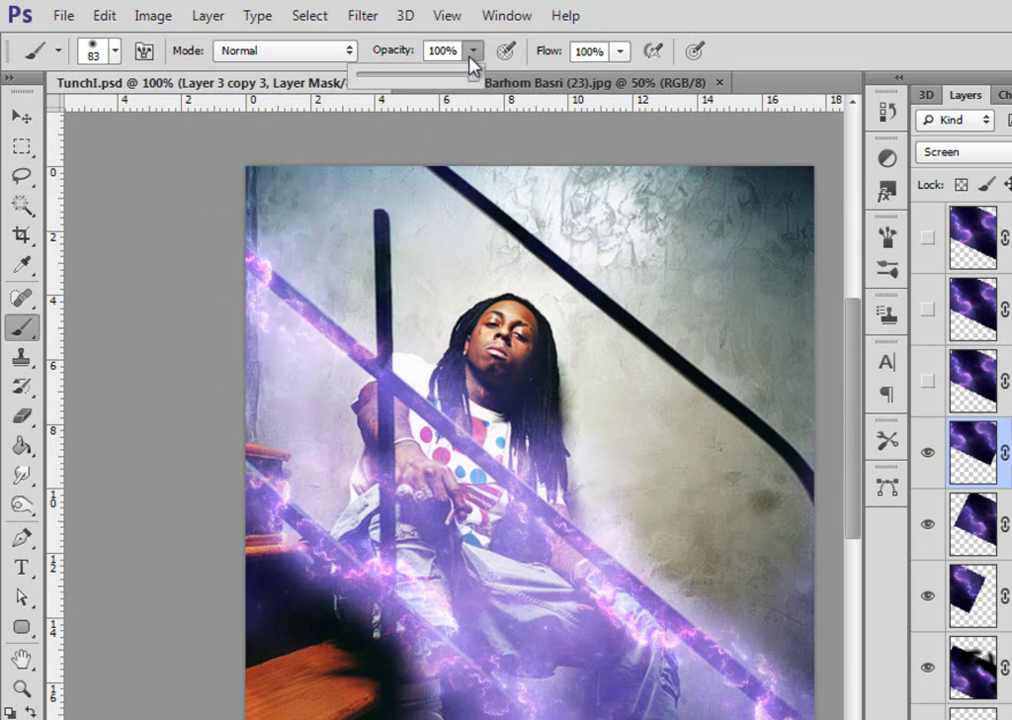
left_click(272, 350)
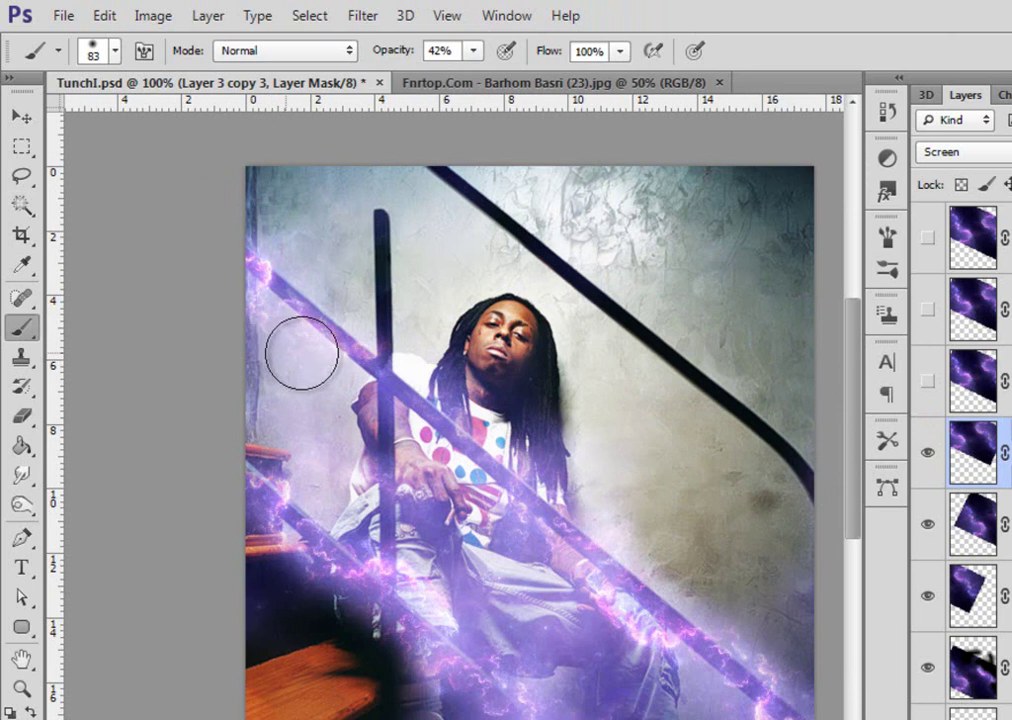
Reposition Layer 3 copy 3's nebula at the middle handrail's upper end and rotate it -17.89° with Free Transform
left_click(21, 117)
left_click_drag(549, 513, 575, 510)
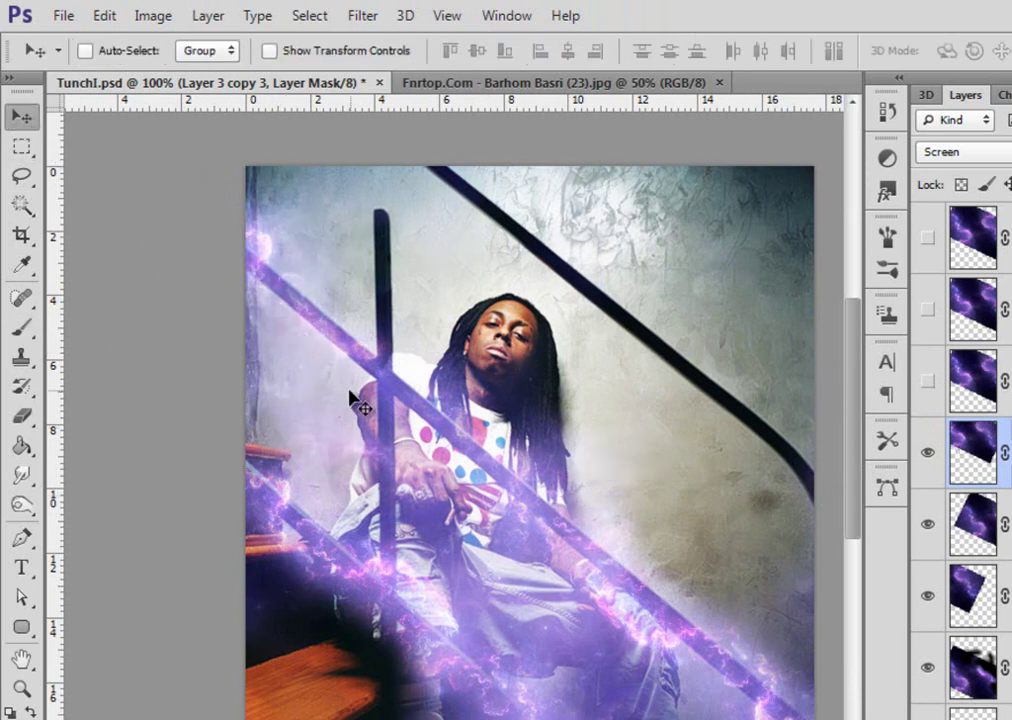
left_click_drag(350, 400, 351, 418)
key("ctrl+t")
left_click_drag(414, 626, 462, 575)
left_click_drag(545, 680, 515, 668)
mouse_move(500, 580)
left_mouse_down()
mouse_move(501, 569)
mouse_move(524, 574)
mouse_move(516, 590)
left_mouse_up()
left_click(21, 116)
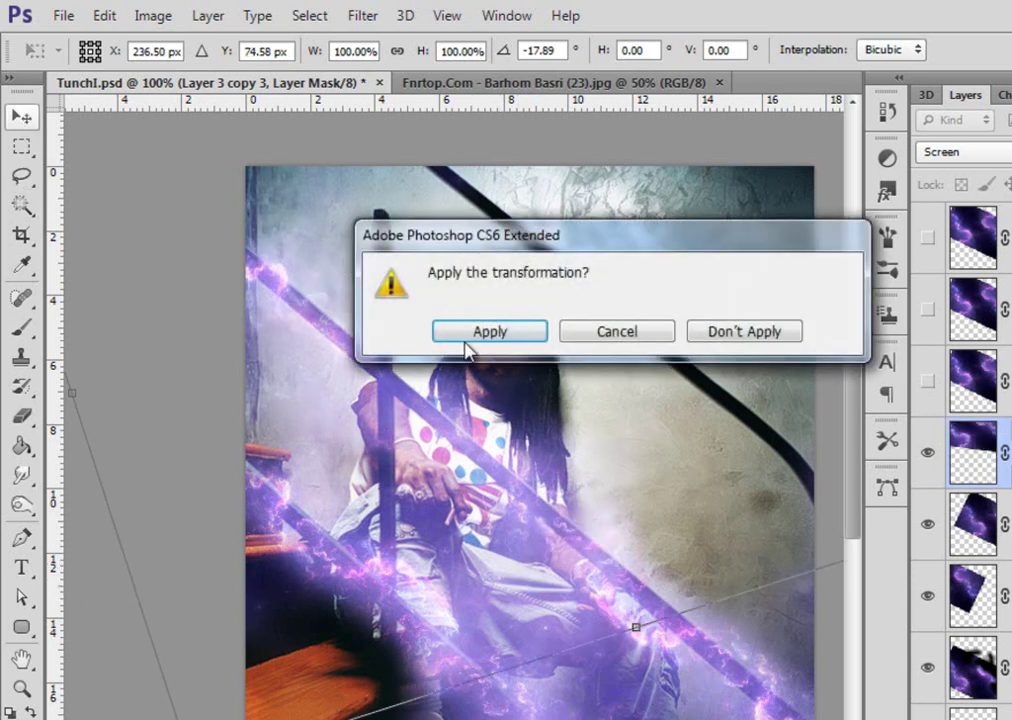
key("Return")
left_click(22, 352)
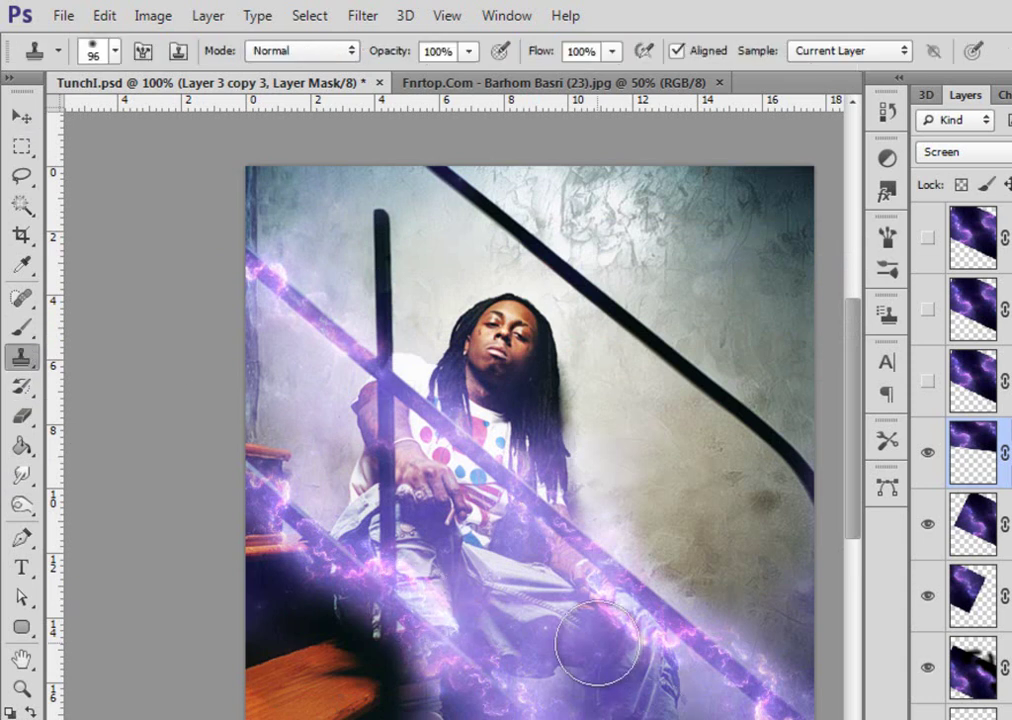
left_click_drag(565, 636, 498, 569)
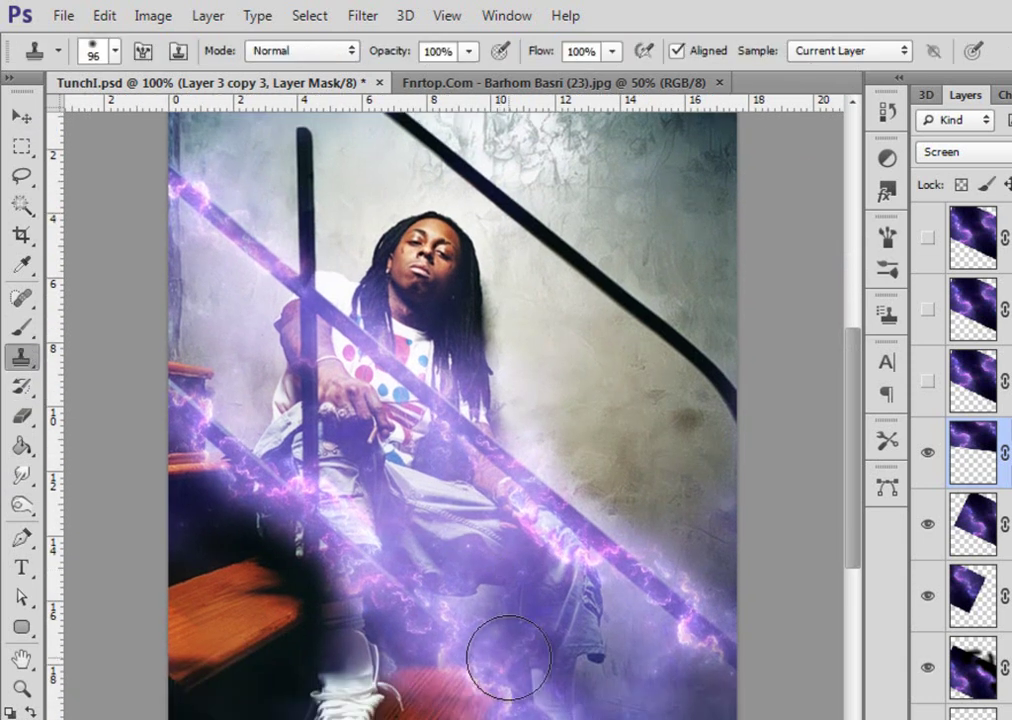
left_click_drag(361, 461, 420, 689)
left_click_drag(345, 485, 178, 381)
key("ctrl+r")
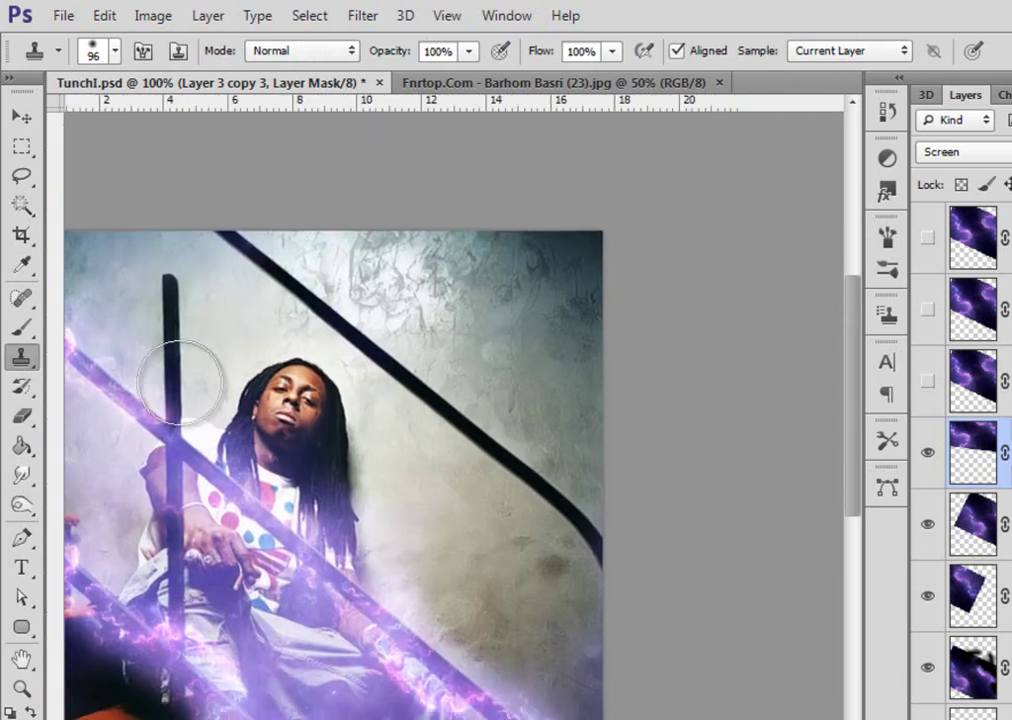
Show the three hidden nebula layers, try them together over the upper handrail, and delete them
left_click(972, 380)
left_click_drag(291, 378, 422, 426)
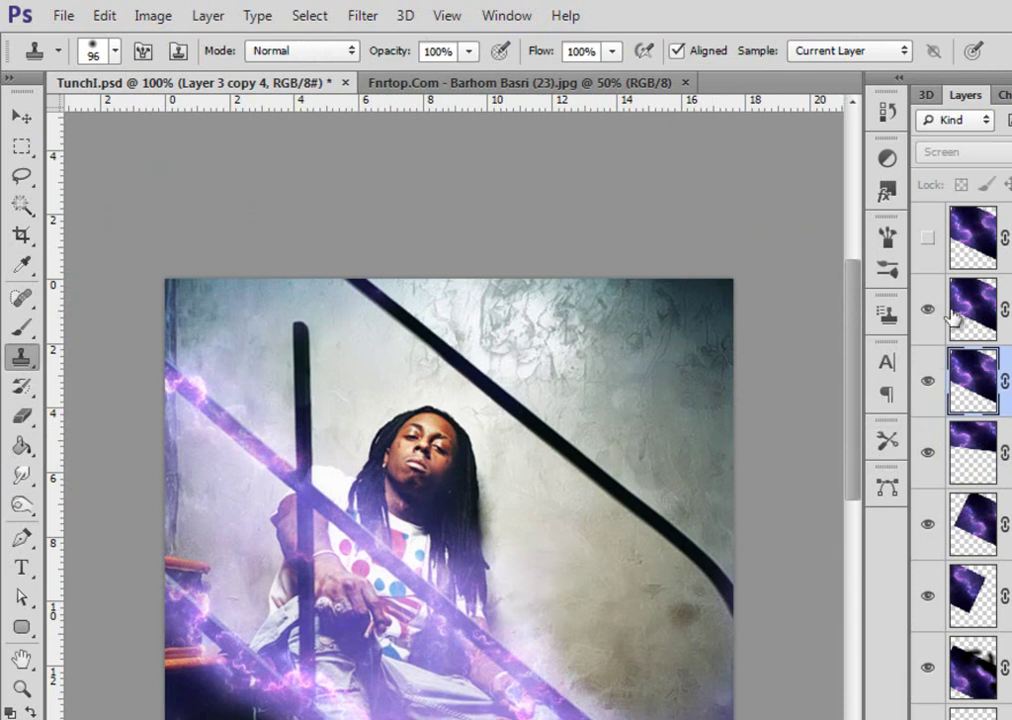
key("alt+bracketleft")
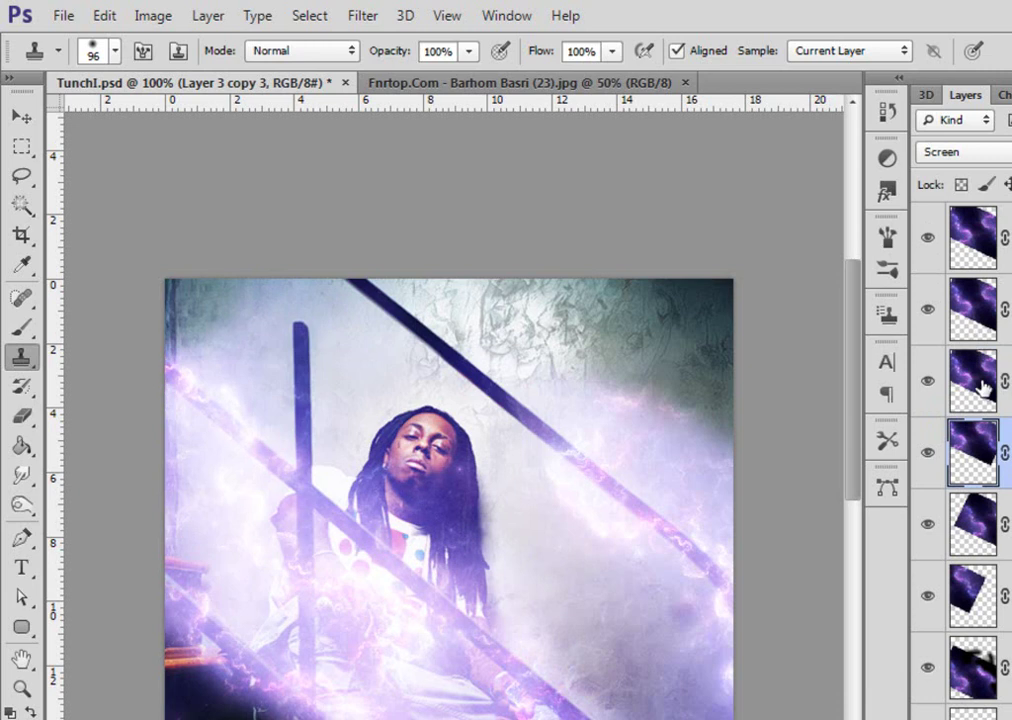
left_click(104, 15)
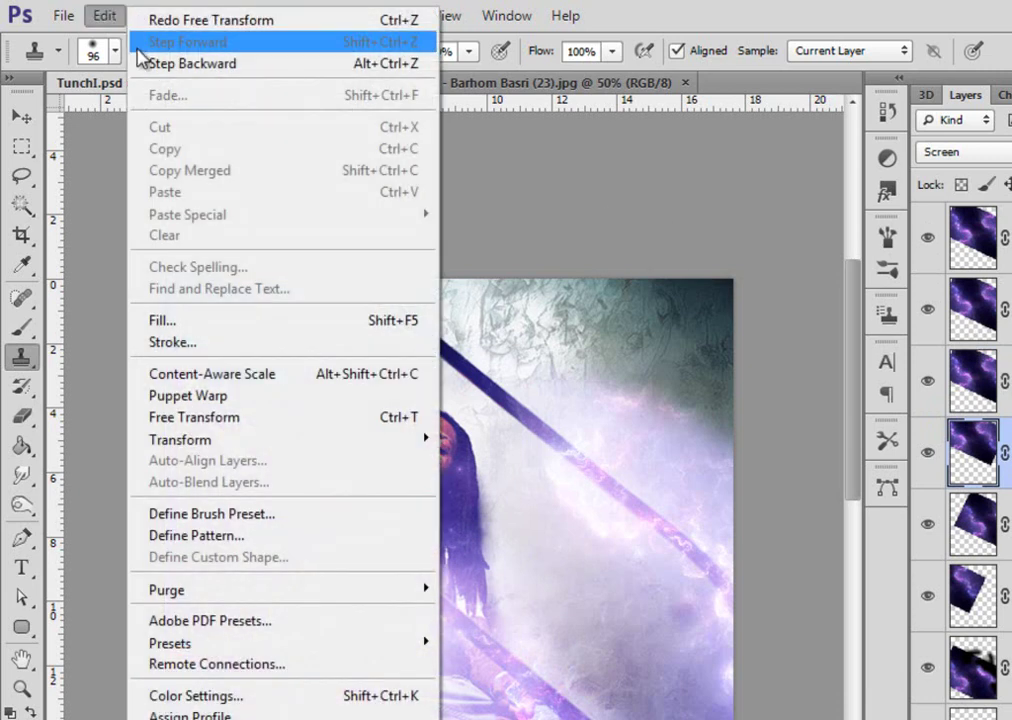
left_click(195, 32)
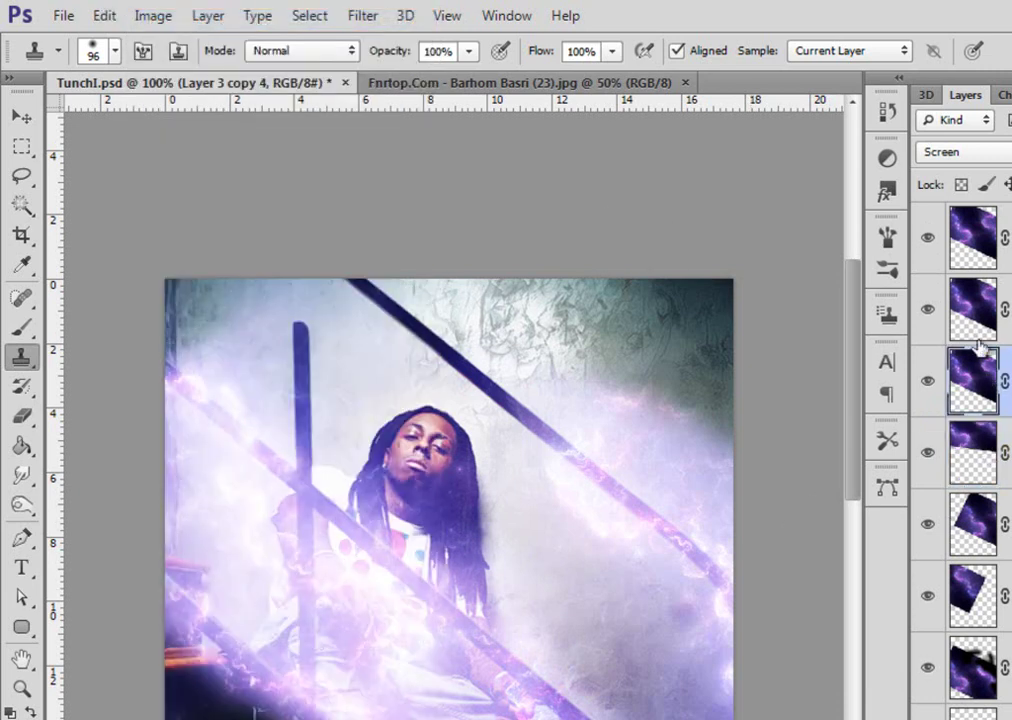
left_click(975, 255, "shift")
key("v")
left_click_drag(500, 700, 648, 552)
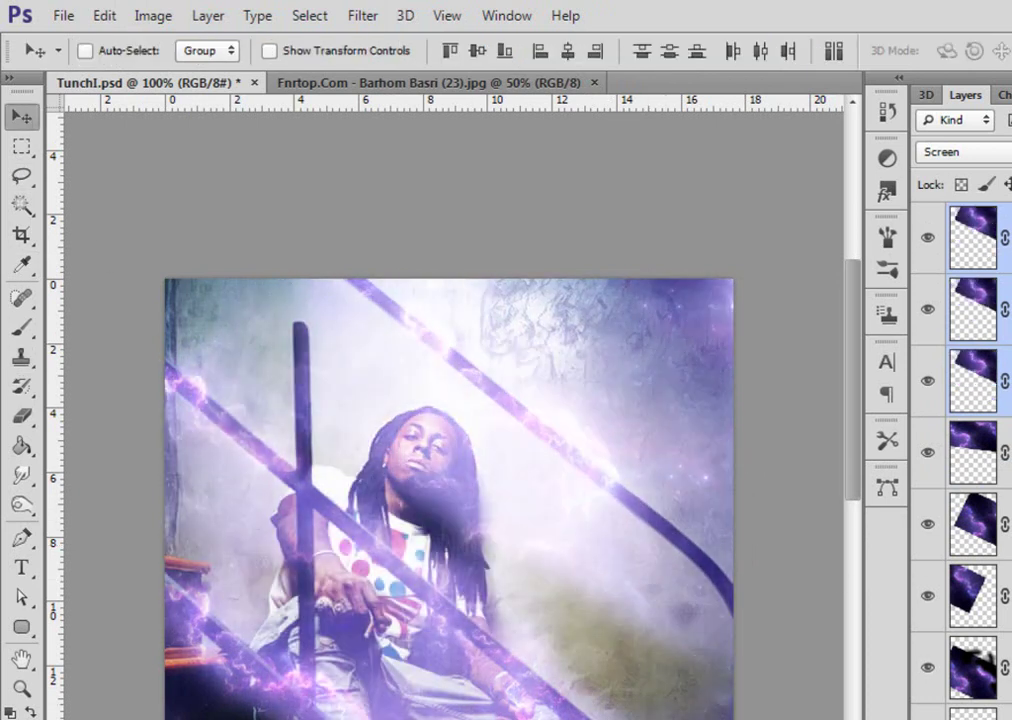
key("Delete")
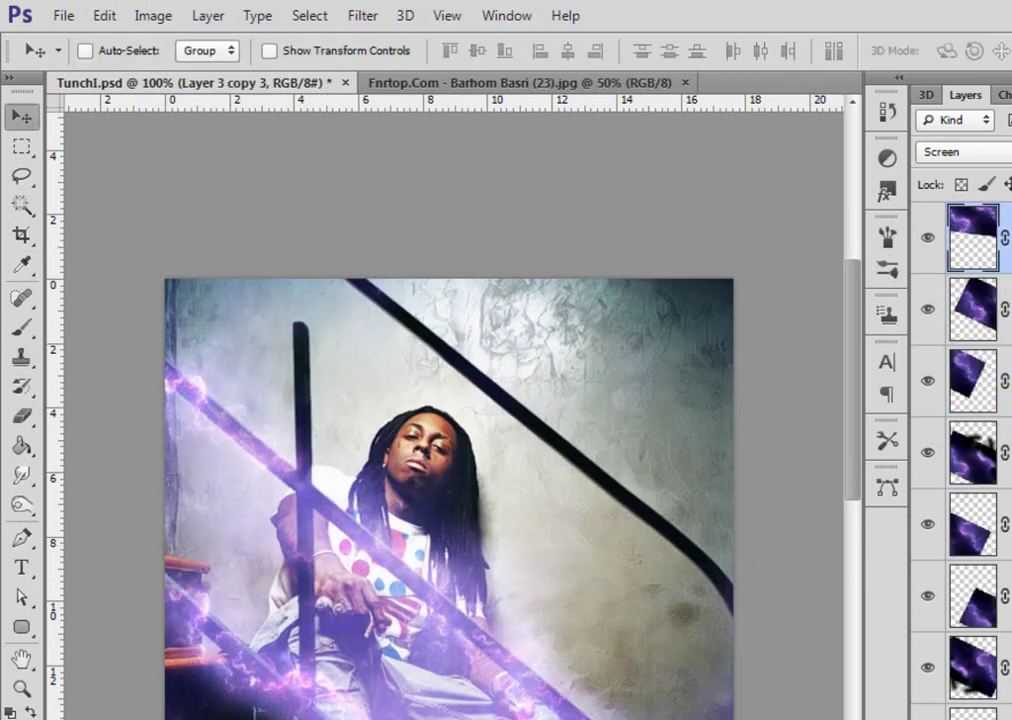
Try duplicates of the top three nebula layers over the lower end of the upper handrail
key("ctrl+z")
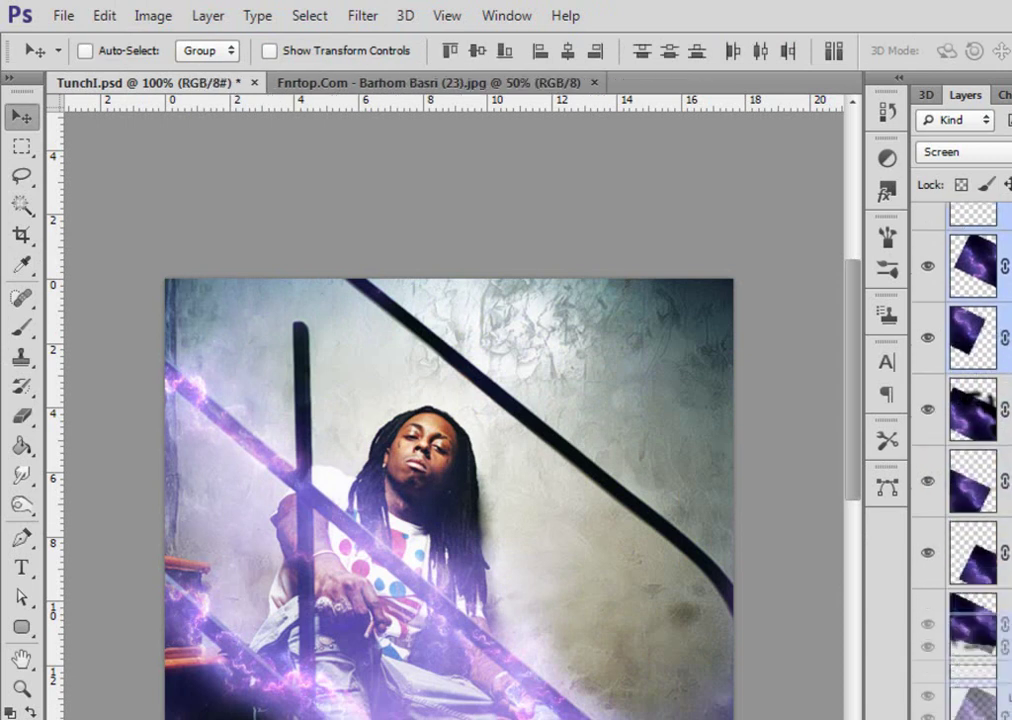
left_click_drag(415, 610, 722, 588)
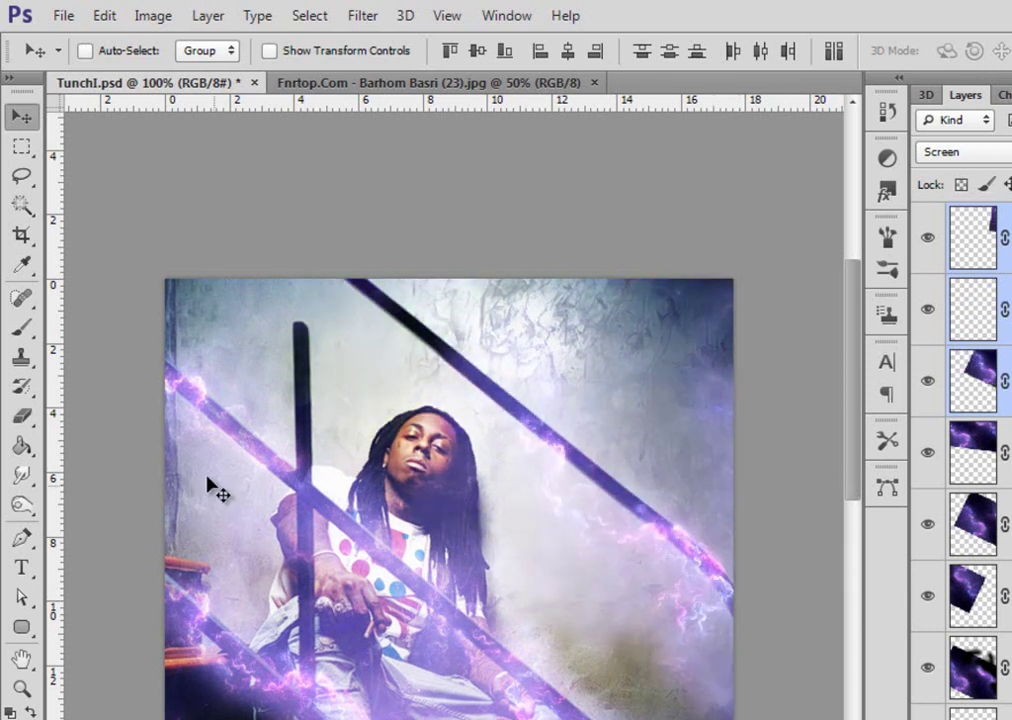
left_click(21, 327)
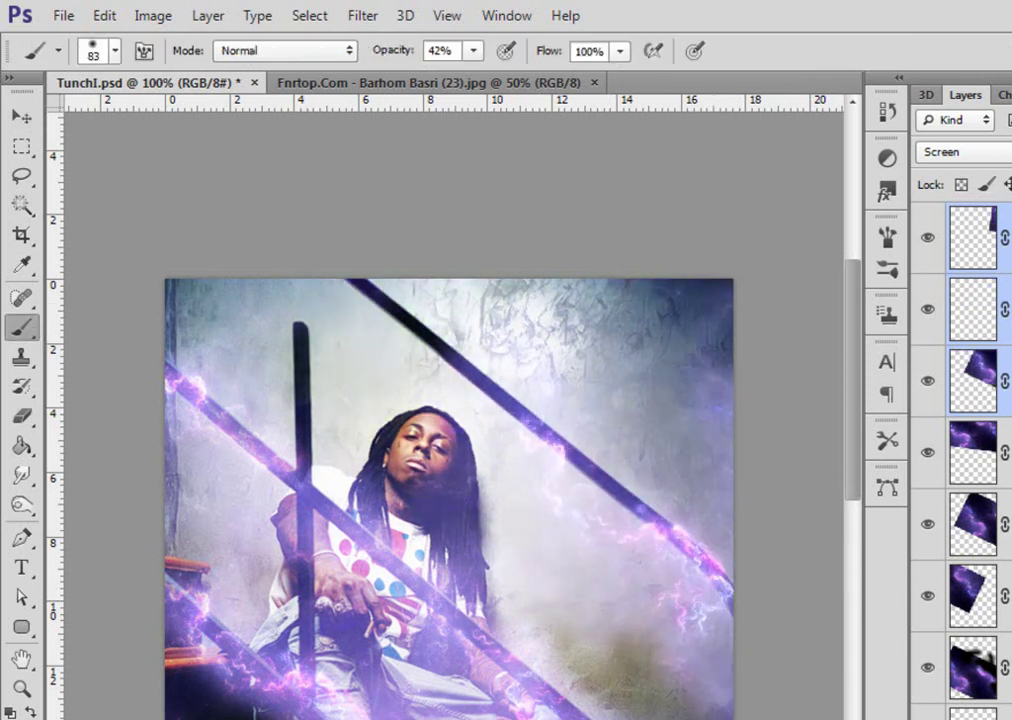
key("ctrl+z")
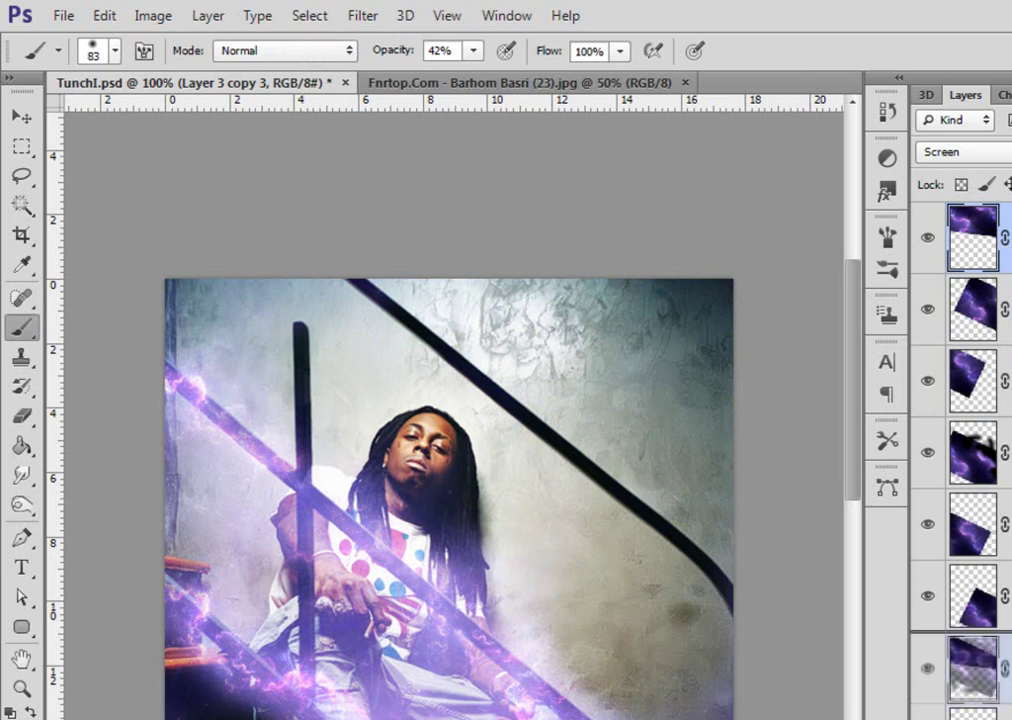
Duplicate the lowest nebula layer and place the copy at the top of the layer stack
scroll(975, 450, "down", 1)
left_click(990, 610)
key("ctrl+j")
left_click_drag(990, 610, 984, 130)
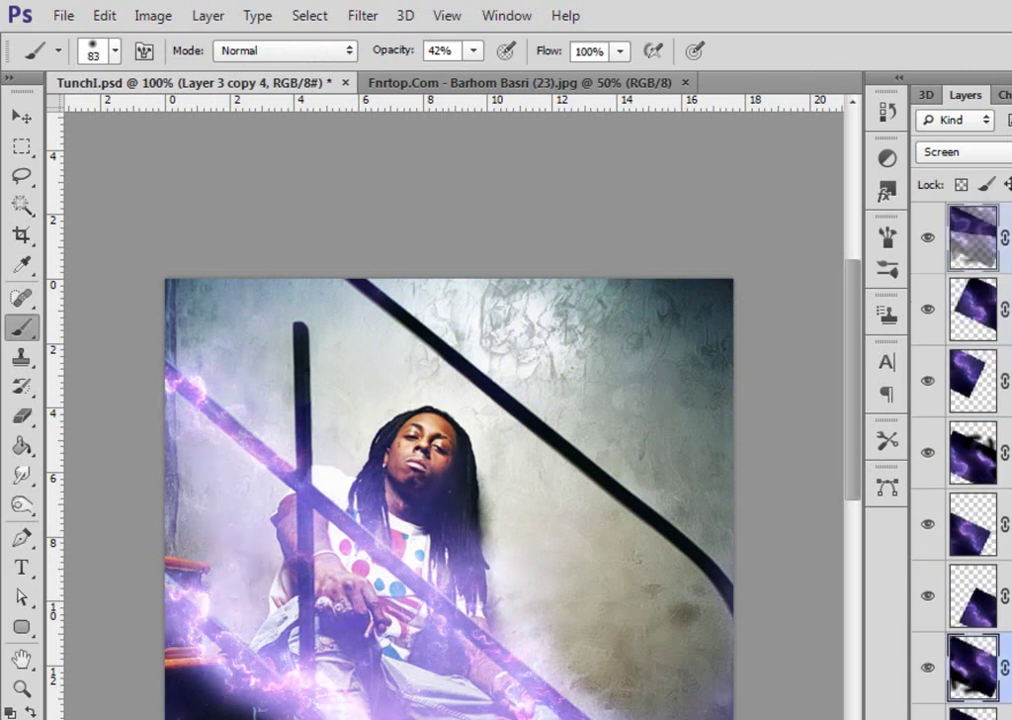
Move Layer 3 copy 4 to the lower end of the upper handrail and brush away its glow on the wall
key("v")
mouse_move(305, 565)
left_mouse_down()
mouse_move(626, 479)
mouse_move(615, 453)
mouse_move(691, 535)
mouse_move(721, 535)
left_mouse_up()
left_click(24, 327)
mouse_move(592, 478)
left_mouse_down()
mouse_move(594, 522)
mouse_move(642, 508)
left_mouse_up()
Try a duplicate of Layer 3 copy 4 further up the upper handrail and delete it
left_click_drag(1008, 237, 1008, 719)
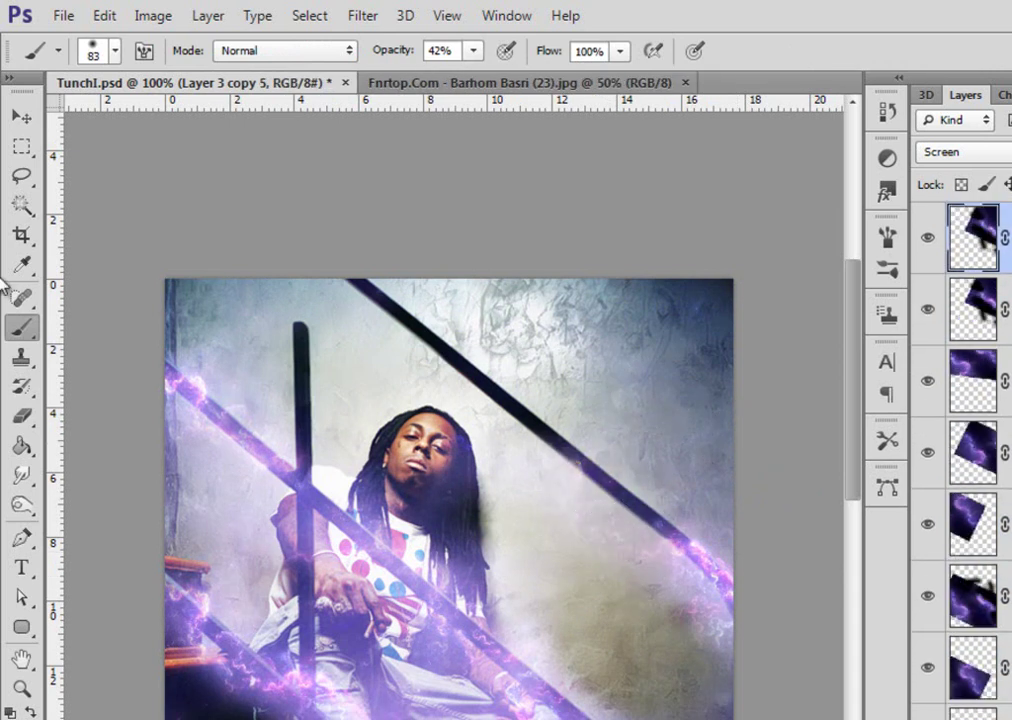
left_click(21, 116)
left_click_drag(402, 366, 479, 343)
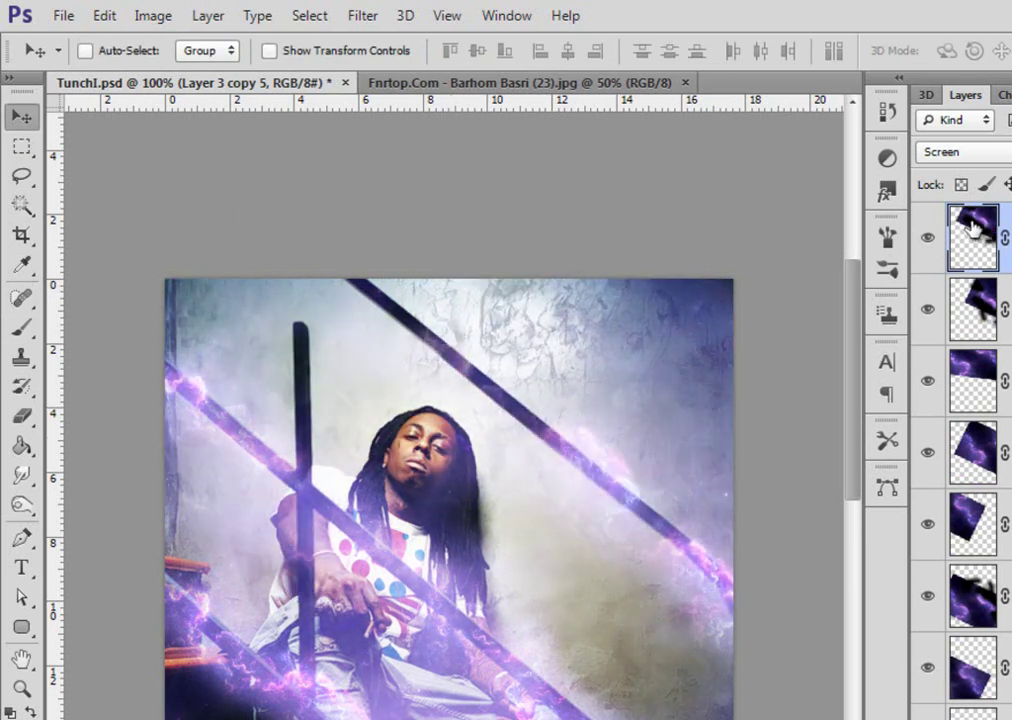
scroll(972, 228, "down", 1)
key("Delete")
Duplicate a middle-handrail nebula layer twice at the top of the stack and place the copies along the upper and middle stretches of the upper handrail
left_click_drag(990, 524, 990, 719)
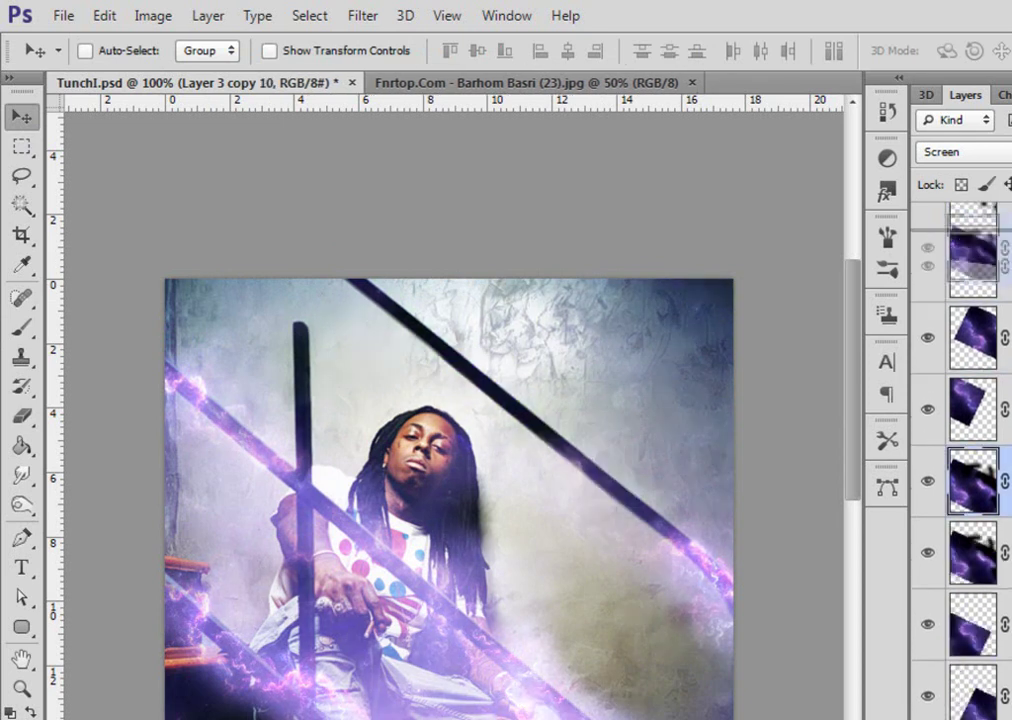
scroll(972, 450, "up", 1)
key("ctrl+shift+bracketright")
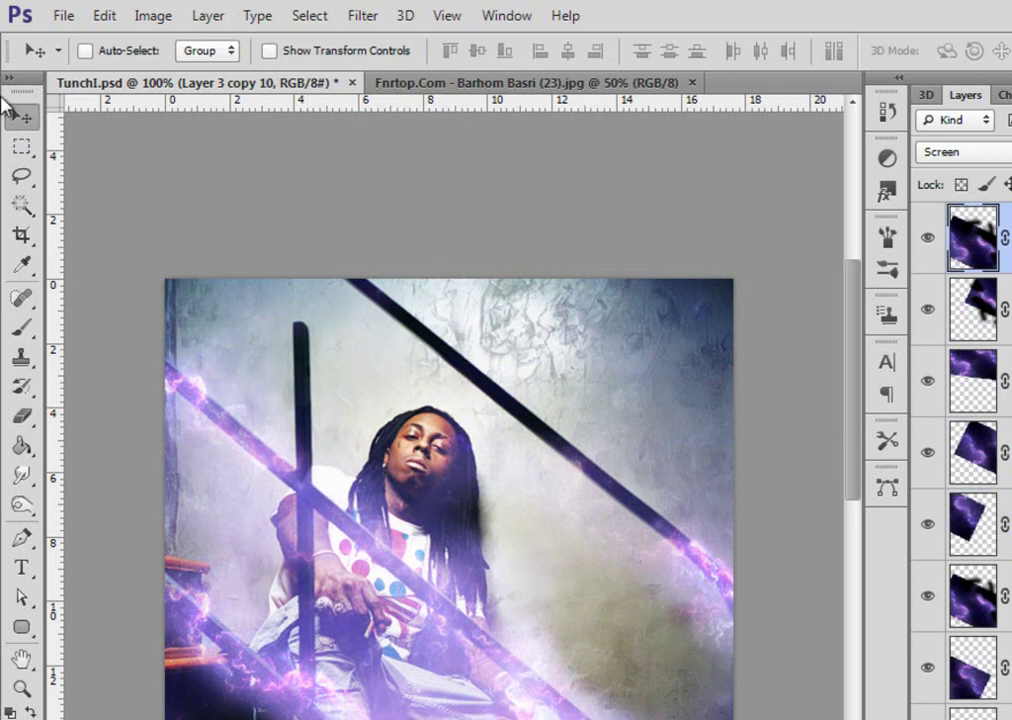
left_click_drag(301, 448, 357, 225)
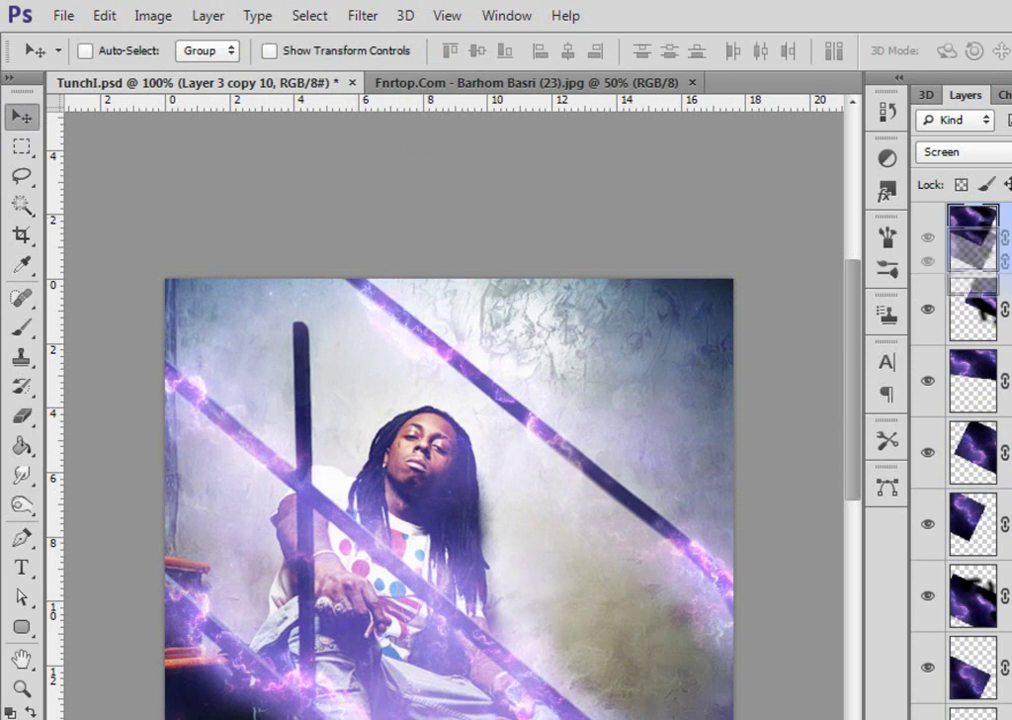
left_click_drag(478, 328, 565, 422)
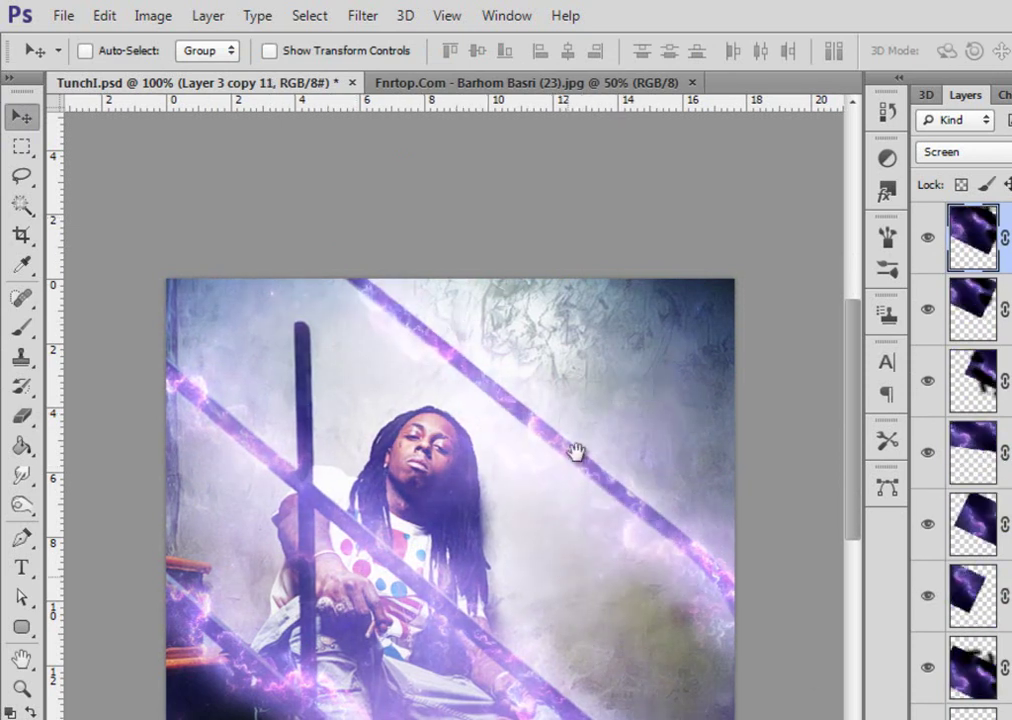
Mask Layer 3 copy 11's nebula off the wall below the lower end of the upper handrail
scroll(569, 533, "down", 5)
left_click(21, 328)
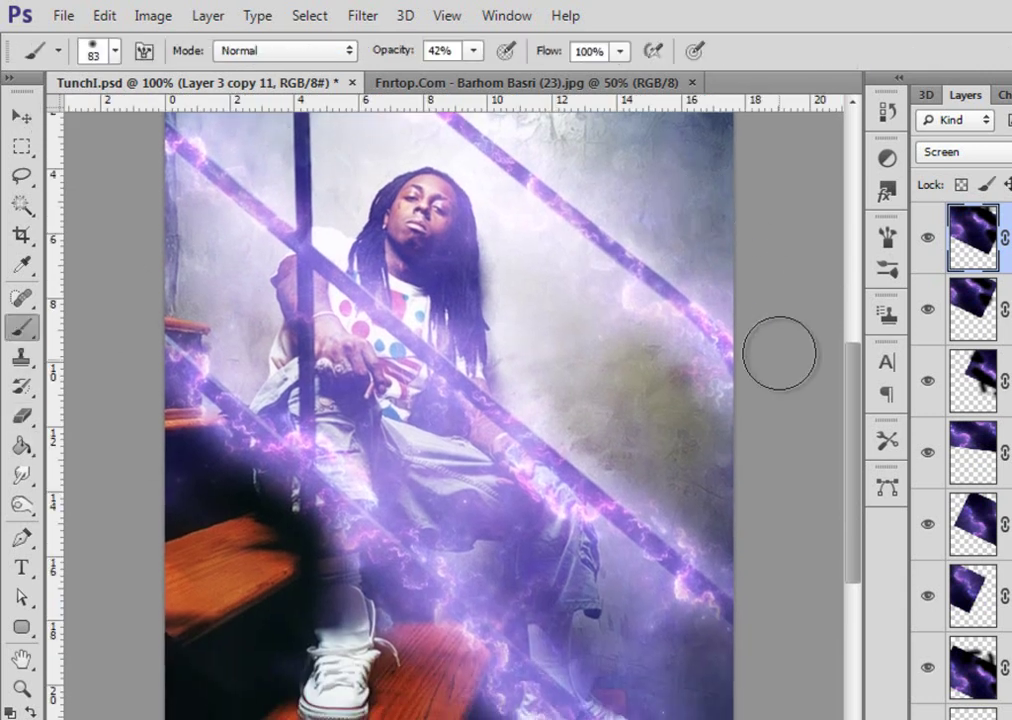
left_click(1008, 238)
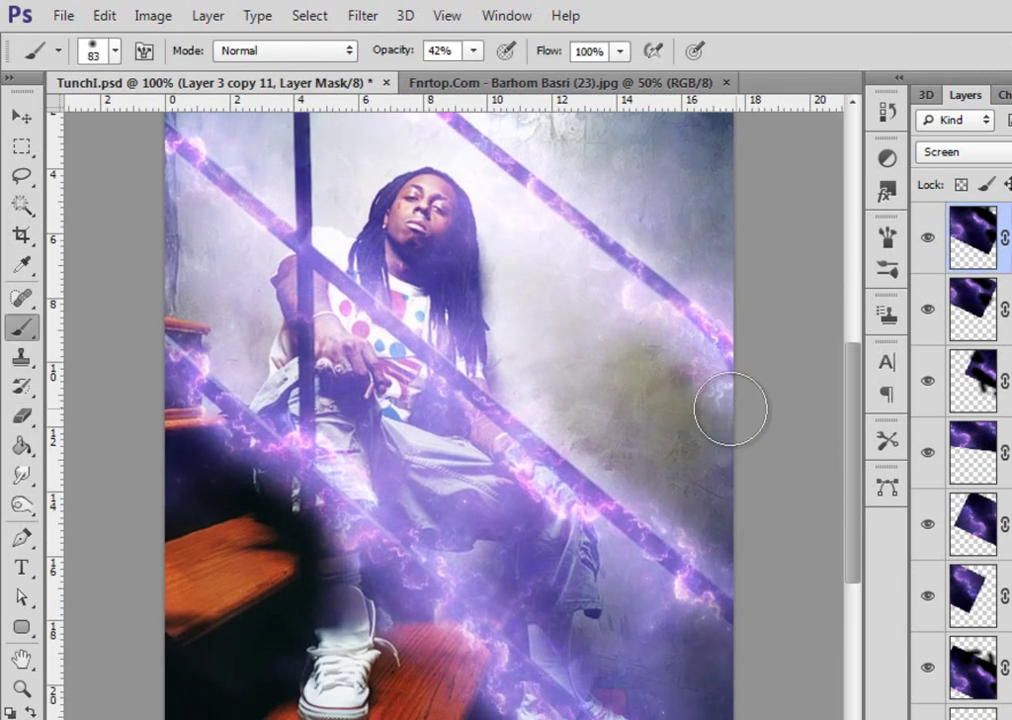
key("alt+bracketleft")
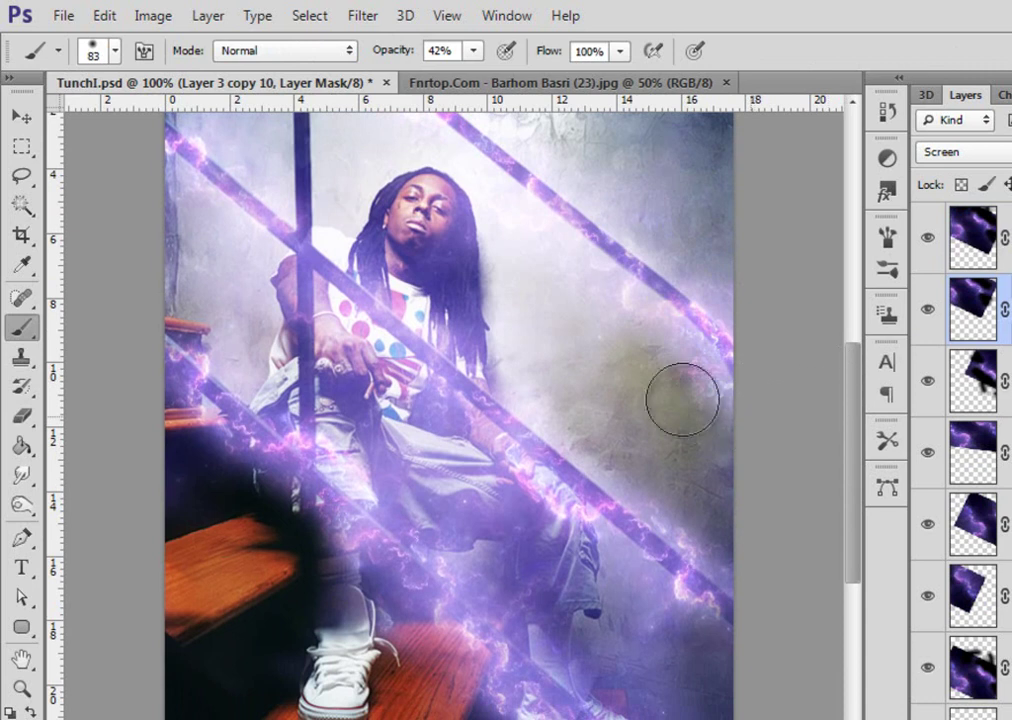
Set the brush opacity to 100% and mask Layer 3 copies 10, 11 and 4 off the wall below the upper handrail
left_click(475, 51)
left_click_drag(473, 79, 868, 176)
left_click(687, 403)
key("alt+bracketright")
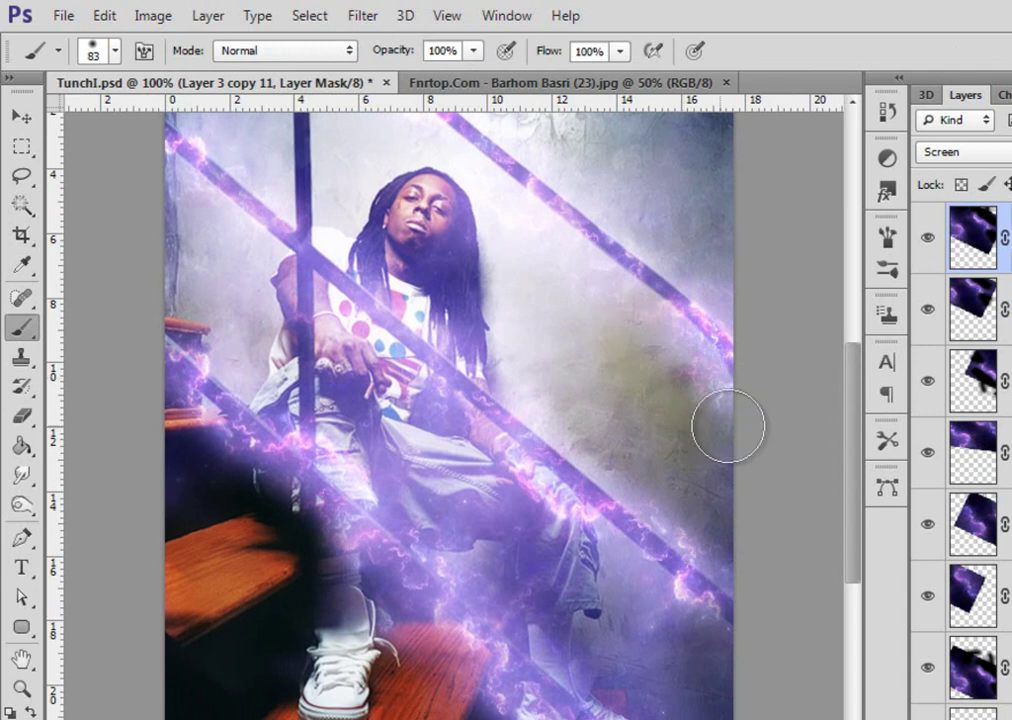
key("alt+bracketleft")
key("alt+bracketleft")
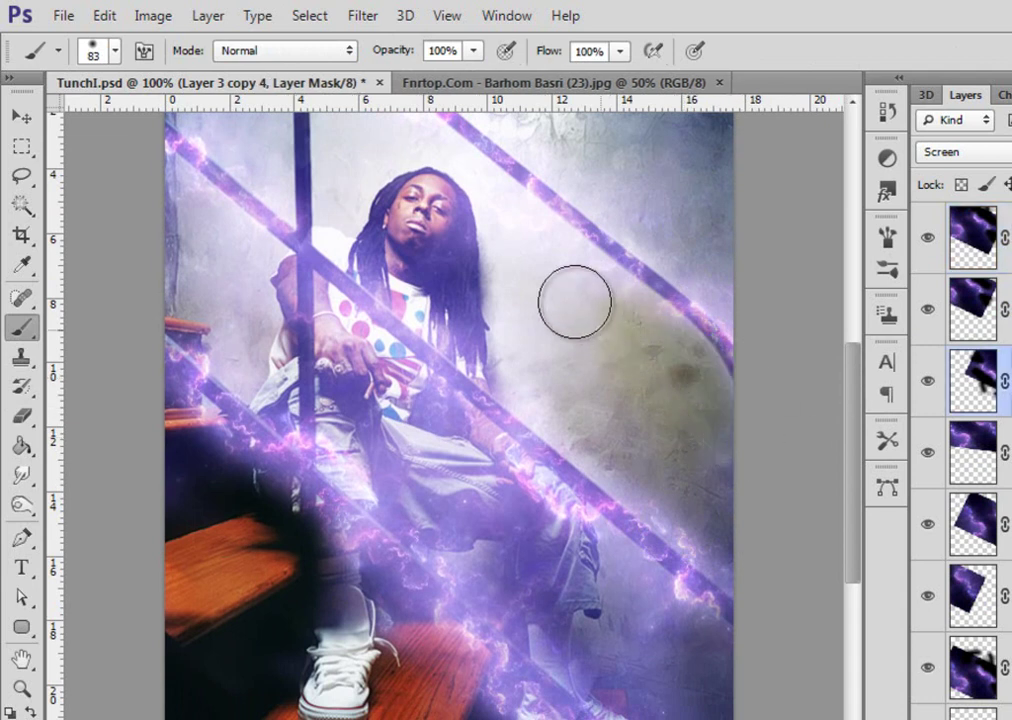
Merge all the purple nebula layers into one layer and set the merged layer's blend mode to Screen
left_click(21, 689)
left_click_drag(567, 466, 537, 455)
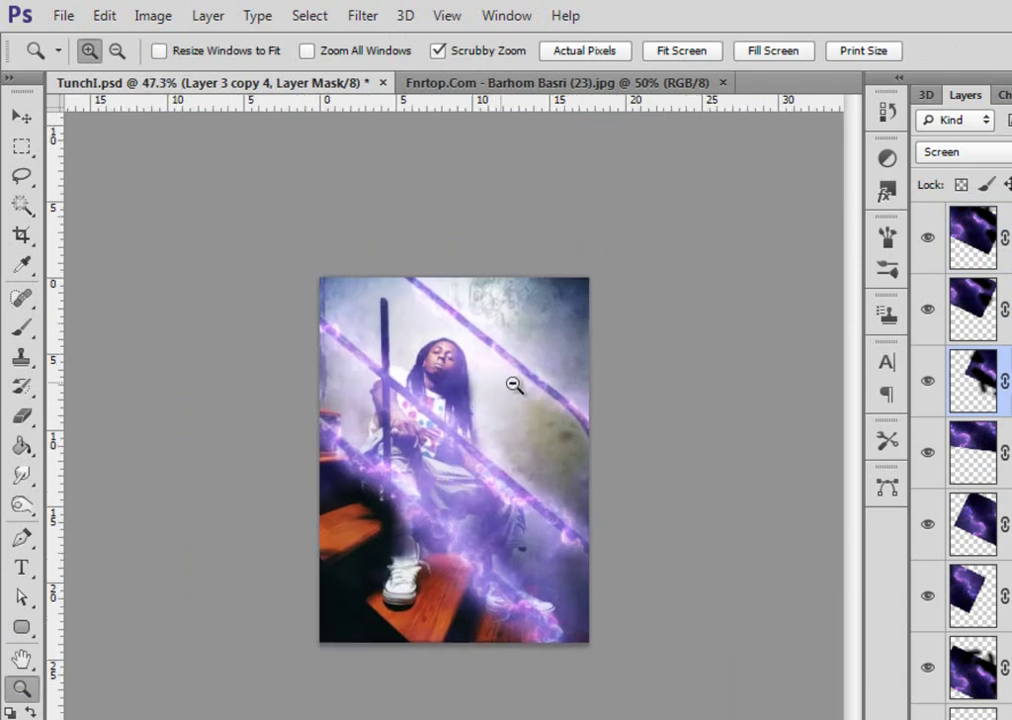
left_click_drag(505, 383, 543, 386)
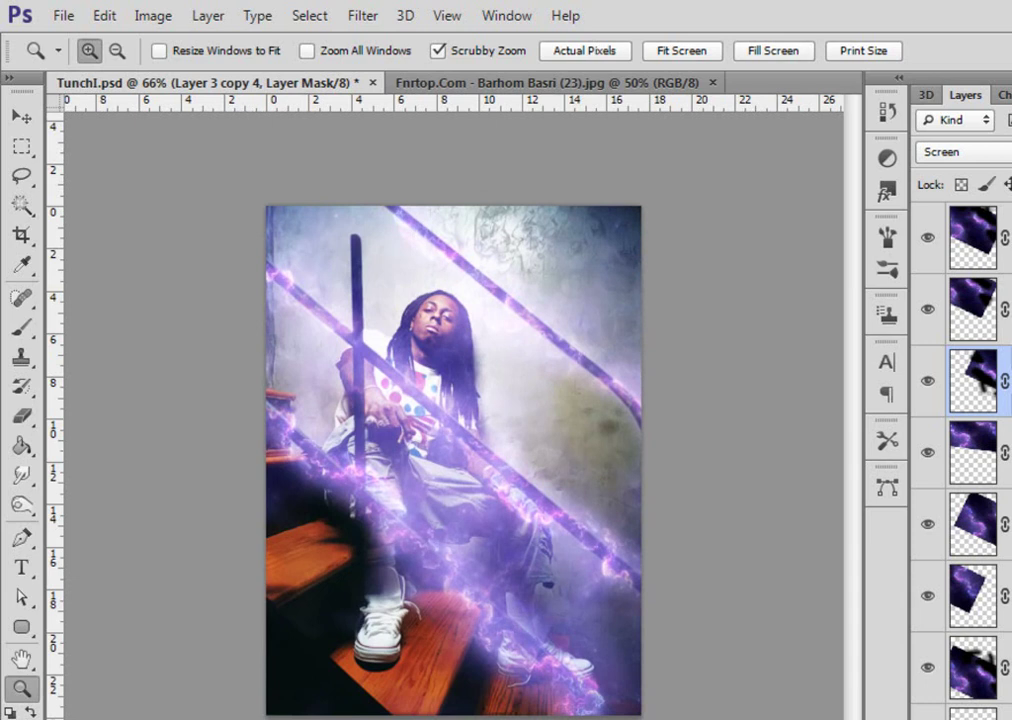
left_click(972, 237)
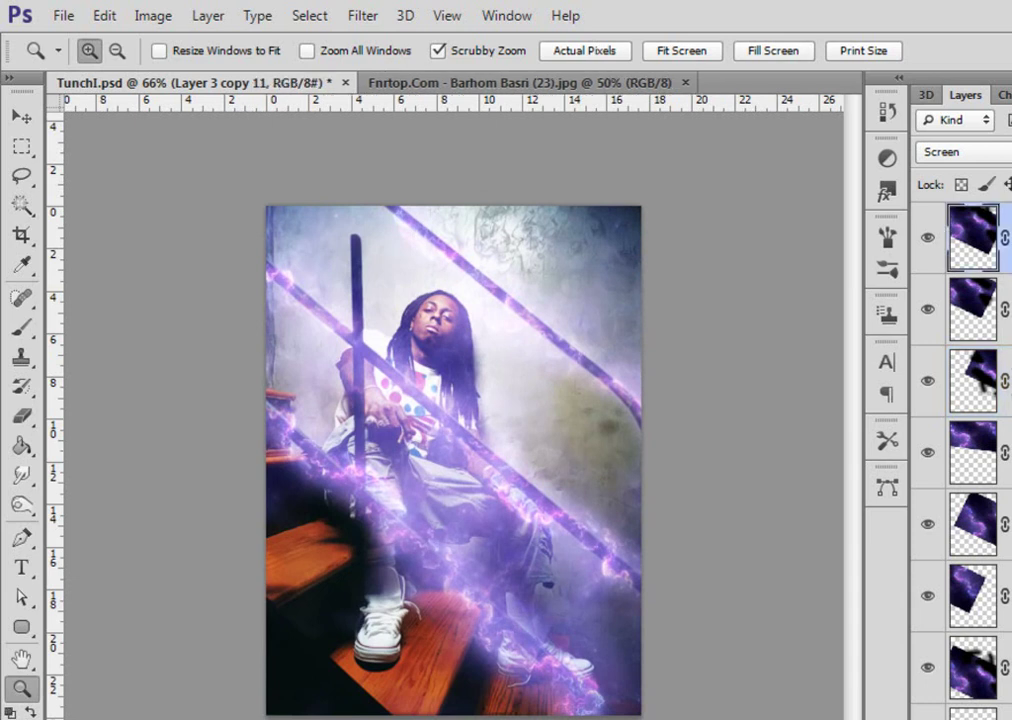
scroll(960, 450, "down", 3)
left_click(1008, 583, "shift")
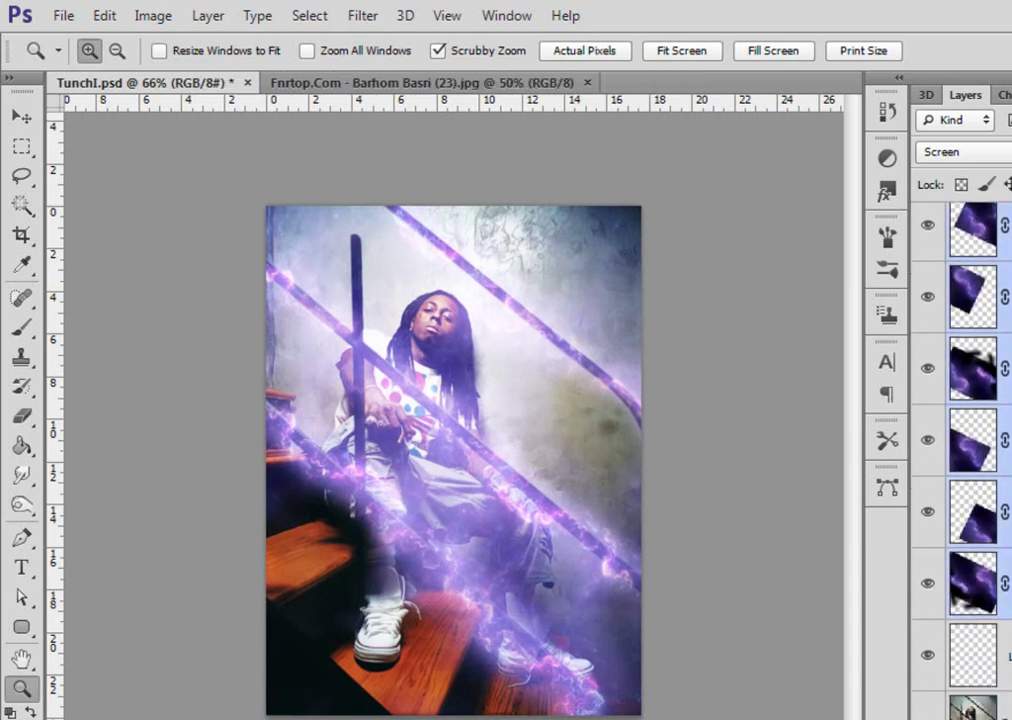
scroll(960, 460, "up", 3)
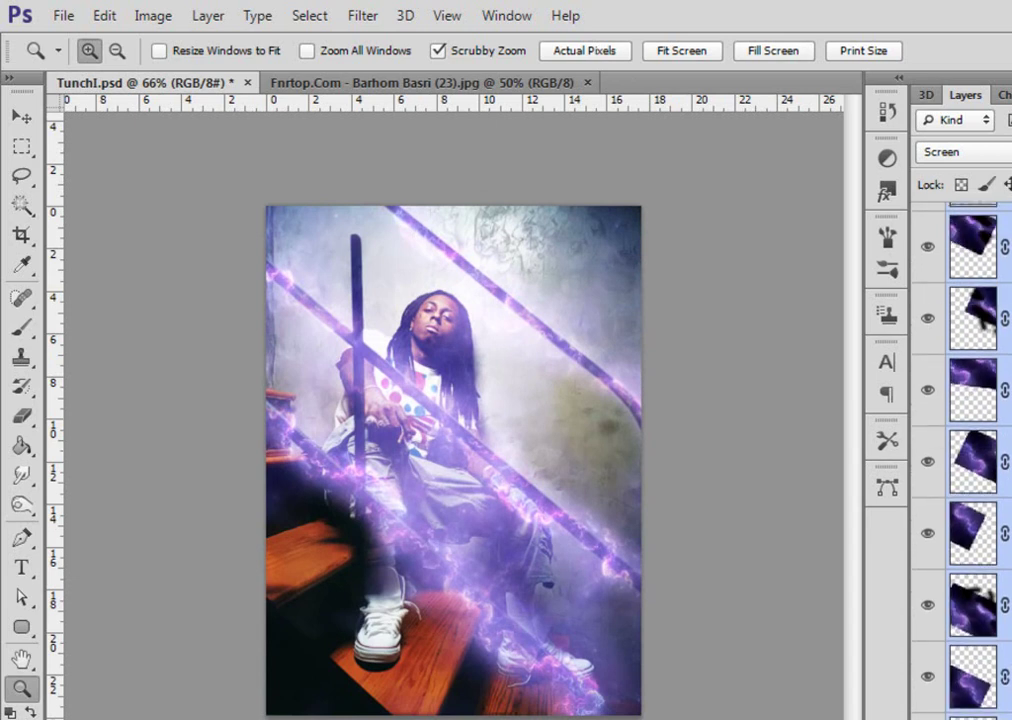
left_click(1008, 237)
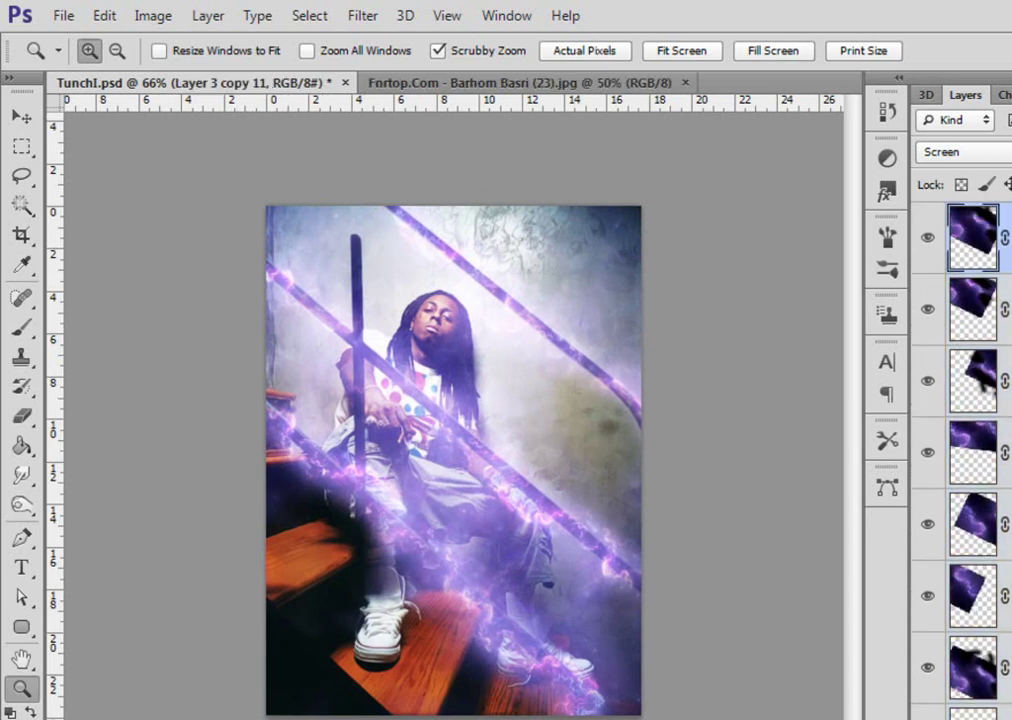
scroll(960, 450, "down", 4)
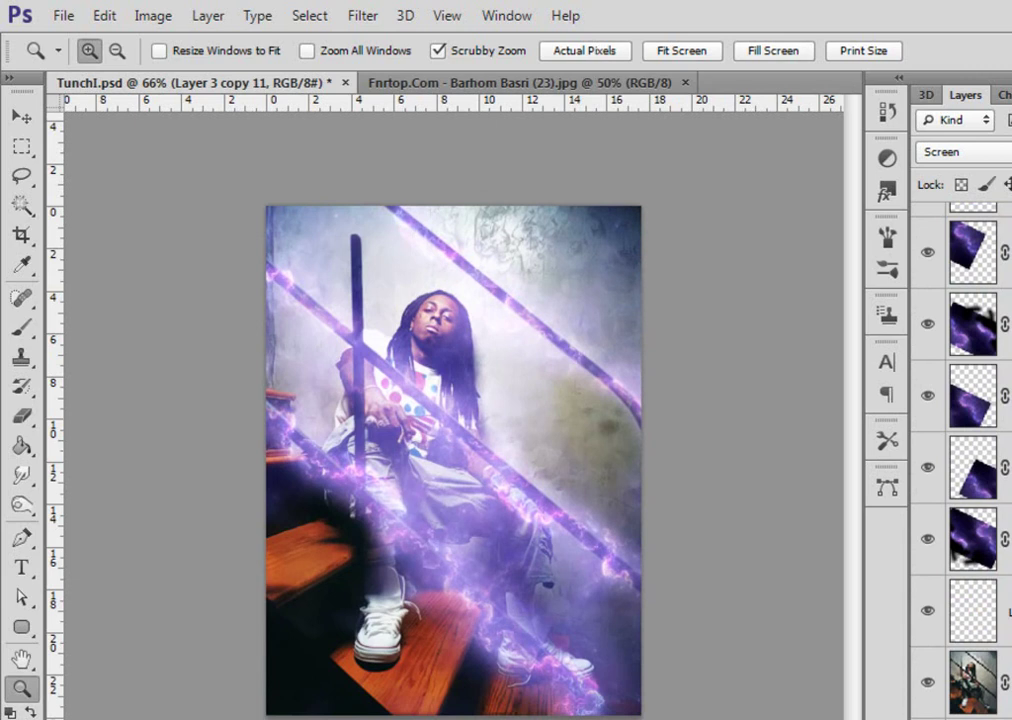
left_click(1008, 539, "shift")
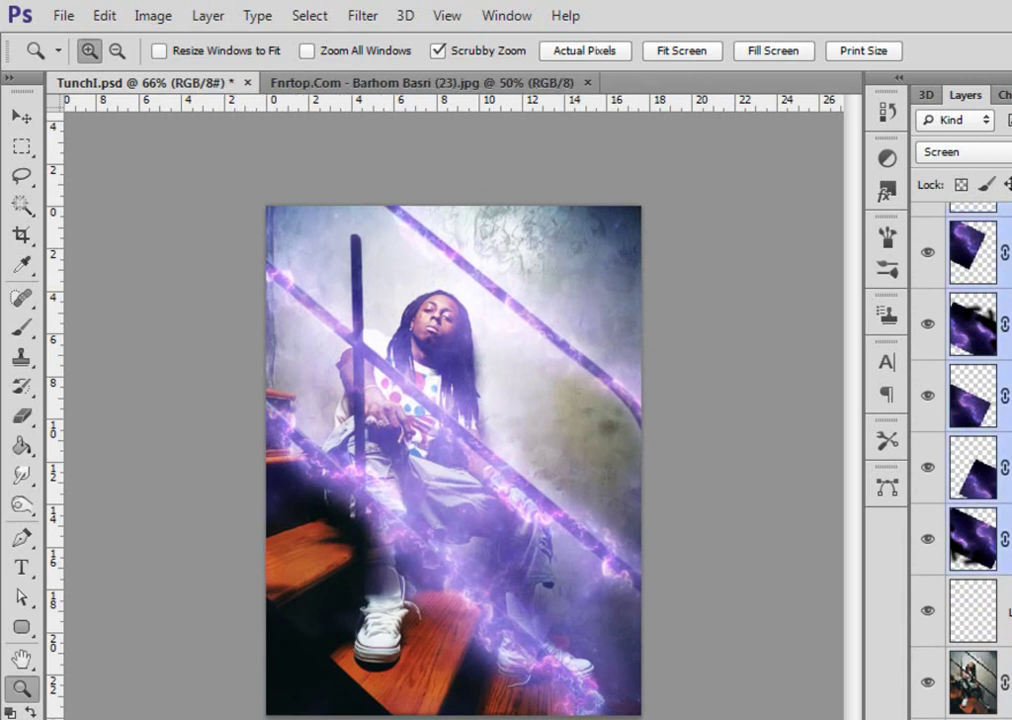
scroll(960, 460, "up", 5)
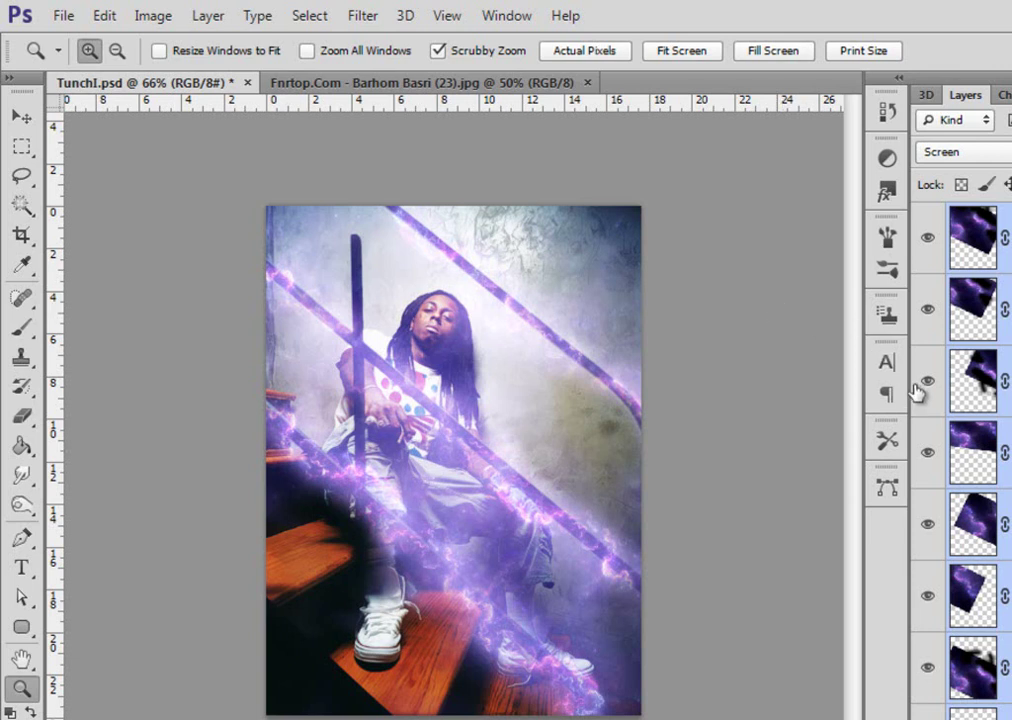
key("ctrl+e")
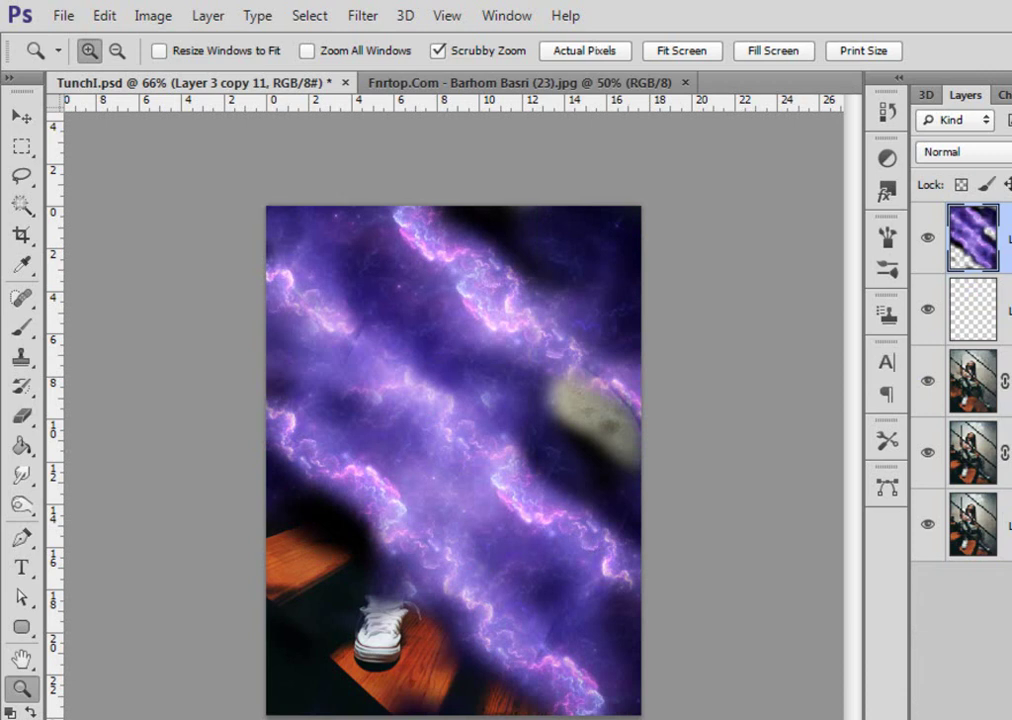
left_click(962, 151)
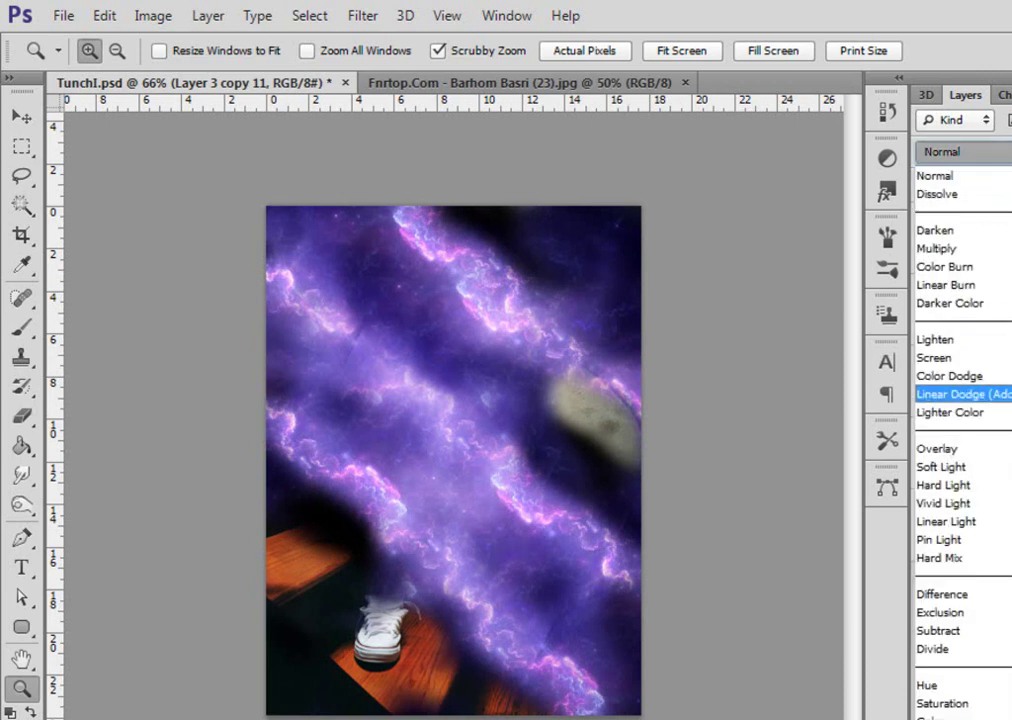
left_click(962, 357)
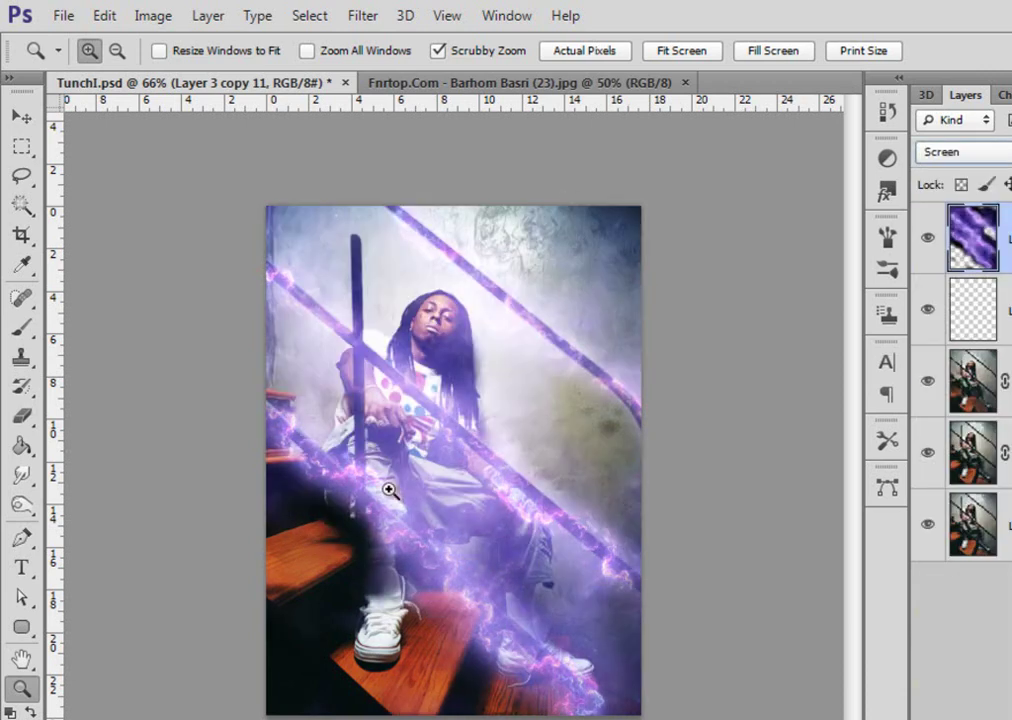
Add a mask to the merged nebula layer and brush at 56% opacity to clear the purple haze off the man, post and wall
double_click(20, 690)
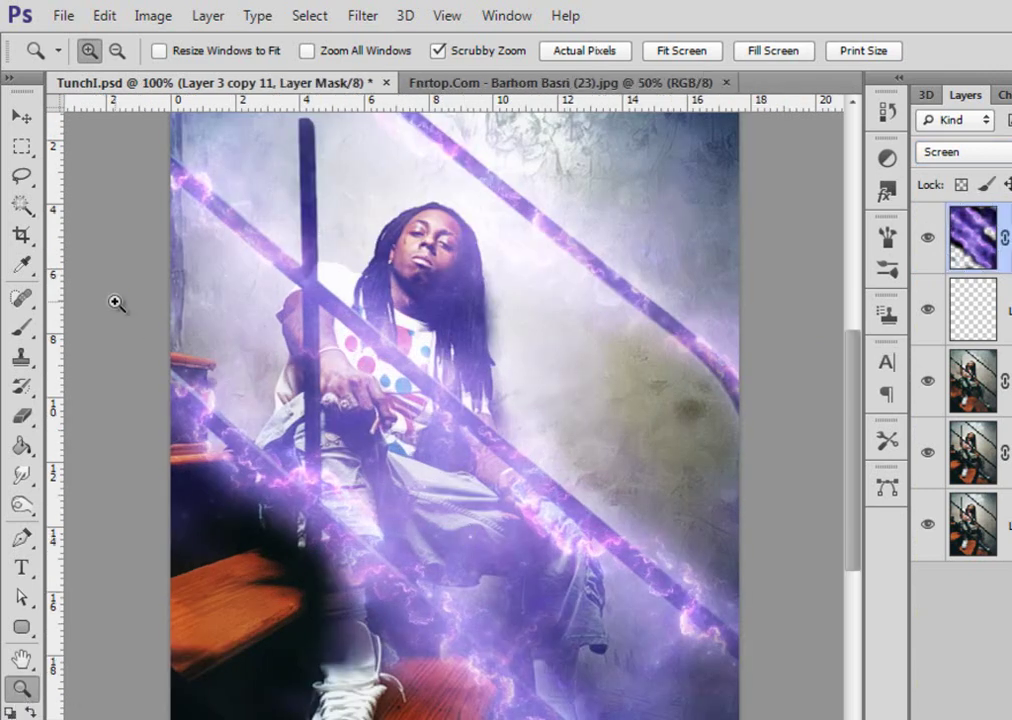
left_click(21, 327)
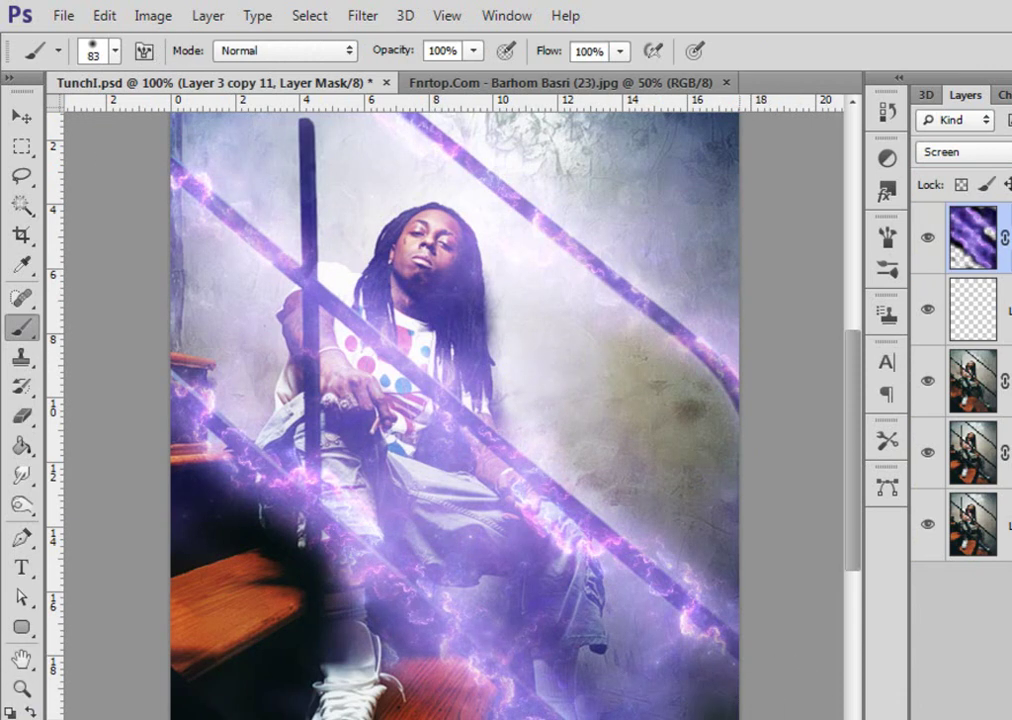
left_click(473, 50)
left_click_drag(424, 79, 422, 79)
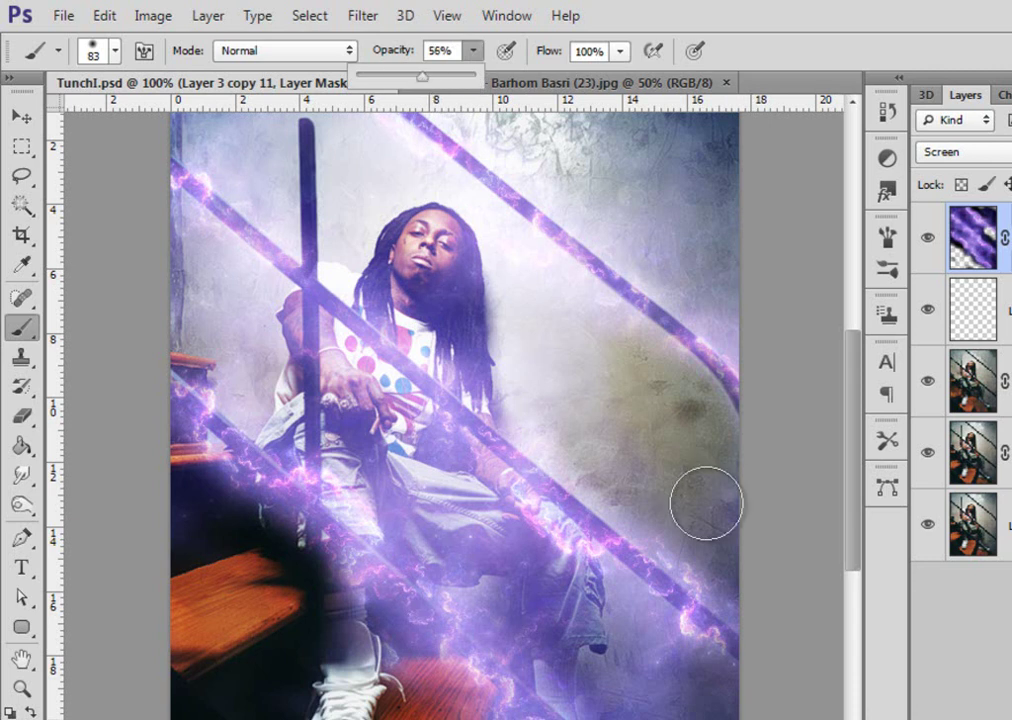
mouse_move(742, 700)
left_mouse_down()
mouse_move(675, 692)
mouse_move(430, 532)
left_mouse_up()
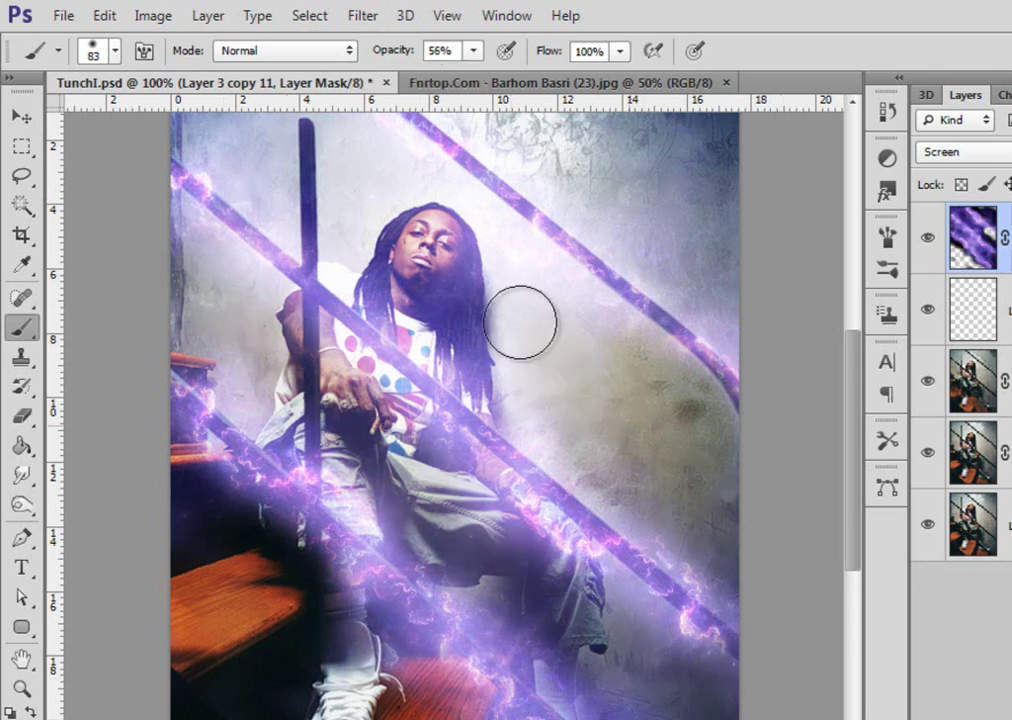
left_click(443, 312)
key("ctrl+z")
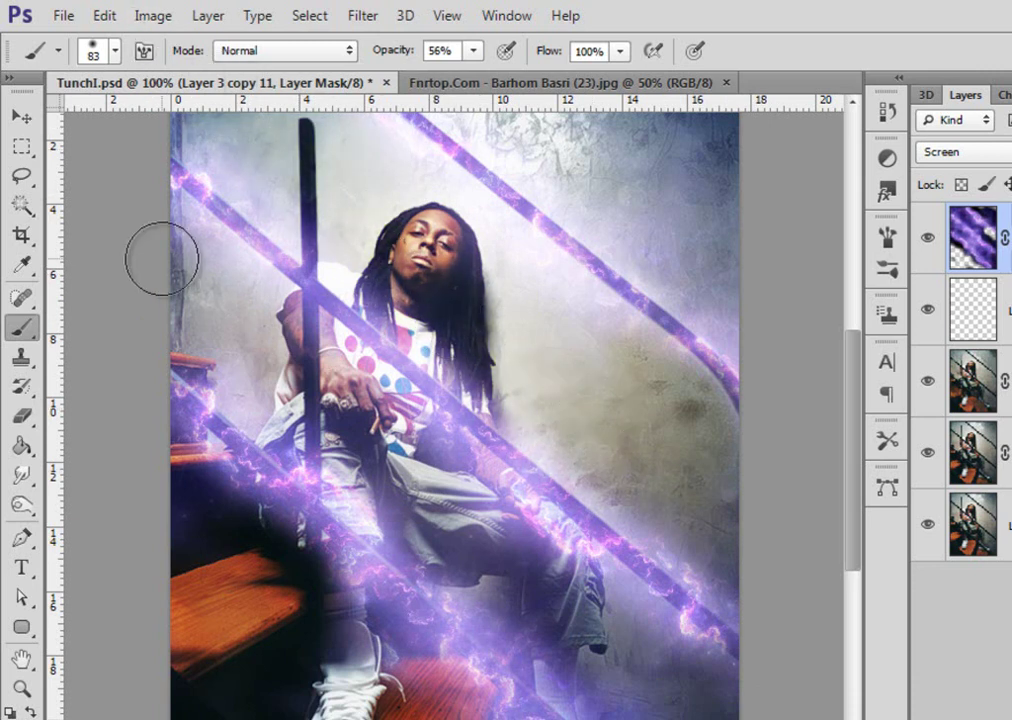
left_click_drag(356, 421, 604, 678)
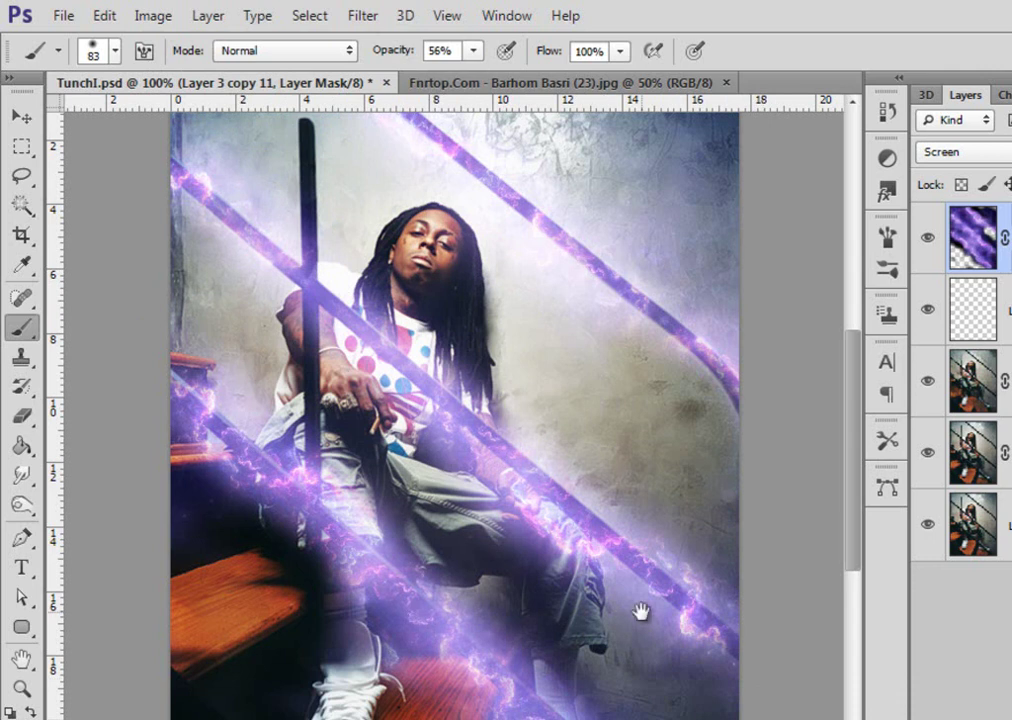
left_click_drag(641, 634, 626, 491)
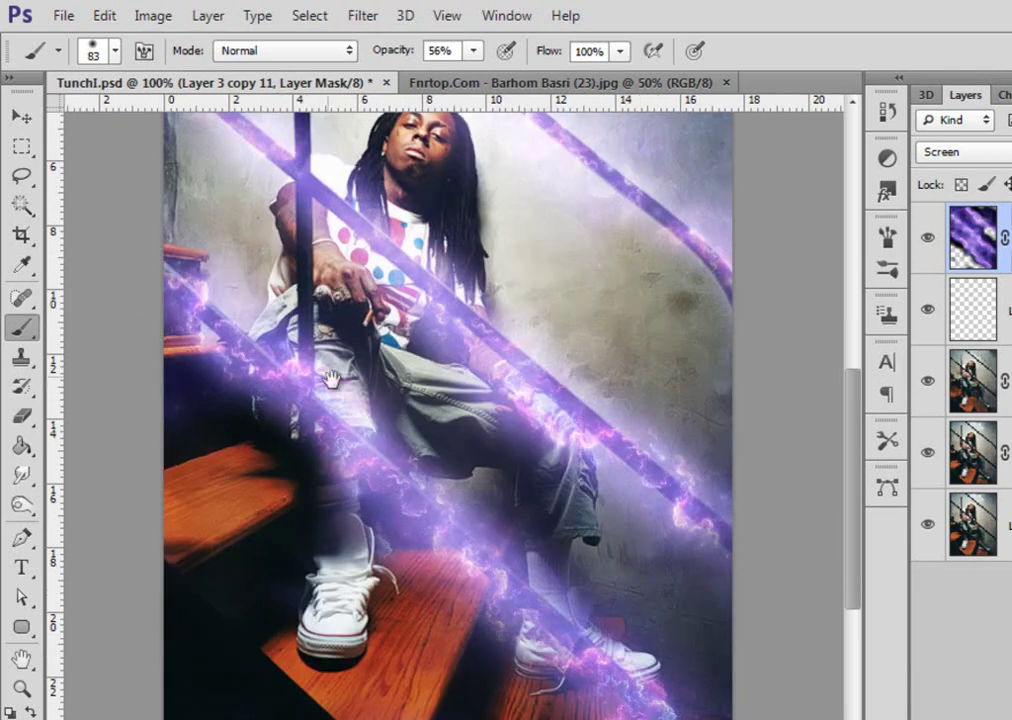
left_click_drag(287, 350, 343, 594)
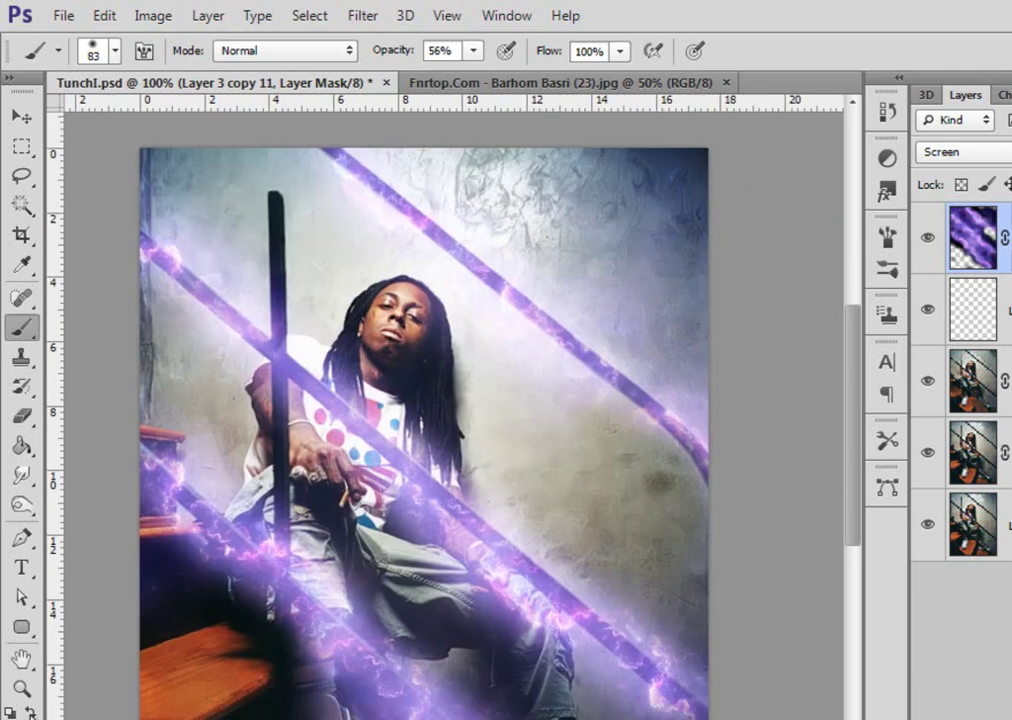
Create a new layer at the top of the stack and load the Splatter brush set
left_click(21, 688)
left_click_drag(511, 507, 446, 516)
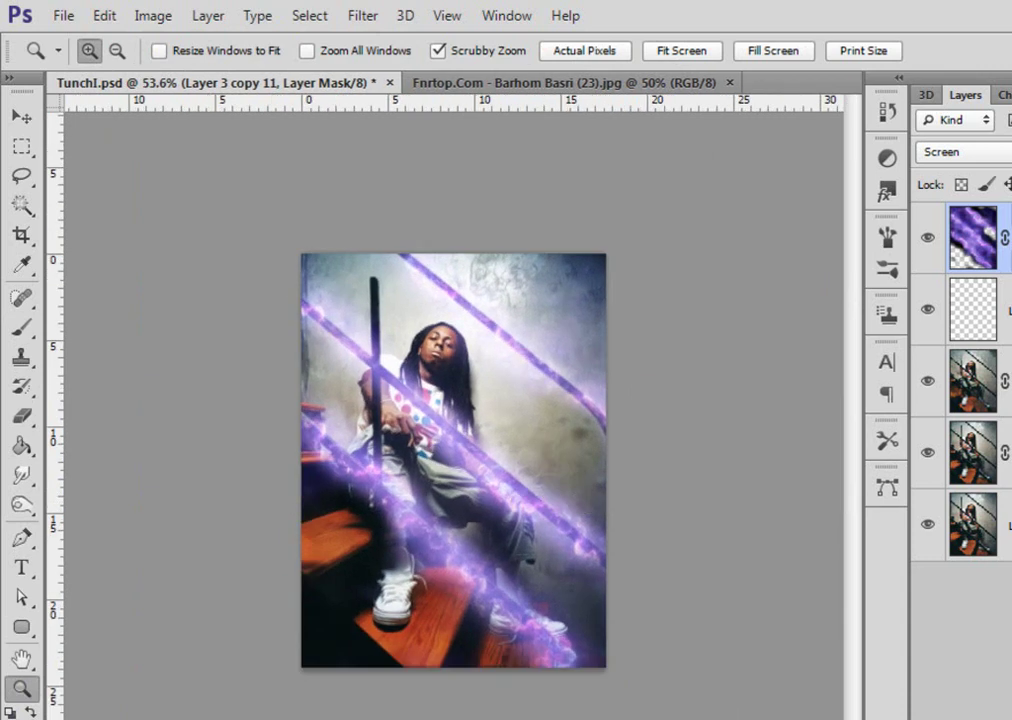
key("ctrl+shift+alt+n")
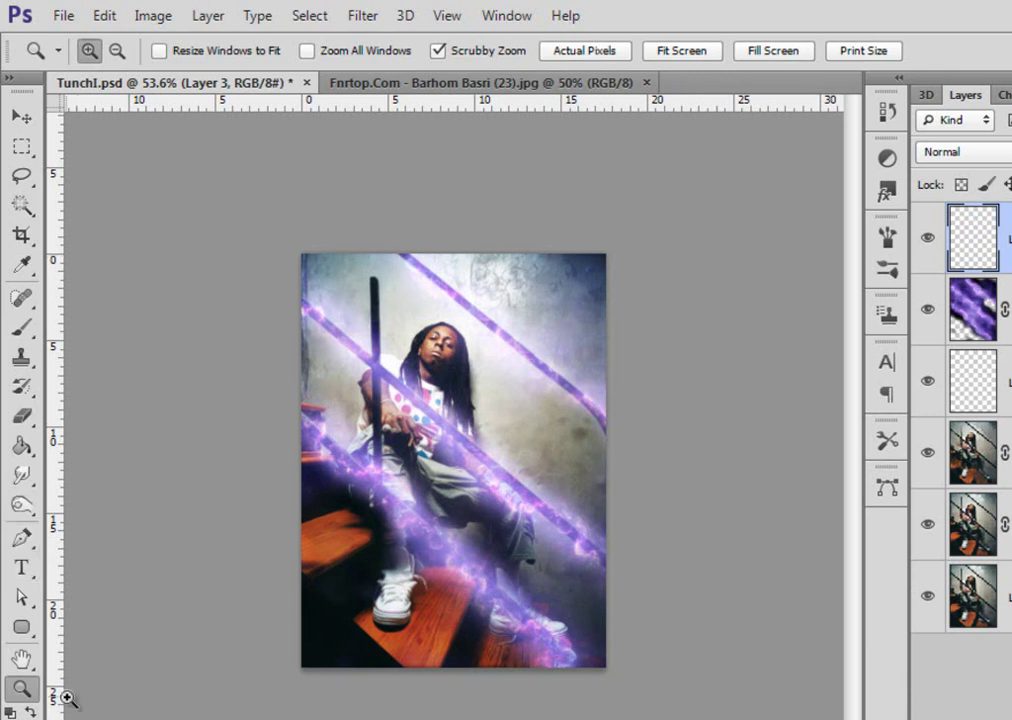
left_click_drag(452, 462, 570, 658)
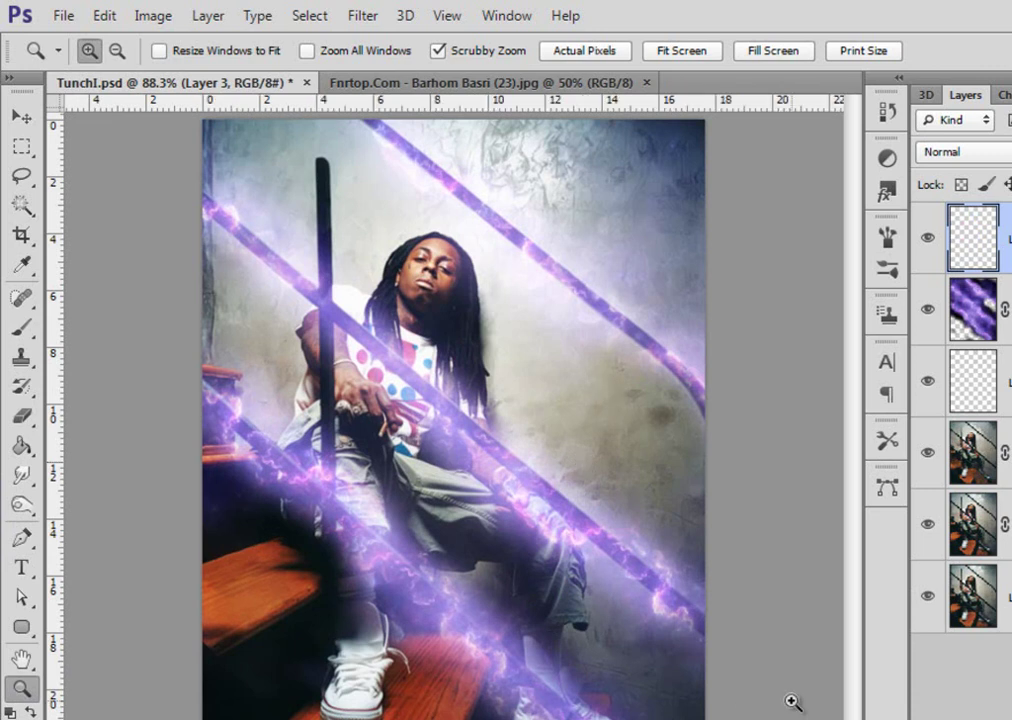
left_click_drag(580, 571, 692, 559)
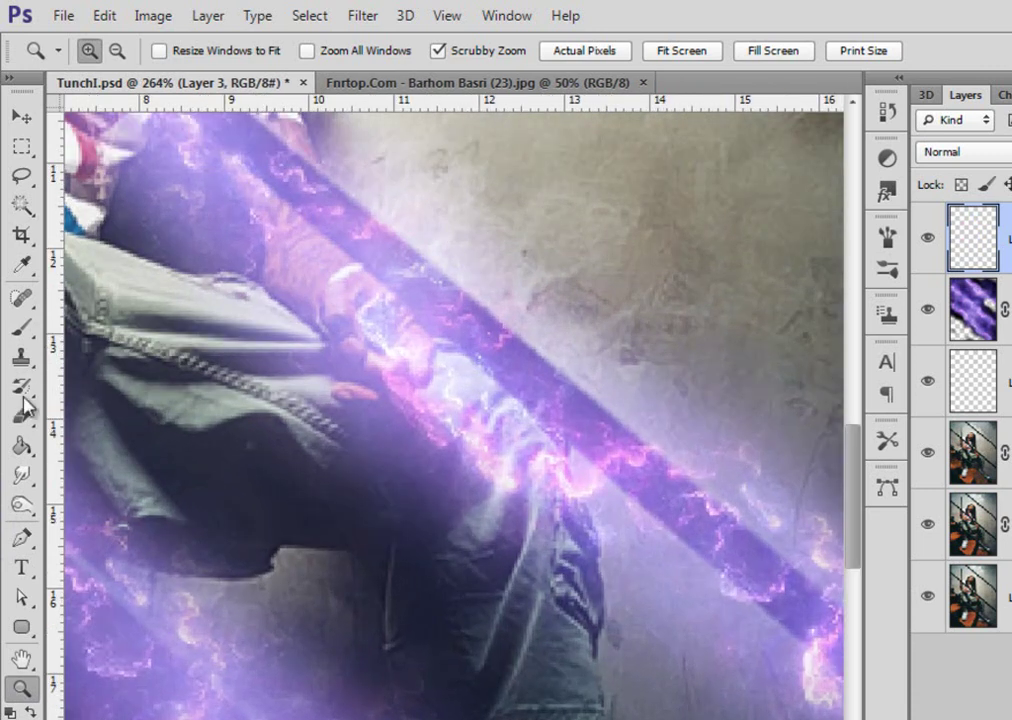
left_click(27, 334)
right_click(263, 528)
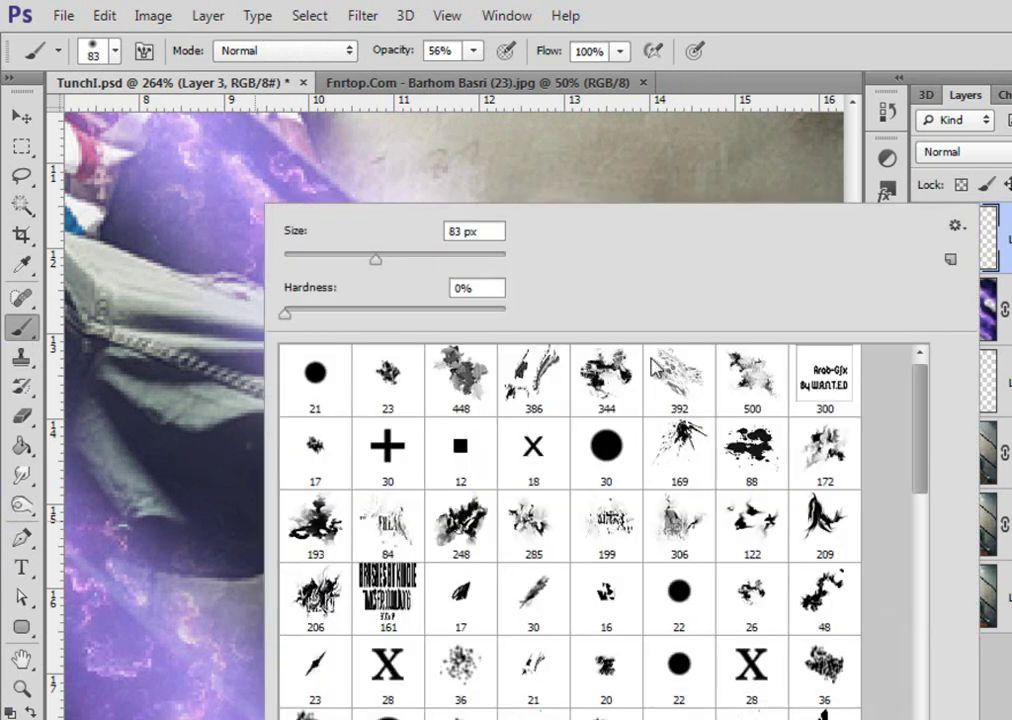
left_click(958, 227)
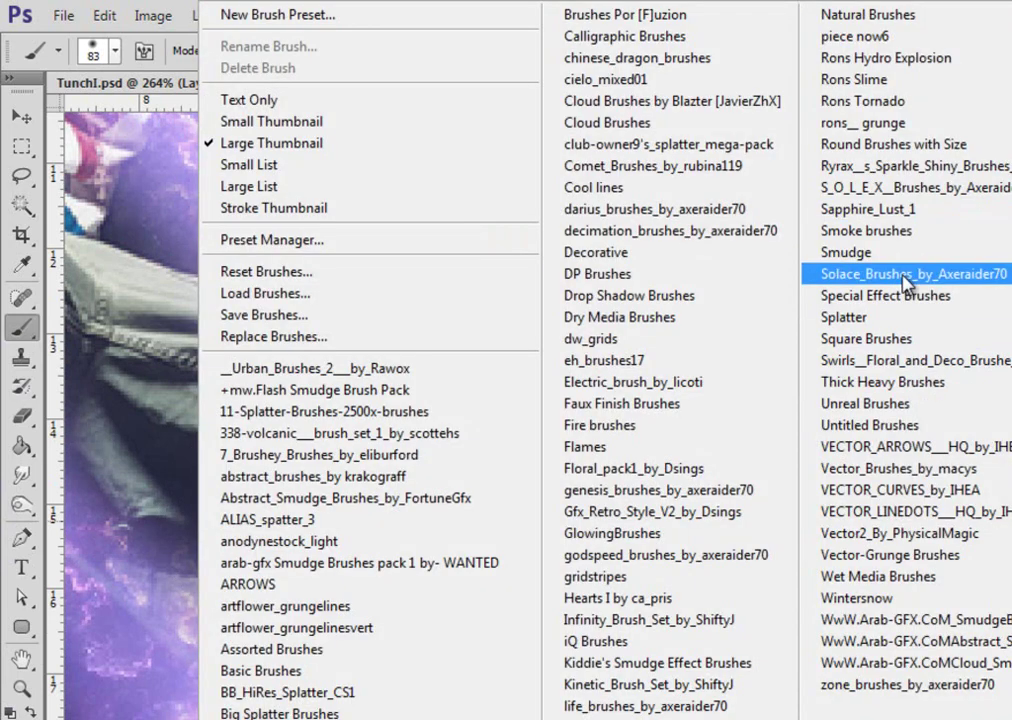
left_click(893, 318)
left_click(495, 330)
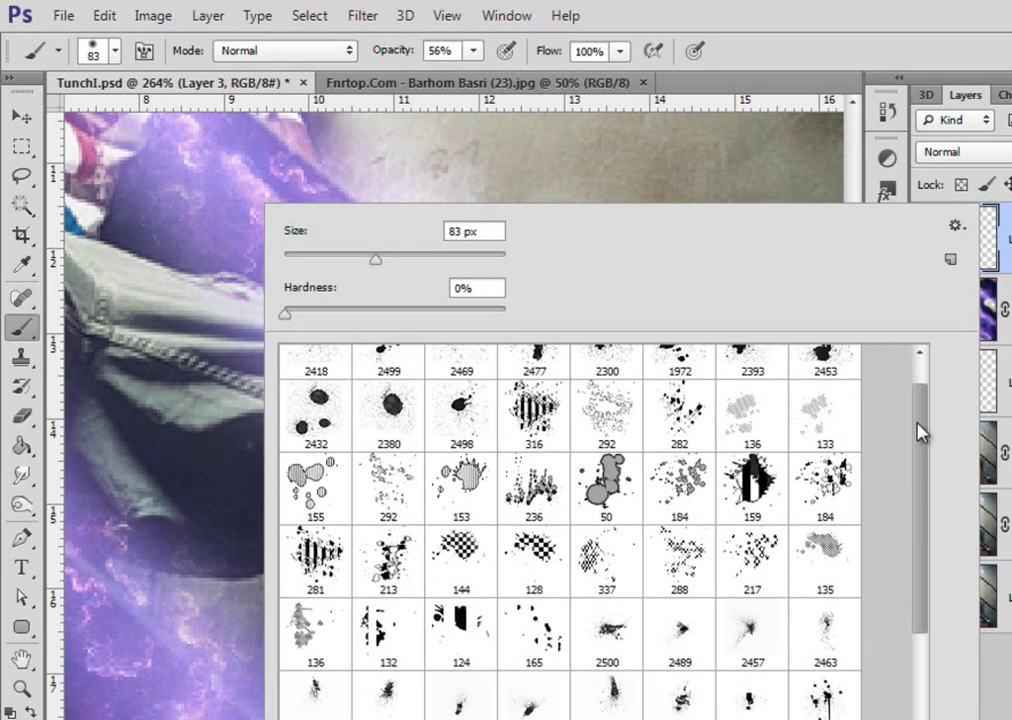
Choose the dripping 1884 splatter brush, set its size to 112 px and stamp black drips along the underside of the man's thigh
mouse_move(917, 429)
left_mouse_down()
mouse_move(903, 515)
mouse_move(869, 570)
left_mouse_up()
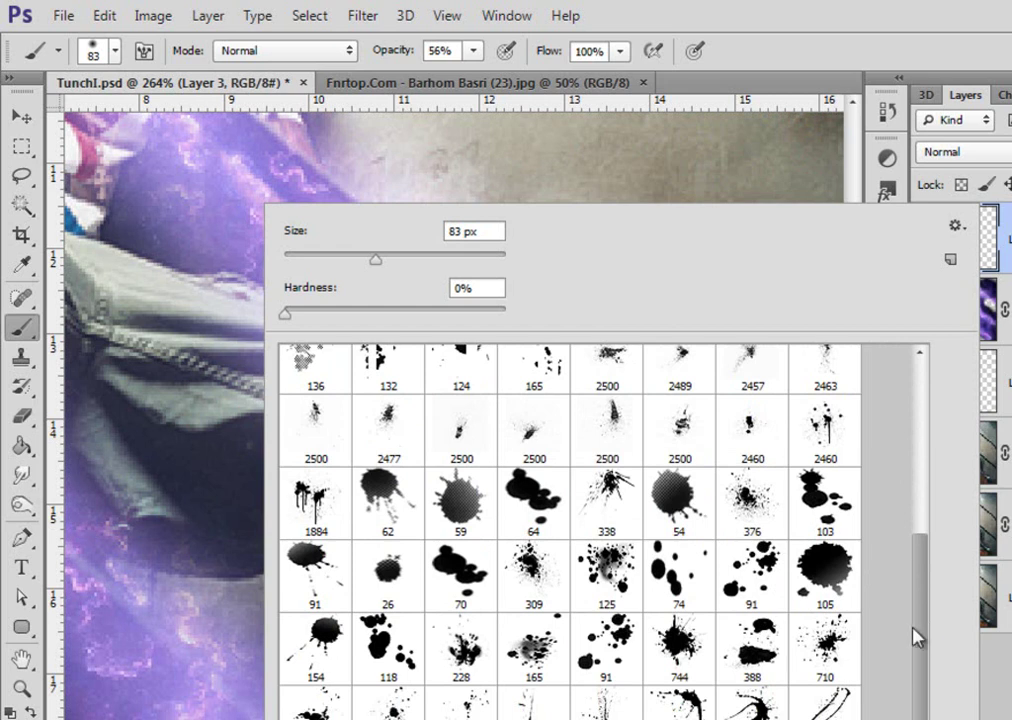
left_click_drag(913, 627, 913, 638)
scroll(400, 585, "up", 2)
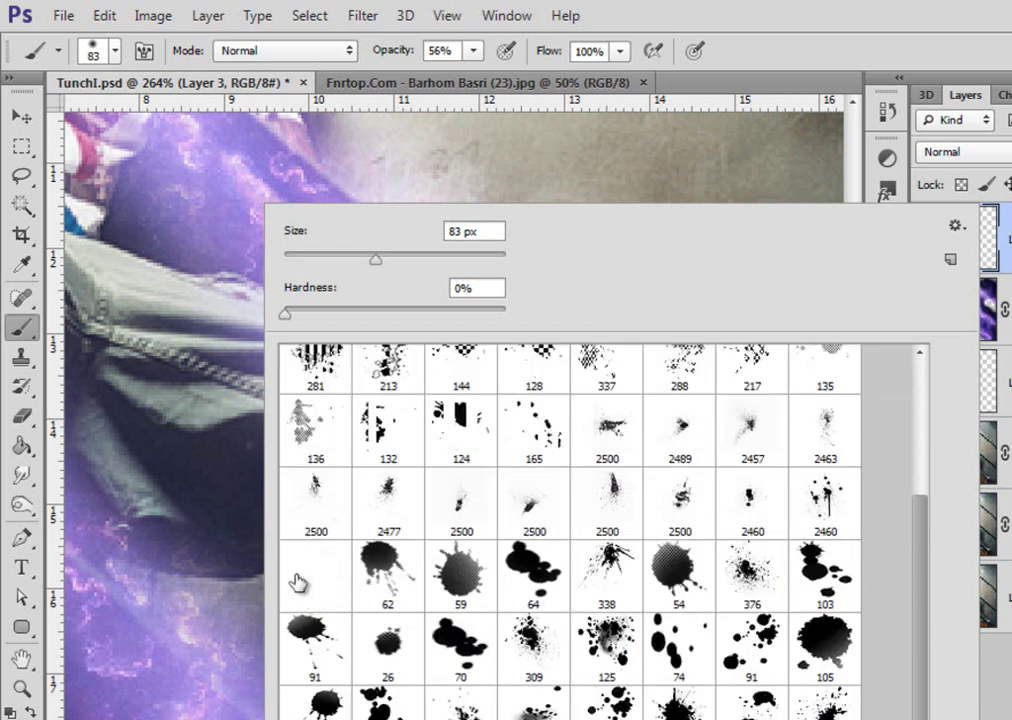
left_click(300, 575)
left_click_drag(441, 255, 466, 262)
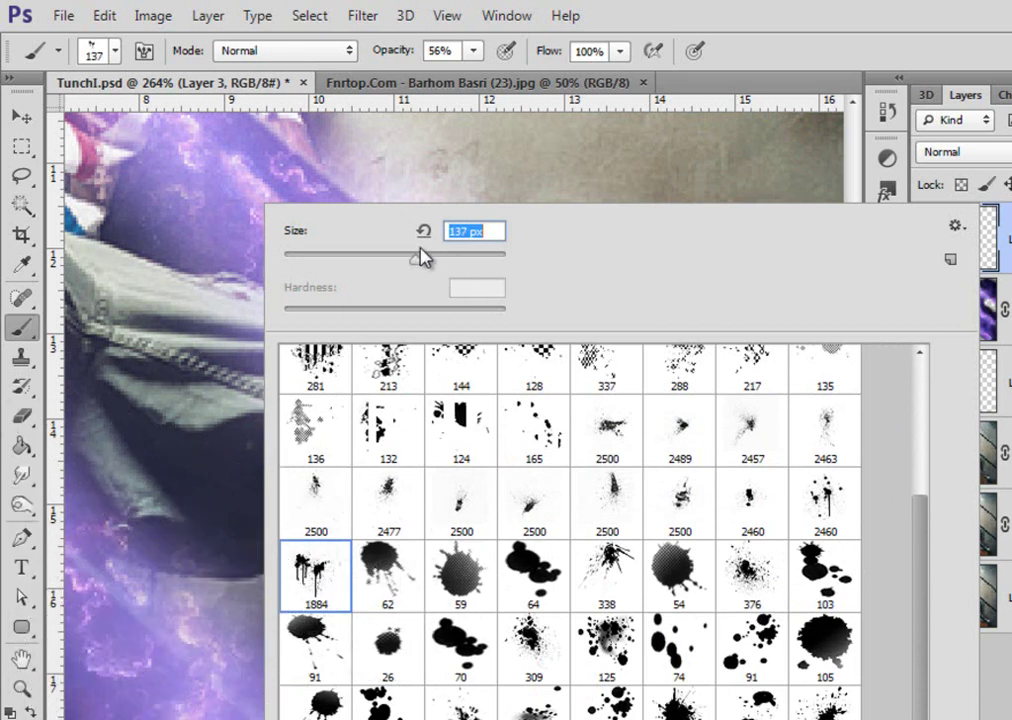
left_click_drag(405, 254, 401, 255)
key("[")
left_click(549, 329)
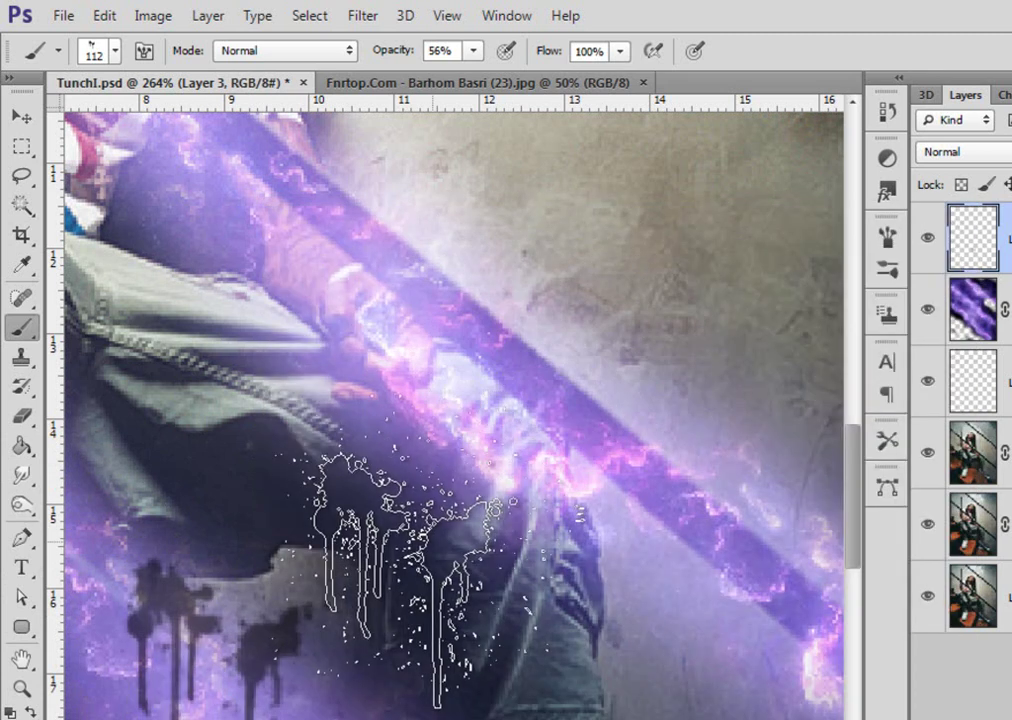
key("ctrl+z")
left_click_drag(365, 591, 569, 506)
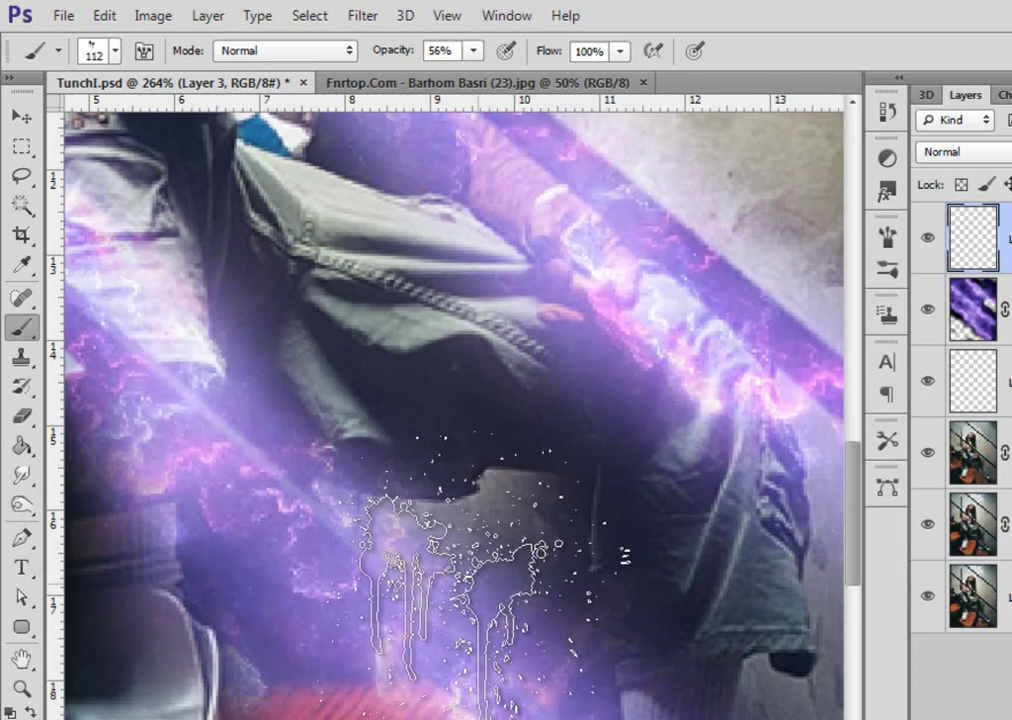
left_click(445, 535)
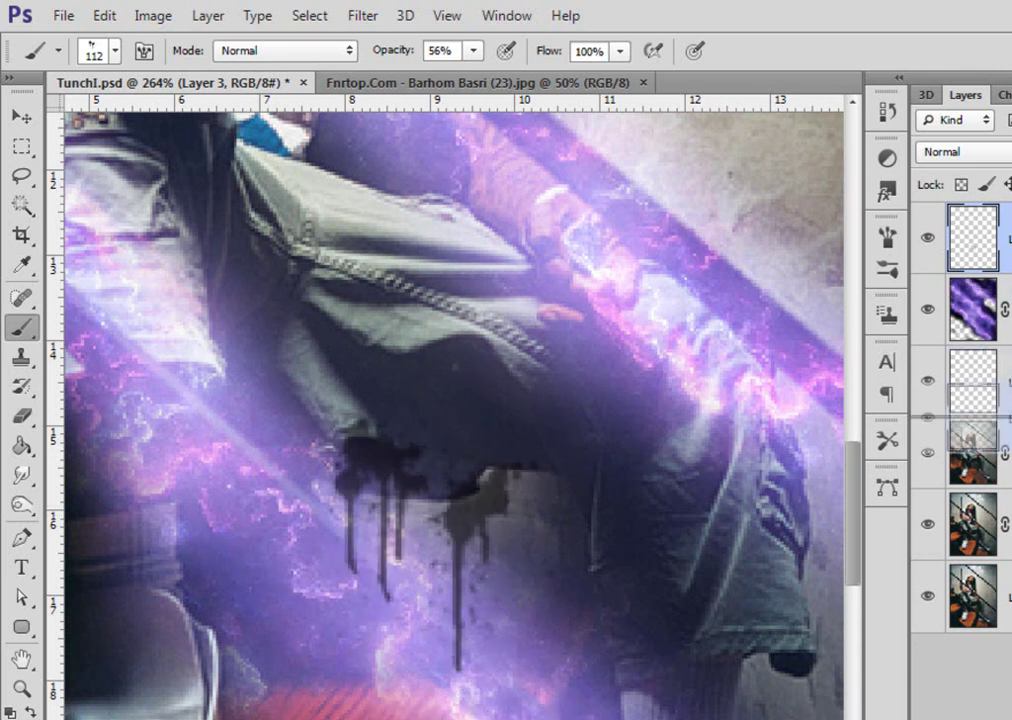
Move the splatter layer below the nebula and smudge layers, and shift the drips slightly under the thigh
key("ctrl+[")
key("ctrl+[")
left_click(20, 116)
mouse_move(448, 424)
left_mouse_down()
mouse_move(500, 427)
mouse_move(470, 428)
left_mouse_up()
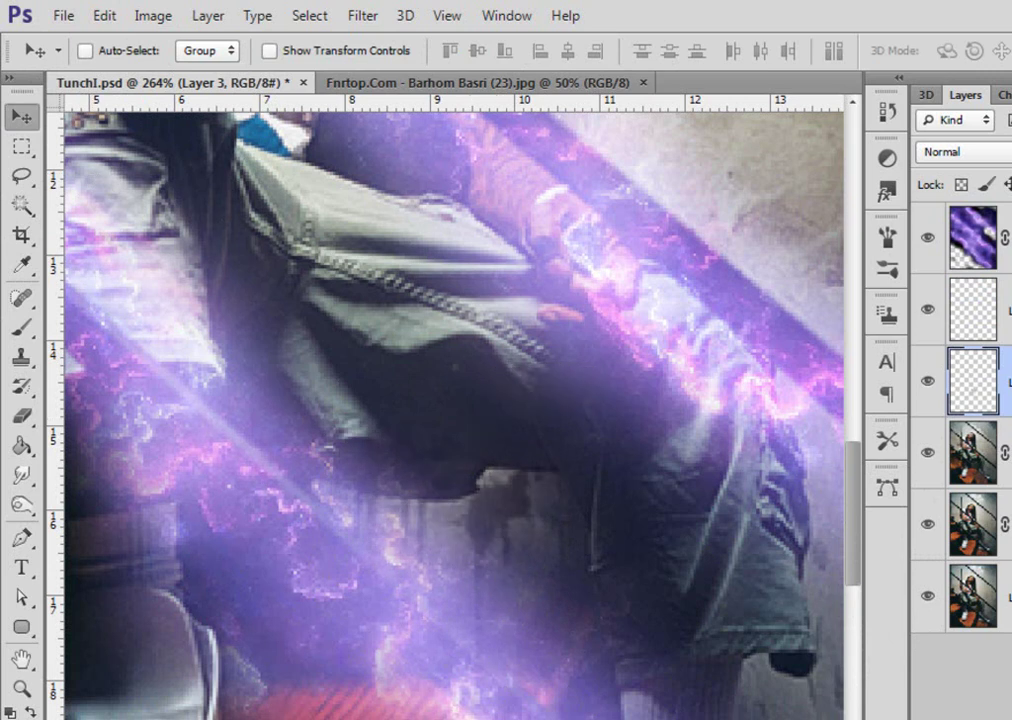
left_click(973, 452)
key("ctrl+alt+z")
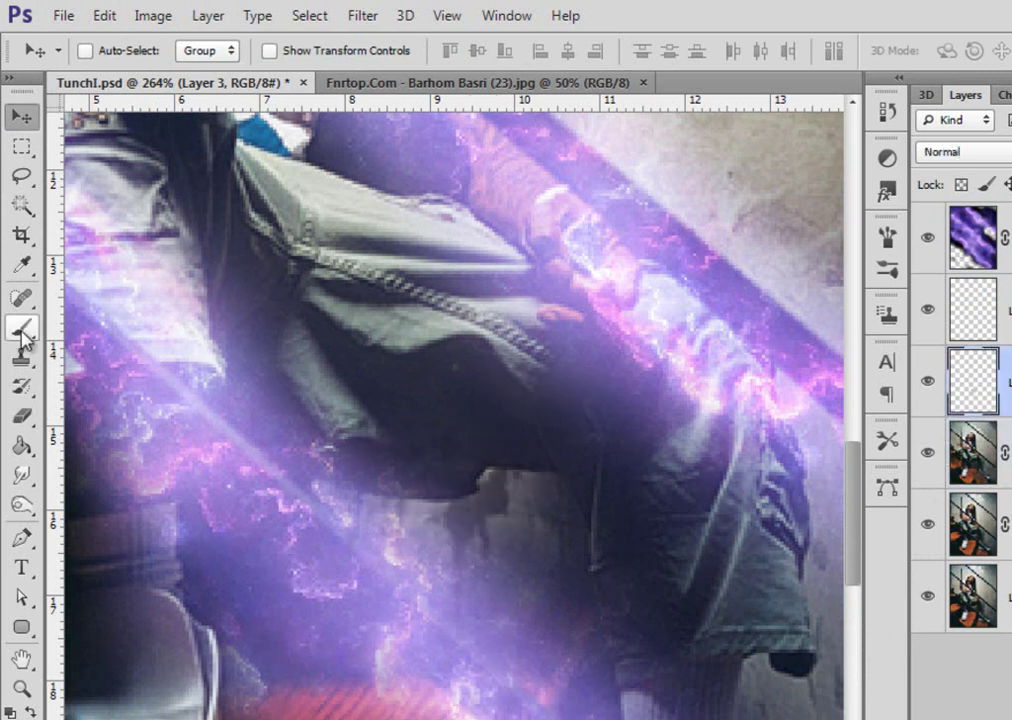
Undo the drips, raise the splatter brush opacity to 100% and restamp solid black drips under the man's thigh on the top layer
left_click(22, 331)
key("ctrl+alt+z")
key("ctrl+z")
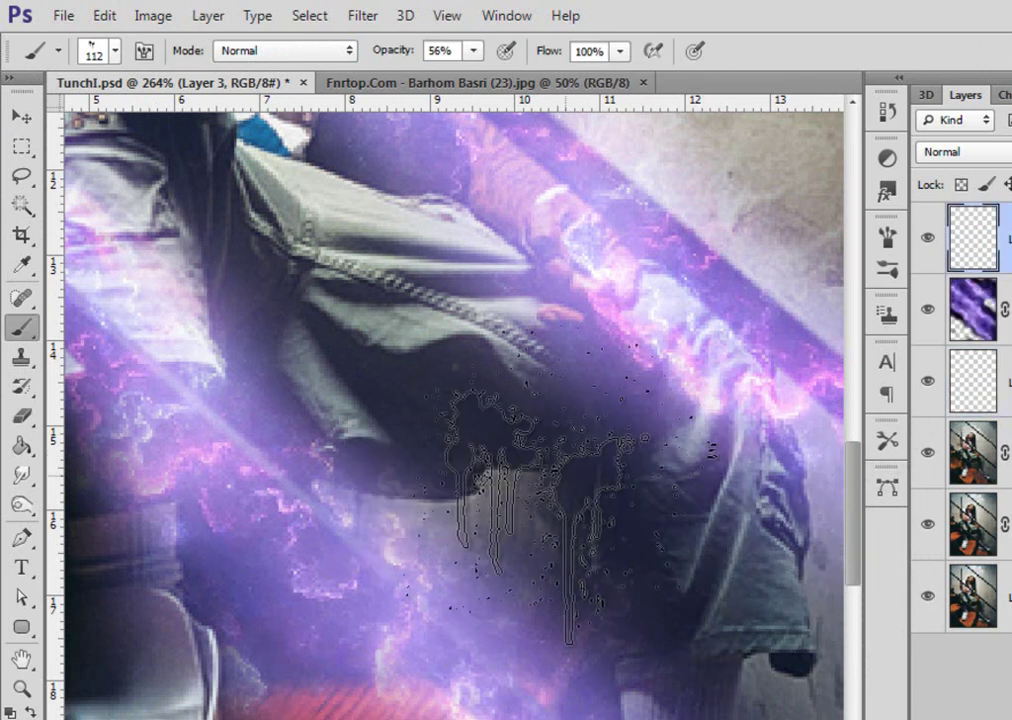
left_click(473, 50)
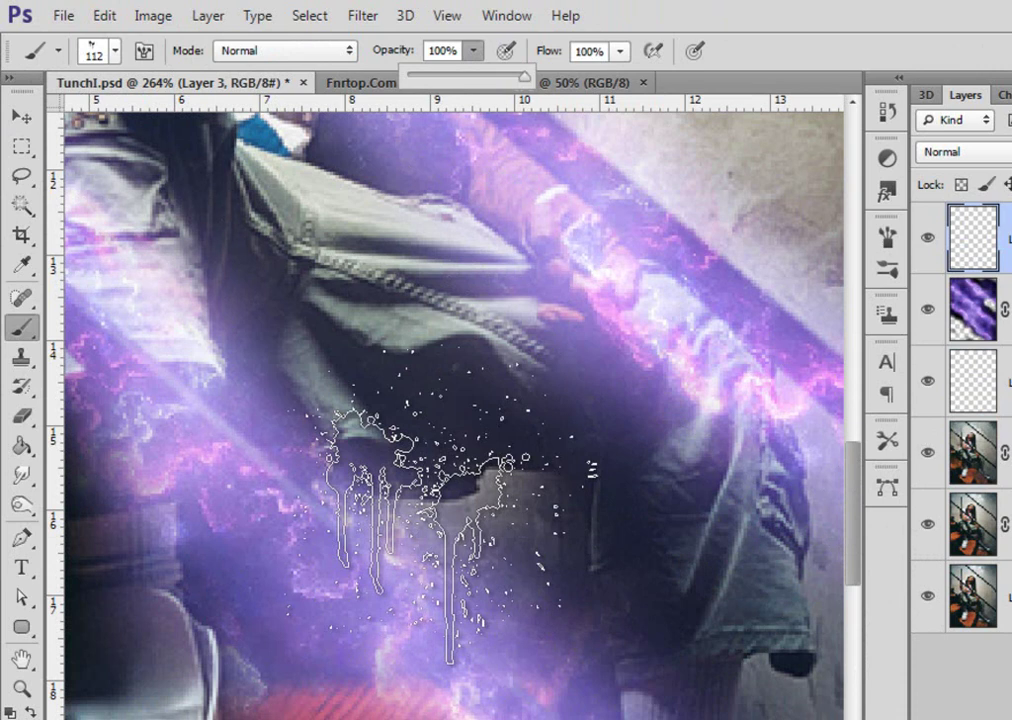
left_click(460, 510)
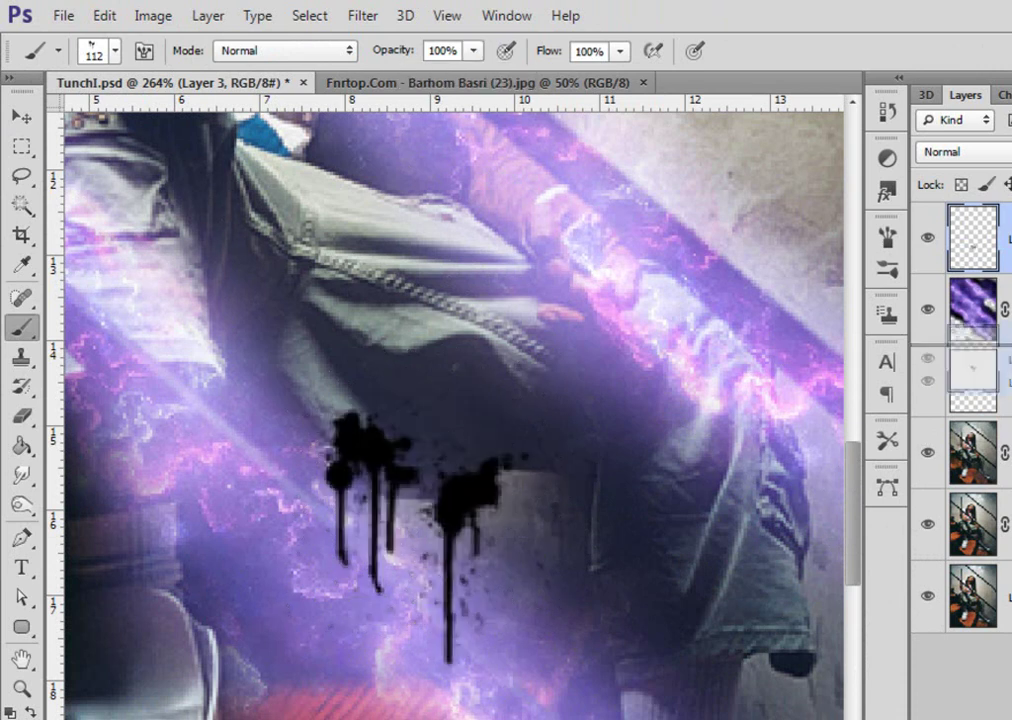
Place the splatter layer directly below the nebula layer and shift the drips slightly up along the thigh's underside
left_click_drag(975, 237, 975, 330)
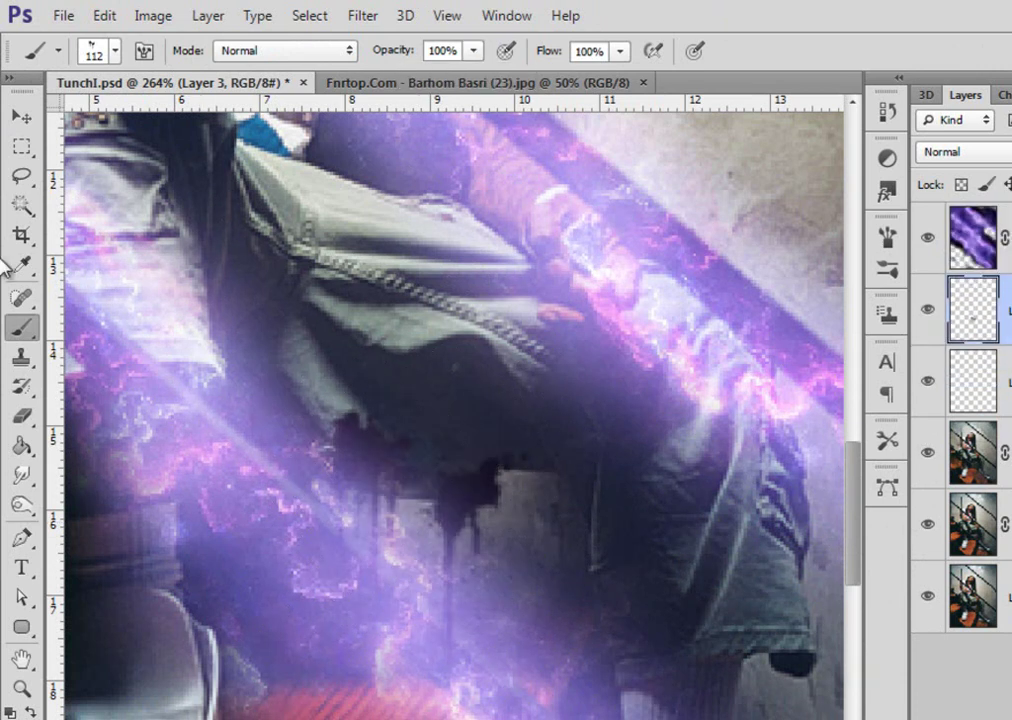
left_click(21, 116)
left_click_drag(515, 481, 538, 470)
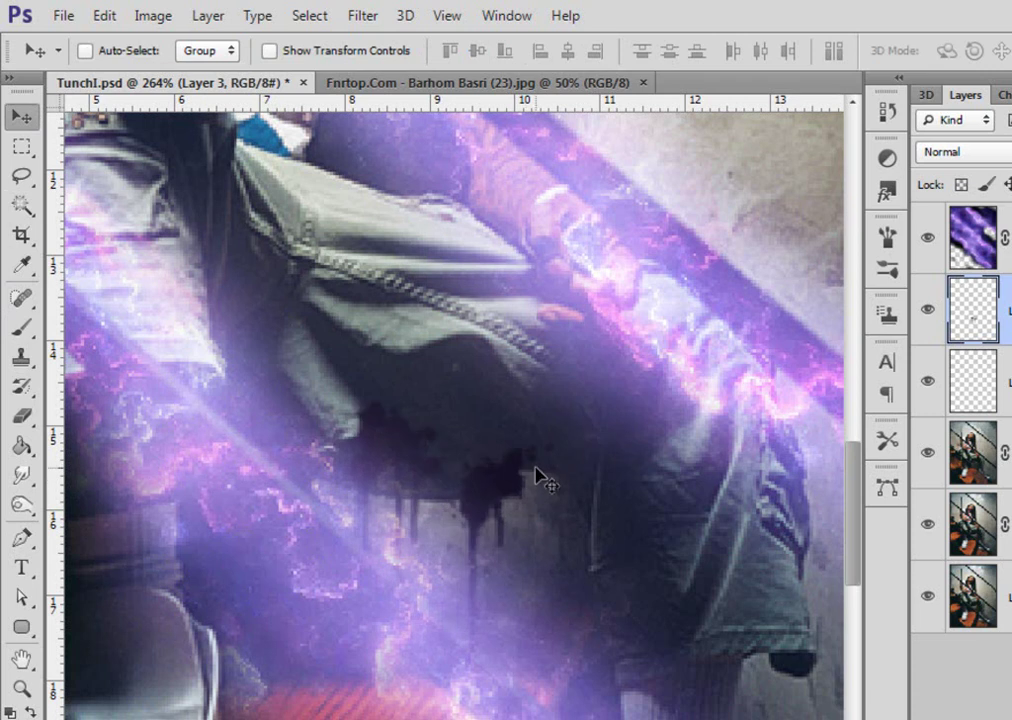
Duplicate the original photo layer directly above the drips layer and rename the drips layer Splatter brush
left_click_drag(1005, 596, 975, 272)
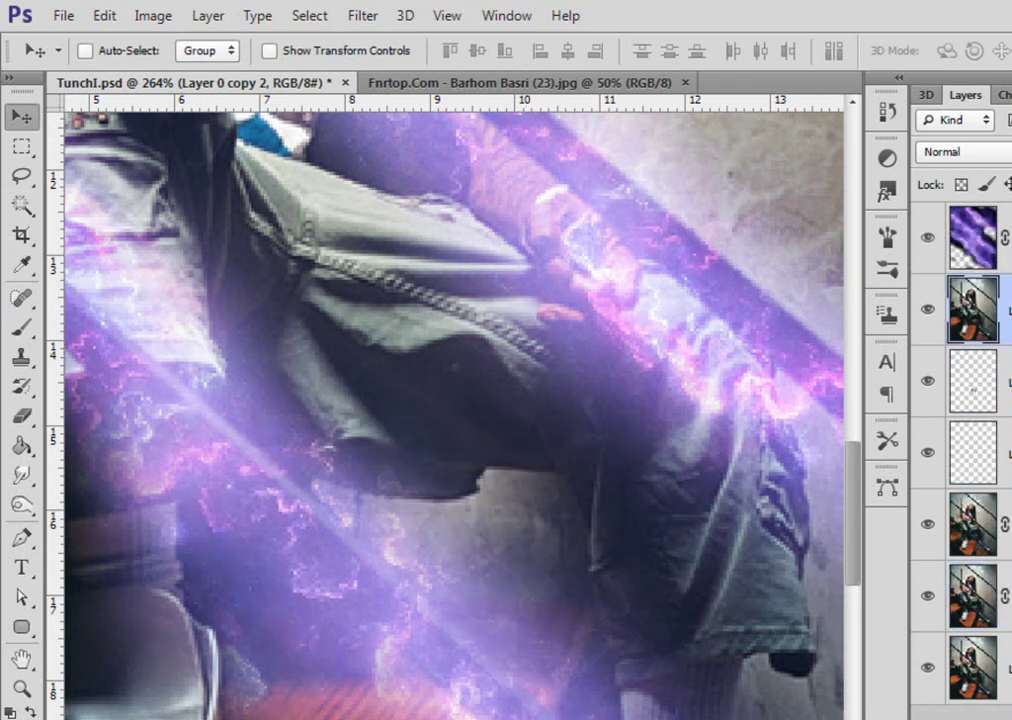
double_click(1008, 382)
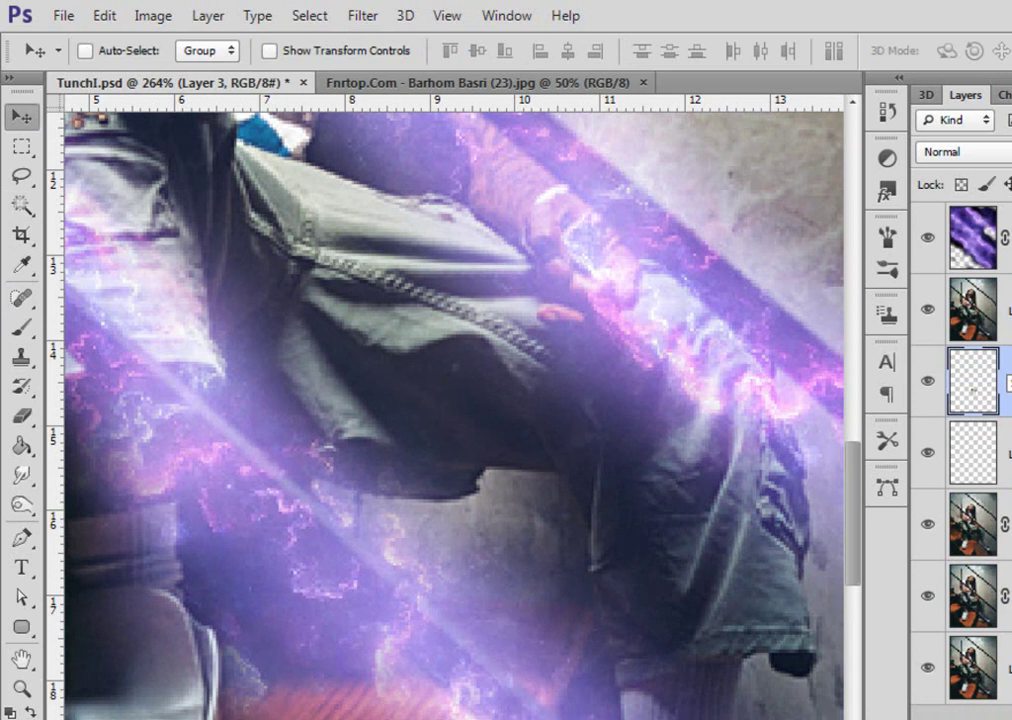
key("Return")
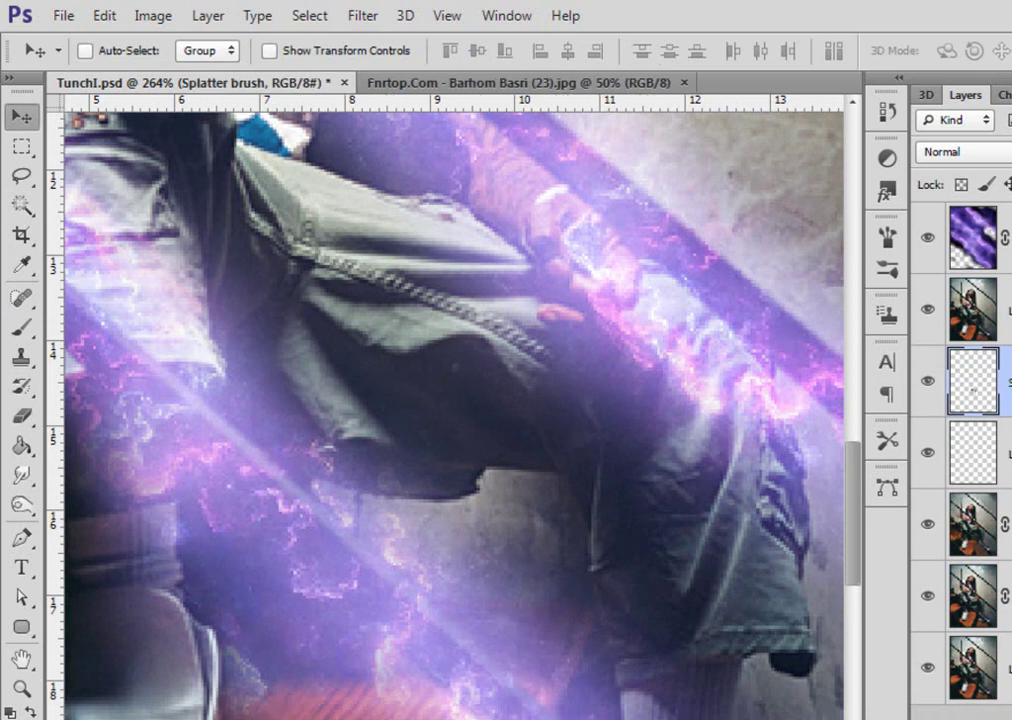
Clip the duplicated photo to the Splatter brush layer and shift it until dark trouser fabric fills the drips under the thigh
left_click(1005, 309)
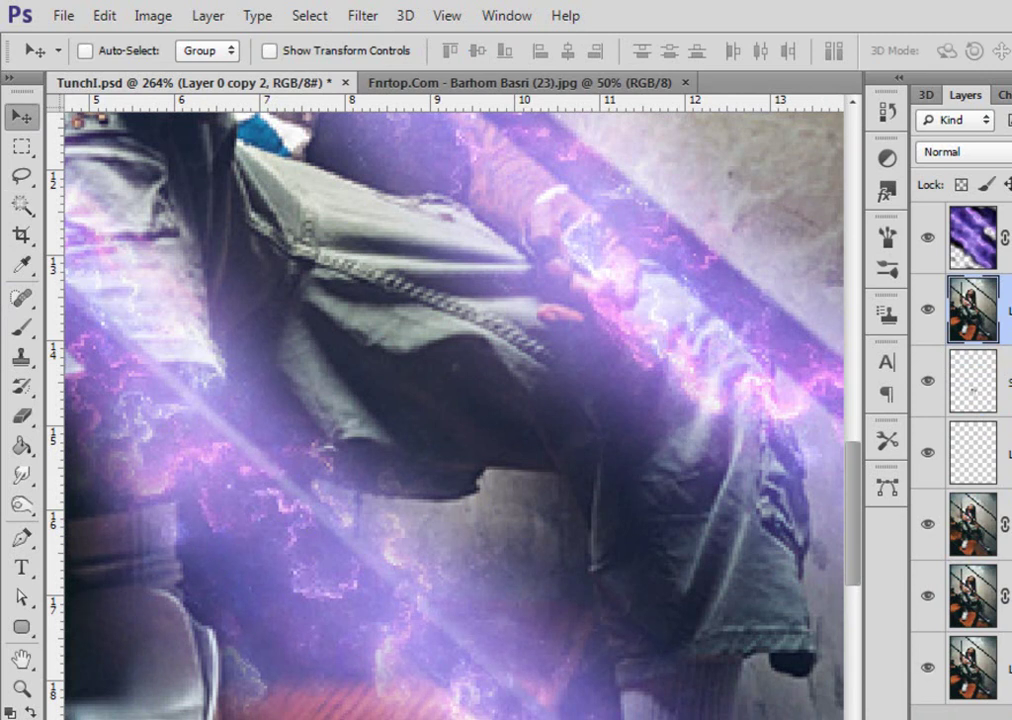
key("ctrl+alt+g")
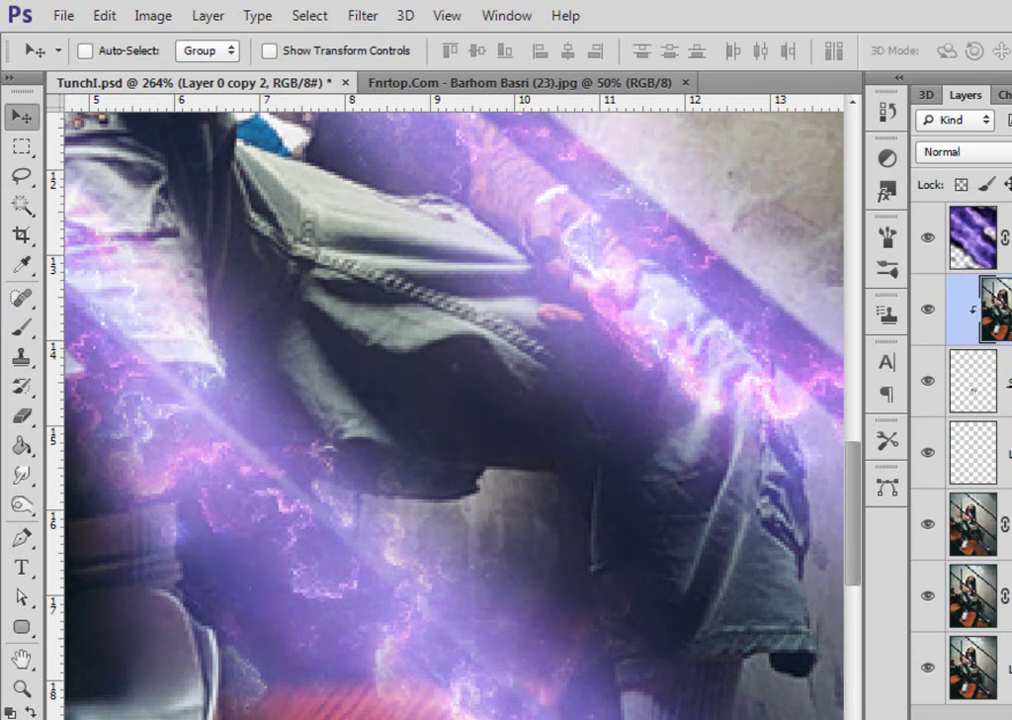
key("ctrl+z")
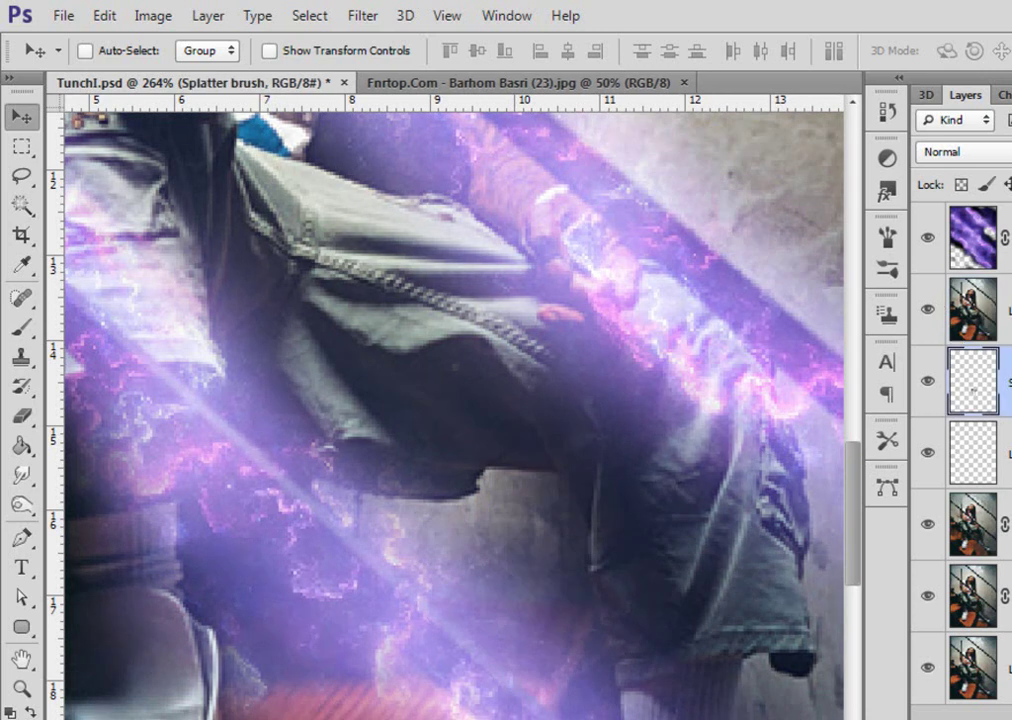
left_click(990, 309)
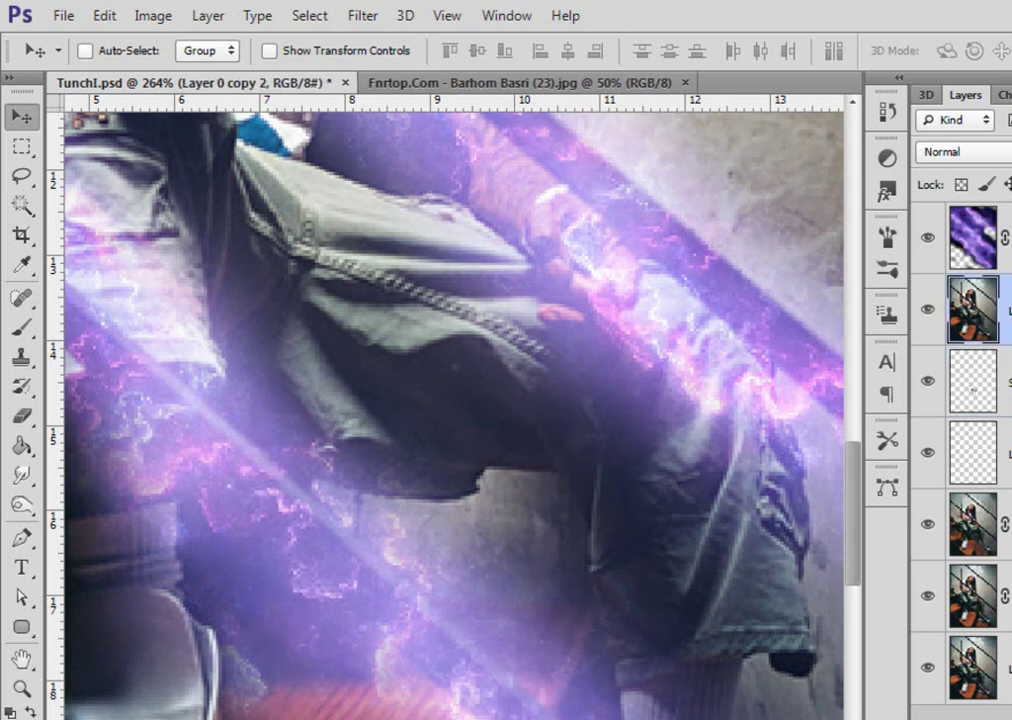
right_click(973, 309)
left_click(730, 364)
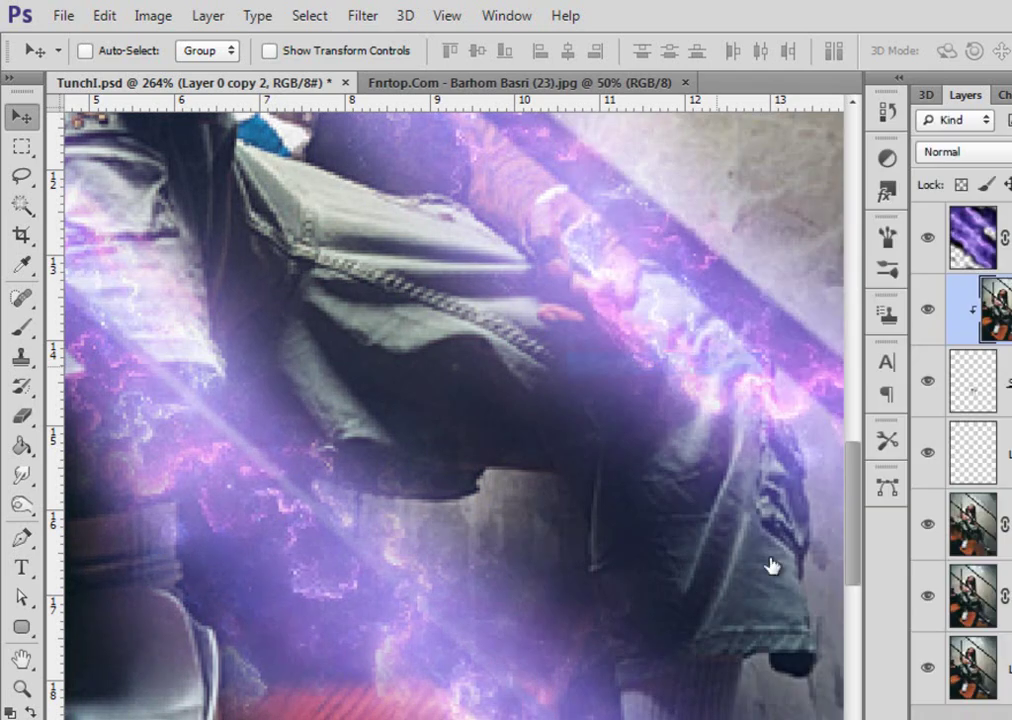
left_click_drag(678, 623, 637, 641)
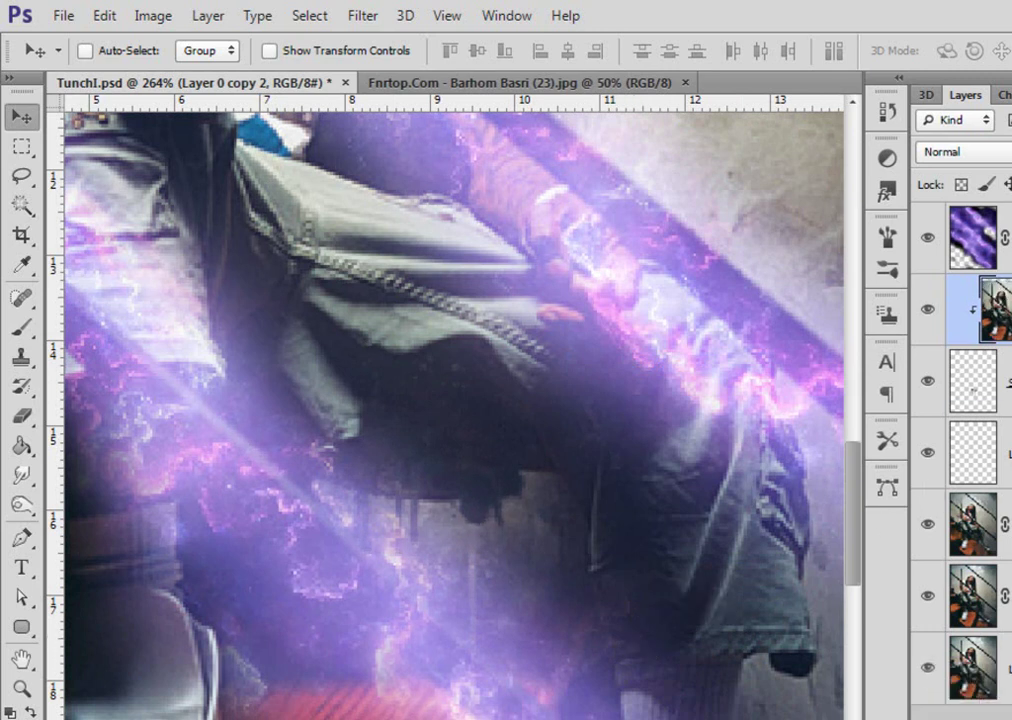
Duplicate the clipped photo layer, rotate the duplicate 180° and move it down over the lower part of the drips
key("ctrl+j")
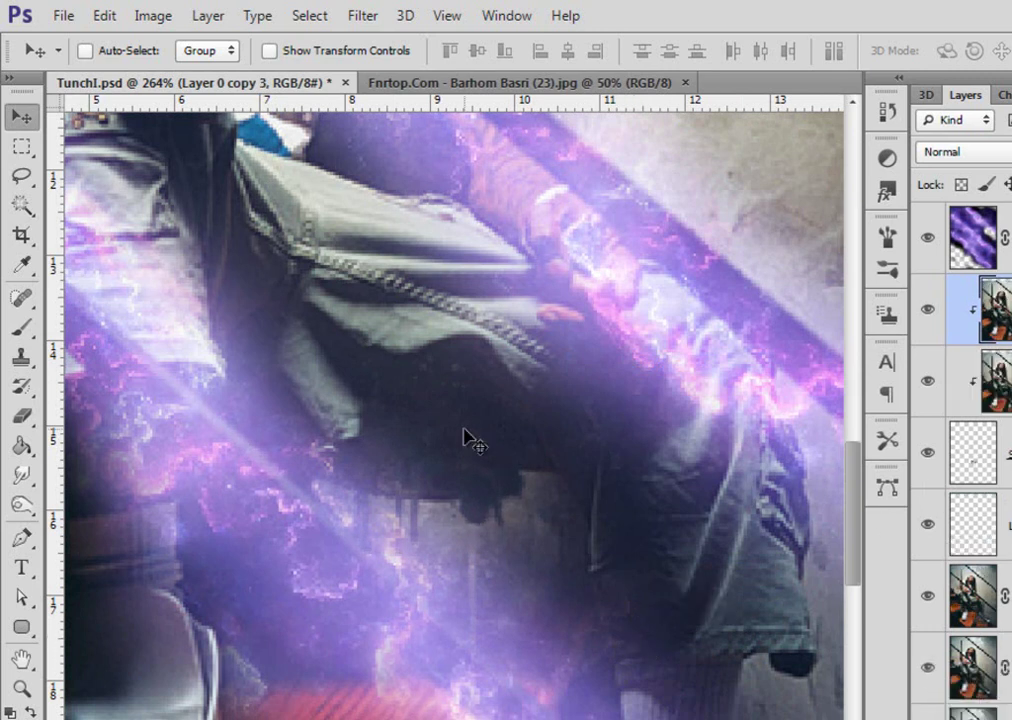
key("ctrl+t")
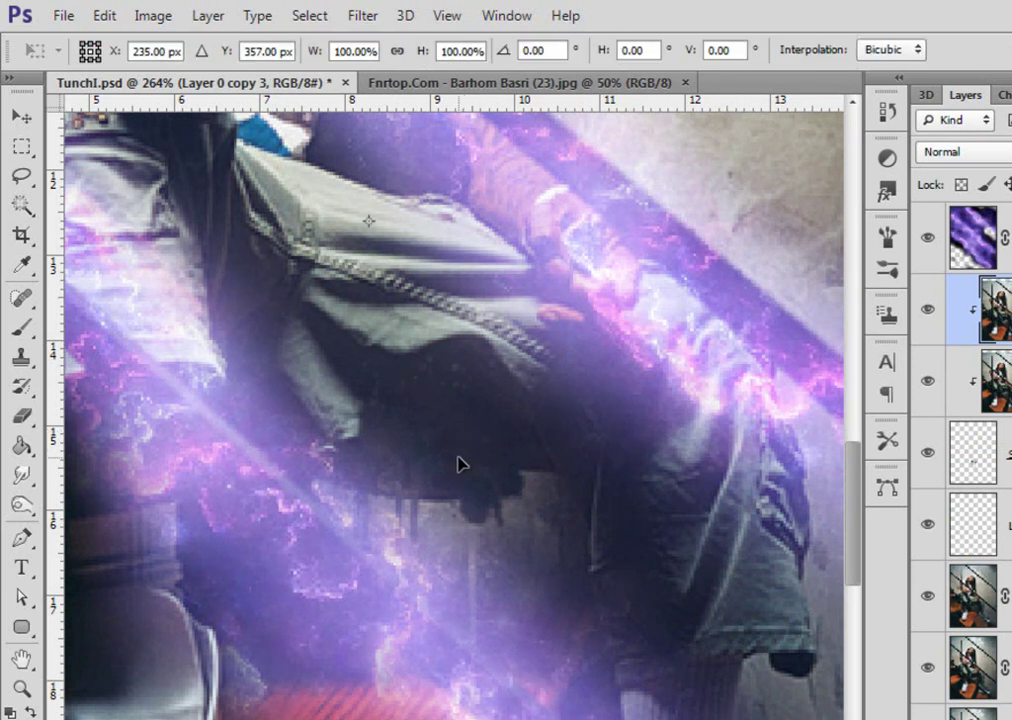
right_click(460, 463)
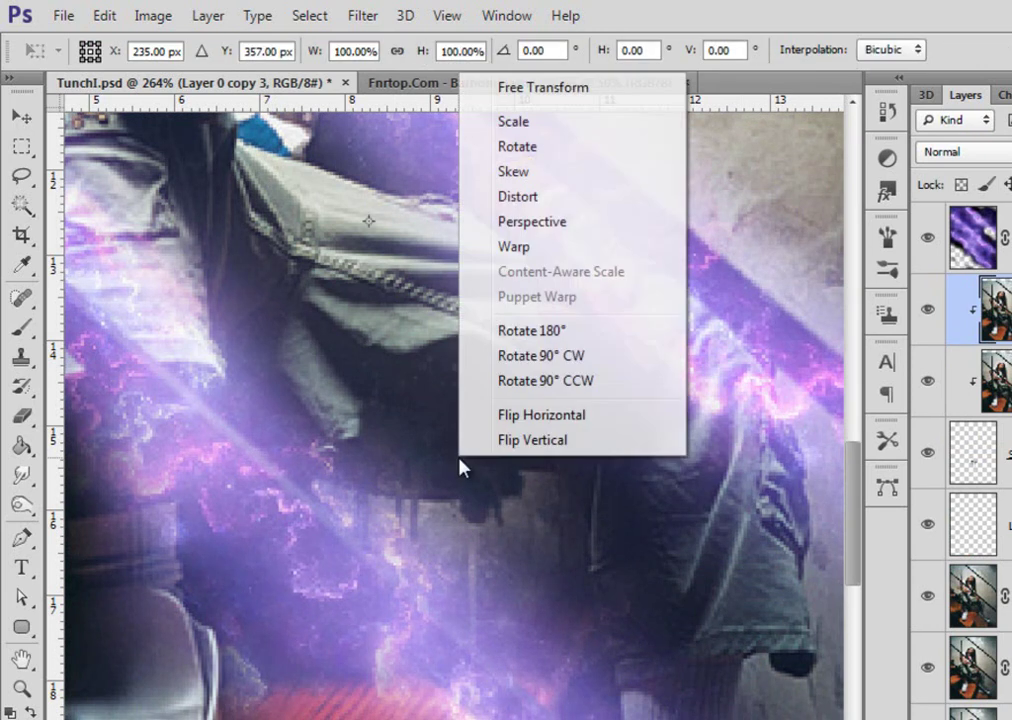
left_click(600, 337)
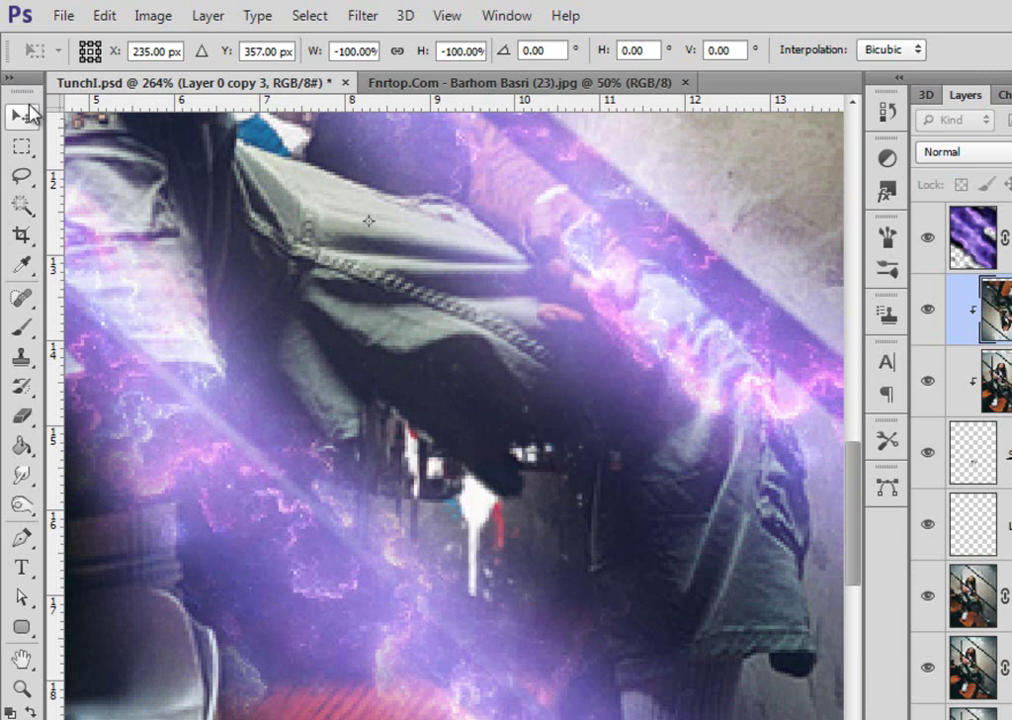
left_click(21, 116)
left_click(488, 330)
mouse_move(533, 264)
left_mouse_down()
mouse_move(533, 330)
mouse_move(538, 226)
mouse_move(549, 210)
mouse_move(492, 402)
mouse_move(465, 583)
mouse_move(585, 345)
mouse_move(531, 612)
mouse_move(583, 491)
mouse_move(572, 642)
mouse_move(662, 663)
mouse_move(648, 660)
left_mouse_up()
Erase the stray light and red patches of the rotated photo copy around the drips with a soft 70 px eraser
left_click(25, 418)
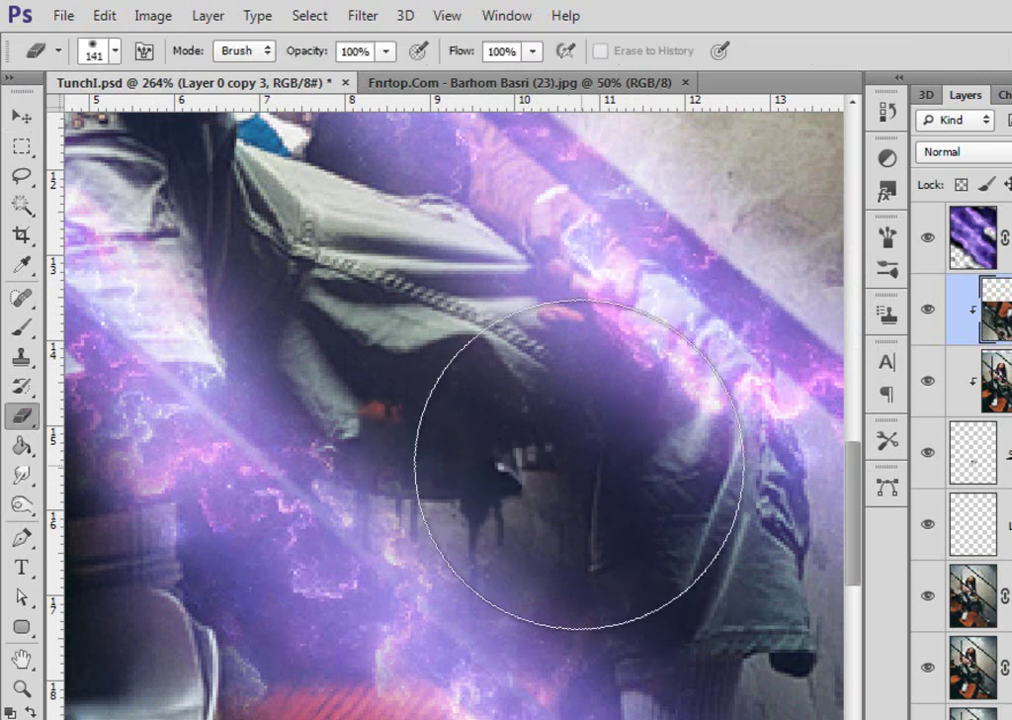
right_click(560, 320)
left_click_drag(598, 256, 543, 263)
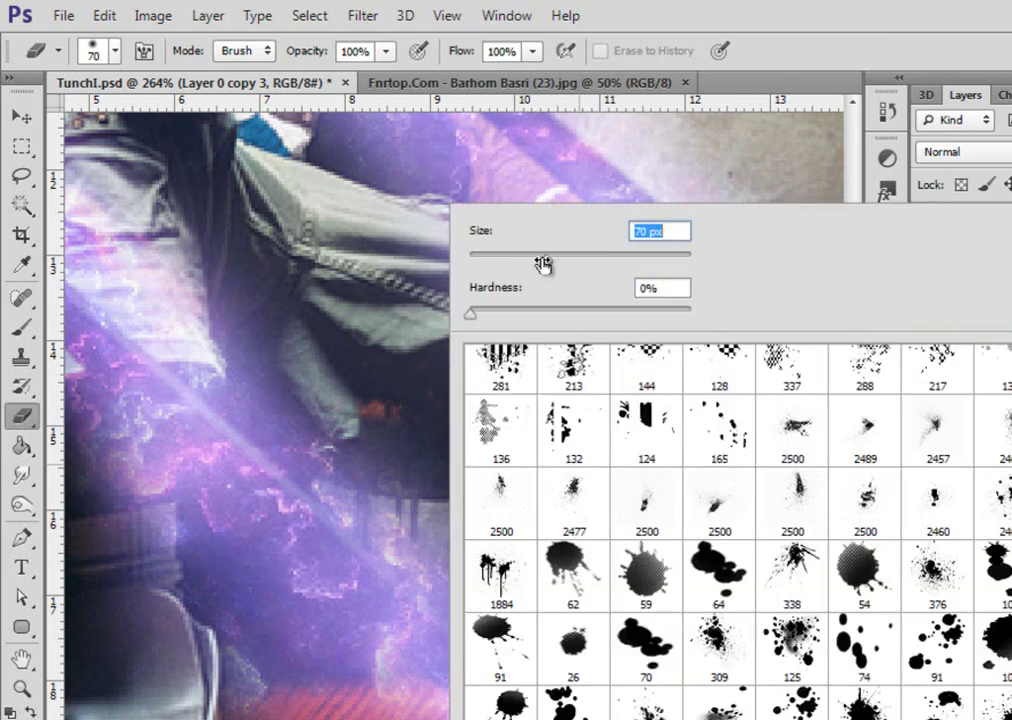
left_click(27, 418)
mouse_move(556, 496)
left_mouse_down()
mouse_move(549, 414)
mouse_move(569, 426)
left_mouse_up()
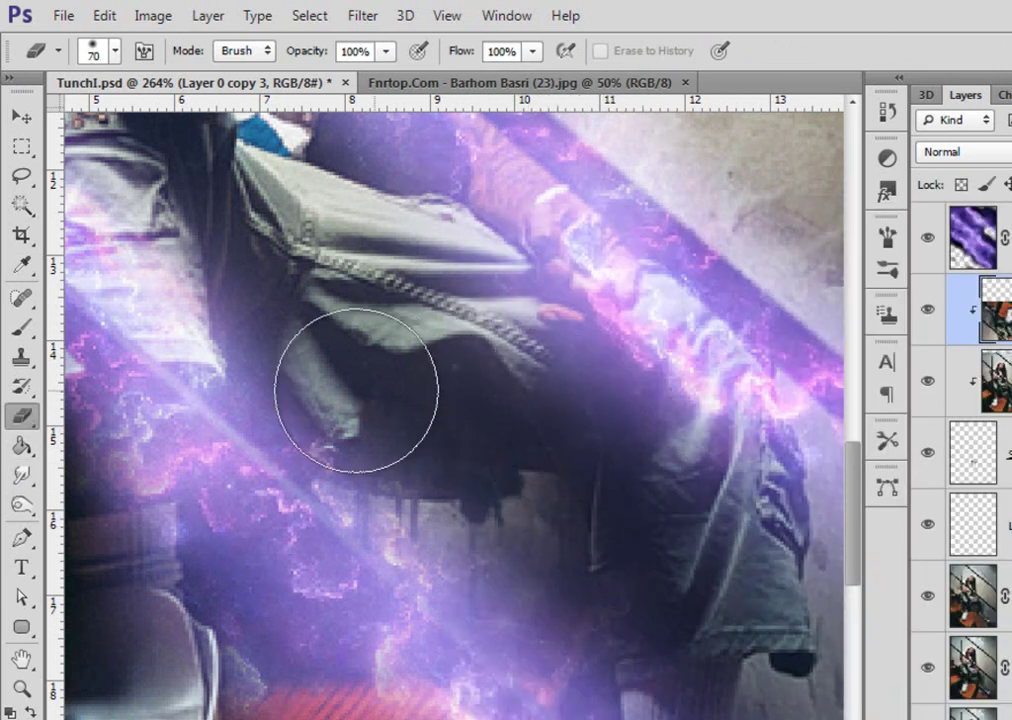
Toggle the splatter layer and its clipped photo copies to compare the blended drips, and examine the whole portrait
double_click(22, 690)
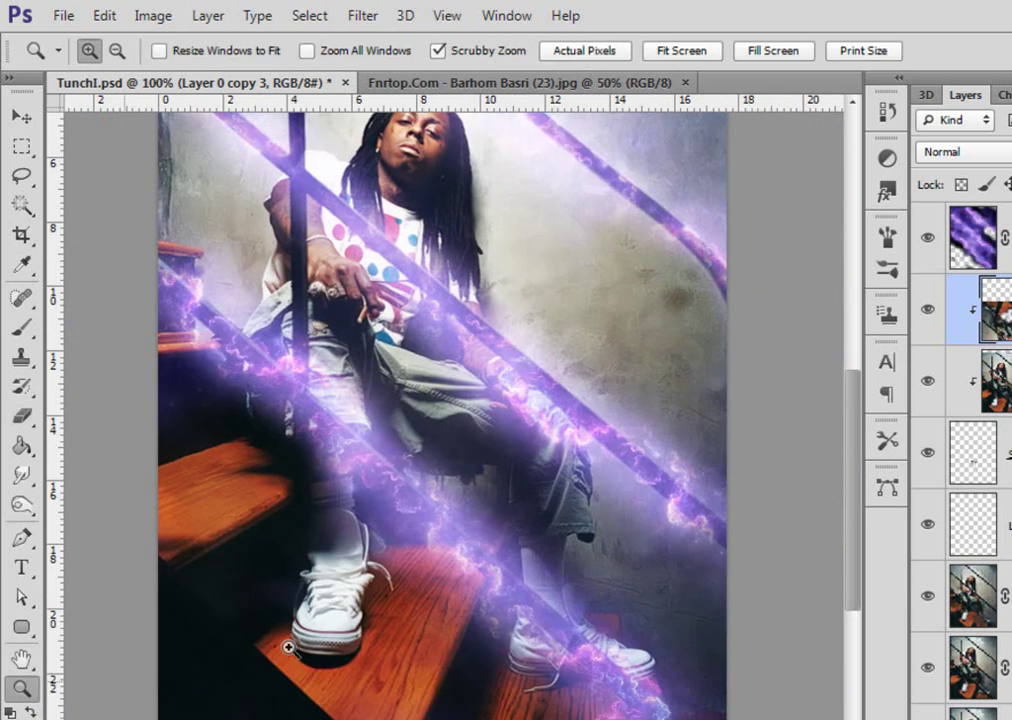
left_click_drag(929, 452, 944, 305)
left_click_drag(933, 430, 929, 315)
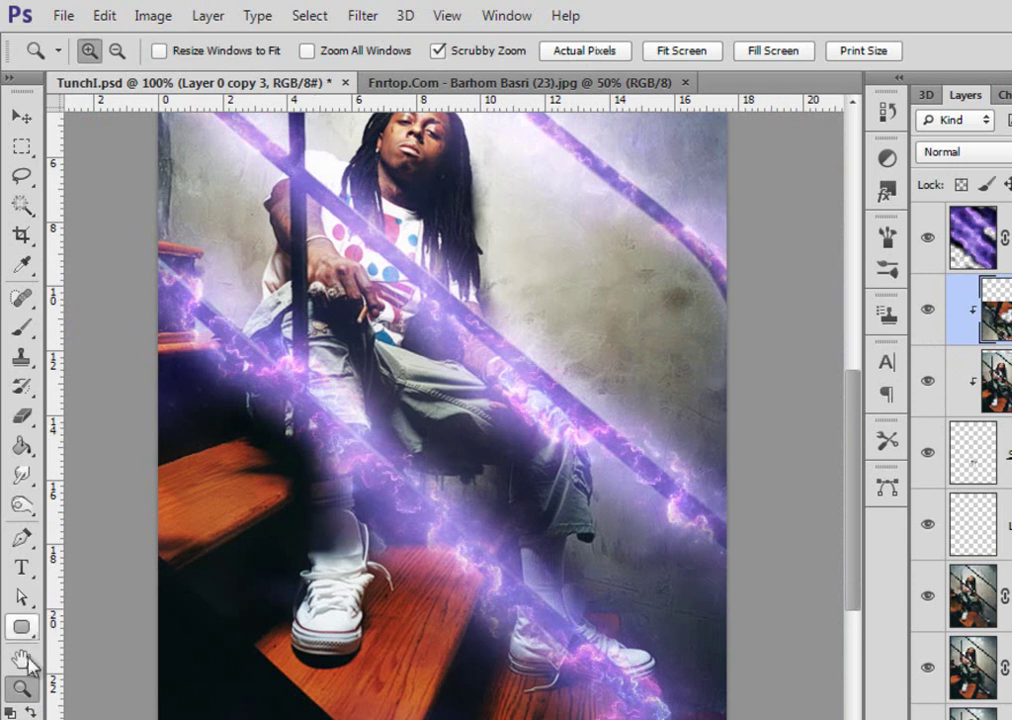
left_click_drag(517, 503, 456, 542)
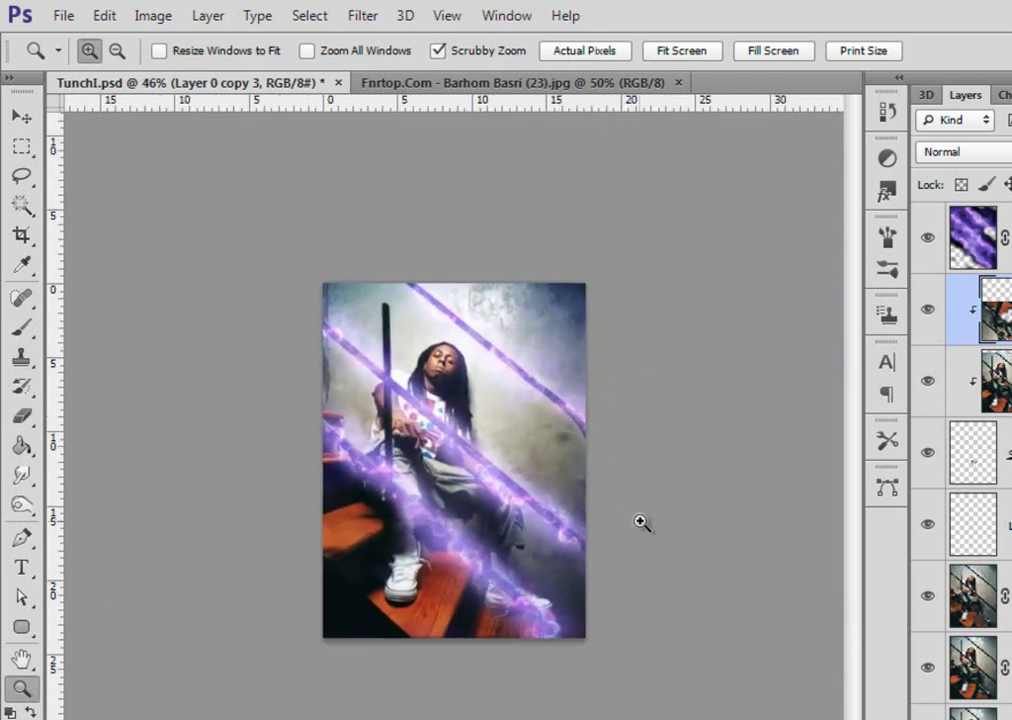
left_click_drag(429, 430, 483, 422)
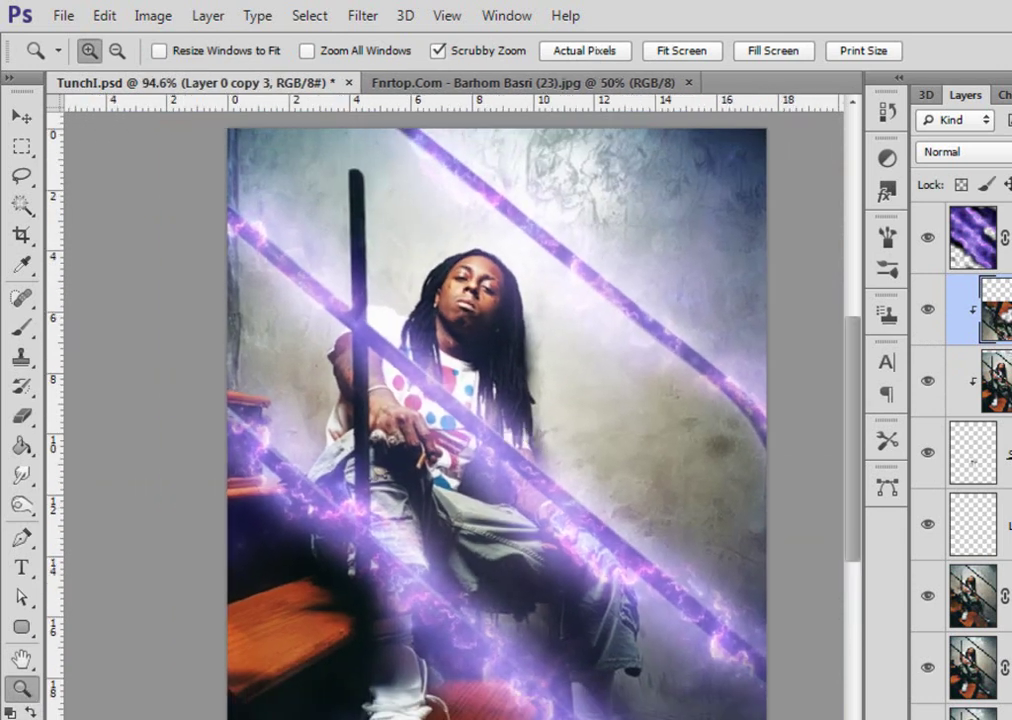
Add a black-to-white Gradient Map adjustment above the nebula layer and set its blend mode to Soft Light
left_click(985, 240)
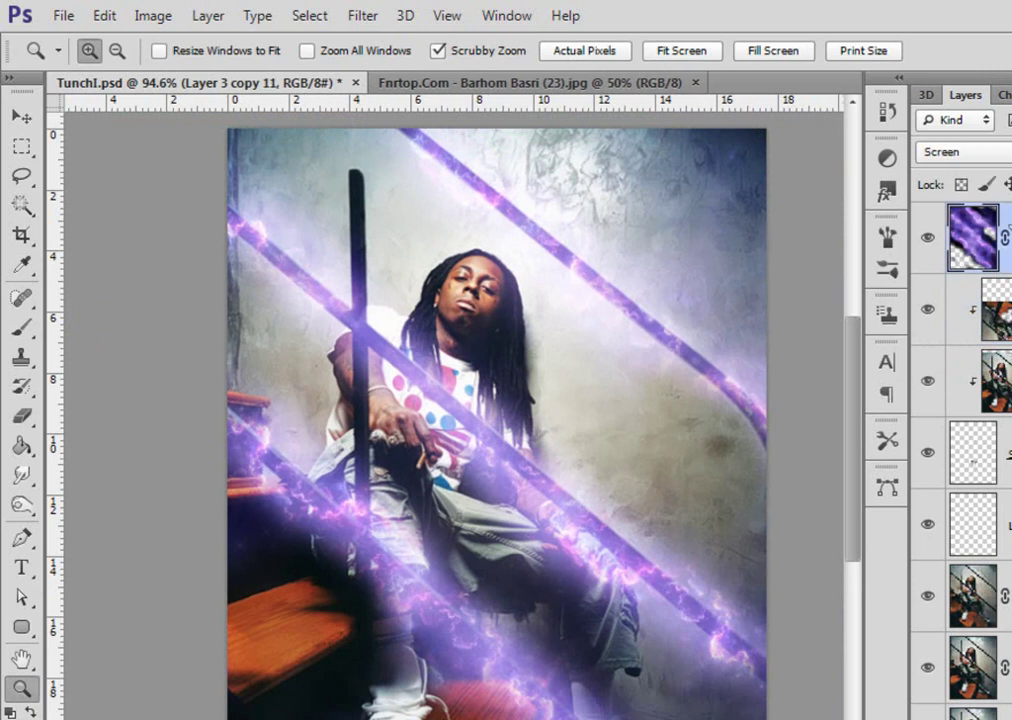
left_click(886, 158)
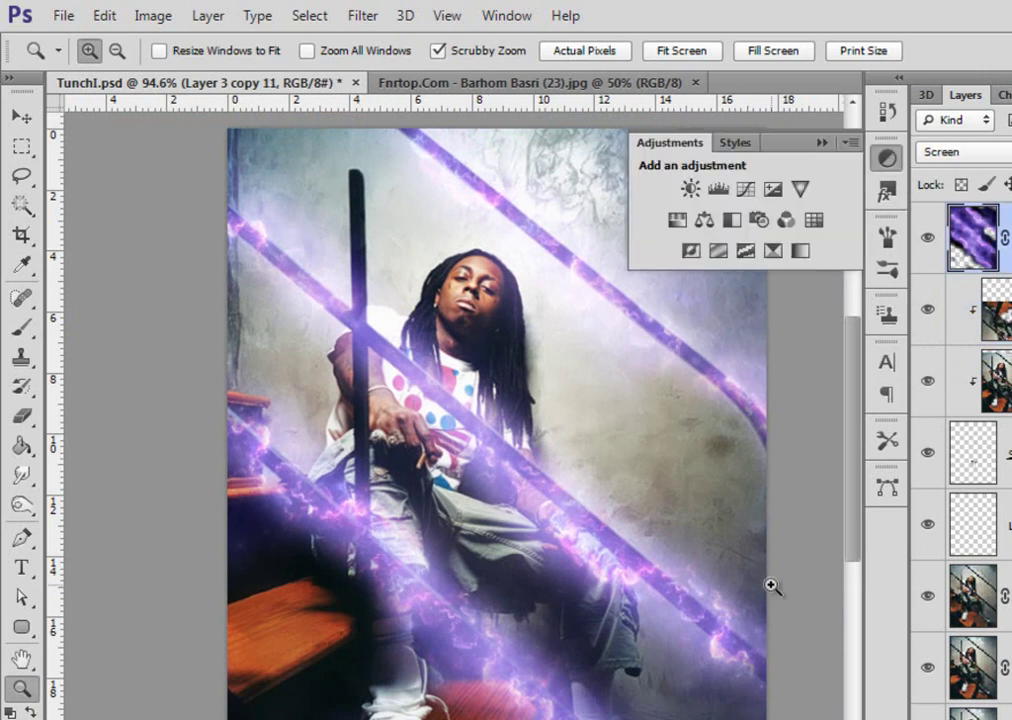
left_click(800, 251)
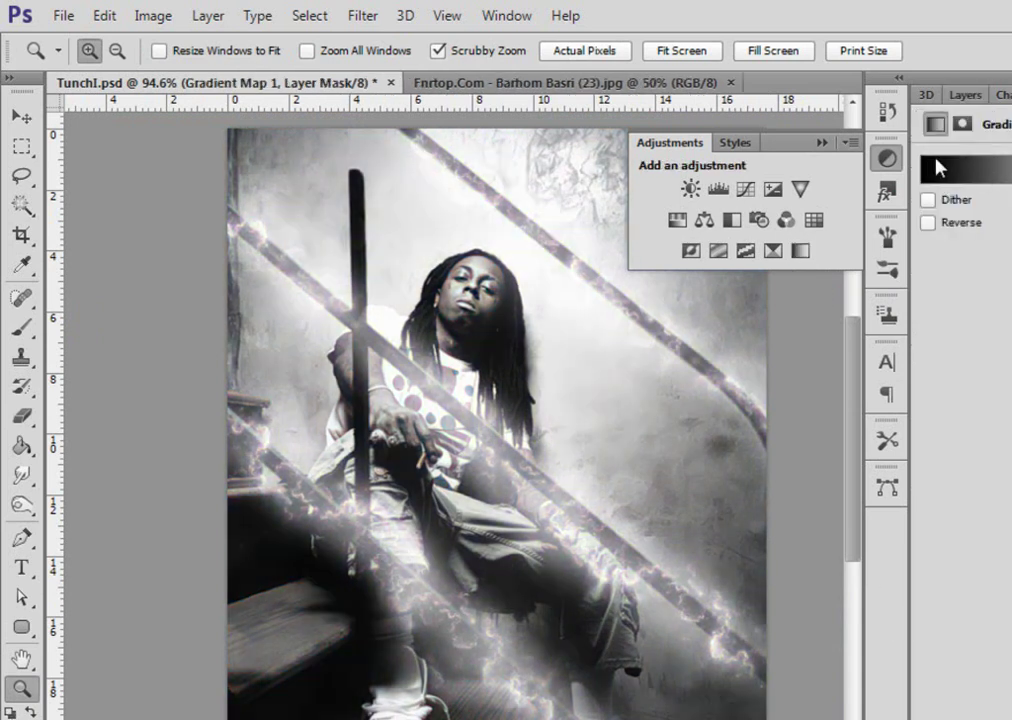
left_click(975, 96)
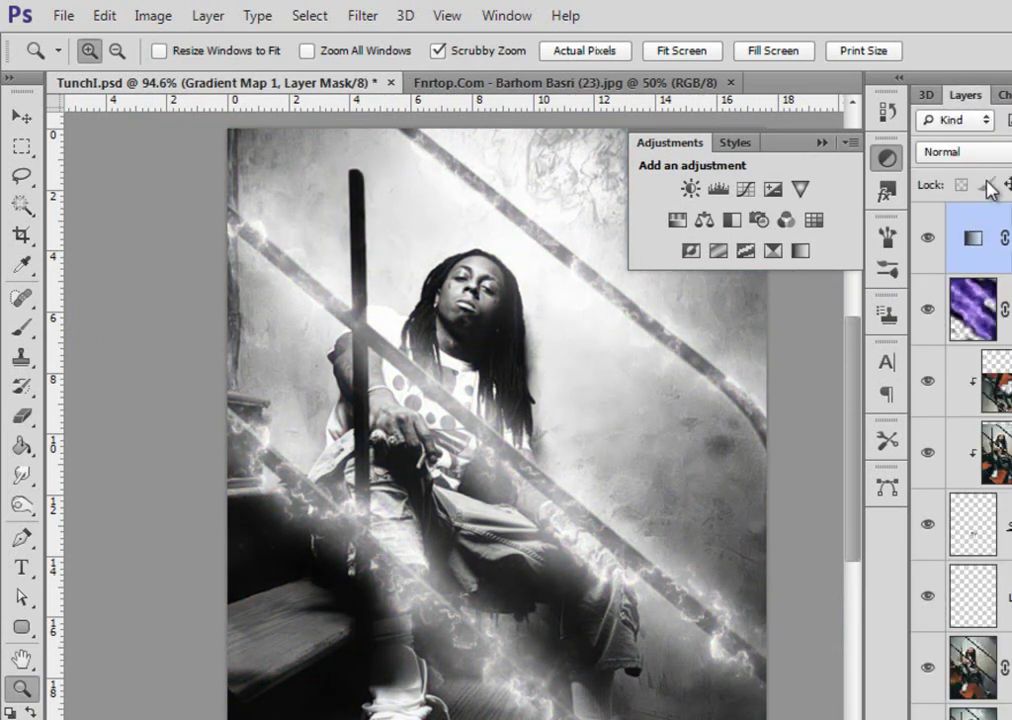
left_click(965, 152)
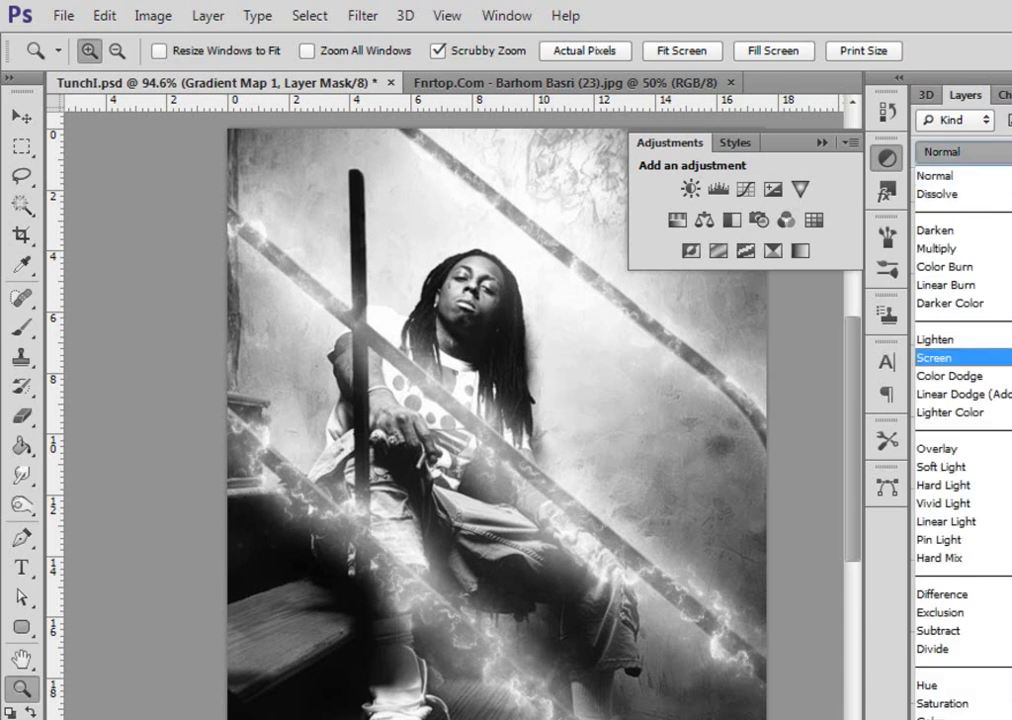
left_click(942, 466)
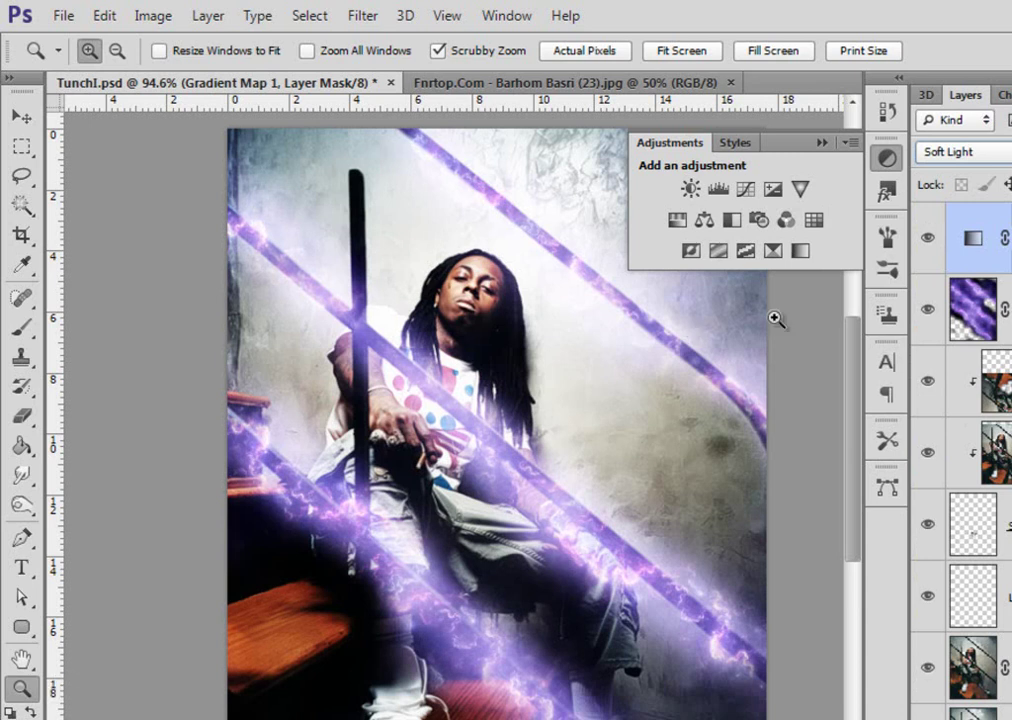
Add a Curves adjustment above the Gradient Map, reshape its RGB curve to lift the darker tones, and toggle it to compare
left_click(745, 190)
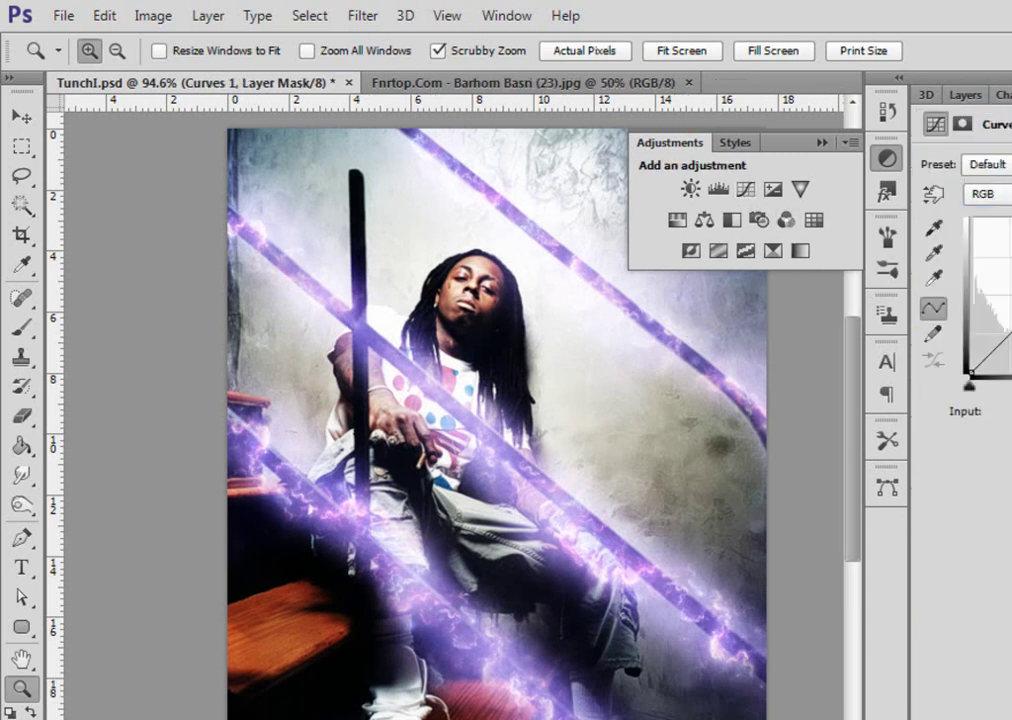
left_click_drag(1006, 332, 1011, 314)
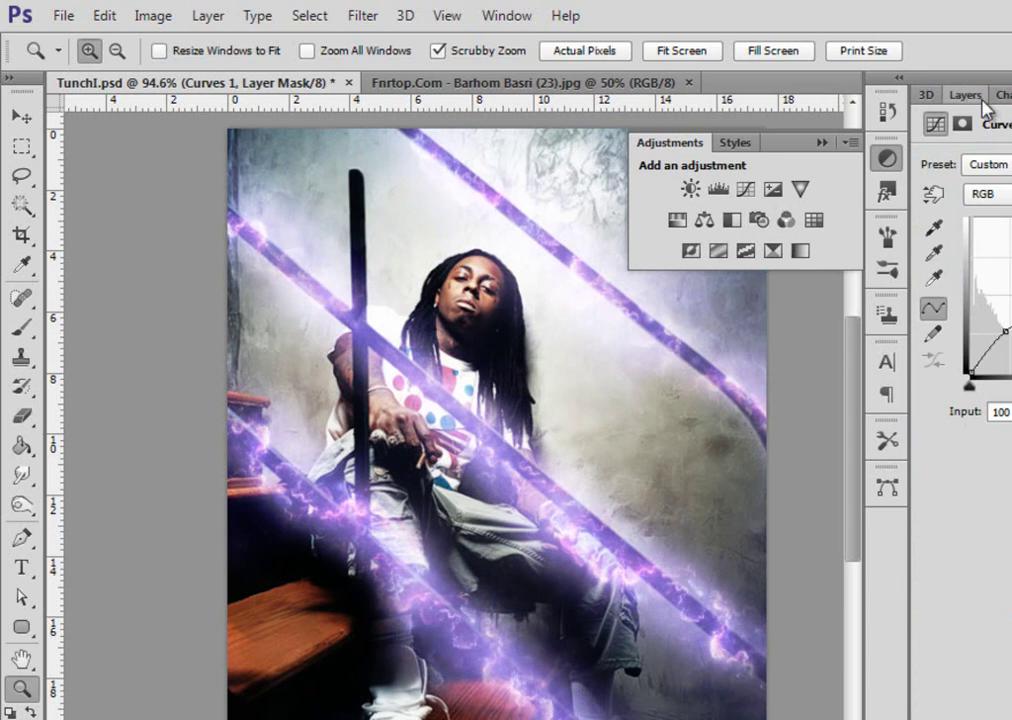
left_click(988, 100)
left_click(930, 239)
left_click(931, 239)
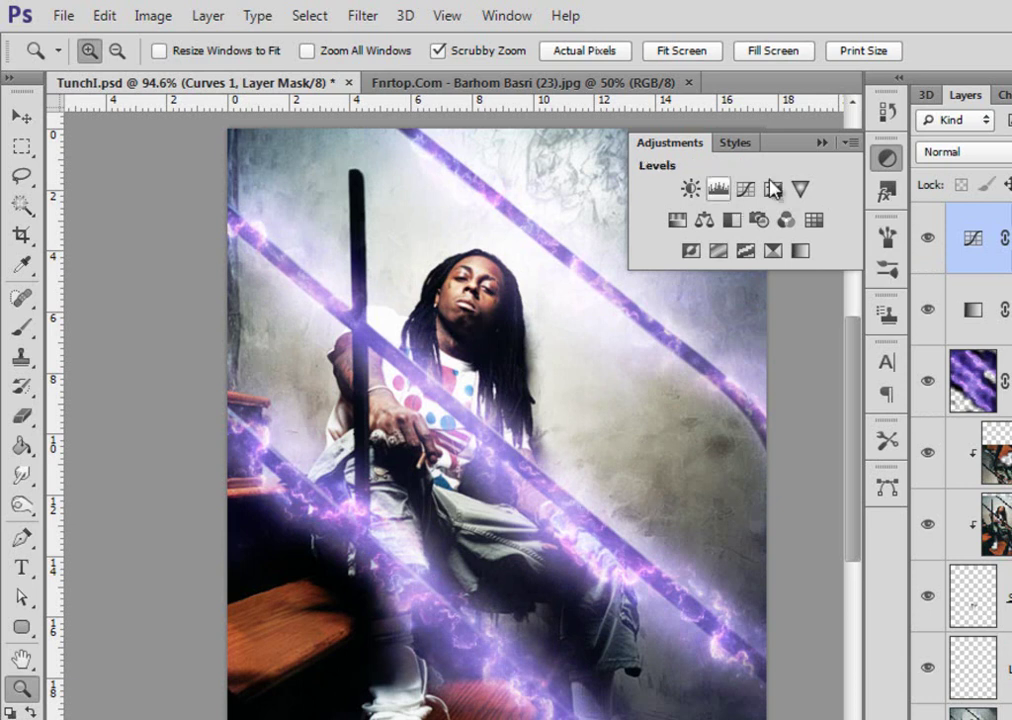
left_click(822, 144)
left_click_drag(855, 455, 880, 480)
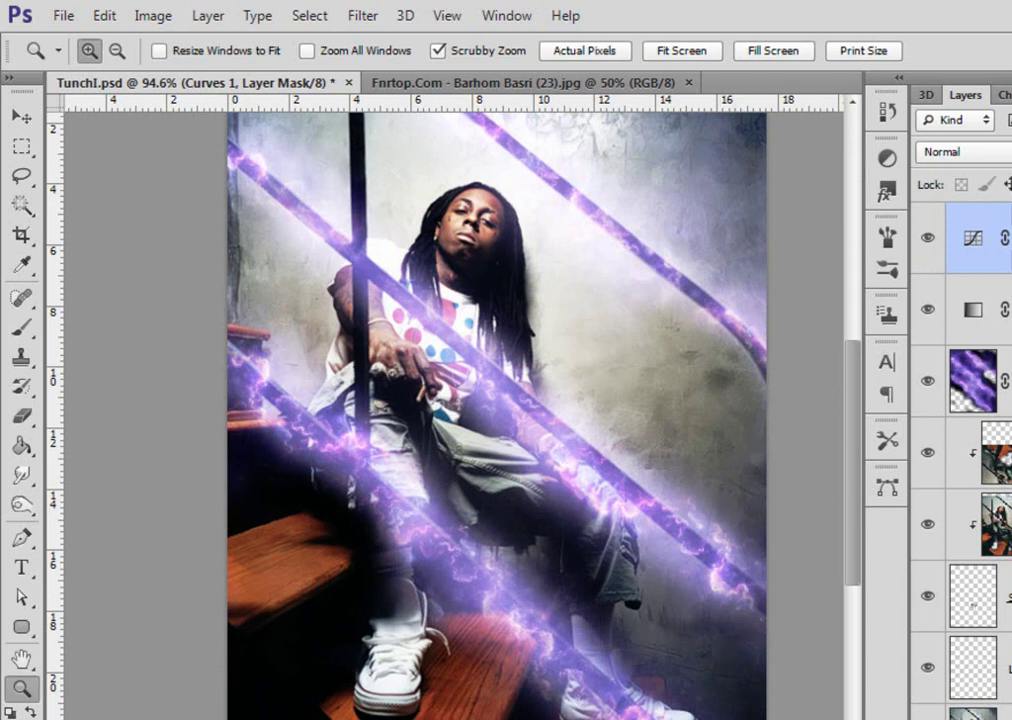
Add the black caption "Step out" in 72 pt PowerChord on a new layer over the wall beside the man
key("ctrl+shift+alt+n")
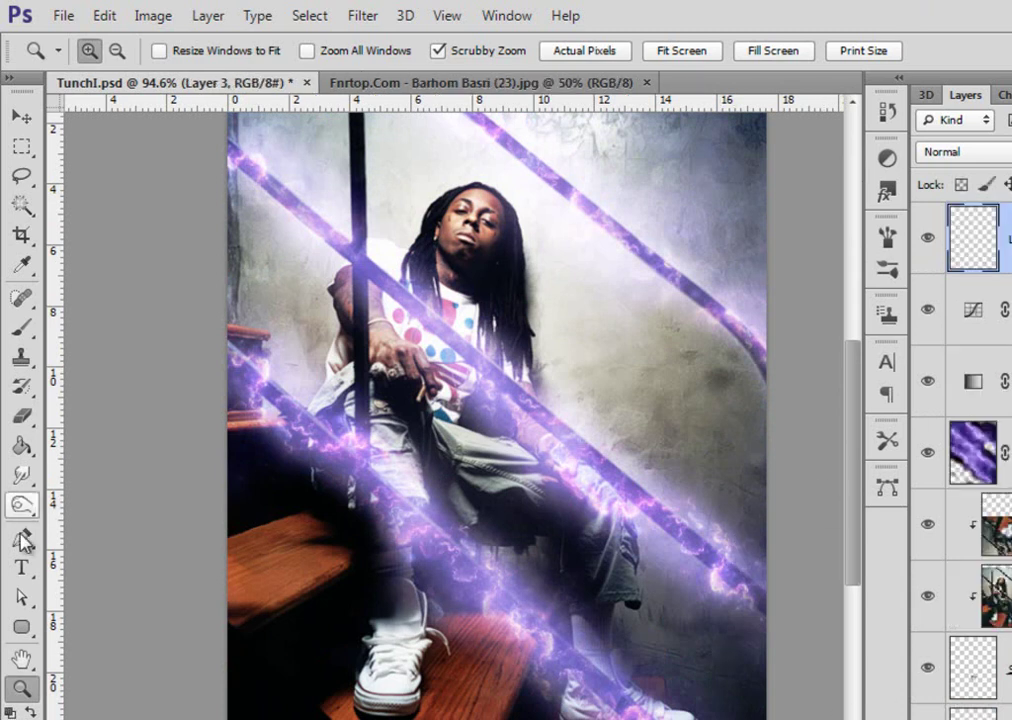
left_click(21, 567)
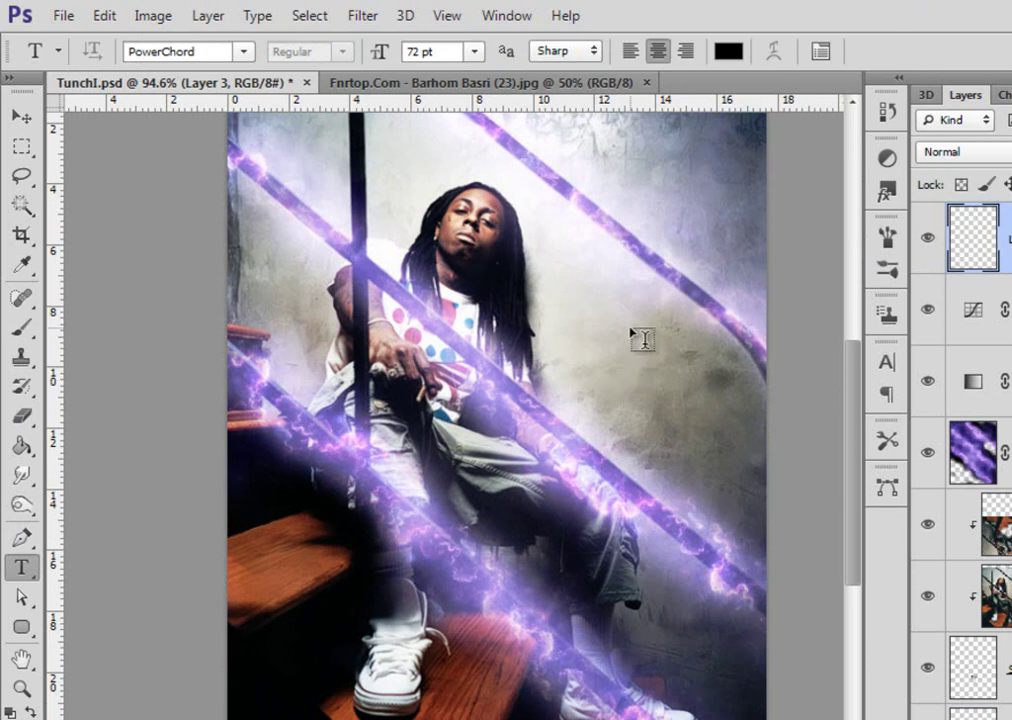
left_click(657, 332)
type("d")
key("BackSpace")
type("S")
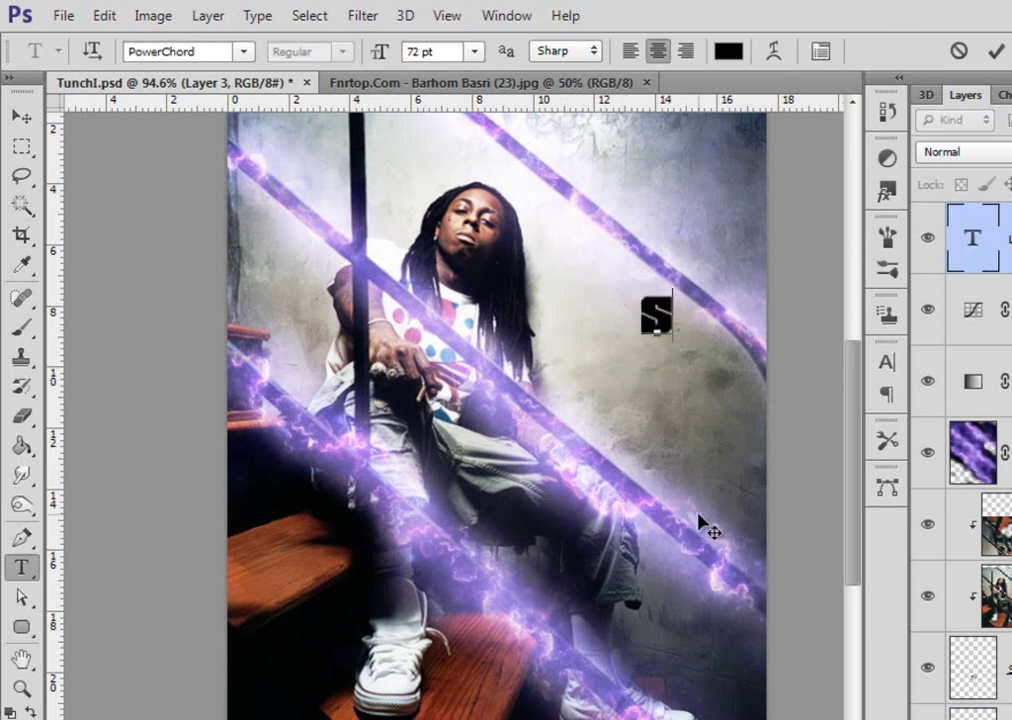
type("te[")
key("BackSpace")
type("p")
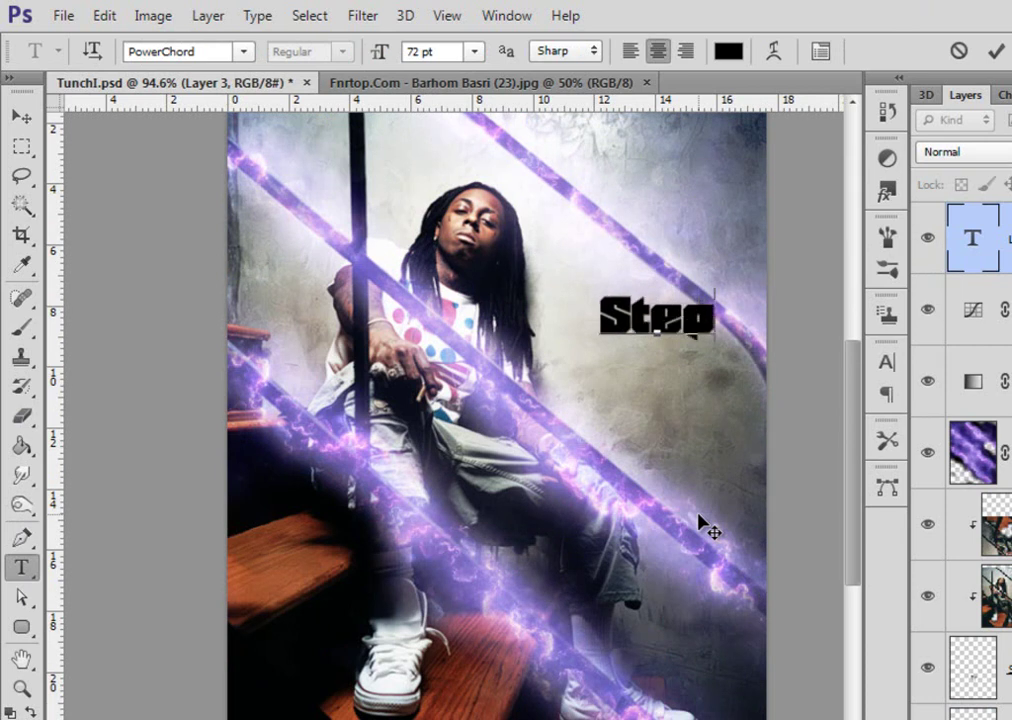
type(" out")
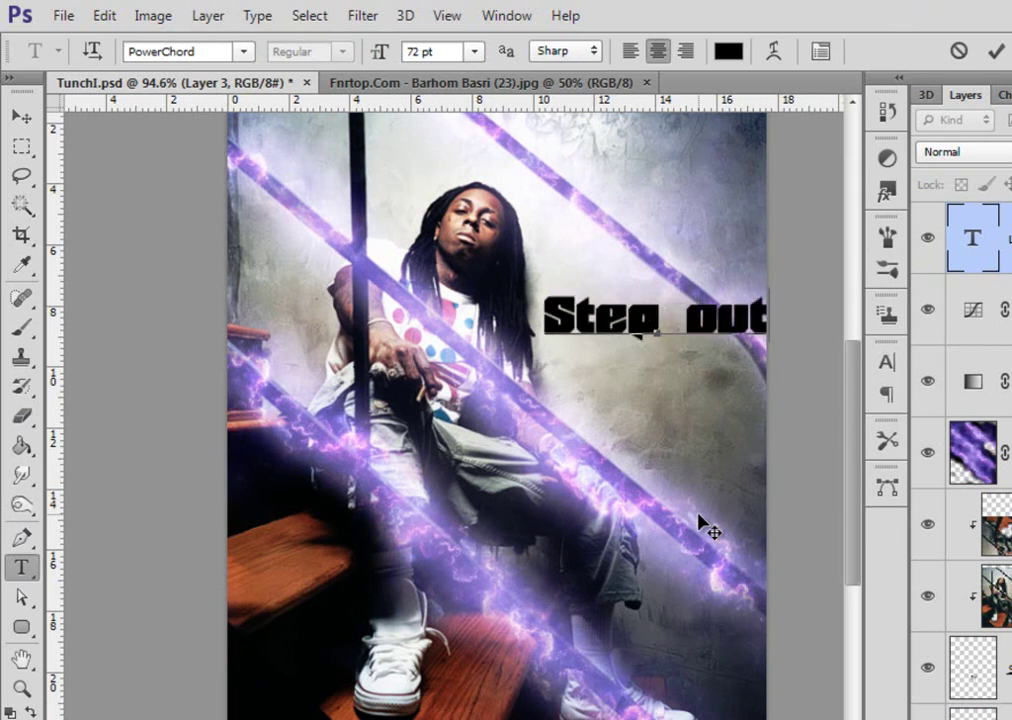
Try rotating the "Step out" caption by about 37° to follow the handrail, and delete its text layer
left_click(21, 116)
key("ctrl+t")
left_click_drag(766, 428, 691, 529)
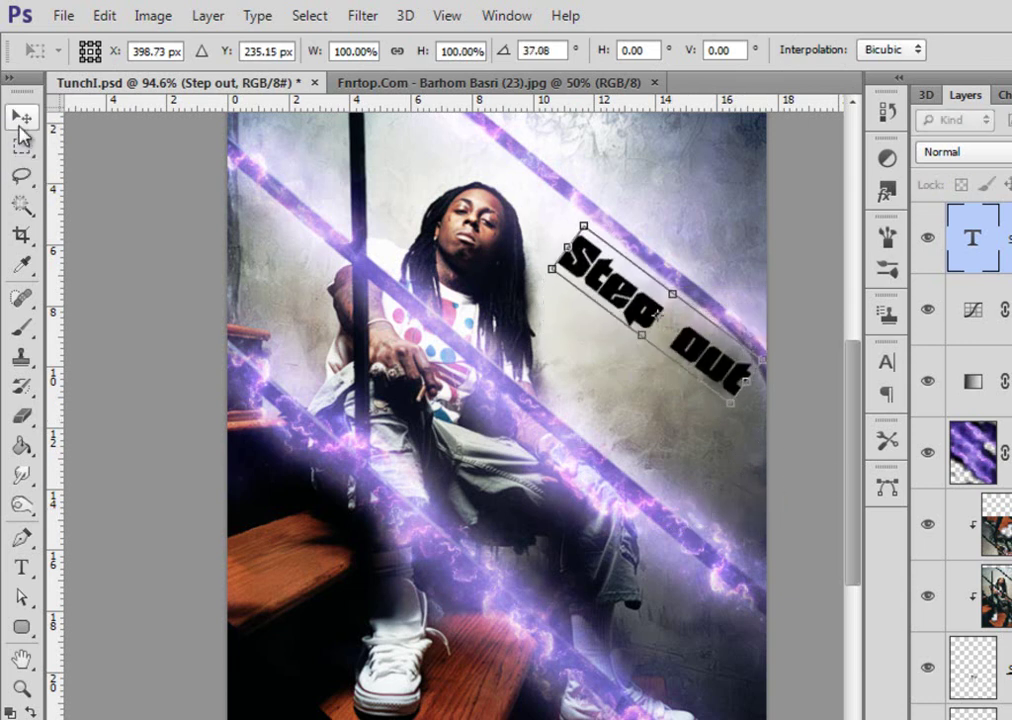
left_click(20, 127)
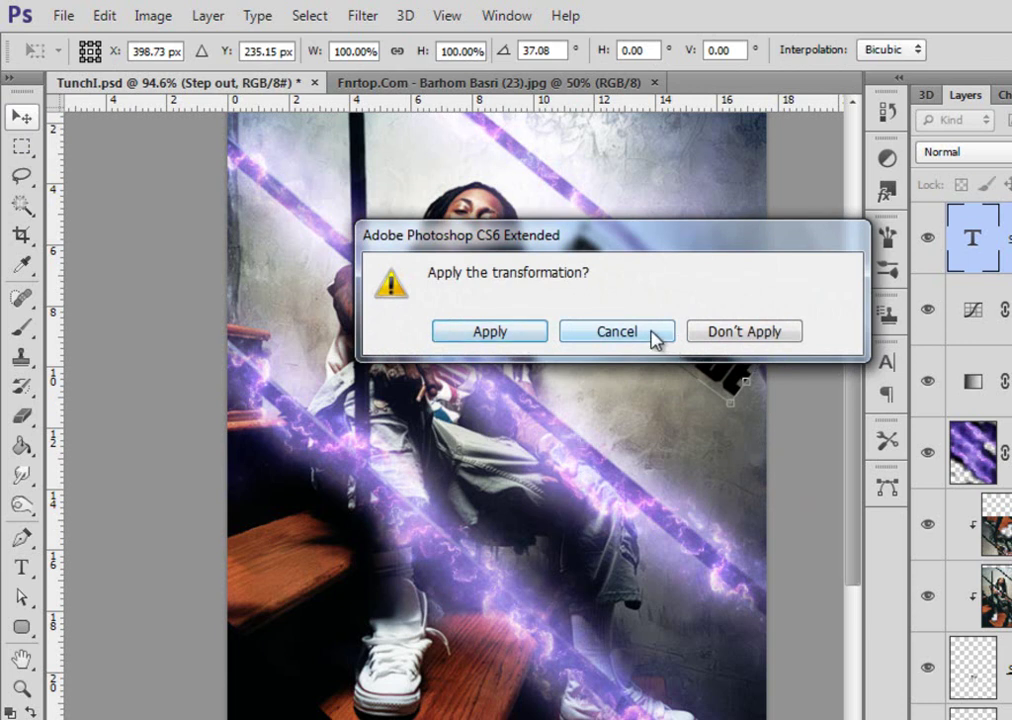
left_click(718, 332)
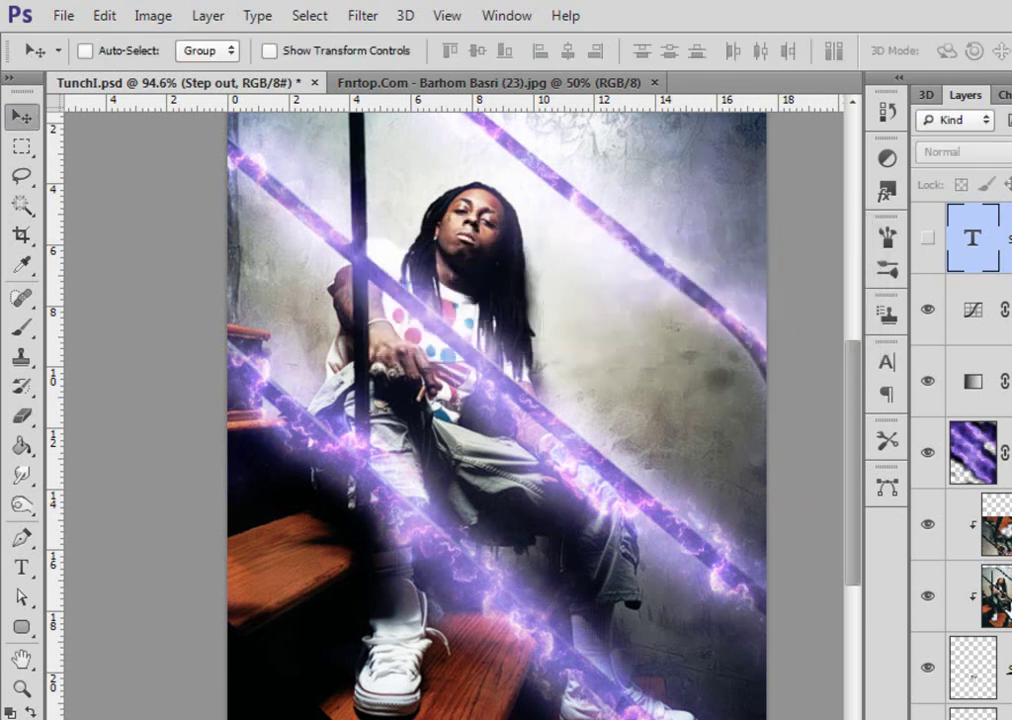
left_click(990, 309)
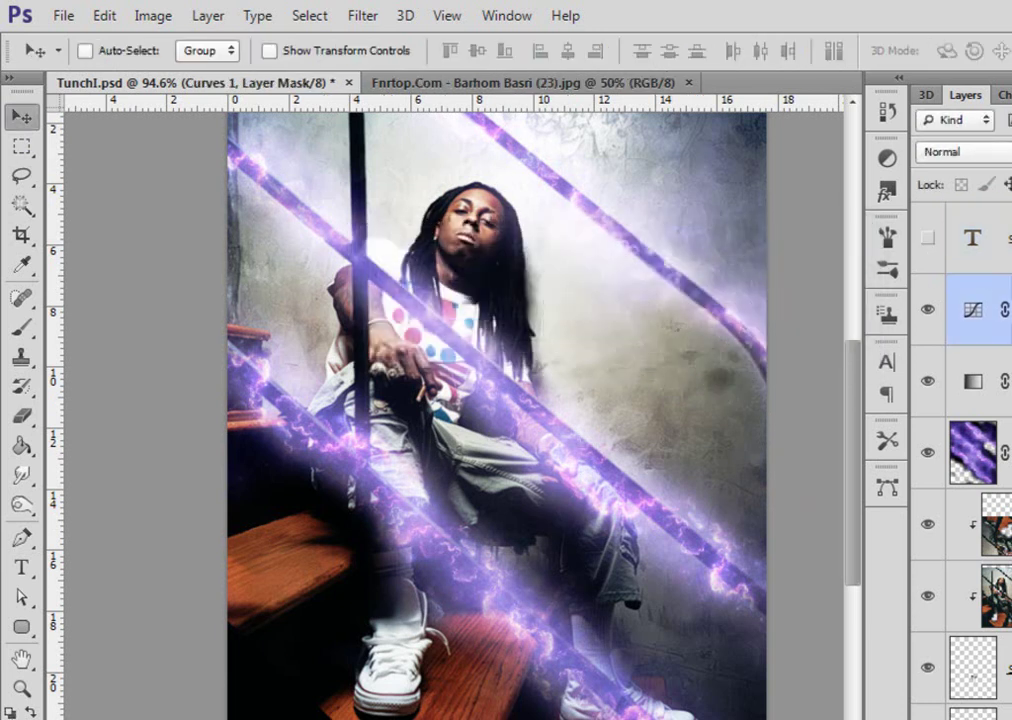
left_click(990, 238)
key("Delete")
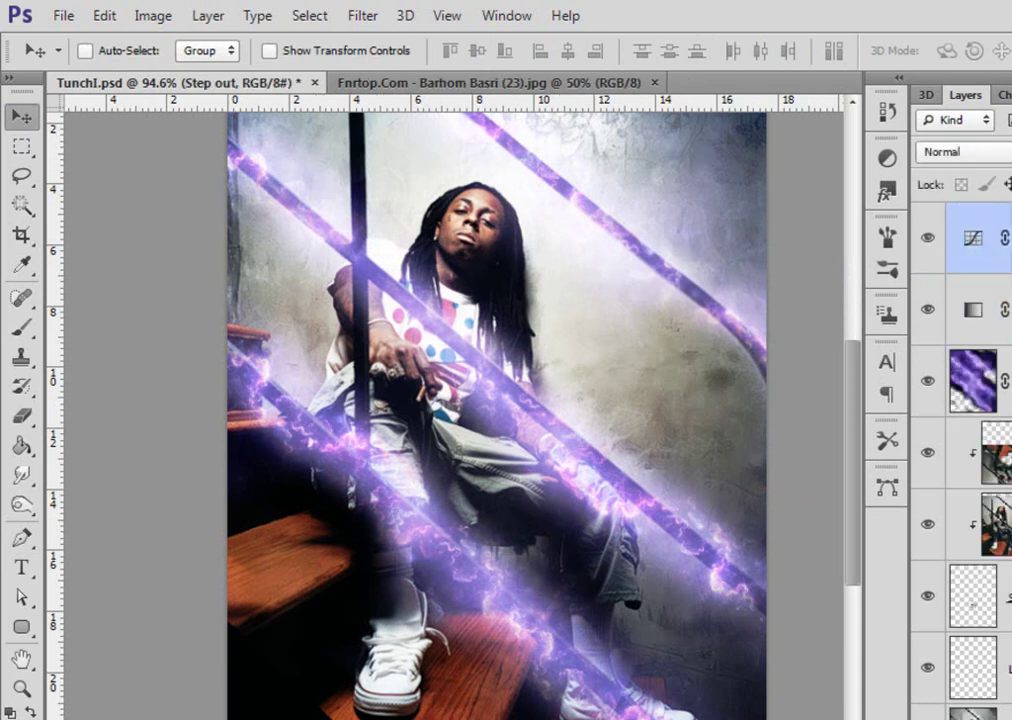
Create a new layer above the Curves adjustment, select the whole canvas, fill it with white and deselect
key("ctrl+alt+shift+n")
left_click(21, 146)
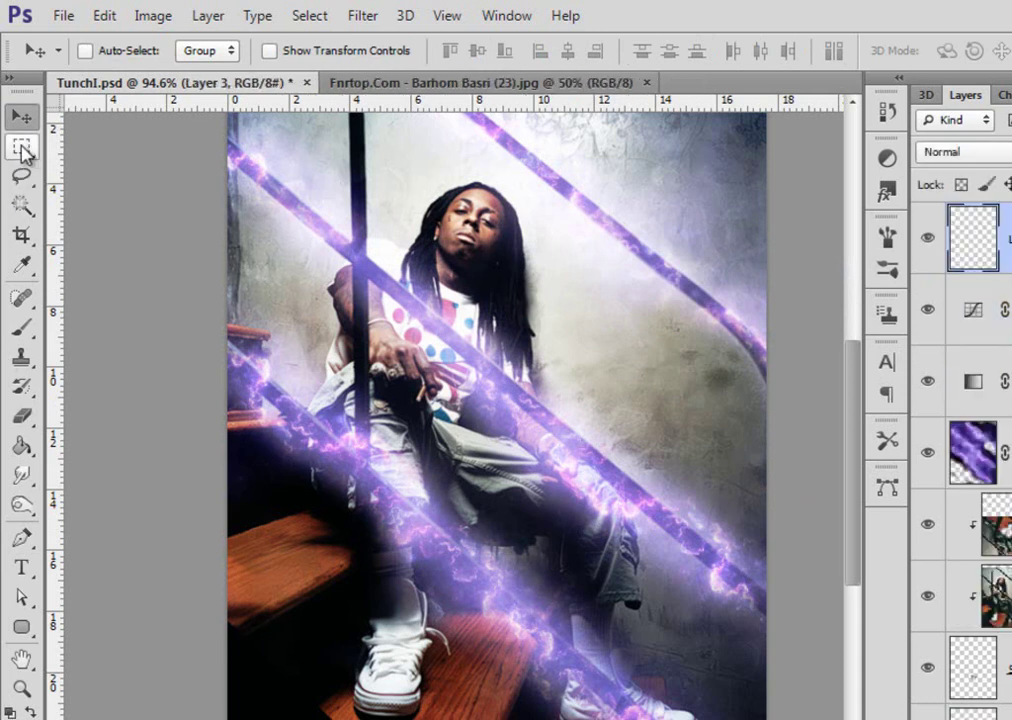
left_click(19, 692)
left_click_drag(609, 385, 546, 397)
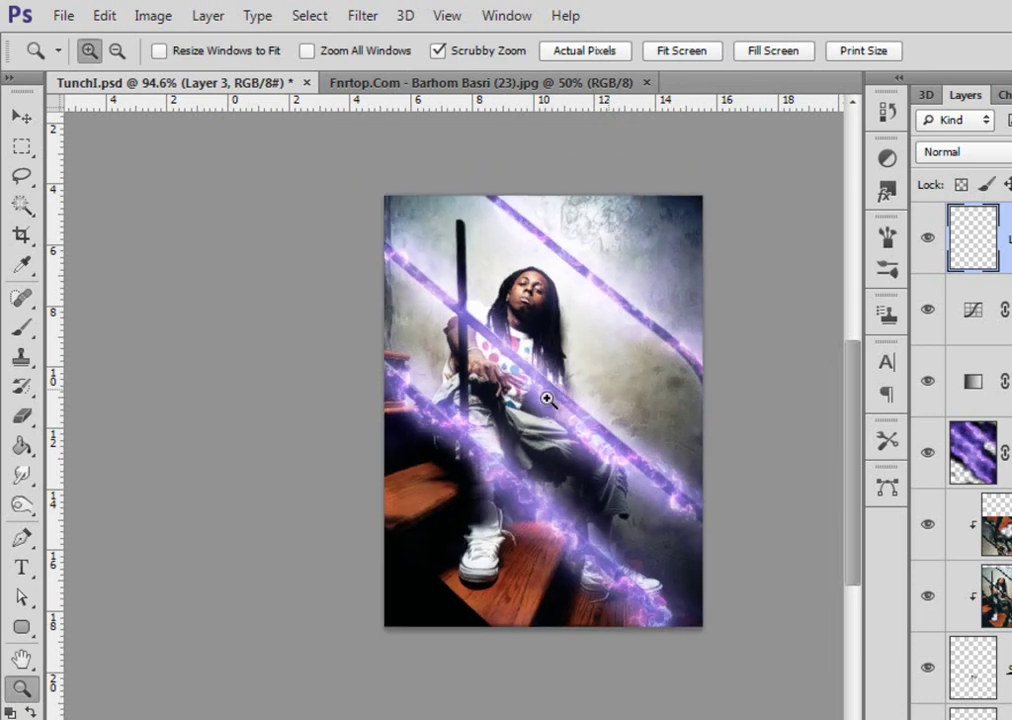
left_click(22, 146)
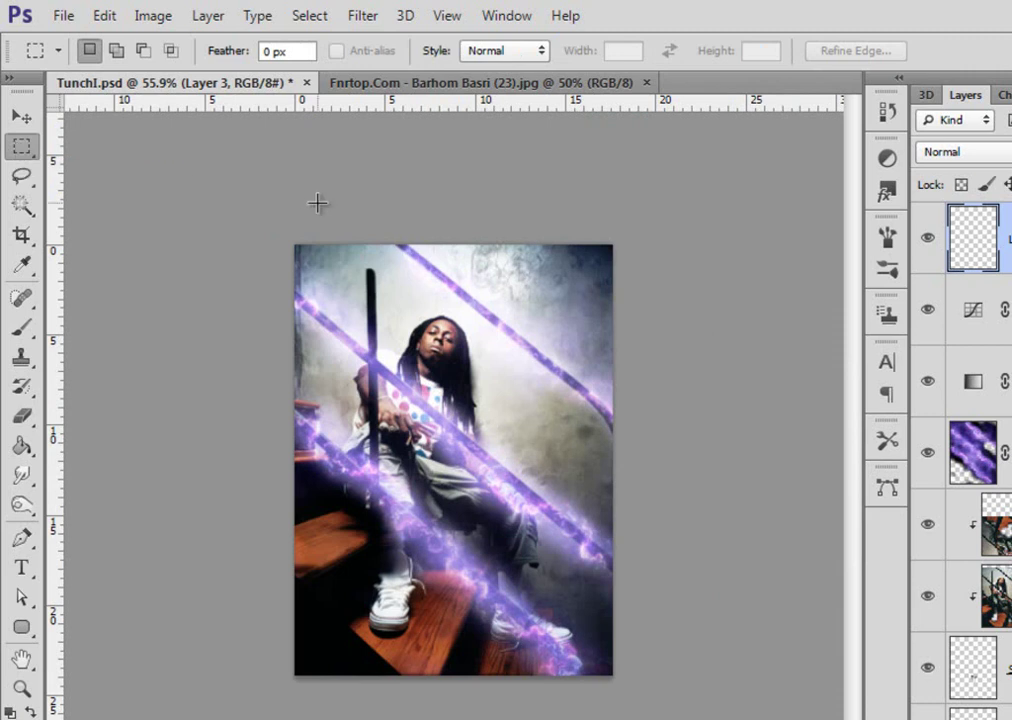
left_click_drag(275, 221, 690, 705)
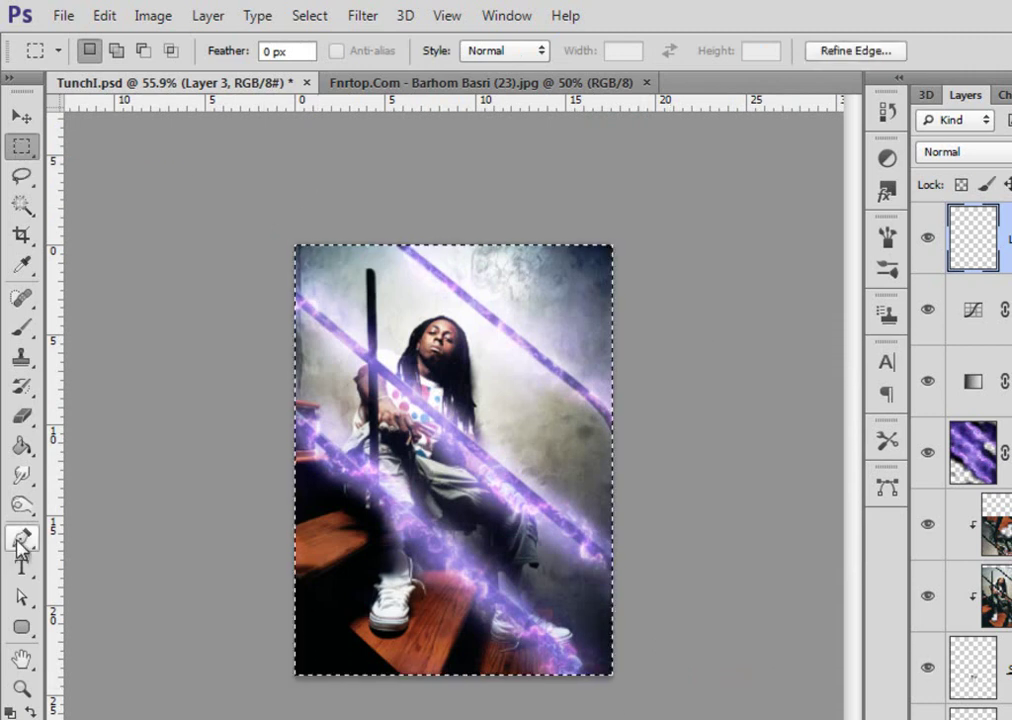
left_click(21, 445)
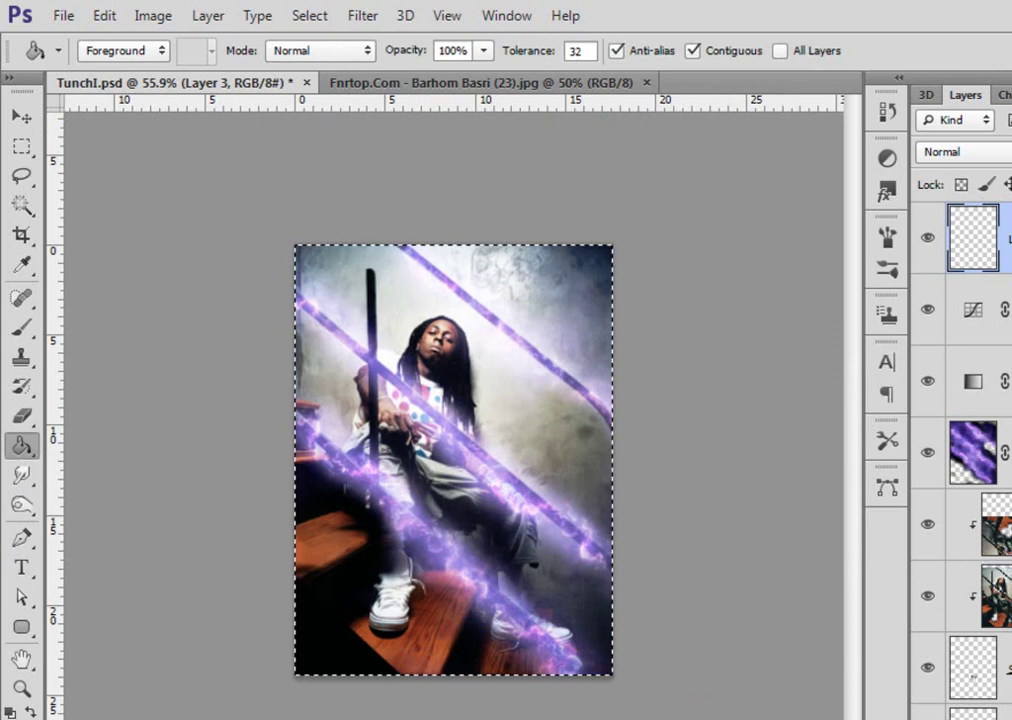
left_click(448, 434)
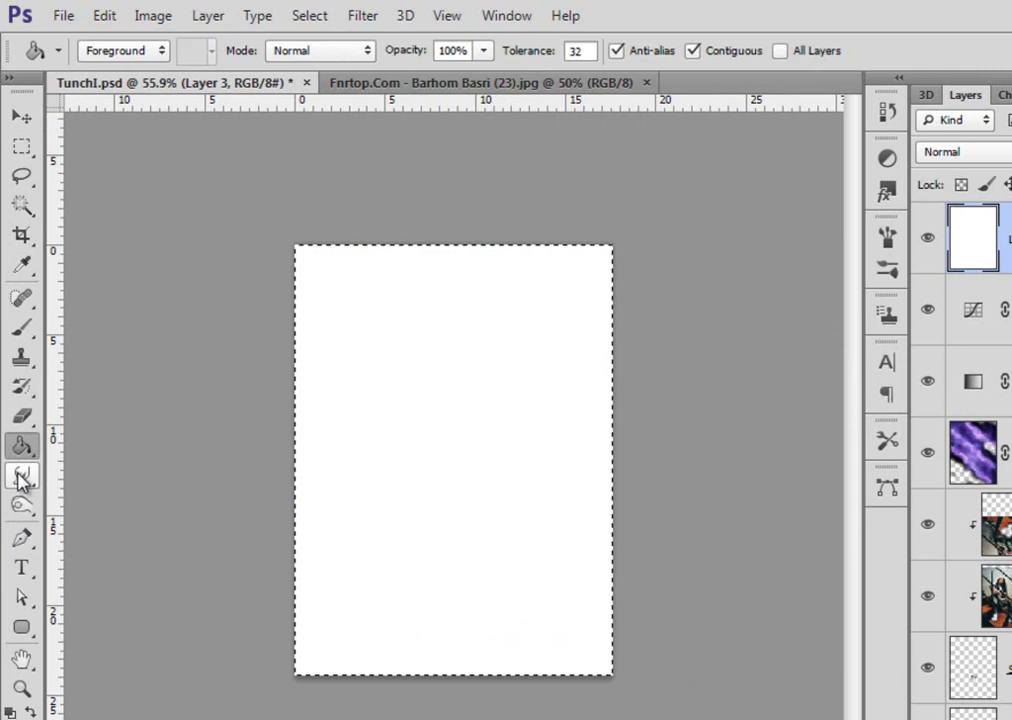
key("ctrl+d")
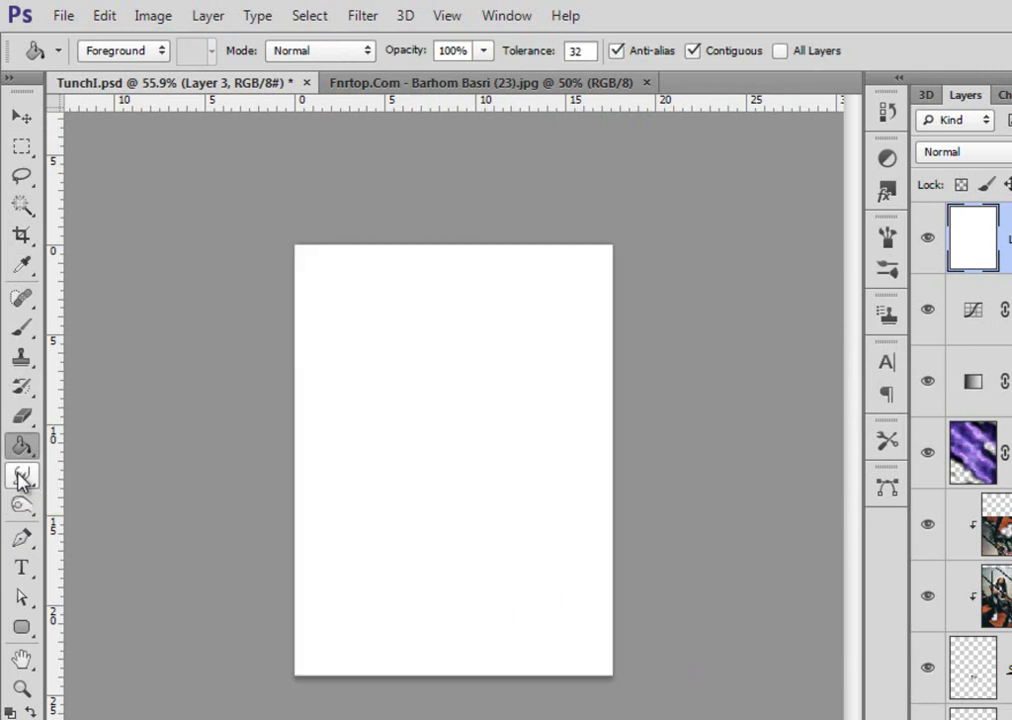
Set the white layer's blend mode to Soft Light
left_click(21, 117)
double_click(19, 690)
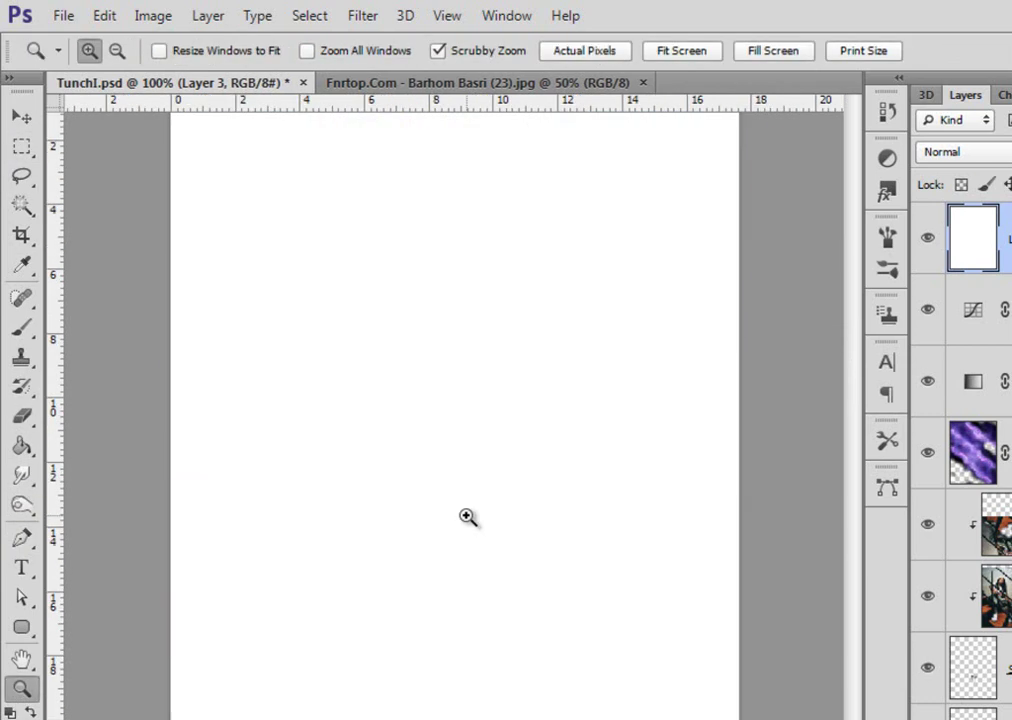
left_click(1000, 156)
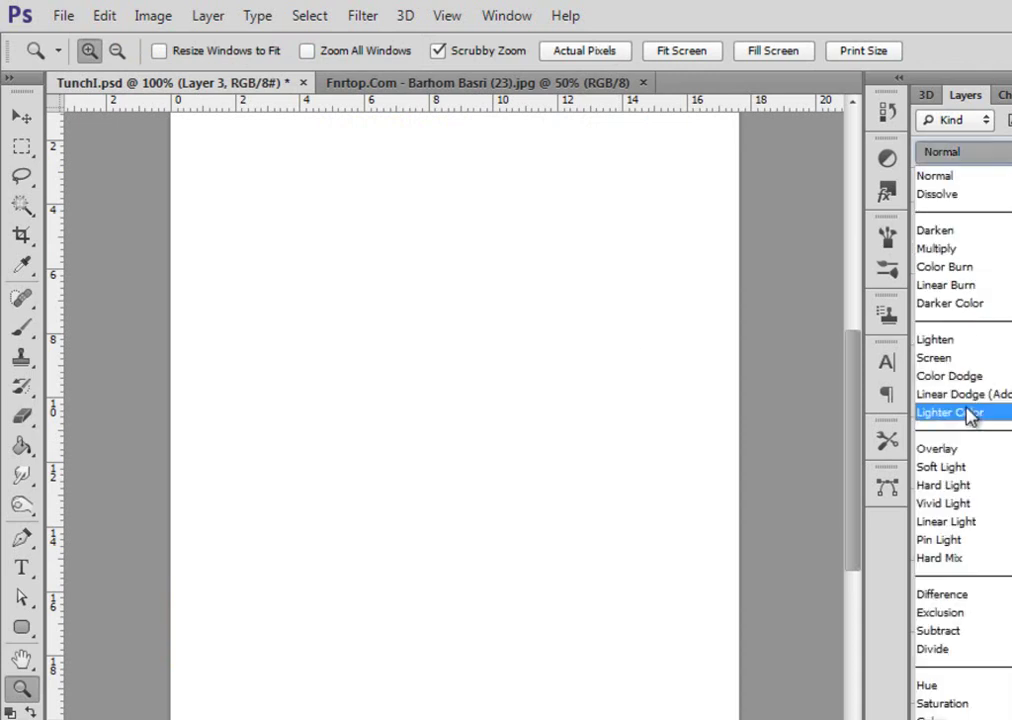
left_click(985, 468)
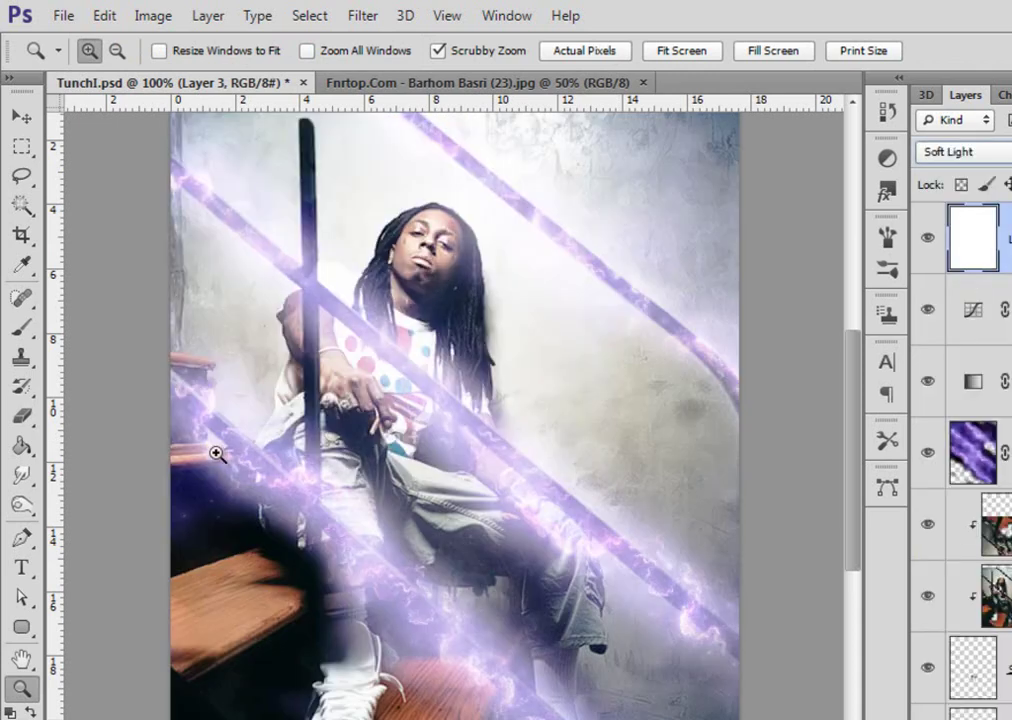
Rotate the white Soft Light layer by about 21° and shift it so its slanted edge crosses the seated man
left_click(21, 117)
key("ctrl+t")
left_click(22, 689)
left_click_drag(470, 578, 378, 590)
left_click_drag(669, 661, 490, 648)
left_click_drag(498, 481, 545, 503)
left_click_drag(740, 560, 743, 526)
mouse_move(484, 537)
left_mouse_down()
mouse_move(494, 537)
mouse_move(486, 547)
left_mouse_up()
left_click_drag(716, 531, 723, 520)
left_click_drag(490, 534, 497, 540)
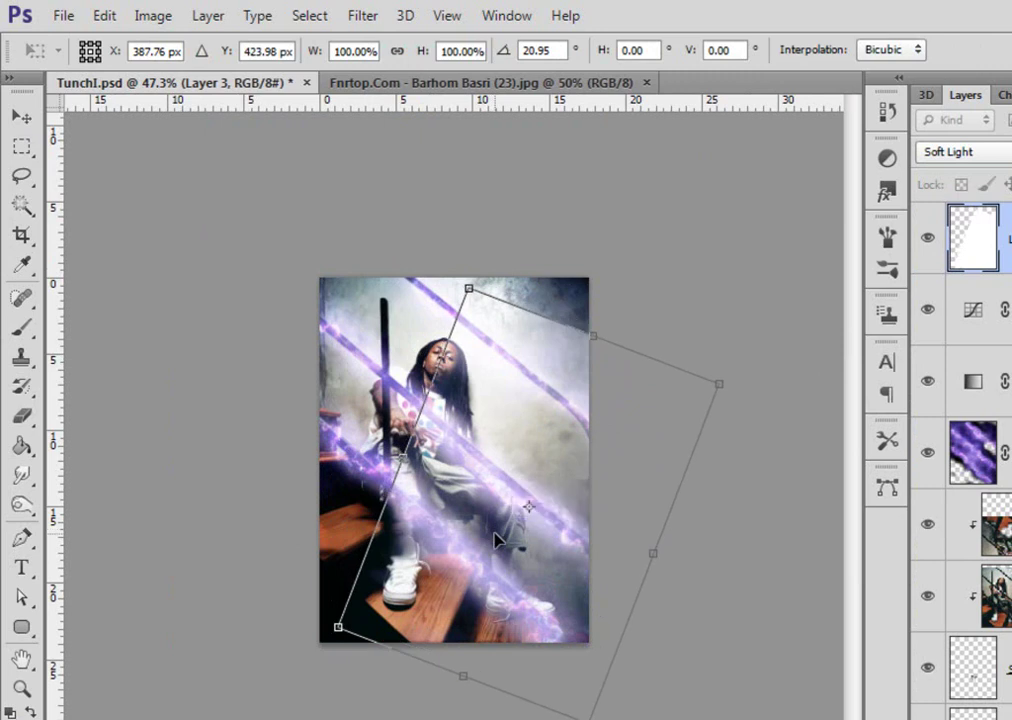
Stretch the rotated white layer to about 132% height past both ends of the canvas and apply the transformation
left_click_drag(596, 330, 615, 275)
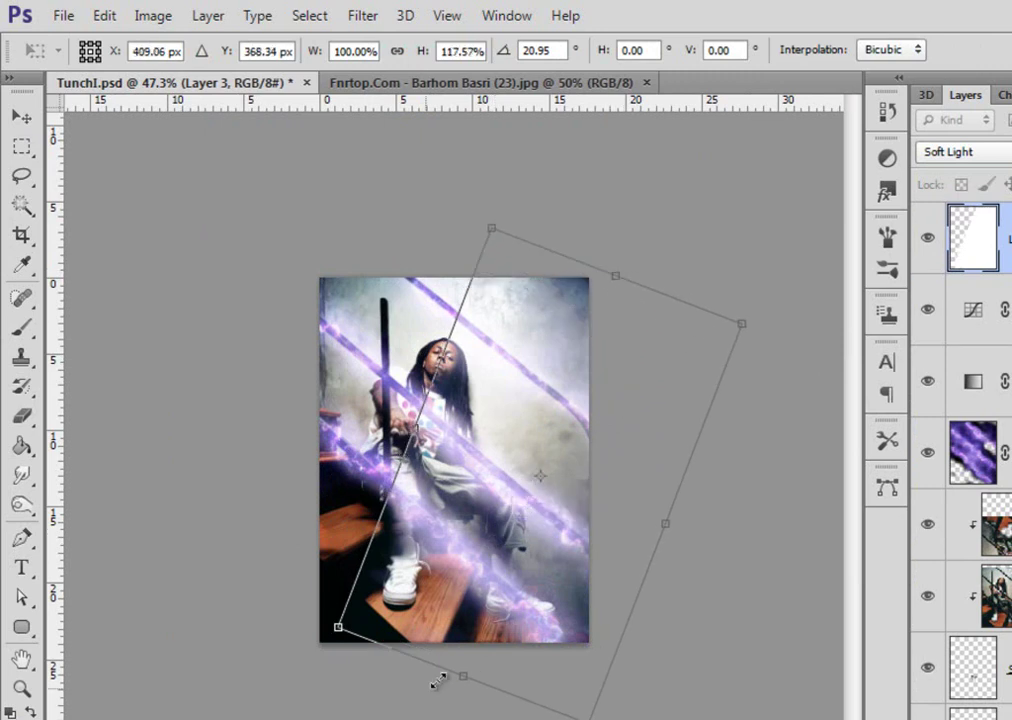
left_click_drag(450, 678, 472, 716)
left_click(22, 118)
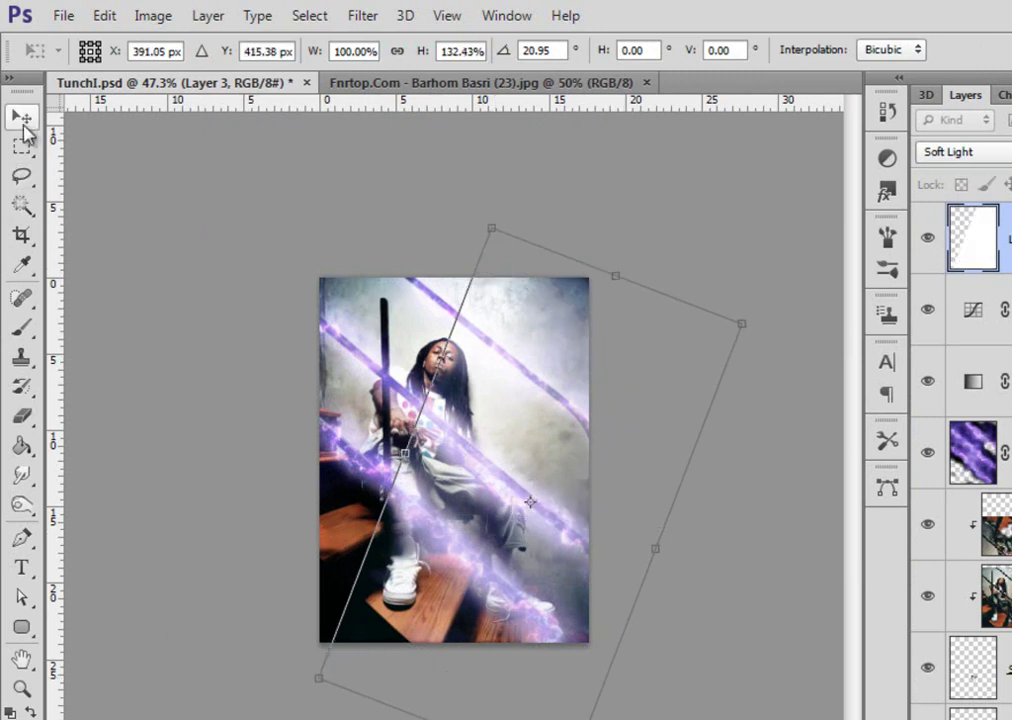
left_click(486, 334)
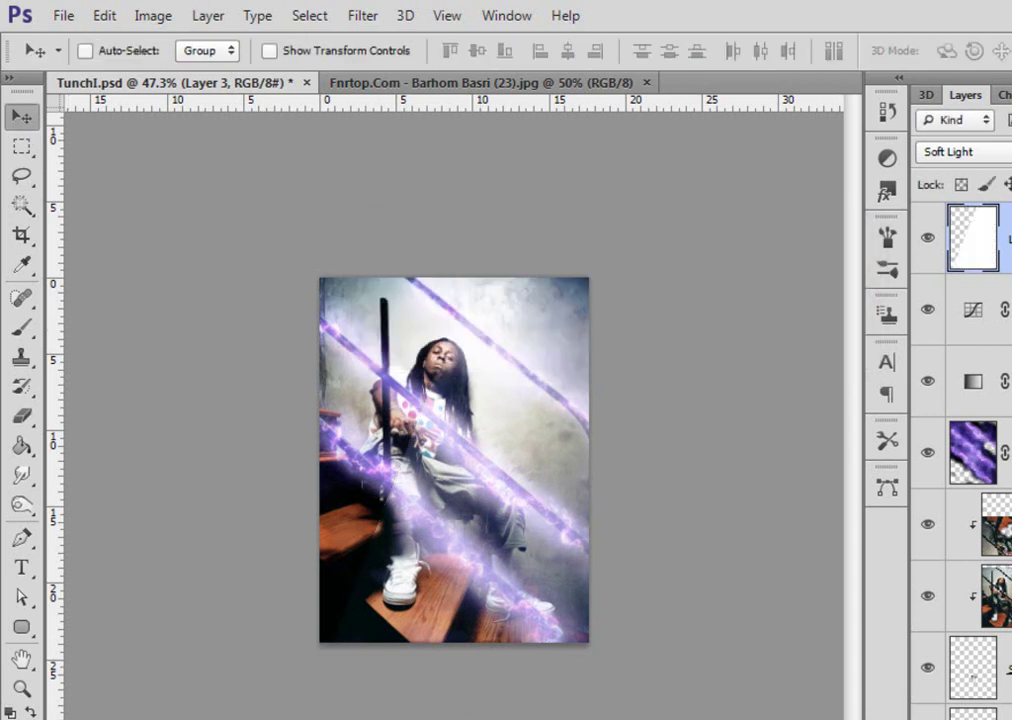
Add a layer mask to the white layer and load the Basic Brushes set for painting on it
double_click(21, 688)
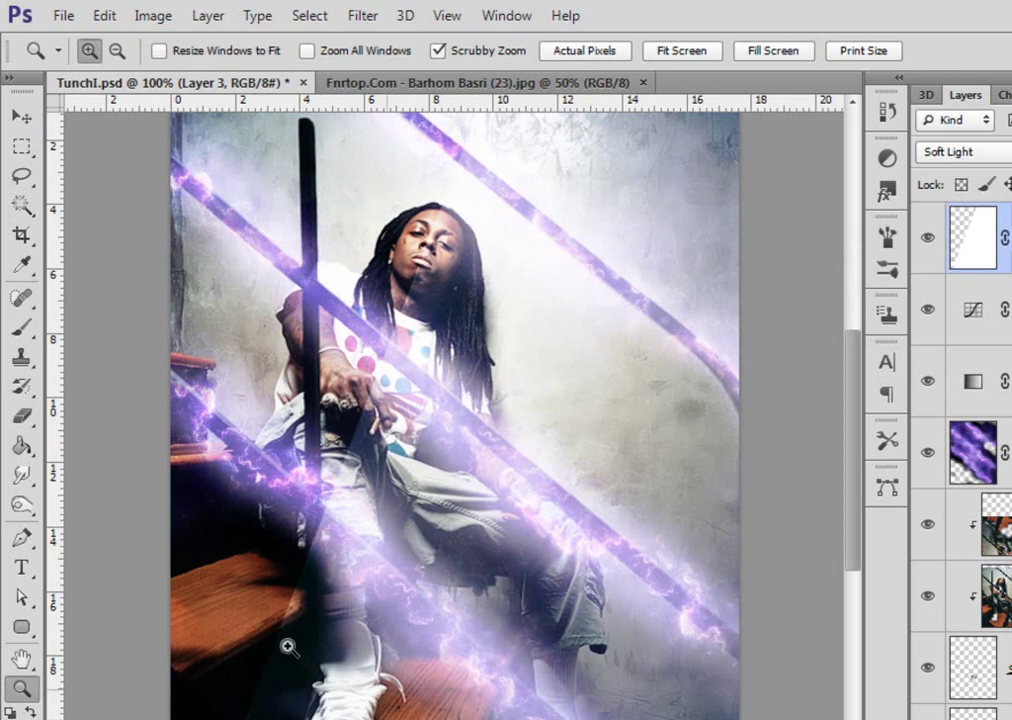
key("ctrl+backslash")
left_click(27, 328)
right_click(369, 204)
left_click(1005, 230)
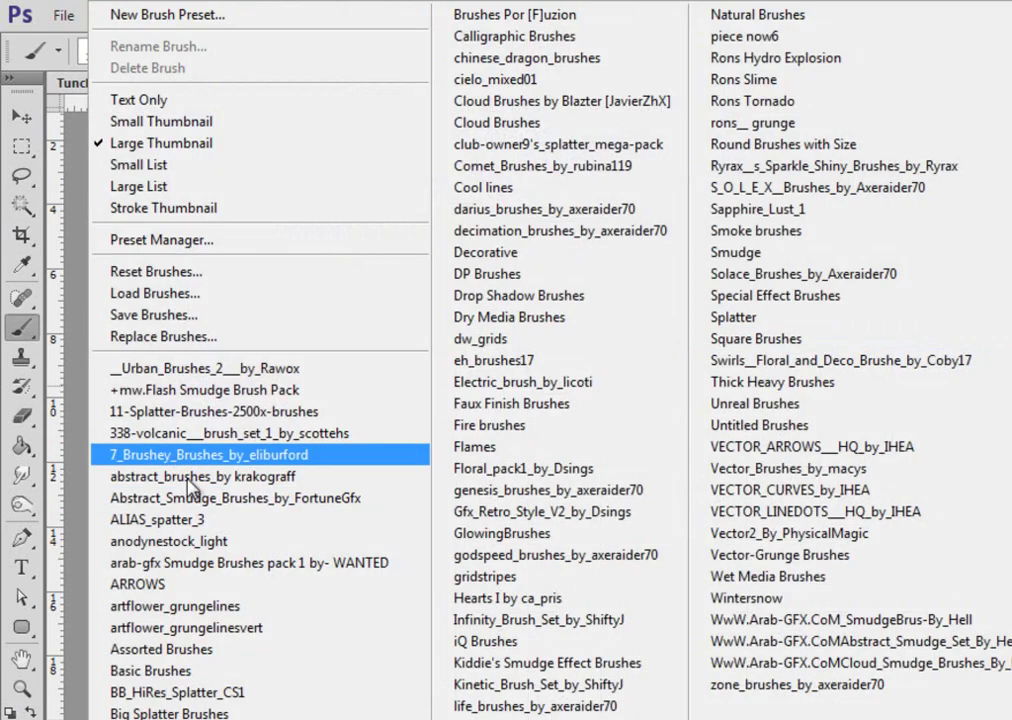
left_click(226, 674)
left_click(455, 336)
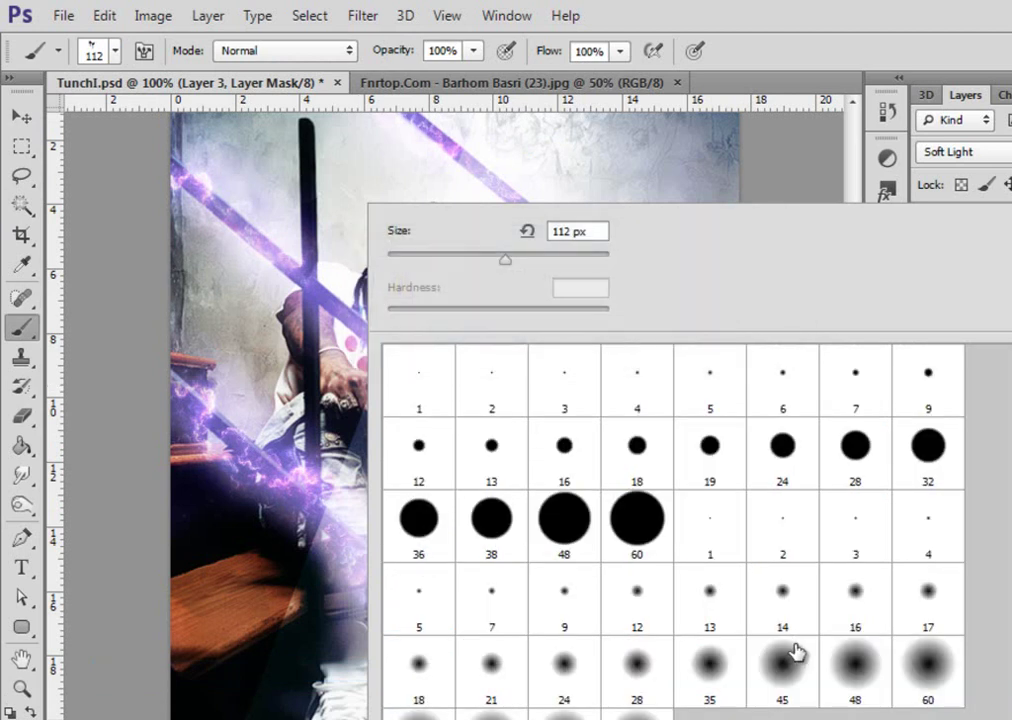
Choose the 100 px soft round brush for painting the white layer's mask
left_click(491, 714)
left_click(419, 714)
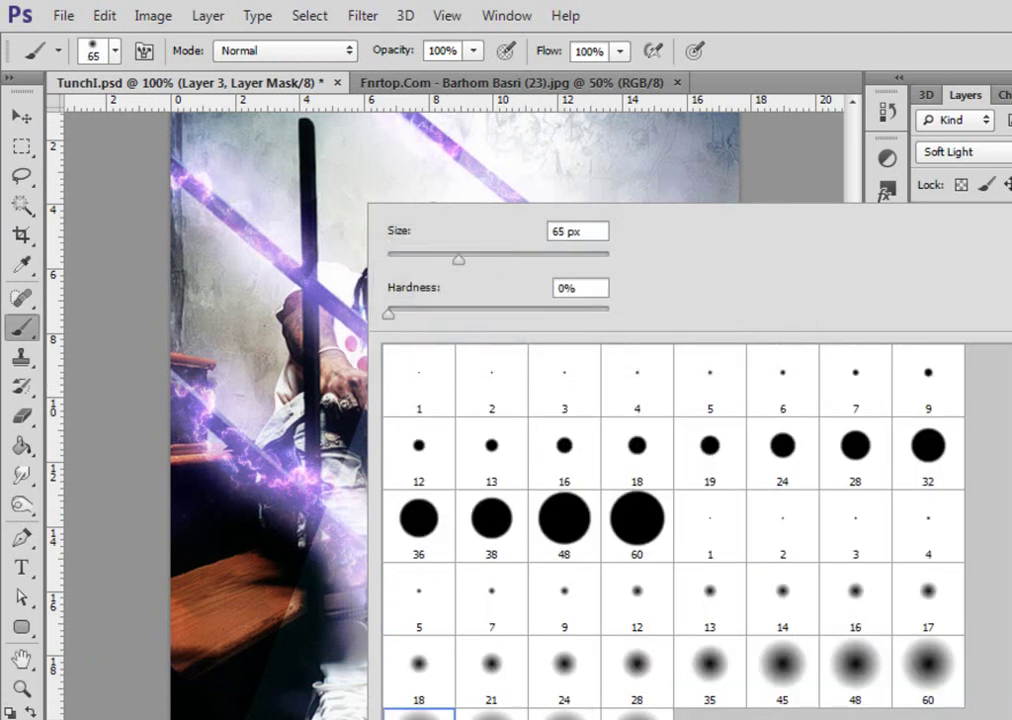
left_click(22, 330)
right_click(452, 450)
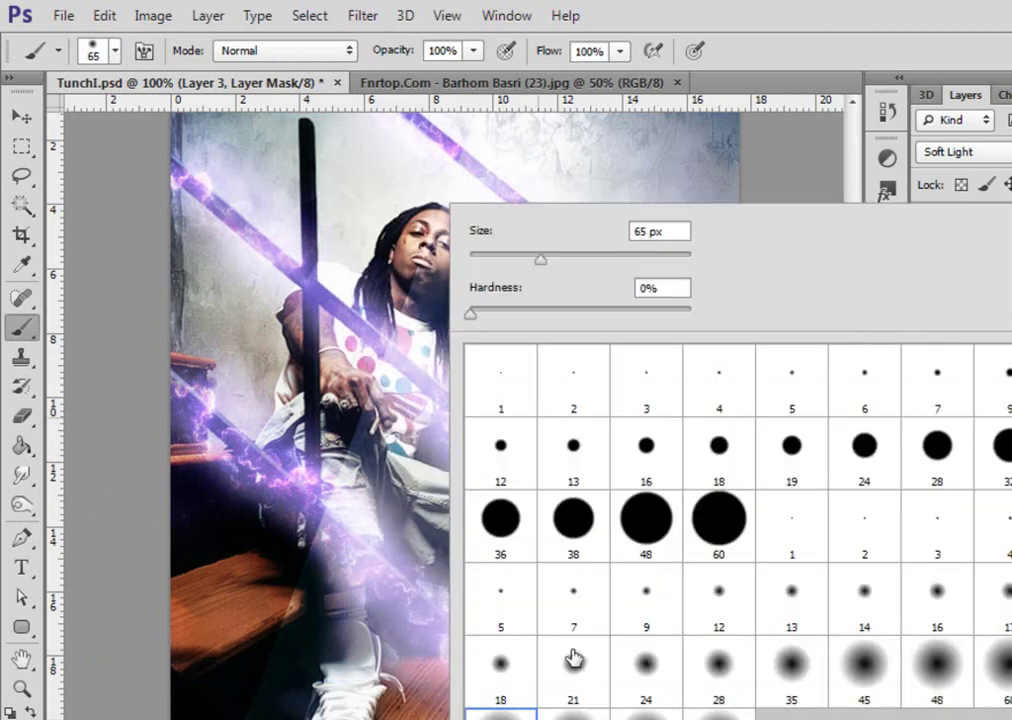
left_click(573, 714)
left_click(18, 330)
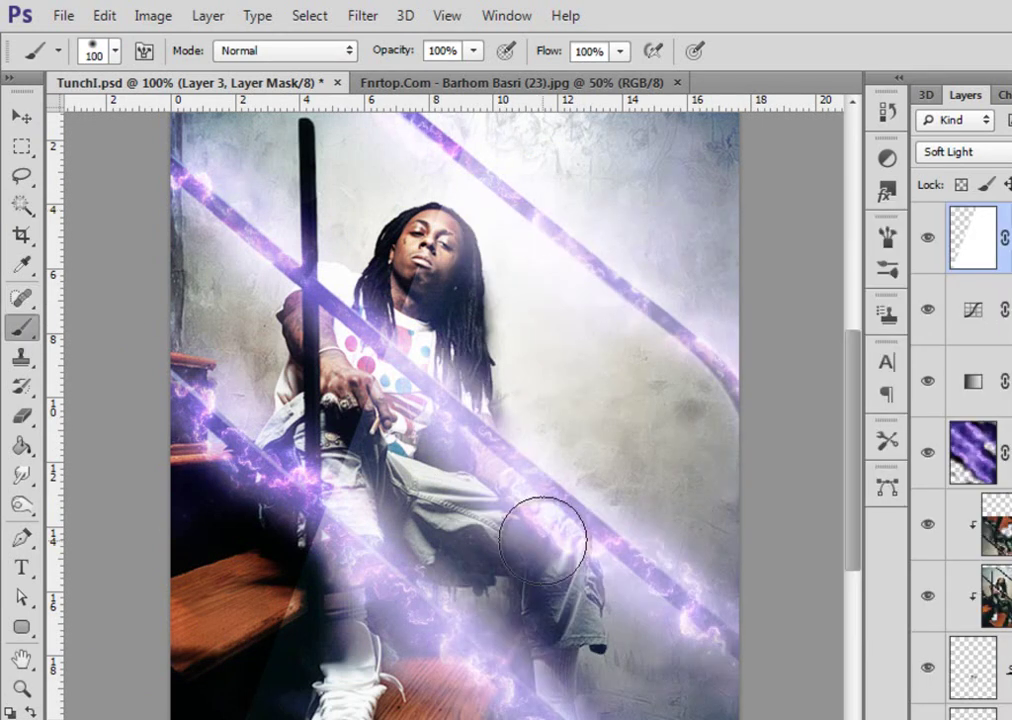
Paint on the white layer's mask to fade the light over the wall and the seated man's lower body and legs
left_click_drag(623, 102, 577, 100)
mouse_move(398, 518)
left_mouse_down()
mouse_move(635, 133)
mouse_move(612, 397)
mouse_move(813, 413)
mouse_move(676, 700)
left_mouse_up()
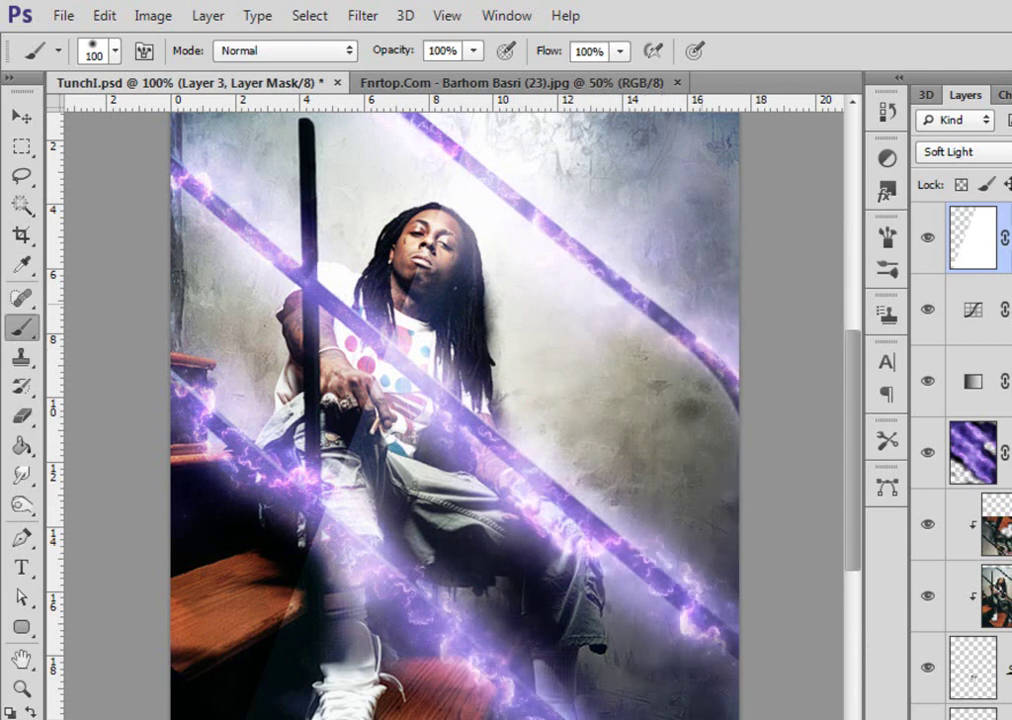
left_click_drag(728, 177, 599, 545)
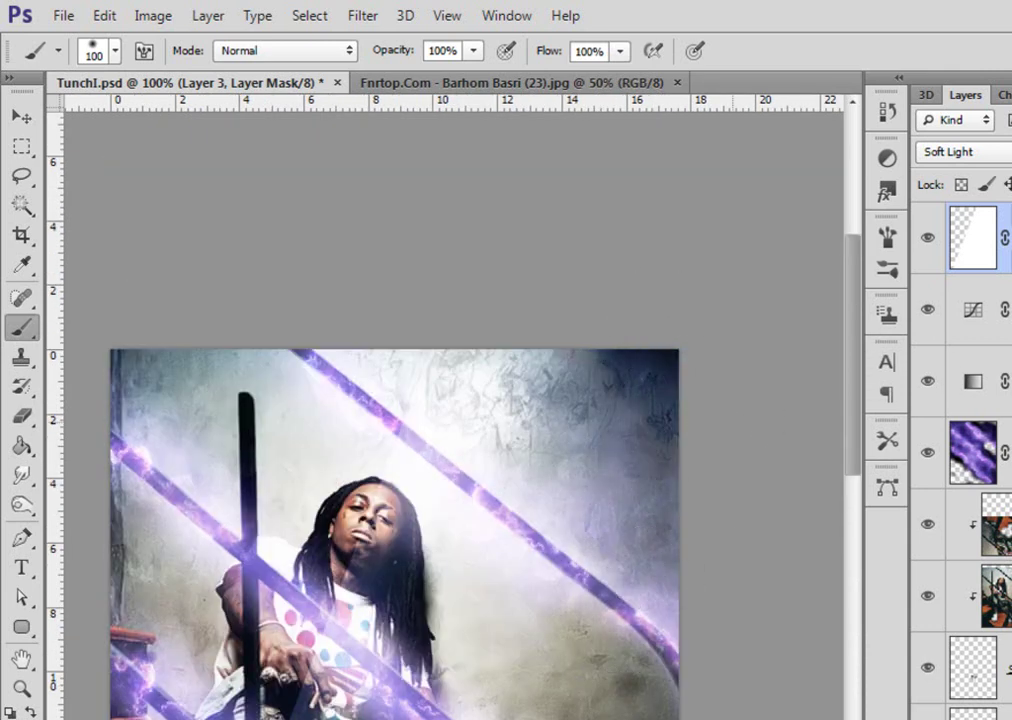
left_click_drag(662, 547, 682, 360)
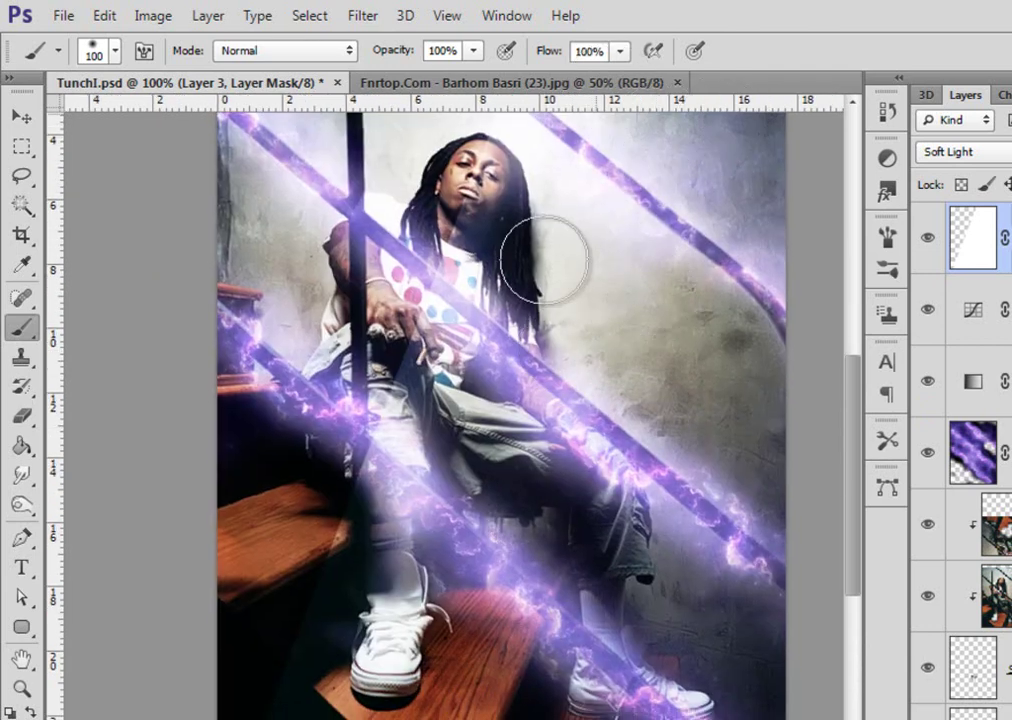
mouse_move(623, 244)
left_mouse_down()
mouse_move(380, 714)
mouse_move(410, 572)
left_mouse_up()
key("ctrl+r")
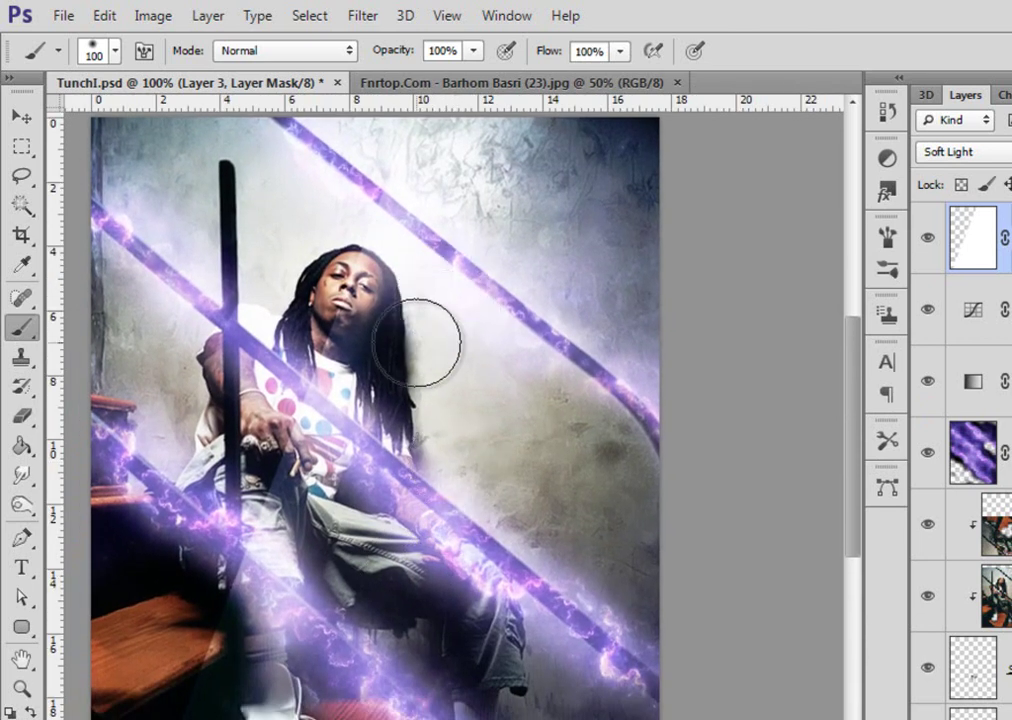
mouse_move(454, 434)
left_mouse_down()
mouse_move(553, 307)
mouse_move(609, 366)
left_mouse_up()
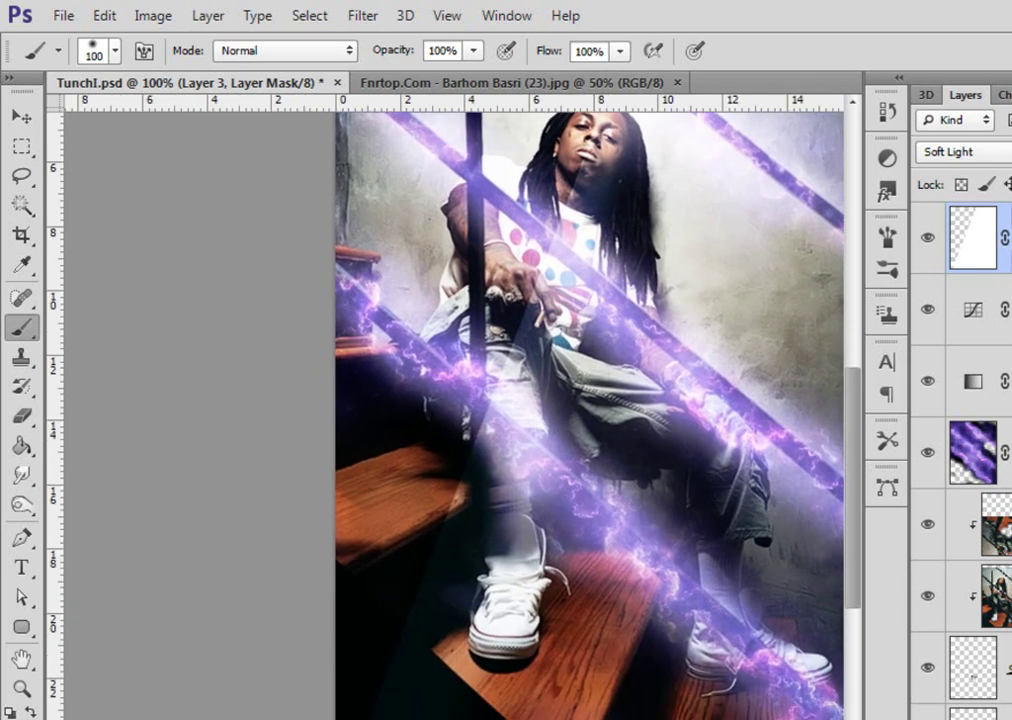
left_click_drag(481, 640, 511, 450)
key("ctrl+z")
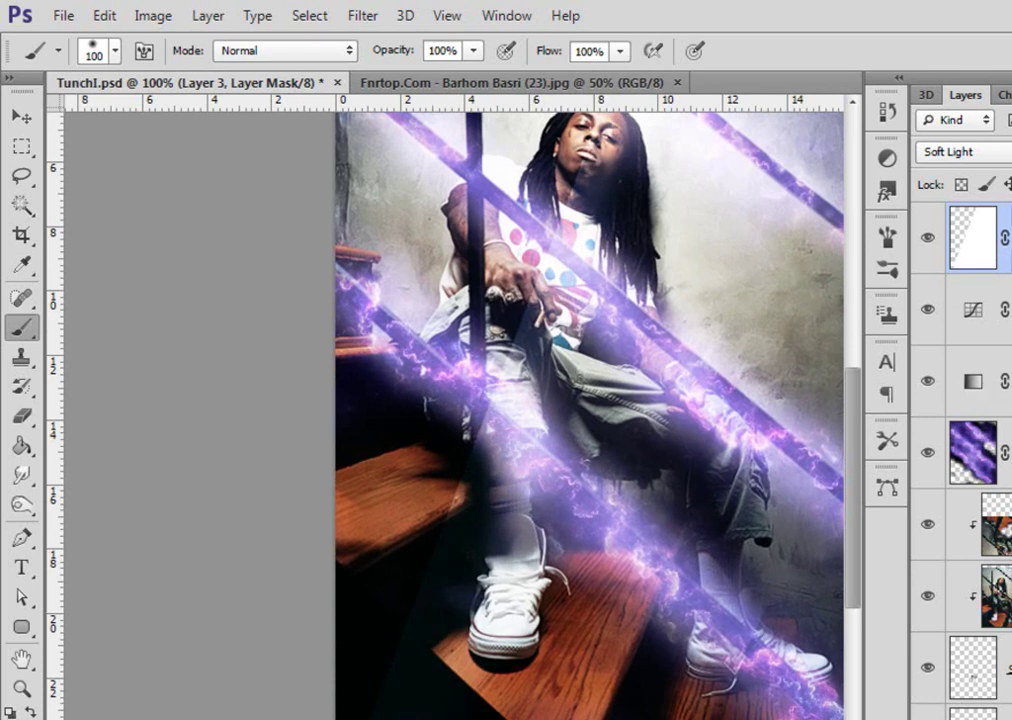
left_click_drag(550, 252, 447, 403)
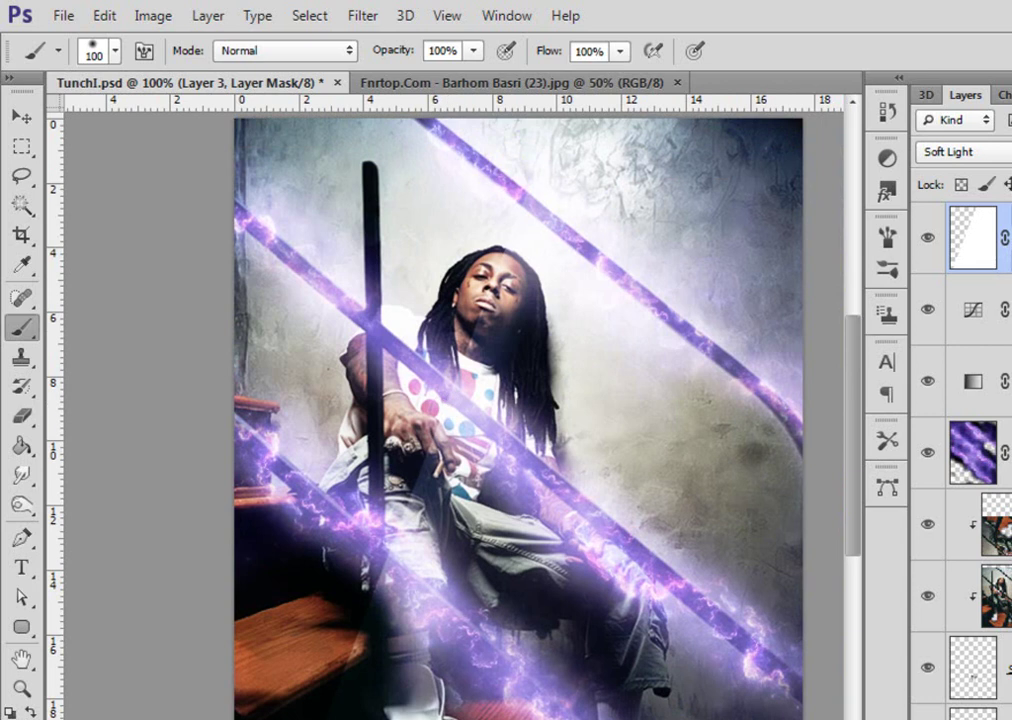
left_click_drag(325, 530, 242, 467)
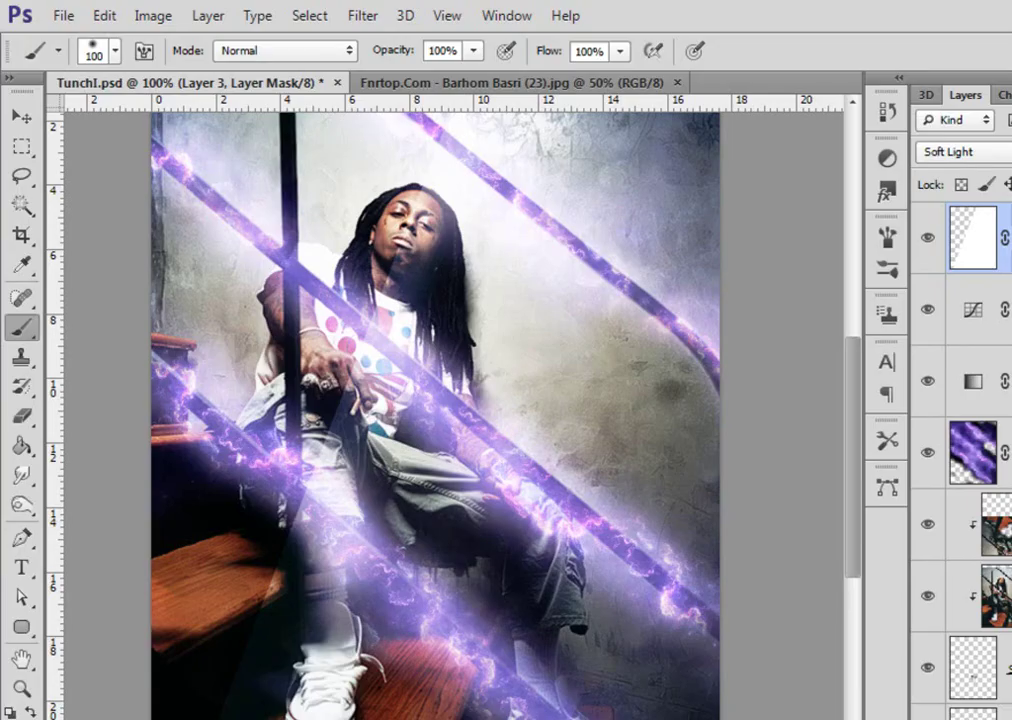
Create a new layer and add the white text "Step out" in 72 pt PowerChord near the man's head
key("ctrl+shift+alt+n")
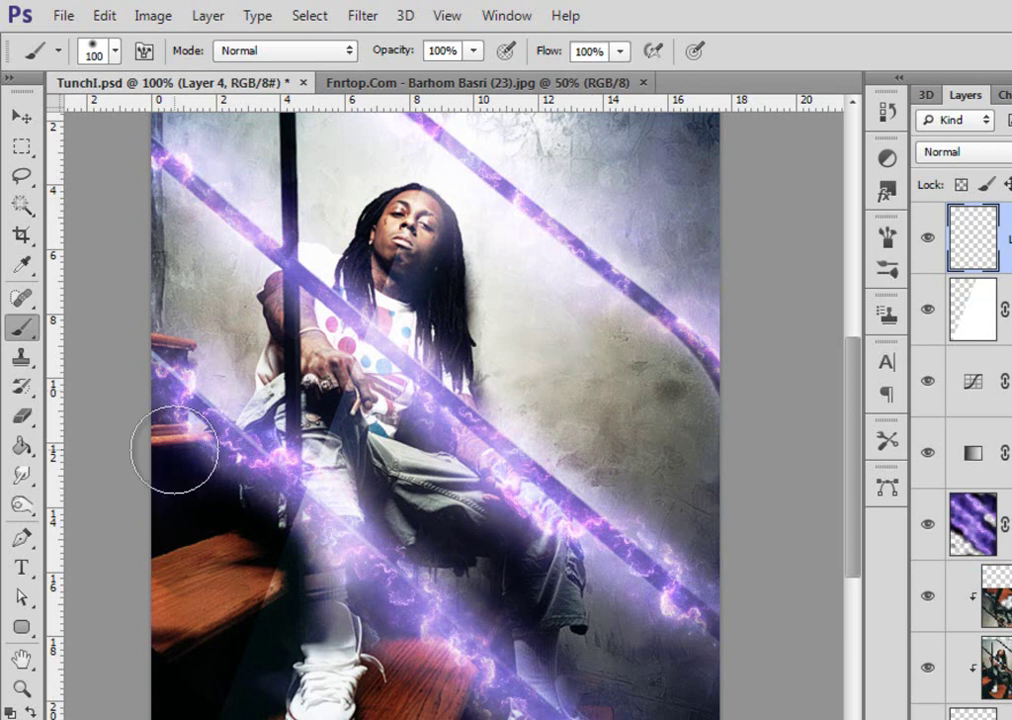
left_click(21, 567)
left_click(554, 208)
type("Steg")
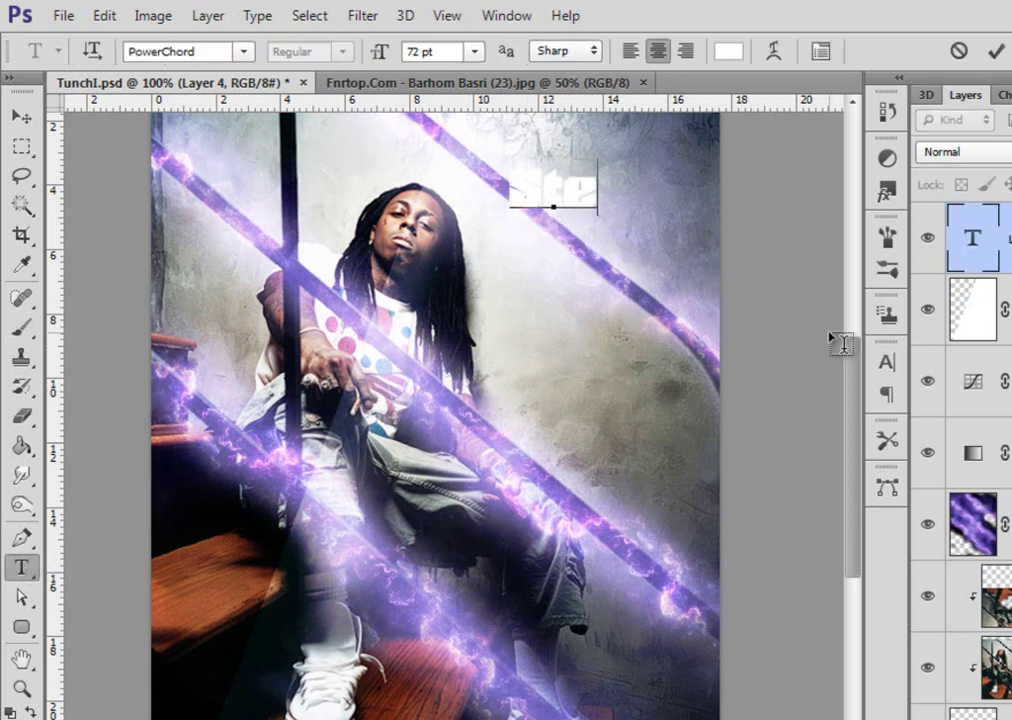
type(" out")
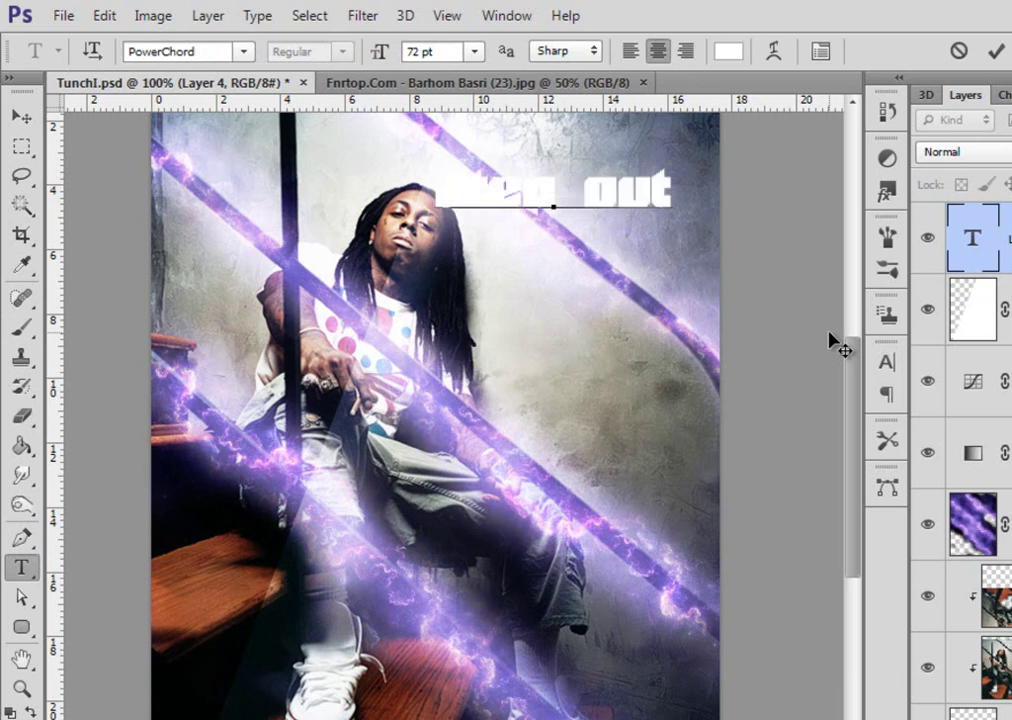
Rotate the "Step out" text by about 37° and move it onto the wall between the two upper purple rails
left_click(20, 116)
key("ctrl+t")
left_click_drag(718, 424, 557, 406)
left_click(20, 116)
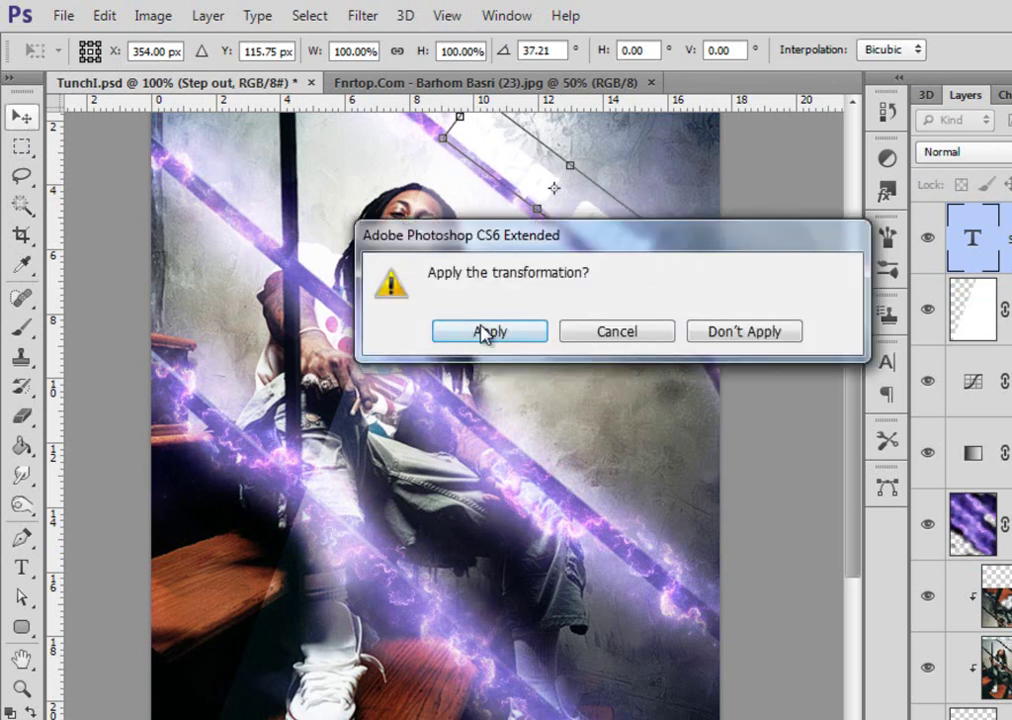
left_click(472, 330)
left_click_drag(600, 240, 638, 388)
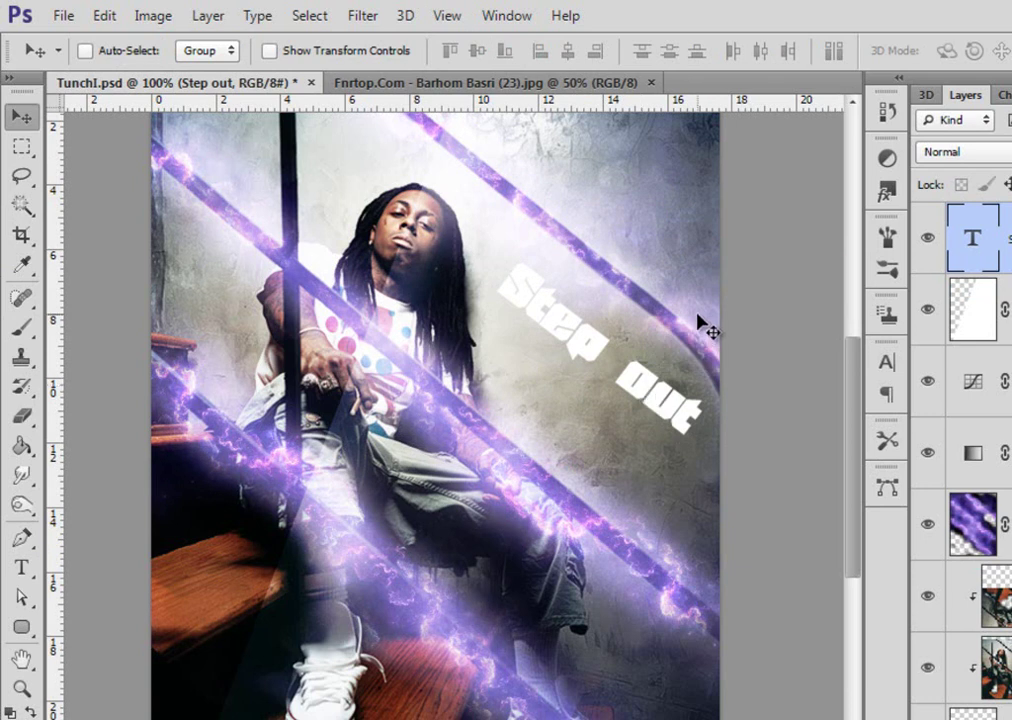
Change the "Step out" text's font to BadaBoom BB, keeping the size at 72 pt
key("t")
left_click(225, 51)
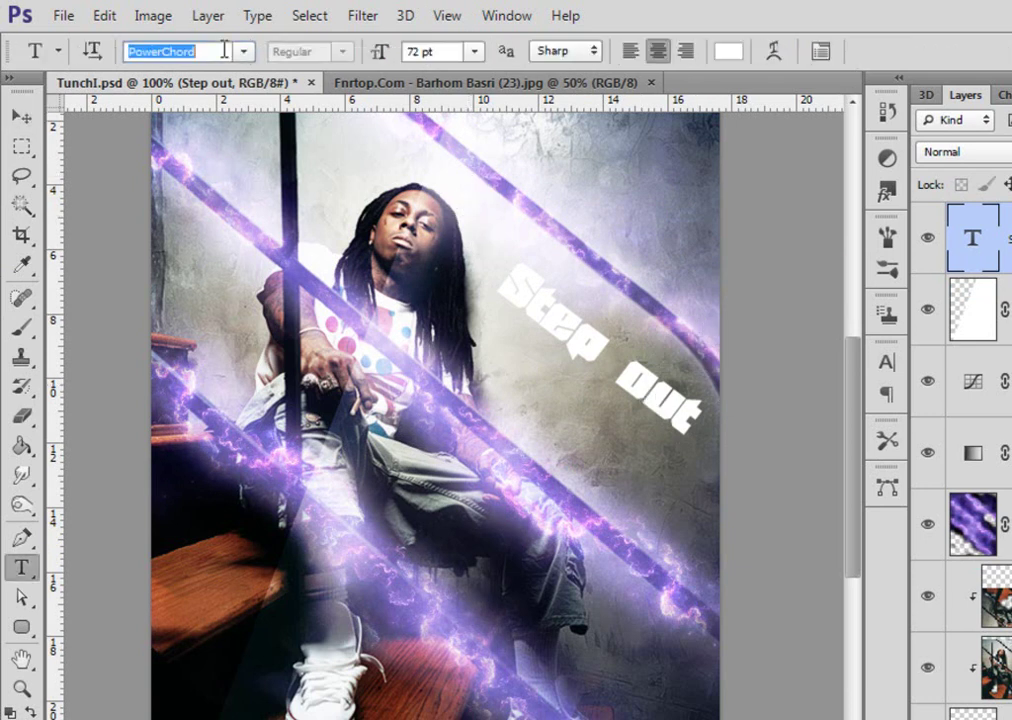
type("BadaBoom BB")
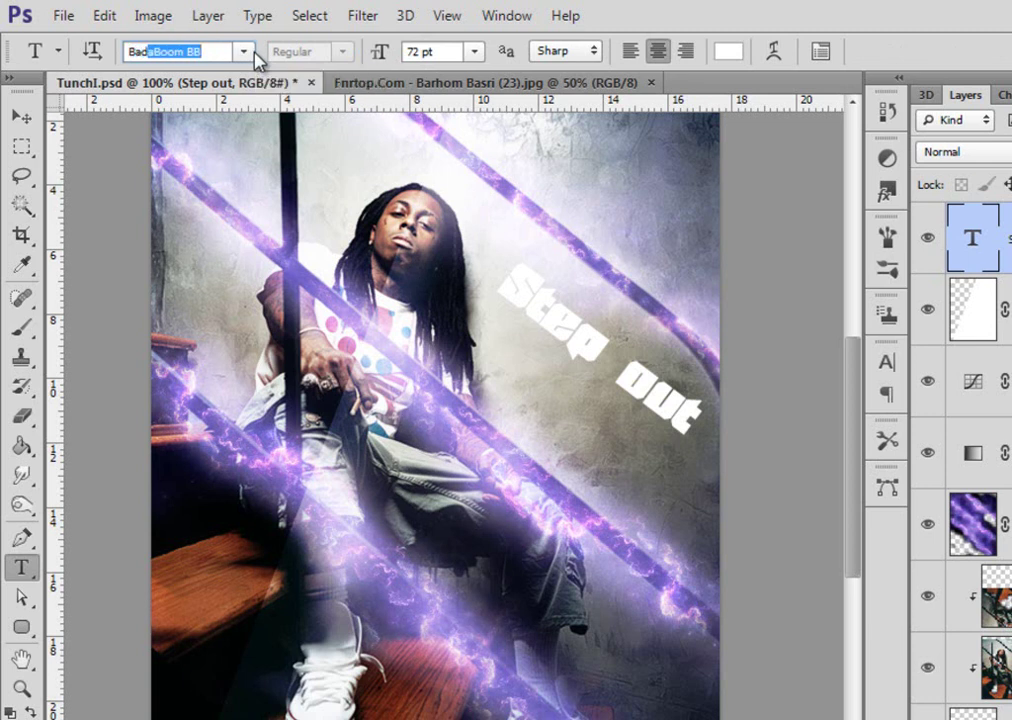
key("Return")
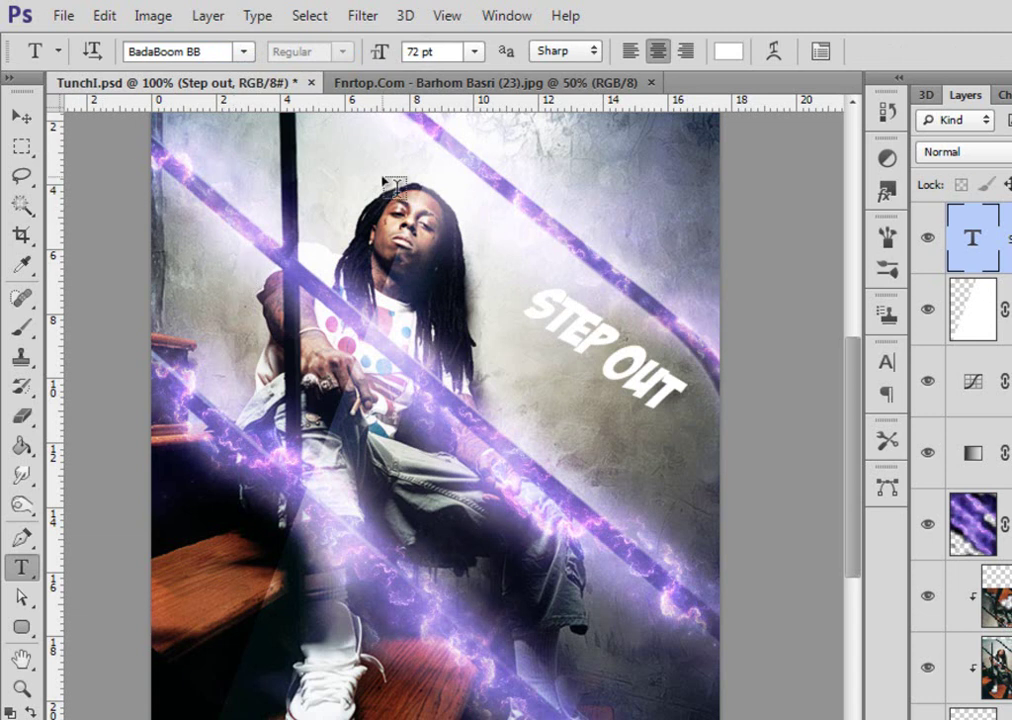
left_click(474, 51)
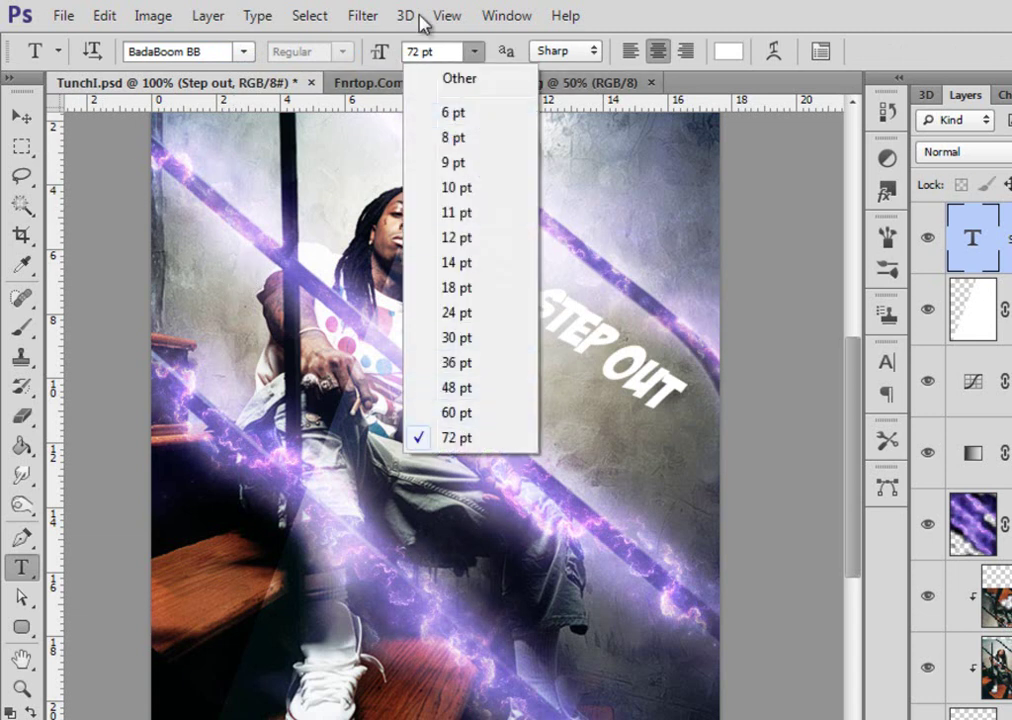
left_click(425, 50)
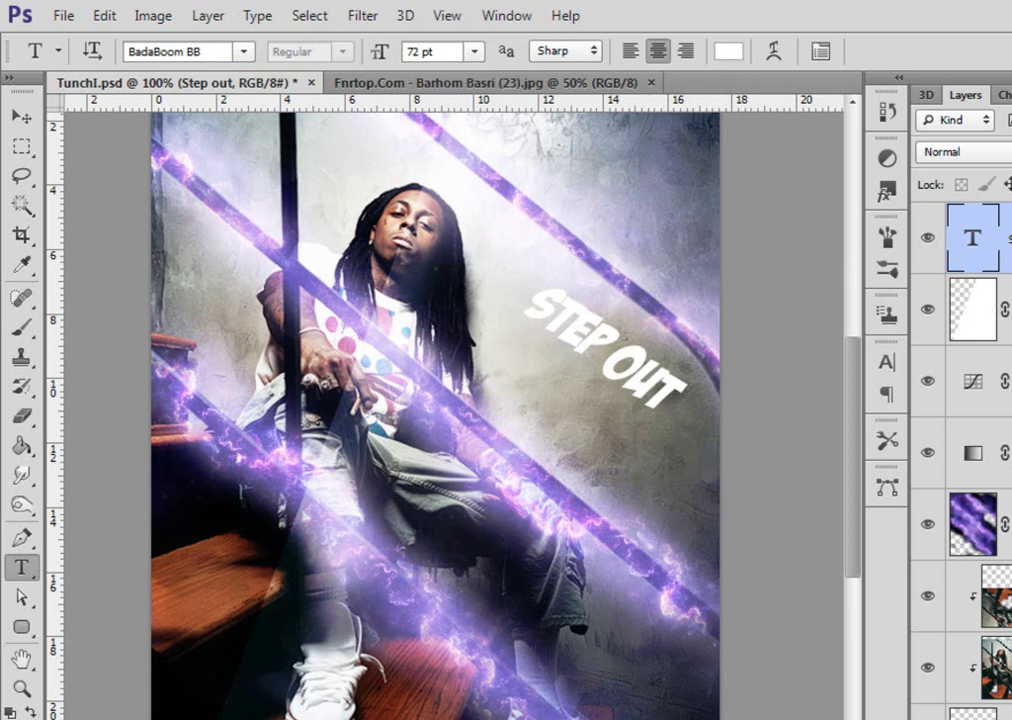
Add a Gradient Overlay to the text and choose the pale lilac-to-white preset at the end of the gradient presets
left_click(960, 716)
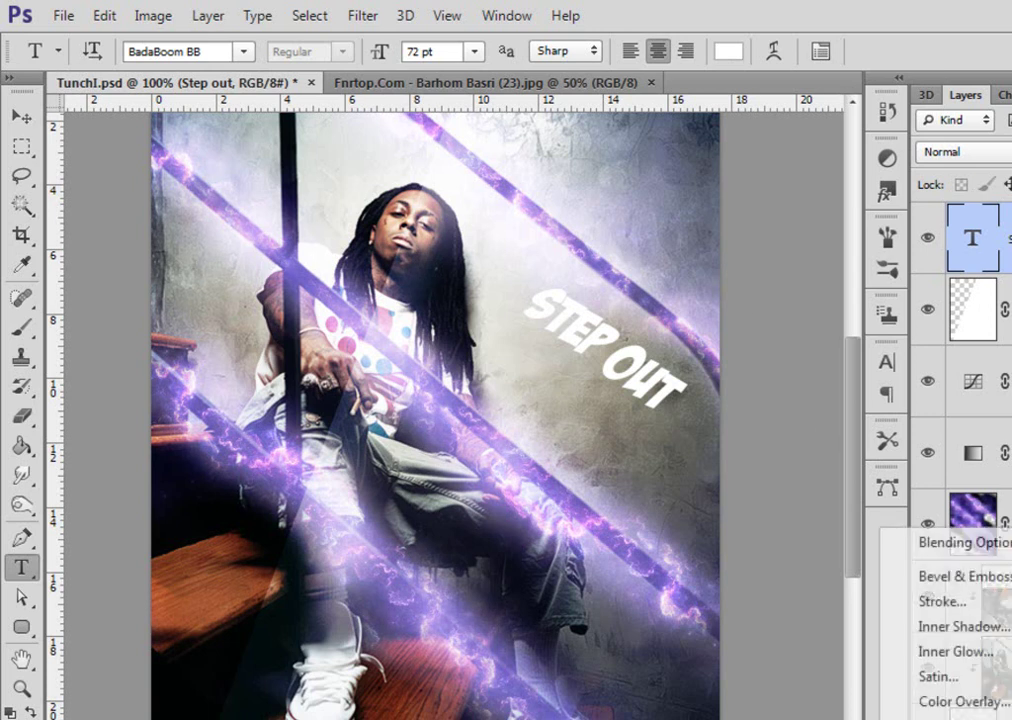
left_click(950, 716)
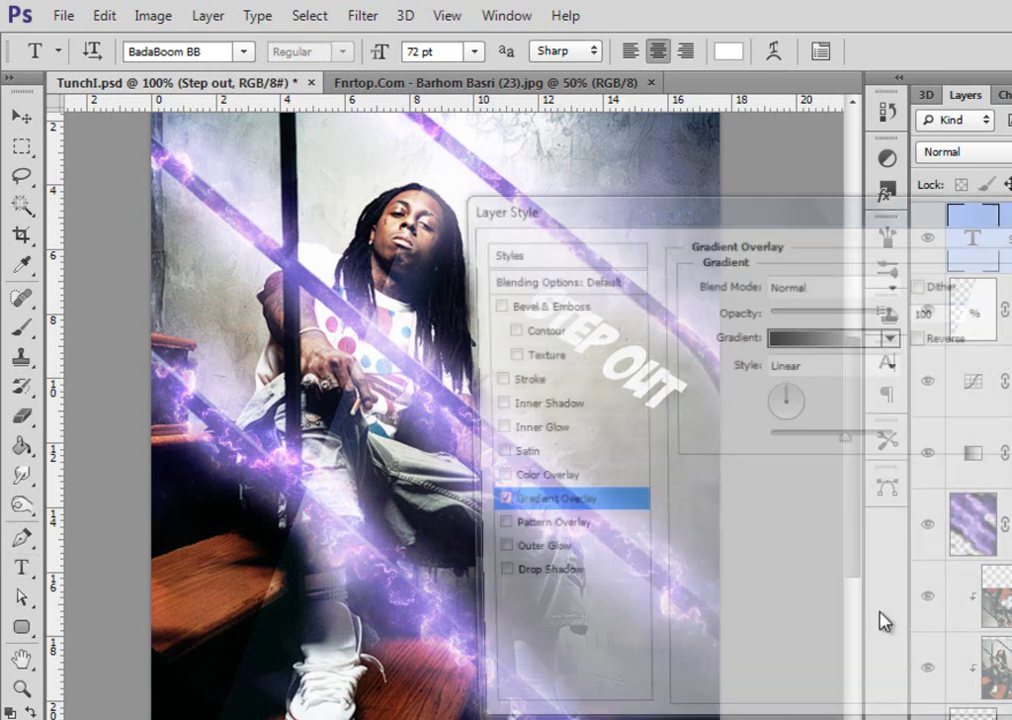
left_click(838, 338)
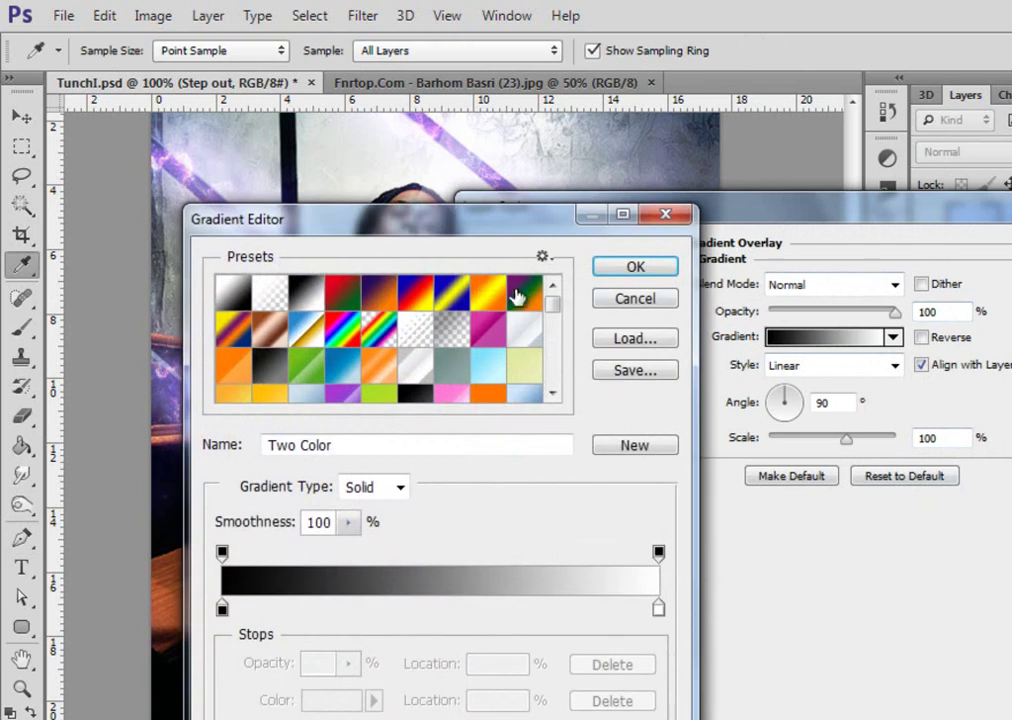
left_click_drag(555, 296, 553, 378)
left_click(230, 386)
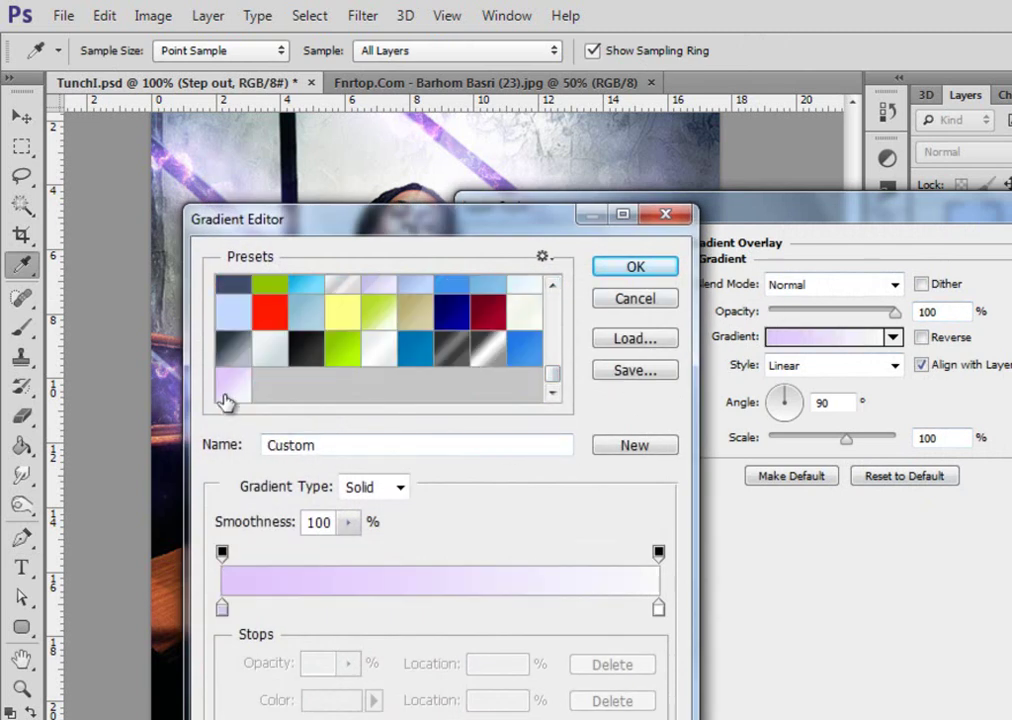
Use e0c5fc and f6f8fc as the overlay gradient's start and end colours and apply the layer style
double_click(221, 608)
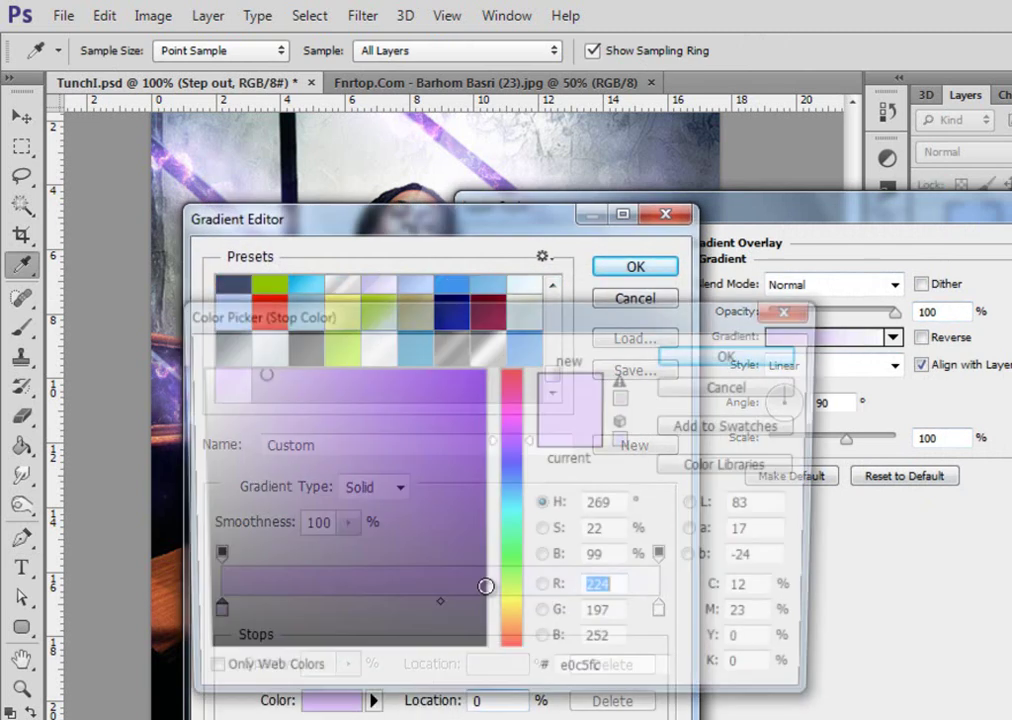
left_click(650, 672)
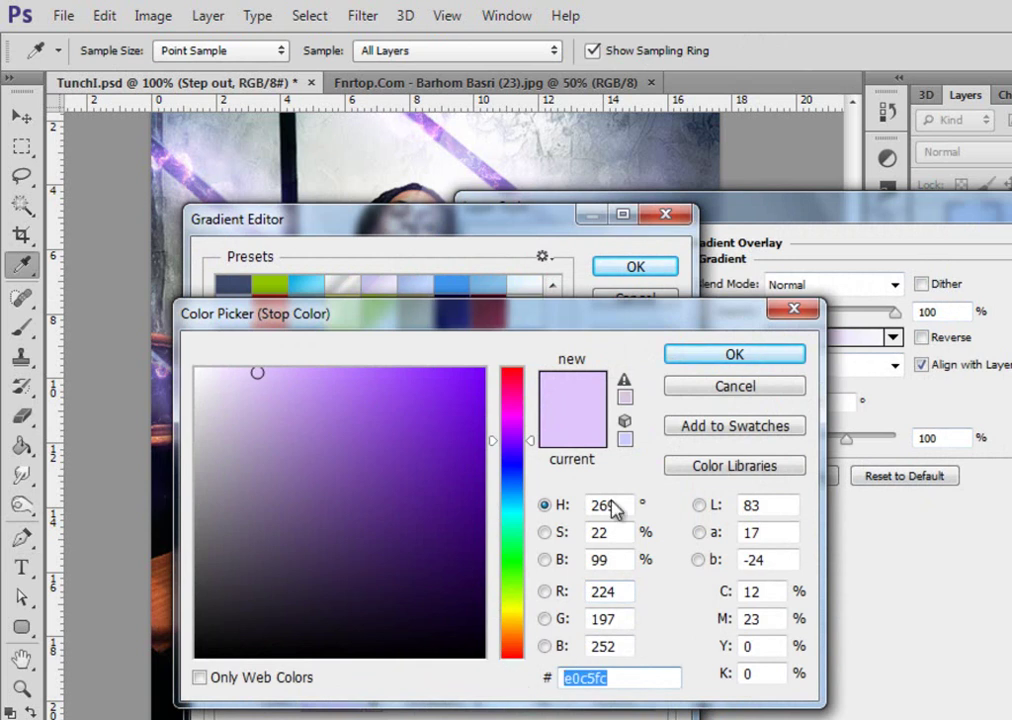
left_click(740, 355)
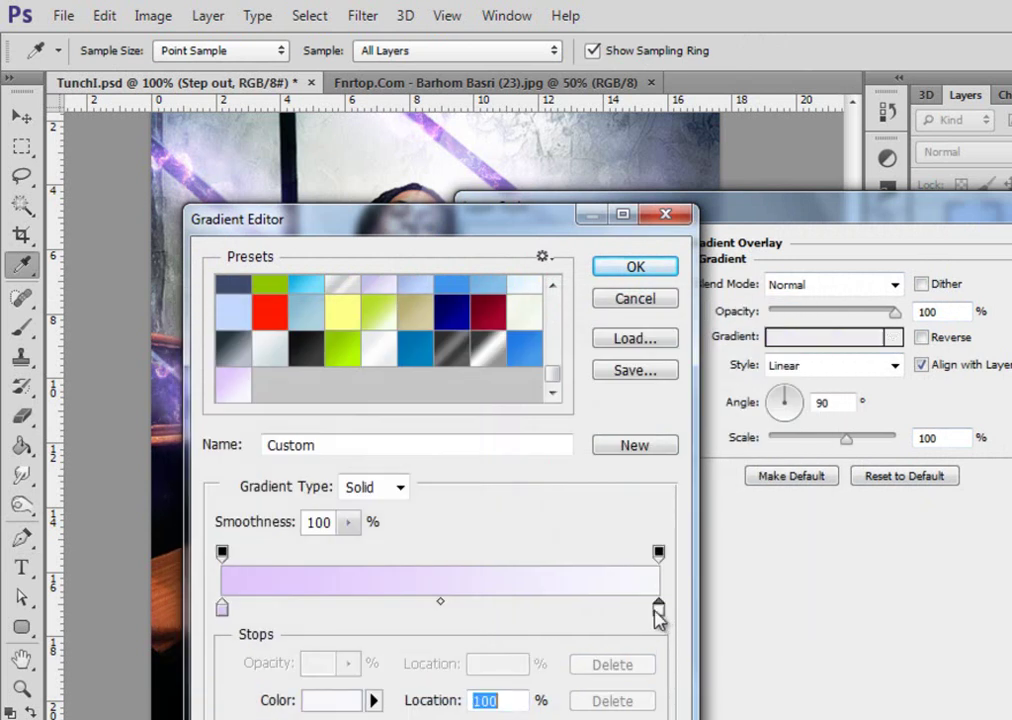
double_click(657, 608)
left_click(633, 679)
double_click(633, 679)
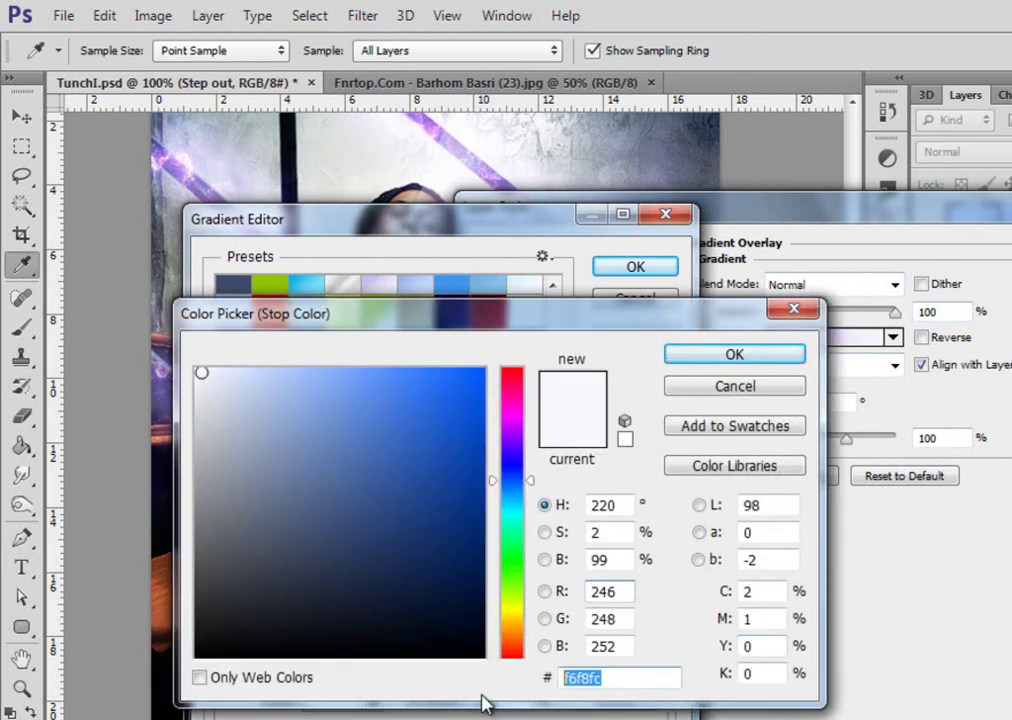
left_click(723, 355)
left_click(636, 267)
key("Return")
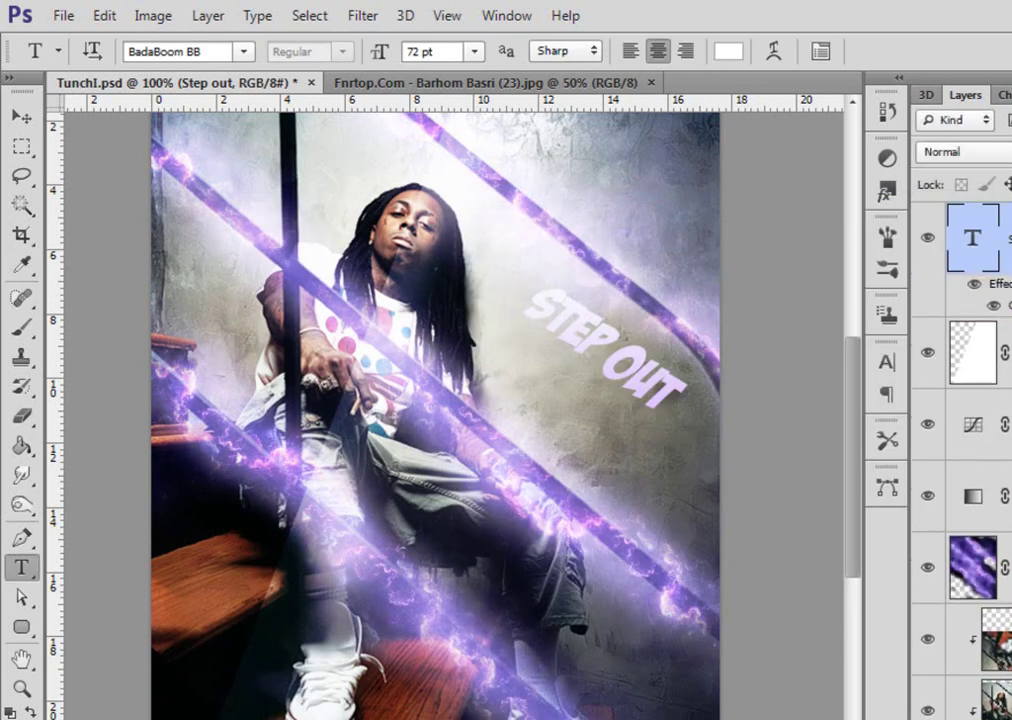
Duplicate the "Step out" text layer and offset the lower copy slightly behind the upper one
left_click_drag(1000, 238, 962, 716)
left_click(1000, 352)
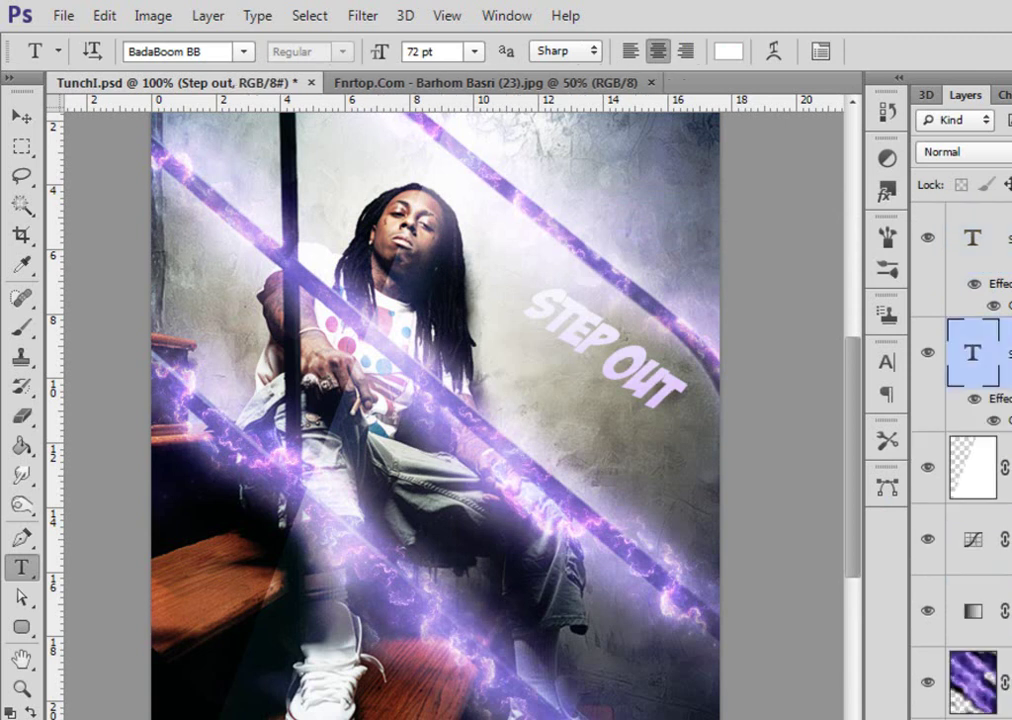
left_click(20, 117)
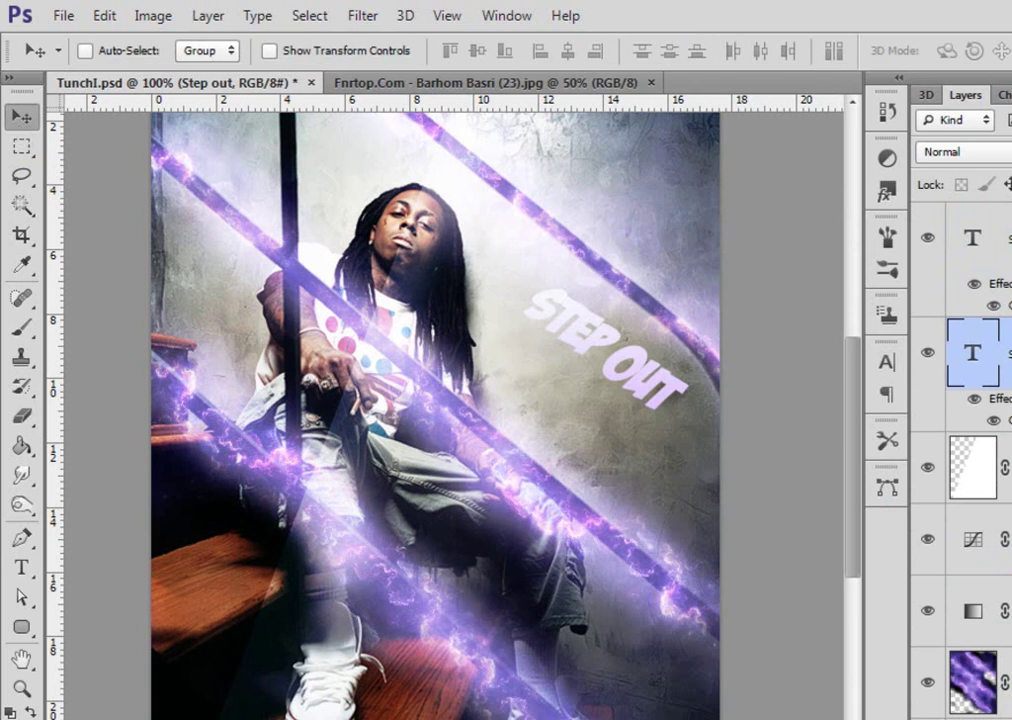
Edit the lower text copy's Gradient Overlay and choose the "Black 2 - 3D" gradient preset
left_click(897, 716)
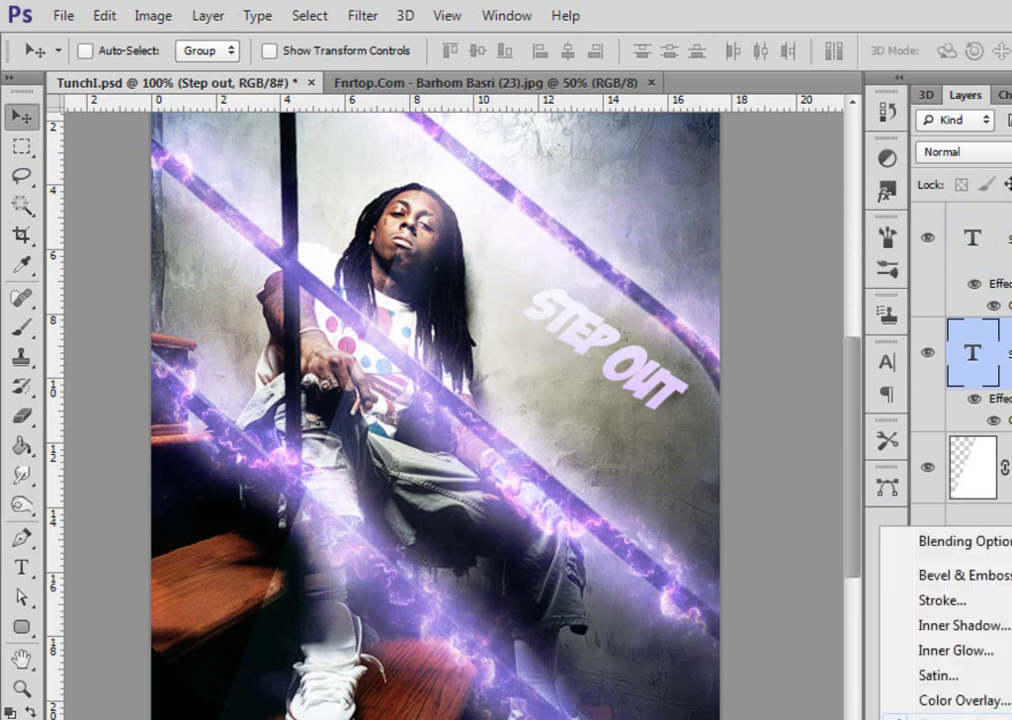
left_click(950, 716)
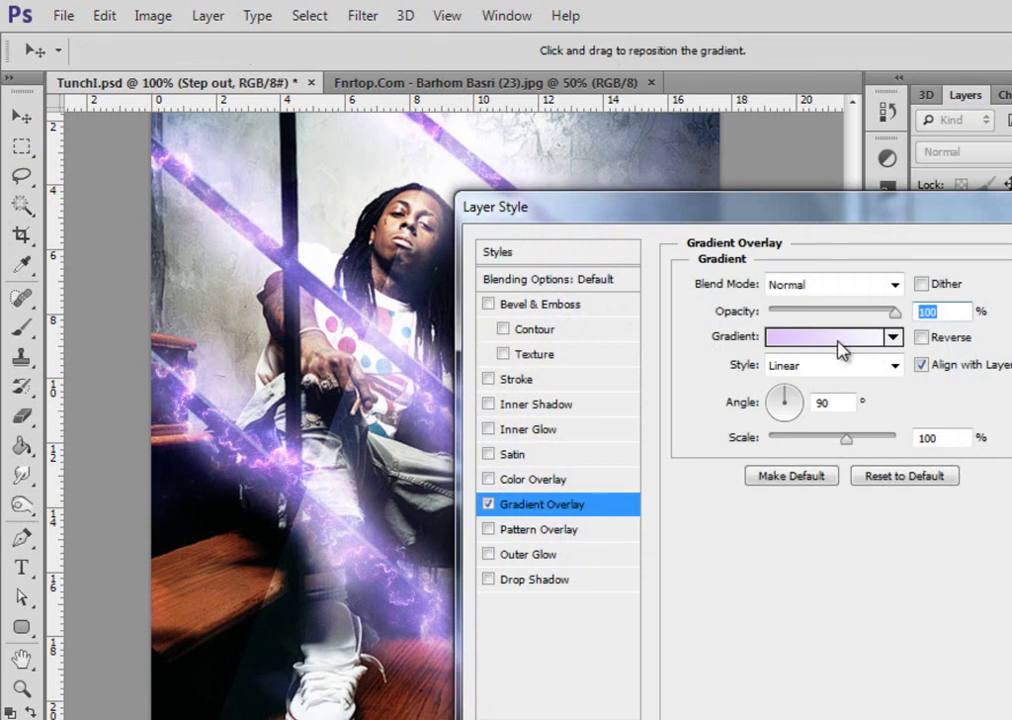
left_click(834, 342)
left_click(835, 340)
left_click(424, 396)
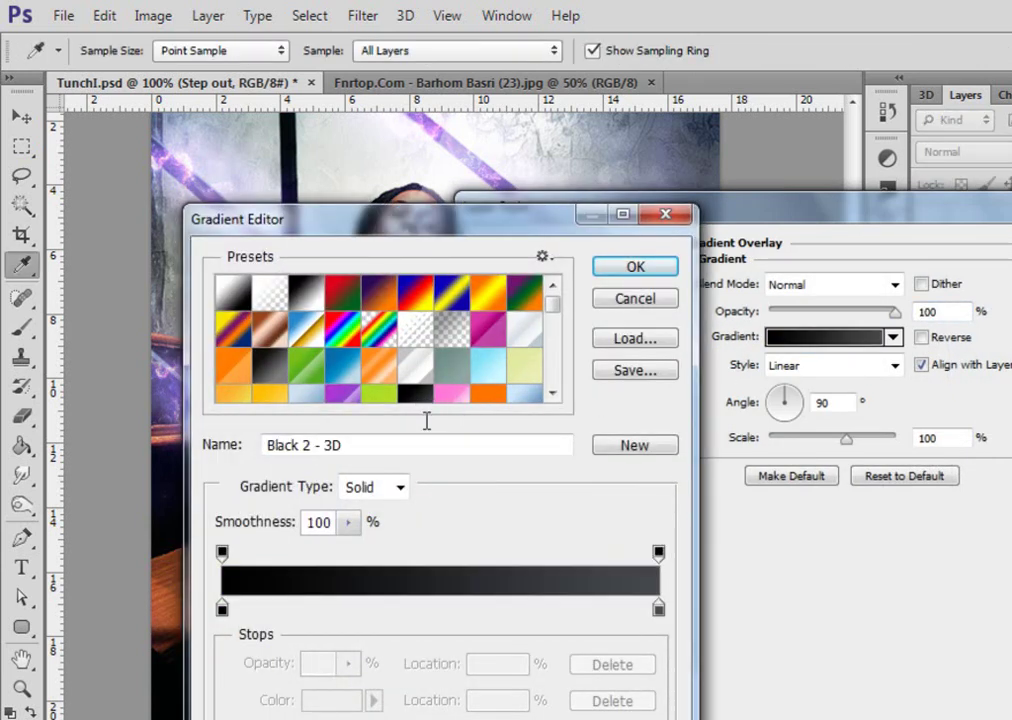
Use 000000 and 45494d as the dark gradient's start and end colours and apply the layer style to the lower text copy
double_click(223, 610)
left_click(639, 677)
double_click(639, 677)
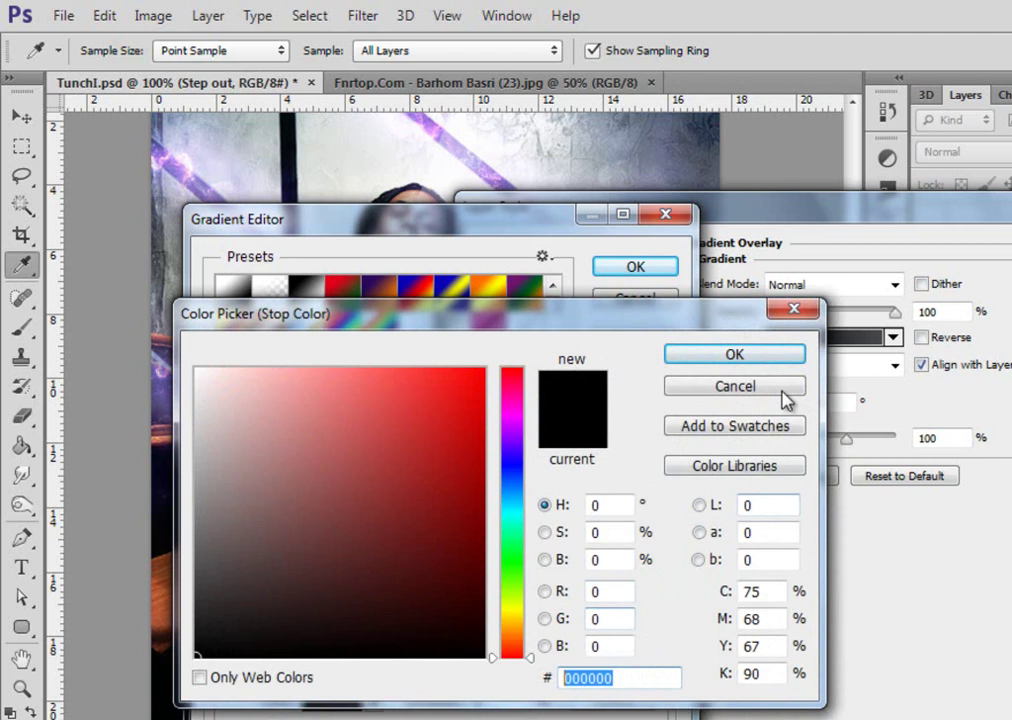
left_click(733, 356)
double_click(660, 609)
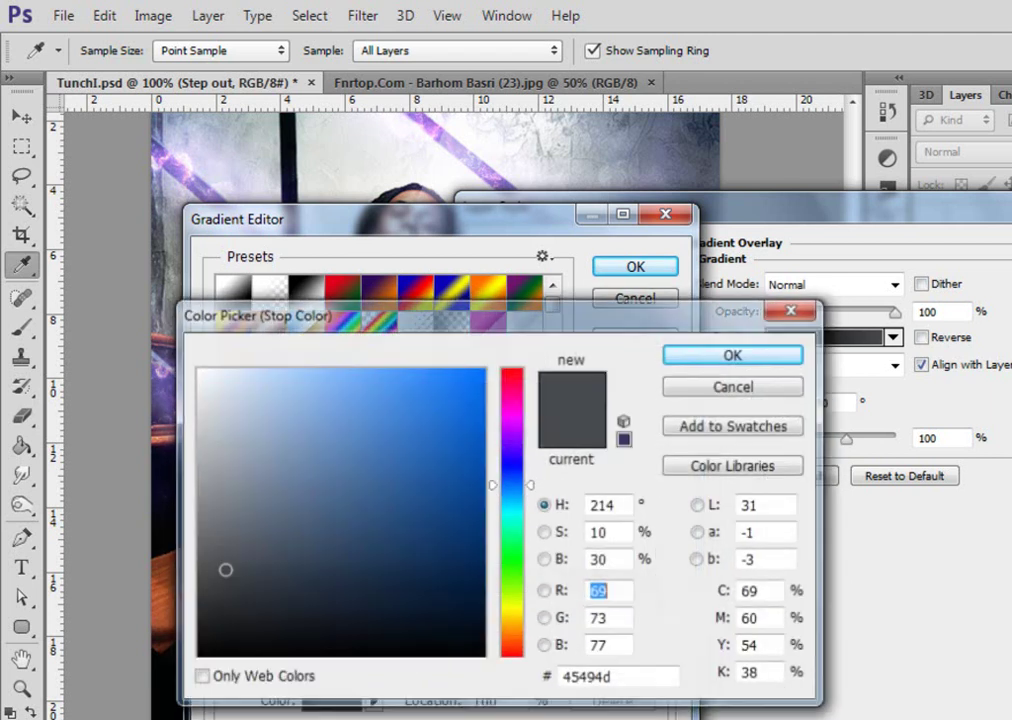
double_click(650, 680)
left_click(787, 352)
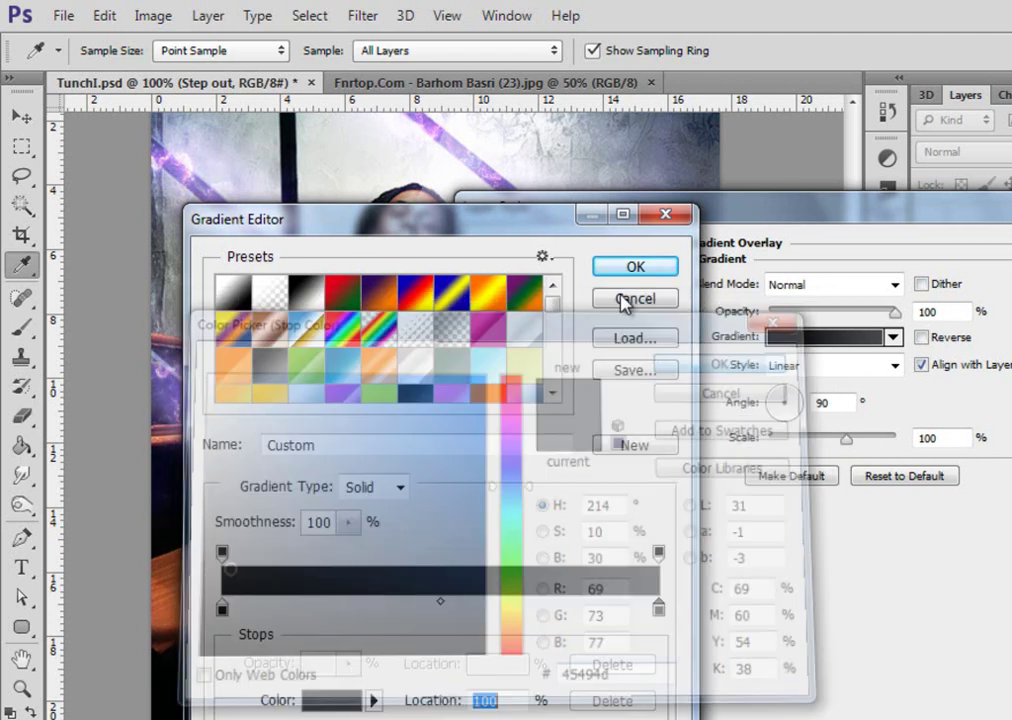
left_click(610, 270)
key("Return")
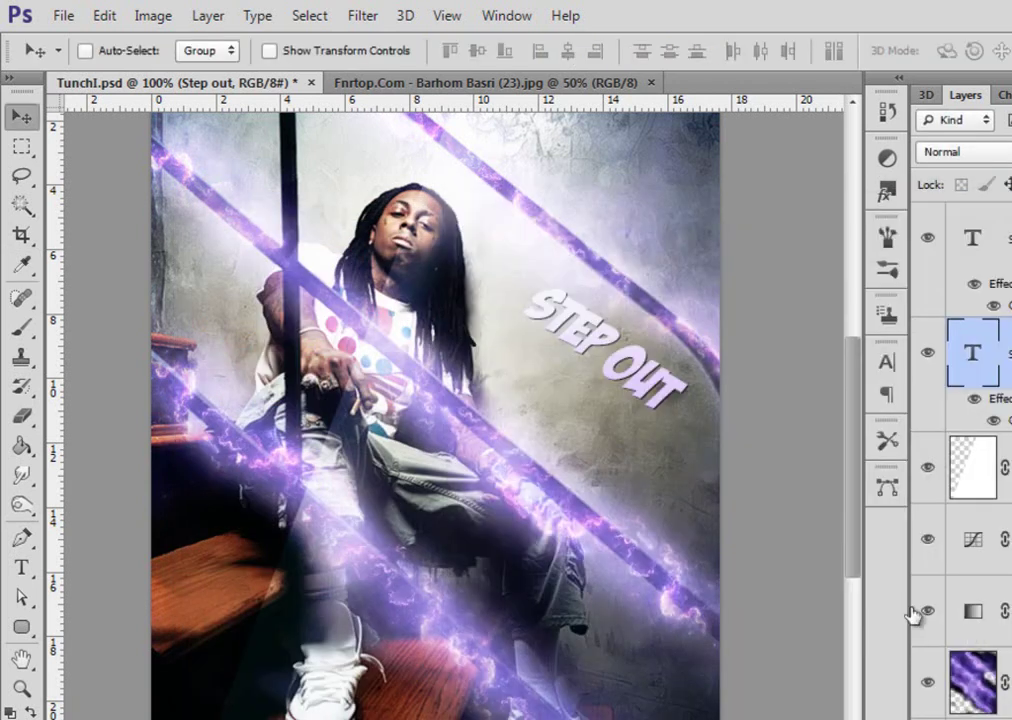
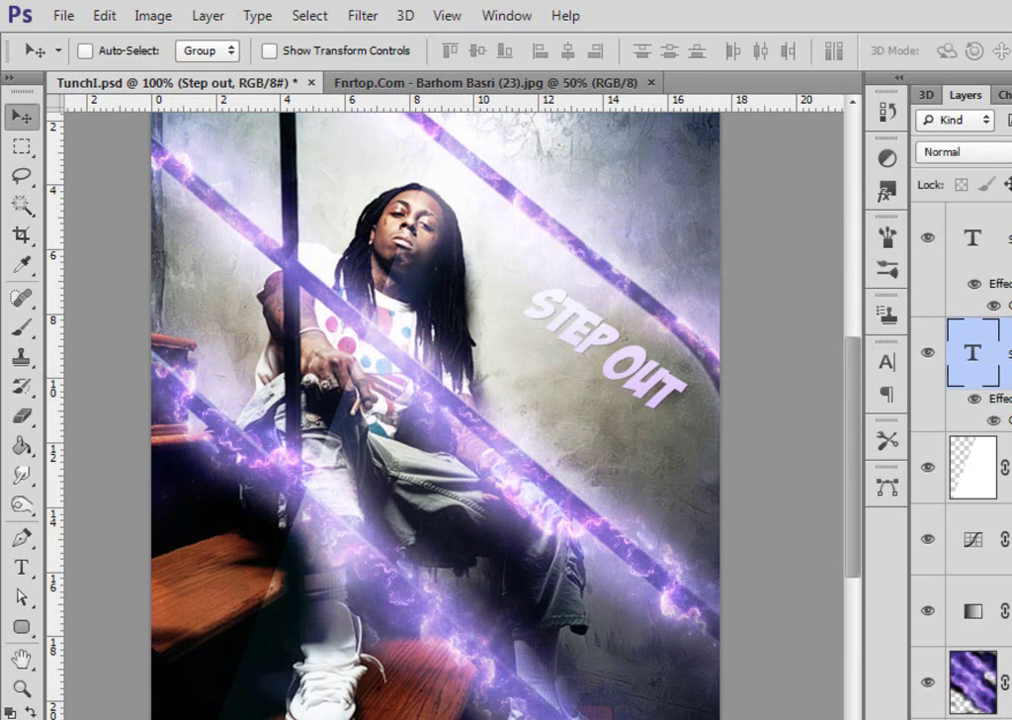
mouse_move(450, 719)
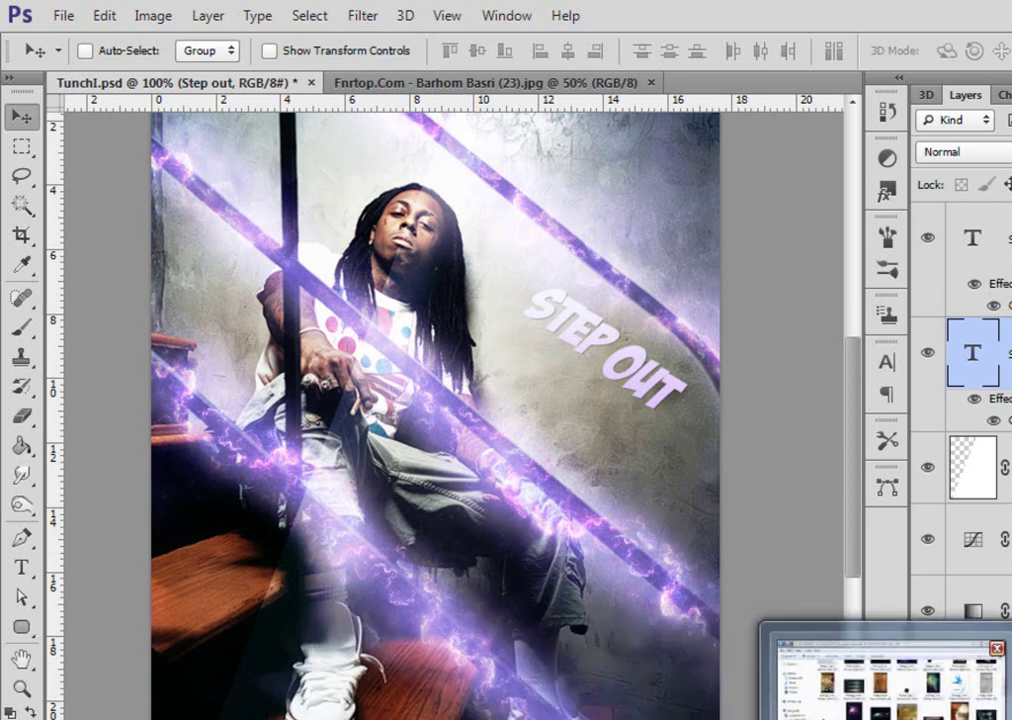
left_click(880, 719)
left_click(880, 719)
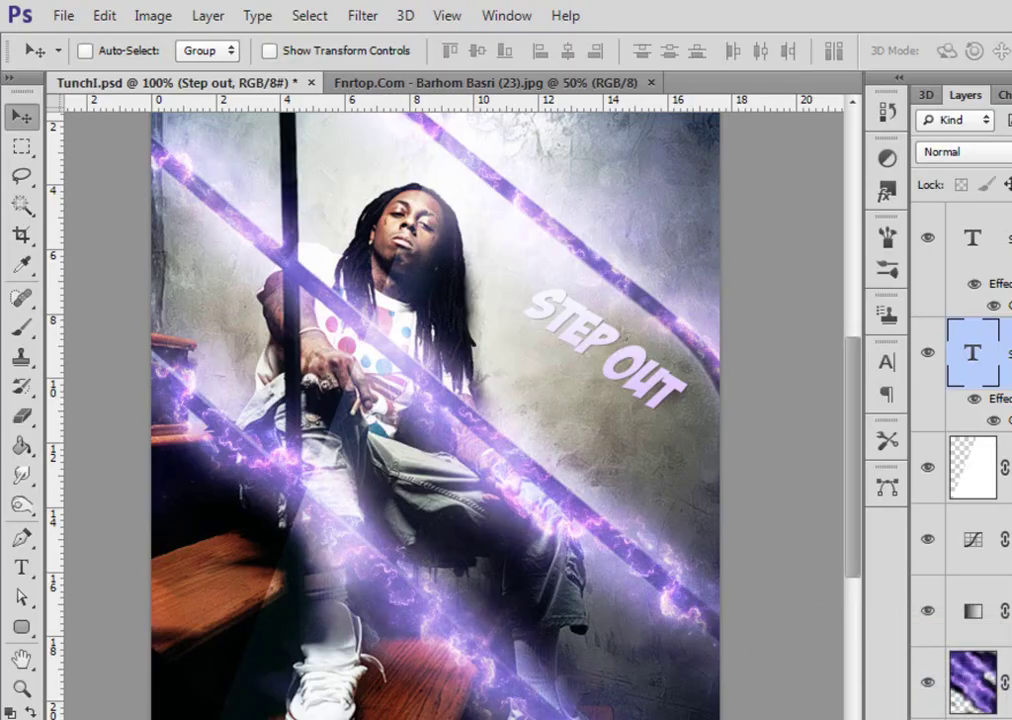
Add an empty layer above the upper "Step out" text, then load the text's outline as a selection and drop it
key("ctrl+j")
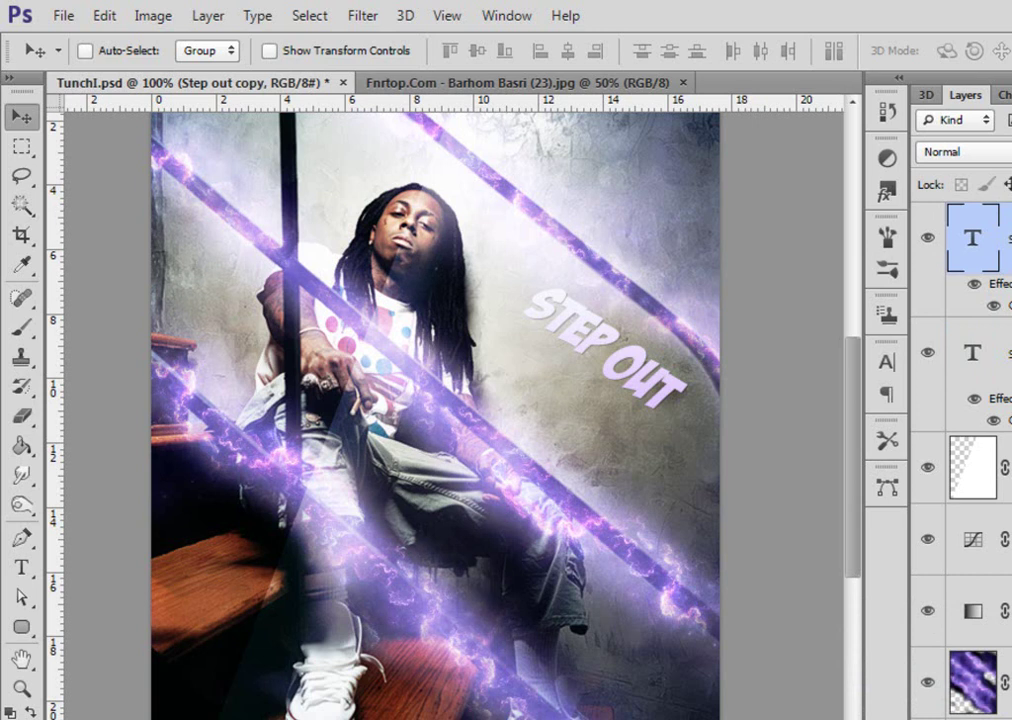
key("ctrl+shift+alt+n")
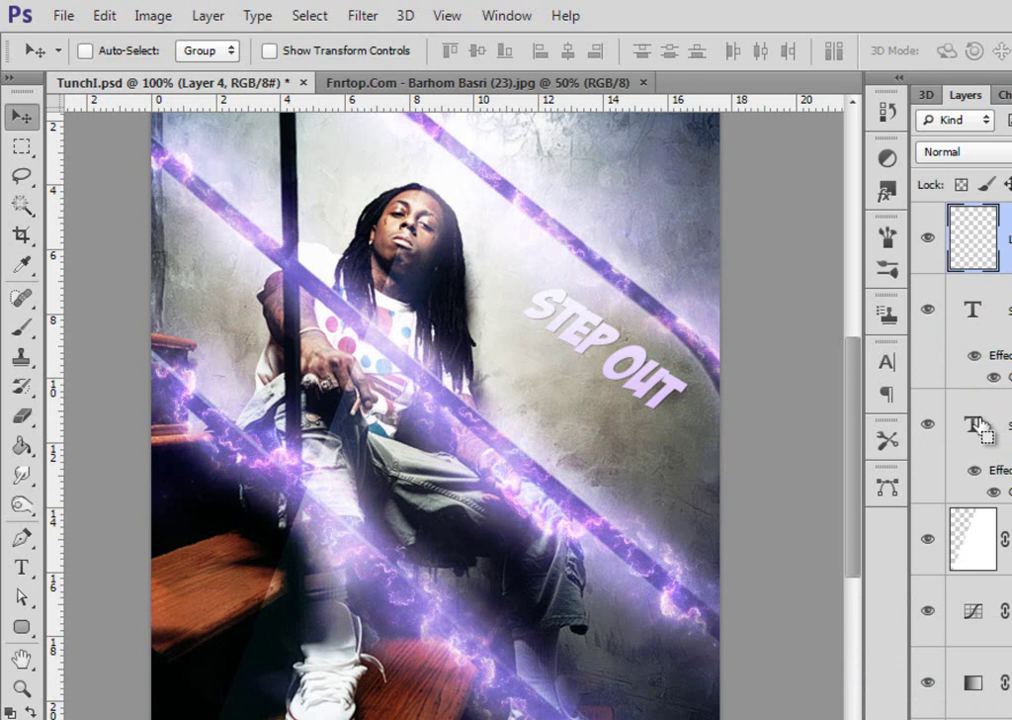
left_click(973, 312, "ctrl")
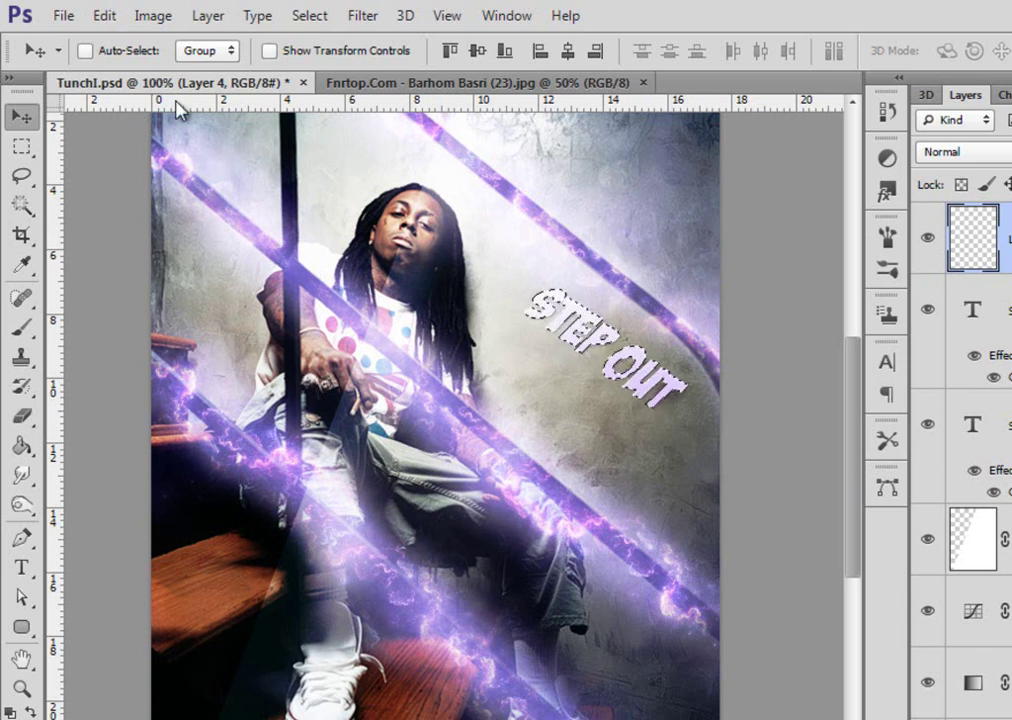
key("ctrl+d")
Set the font size of the upper "Step out" text to 100 pt
left_click(990, 330)
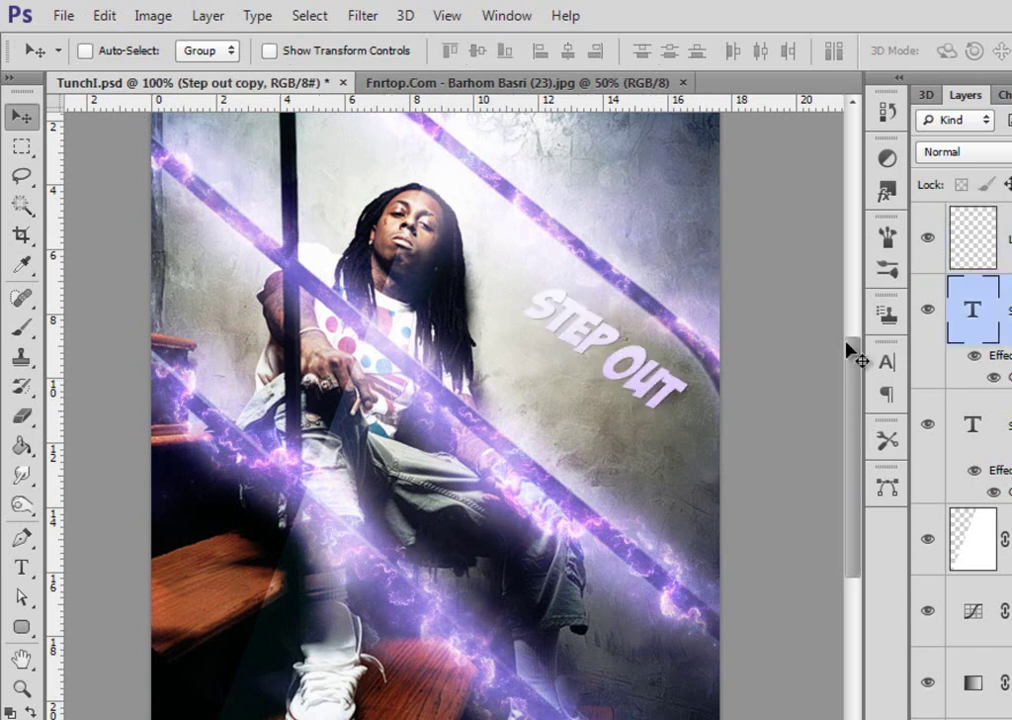
left_click(21, 567)
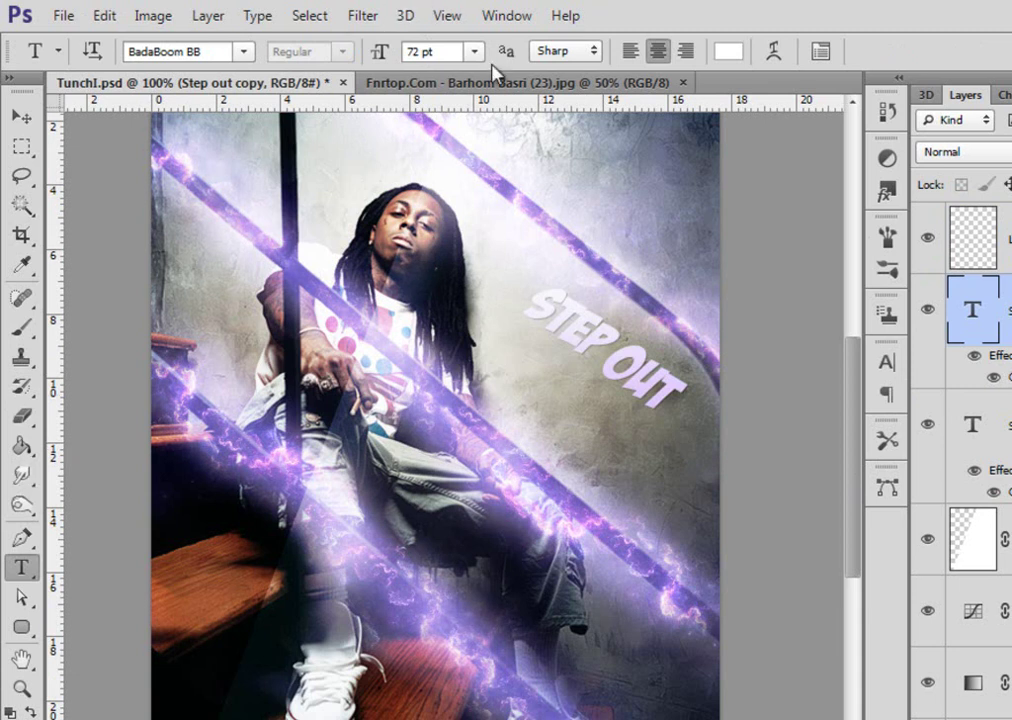
left_click(429, 53)
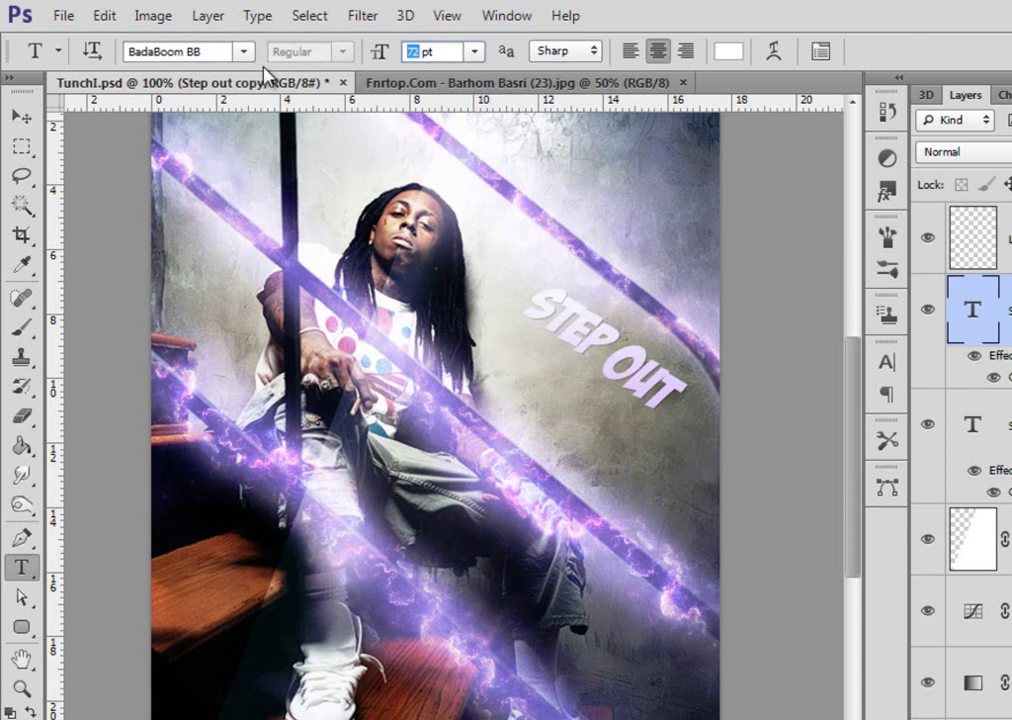
left_click(20, 116)
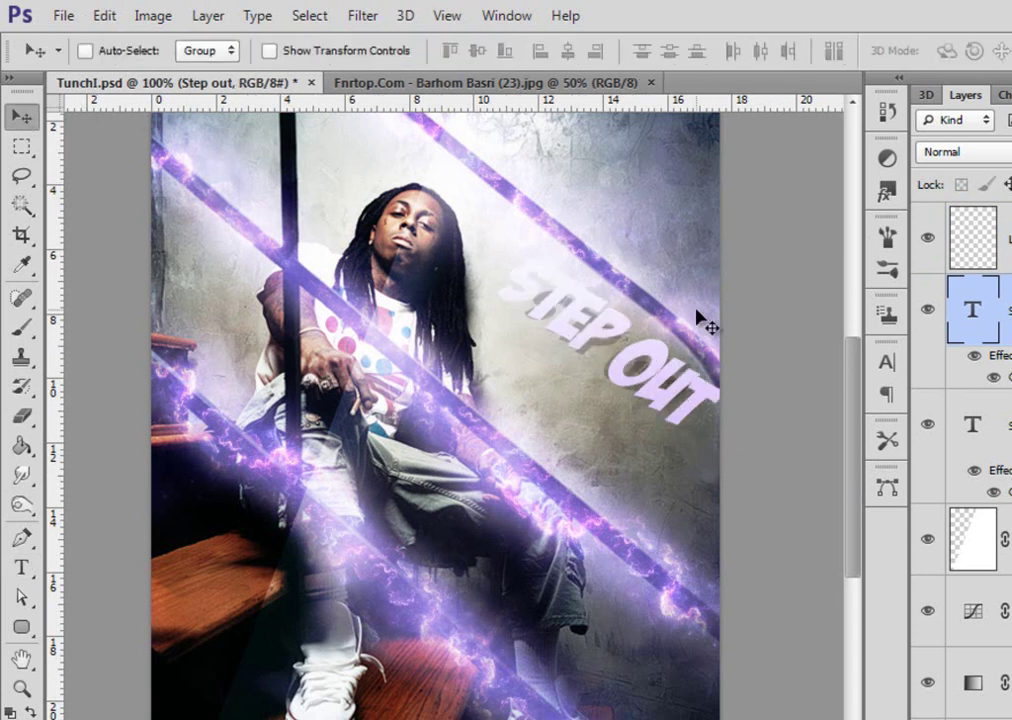
Stroke the enlarged text's outline on the empty layer with a white centred stroke of width 1, then clear the selection
left_click(987, 332, "ctrl")
key("alt+bracketright")
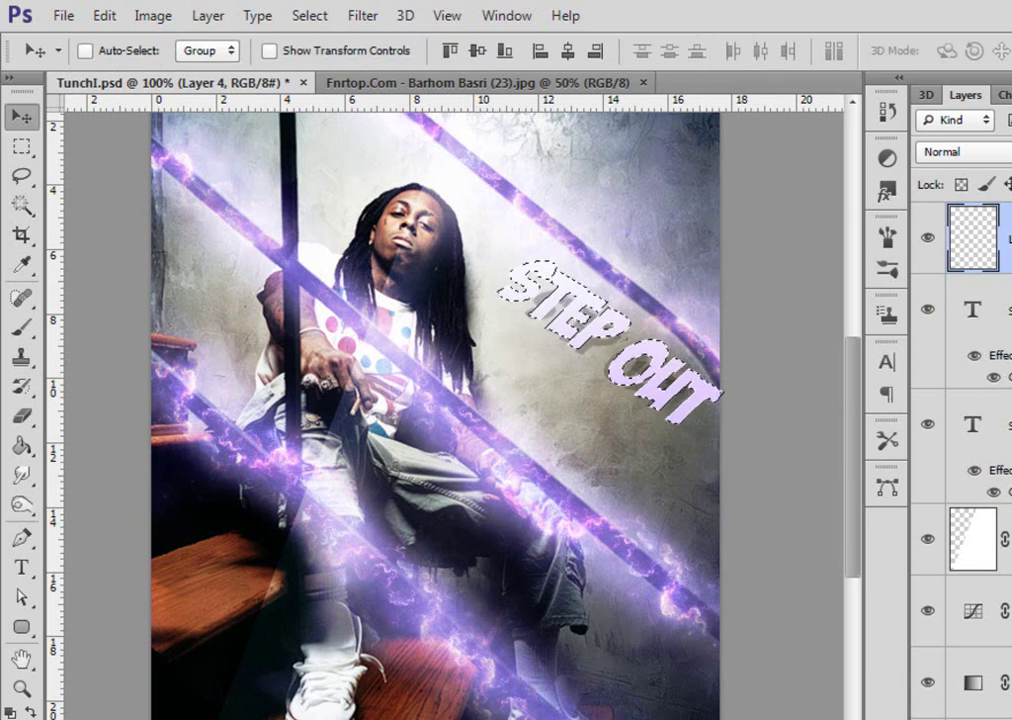
left_click(105, 16)
left_click(152, 340)
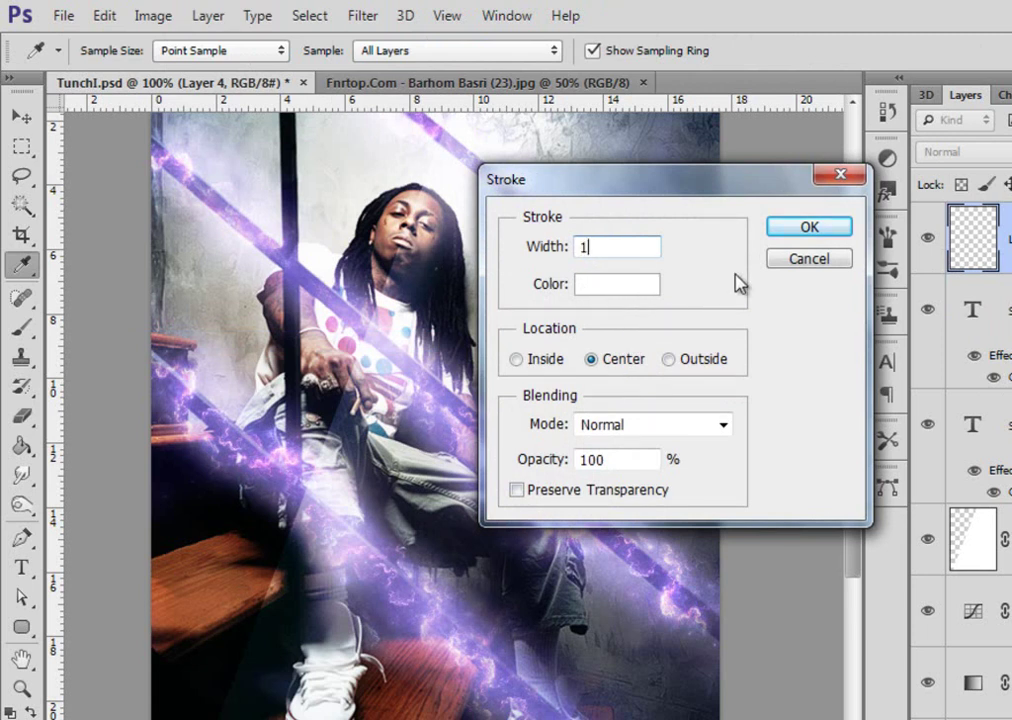
left_click(823, 232)
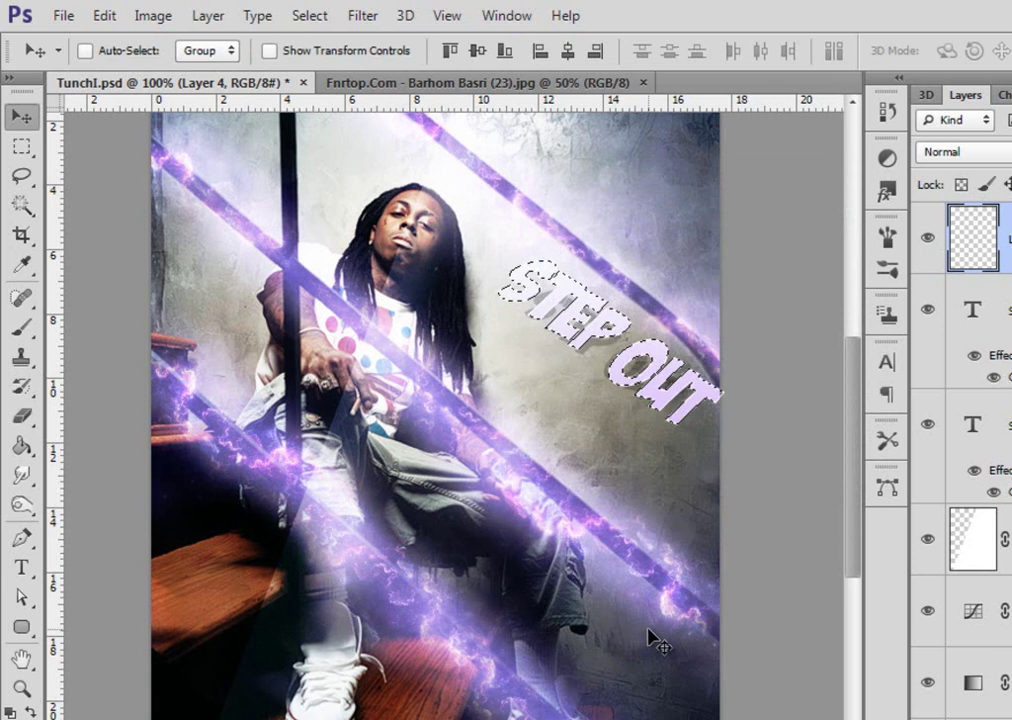
key("ctrl+d")
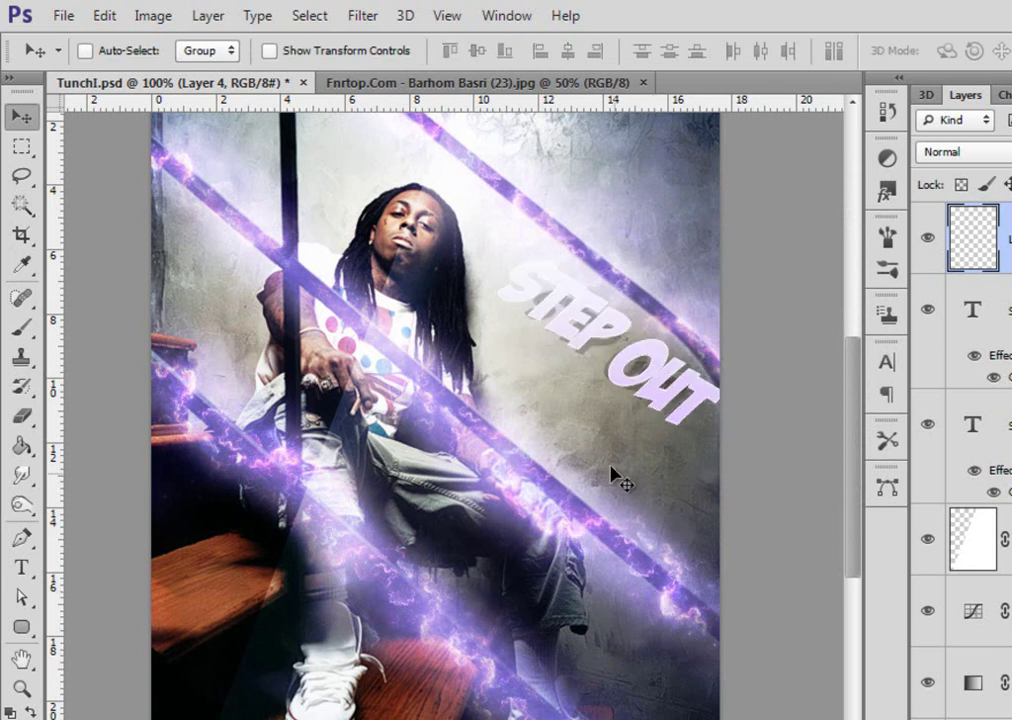
Set the font size of the upper "Step out" text to 72 pt
left_click(973, 310)
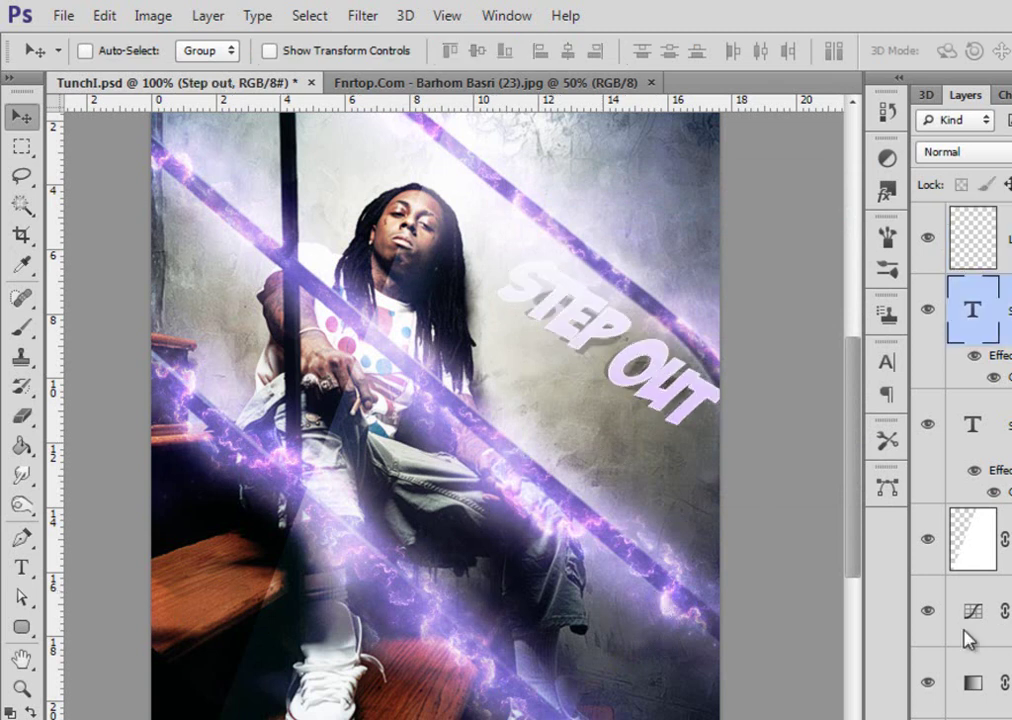
left_click(22, 568)
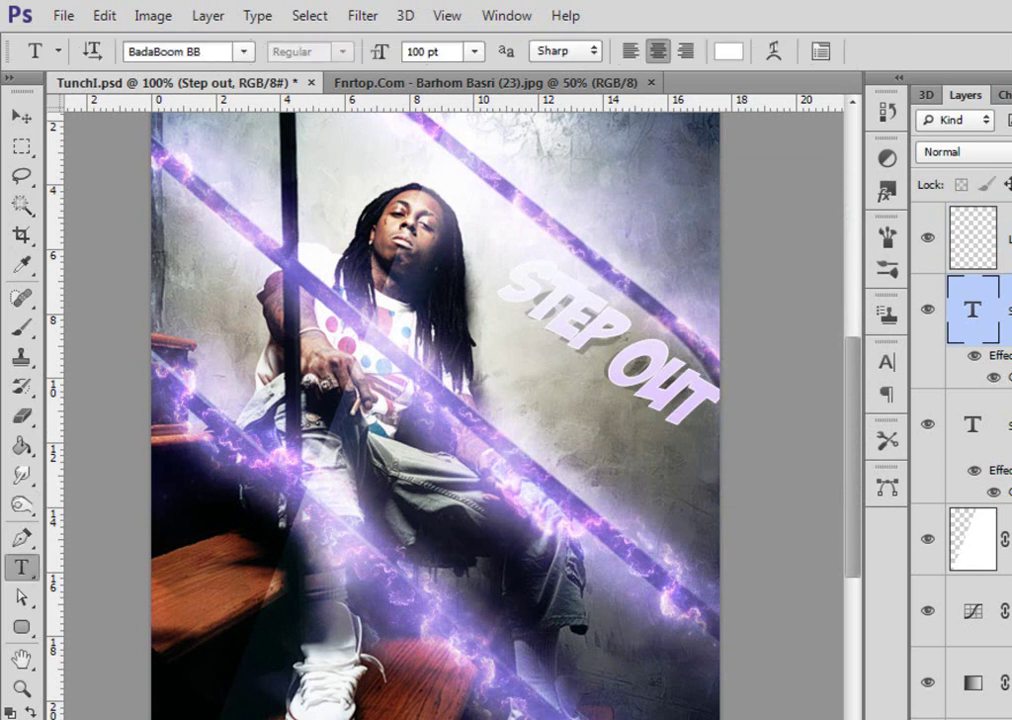
left_click(474, 51)
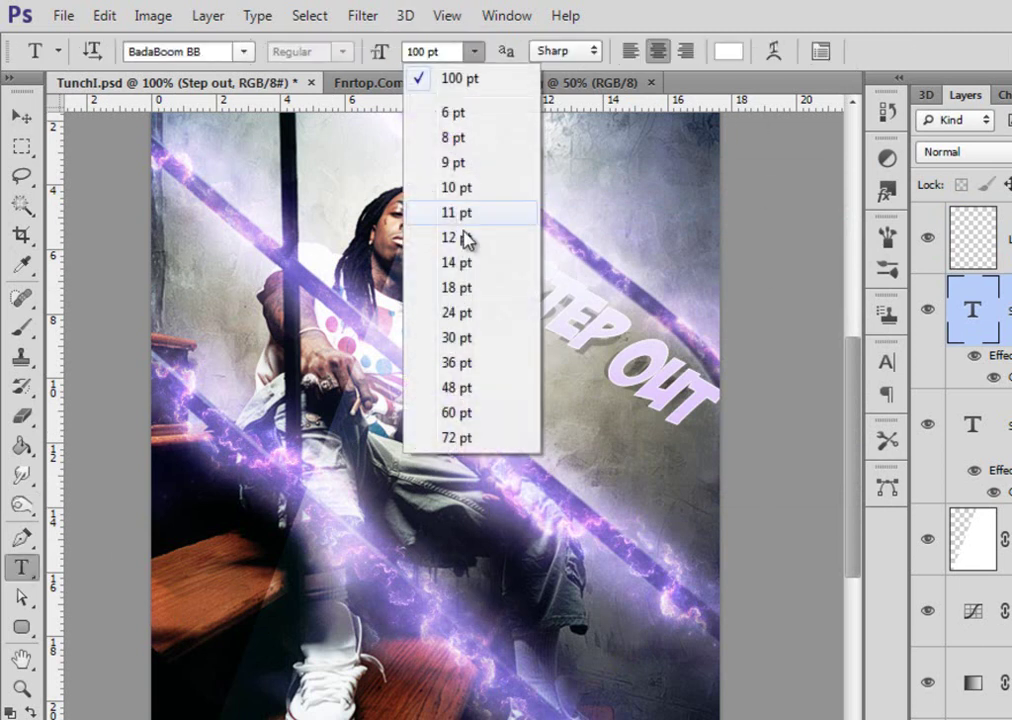
left_click(476, 437)
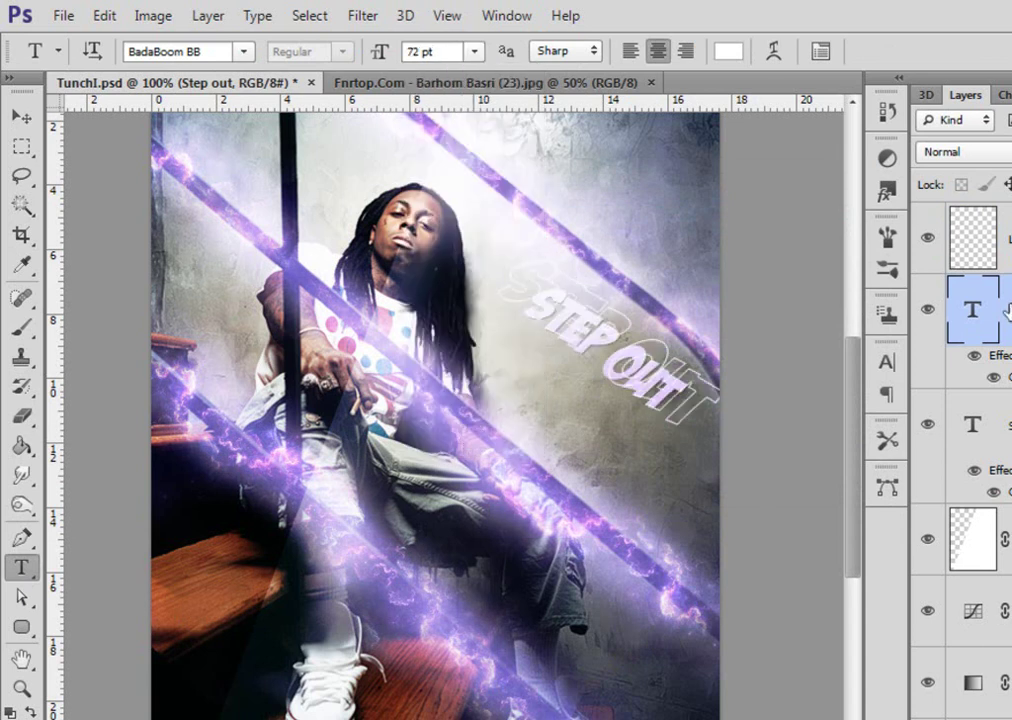
left_click(18, 120)
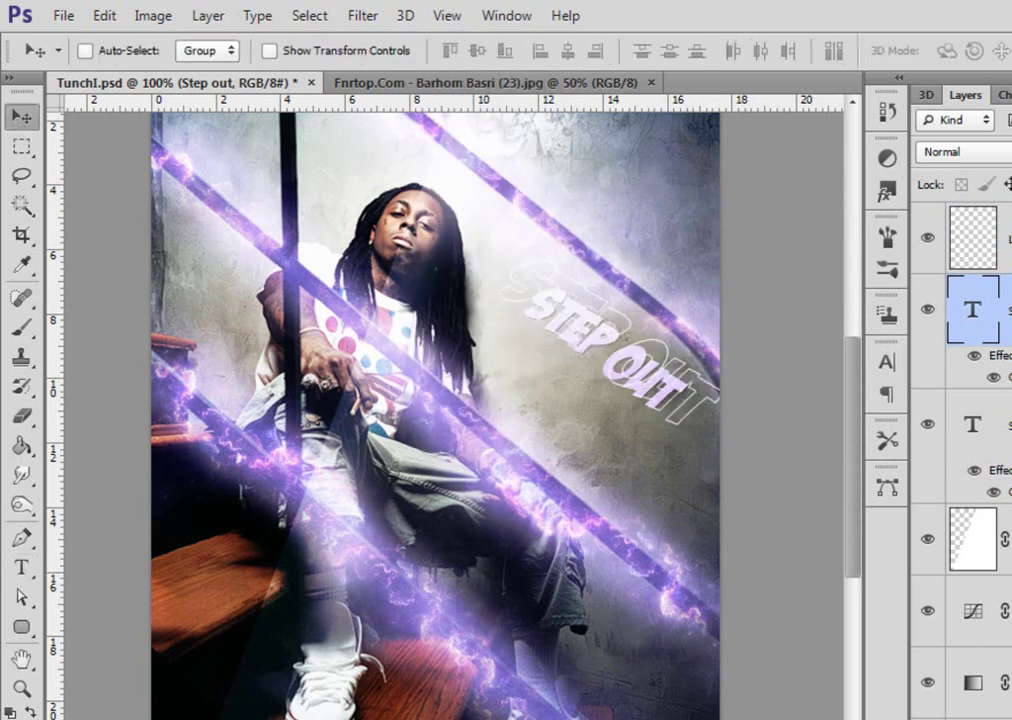
Place the stroked outline layer behind both text layers, shifted slightly to the left, and set its blend mode to Overlay
key("alt+]")
mouse_move(775, 360)
left_mouse_down()
mouse_move(752, 402)
mouse_move(761, 377)
left_mouse_up()
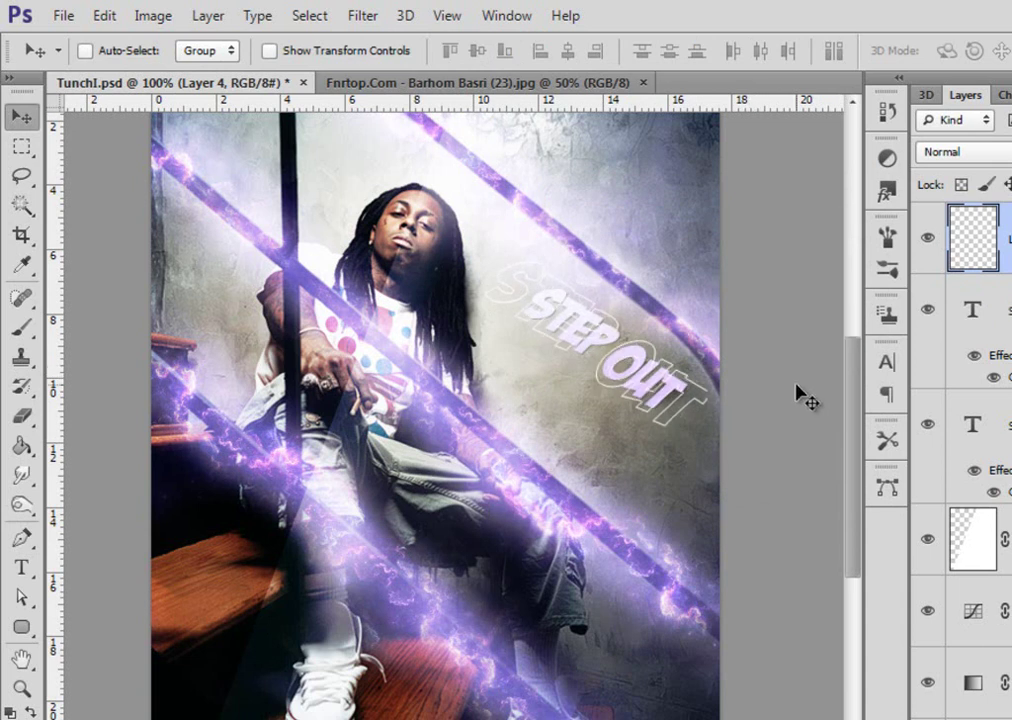
key("ctrl+bracketleft")
key("ctrl+bracketleft")
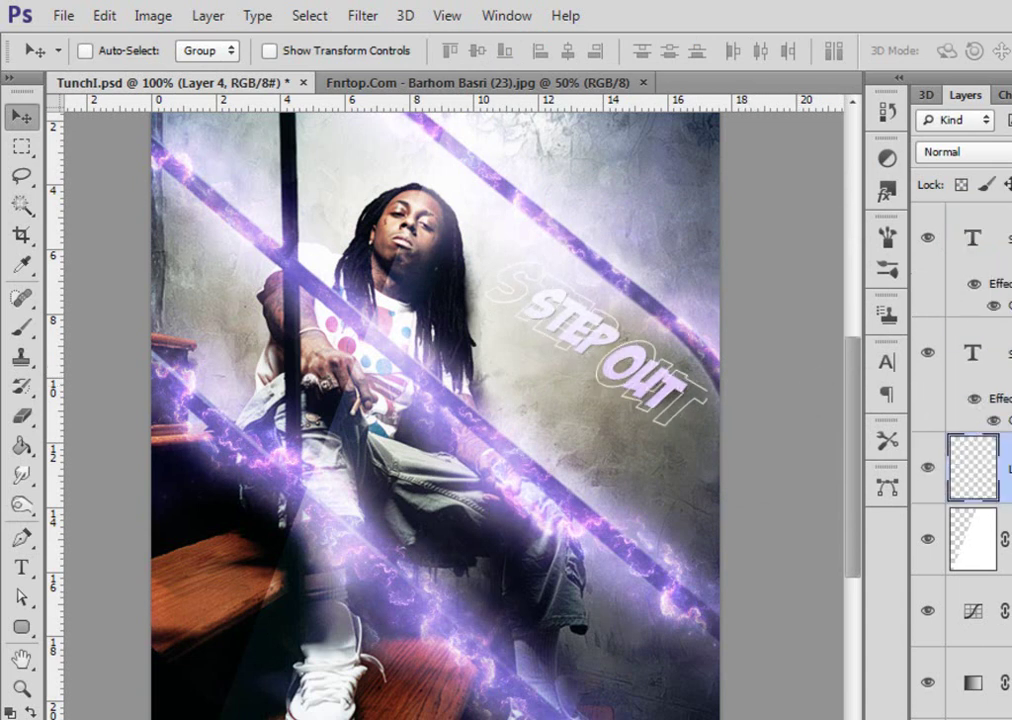
left_click(995, 155)
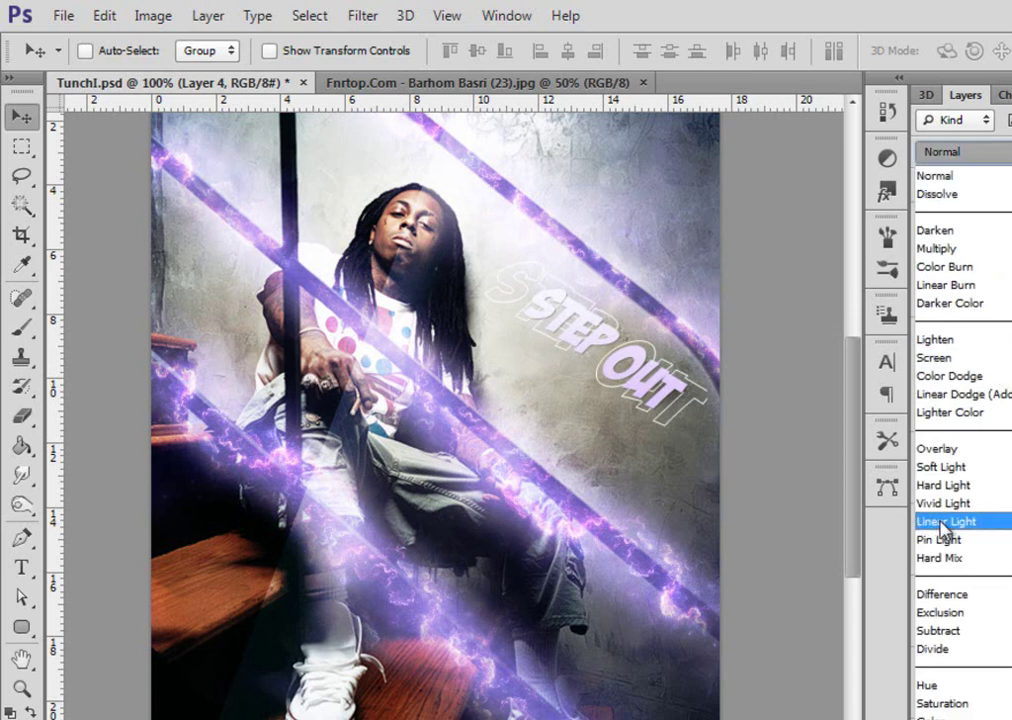
left_click(940, 449)
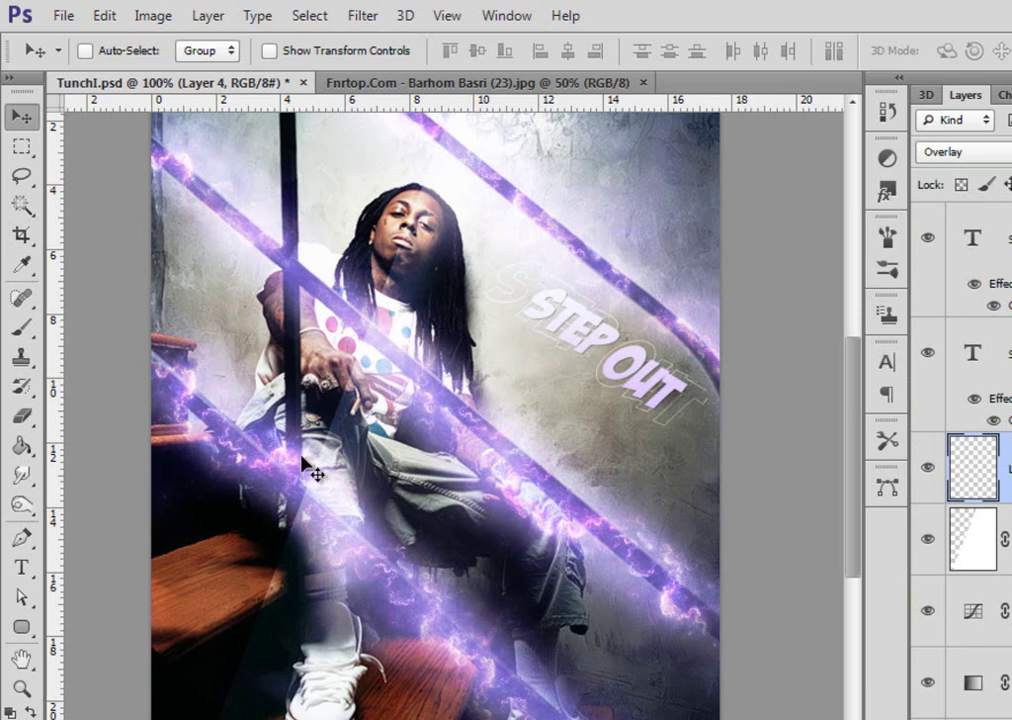
Add a white 72 pt BadaBoom BB text line over the portrait reading "Tuenchi is in da building"
left_click(20, 567)
left_click(516, 352)
key("BackSpace")
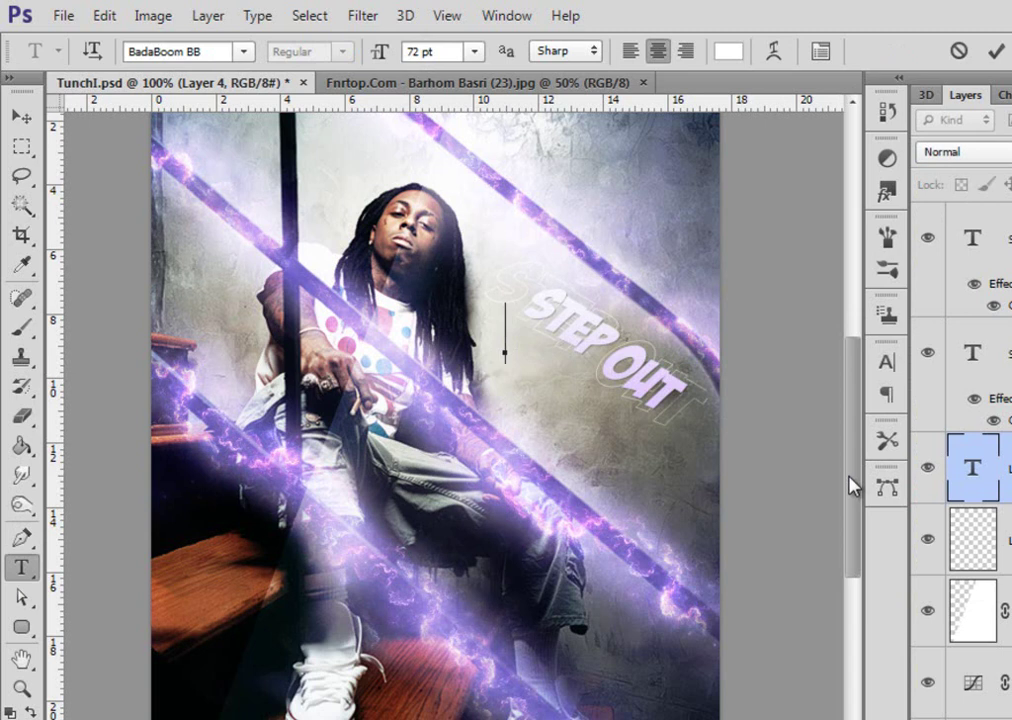
type("THEMCK")
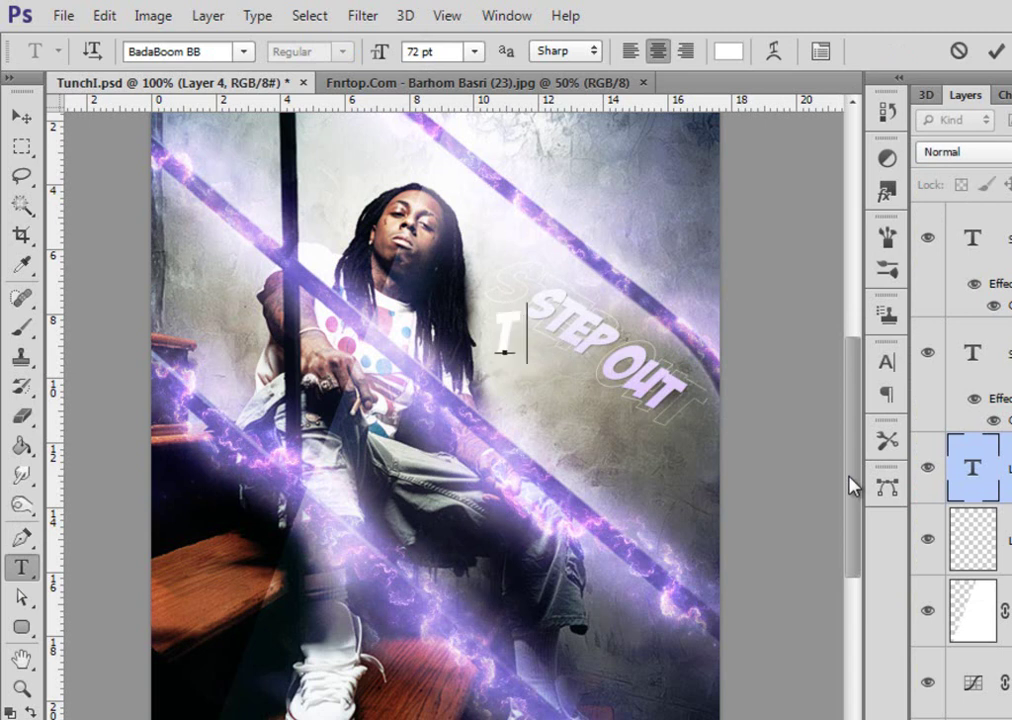
key("BackSpace")
key("BackSpace")
key("BackSpace")
key("BackSpace")
key("BackSpace")
key("BackSpace")
type("TUENCH")
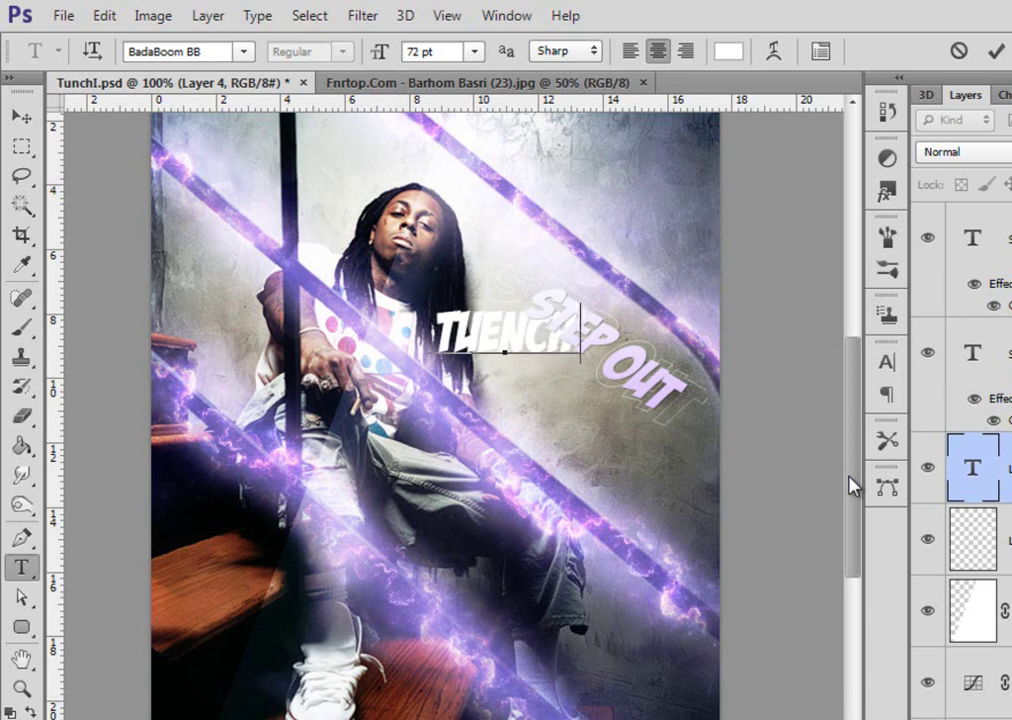
type("I IS THE")
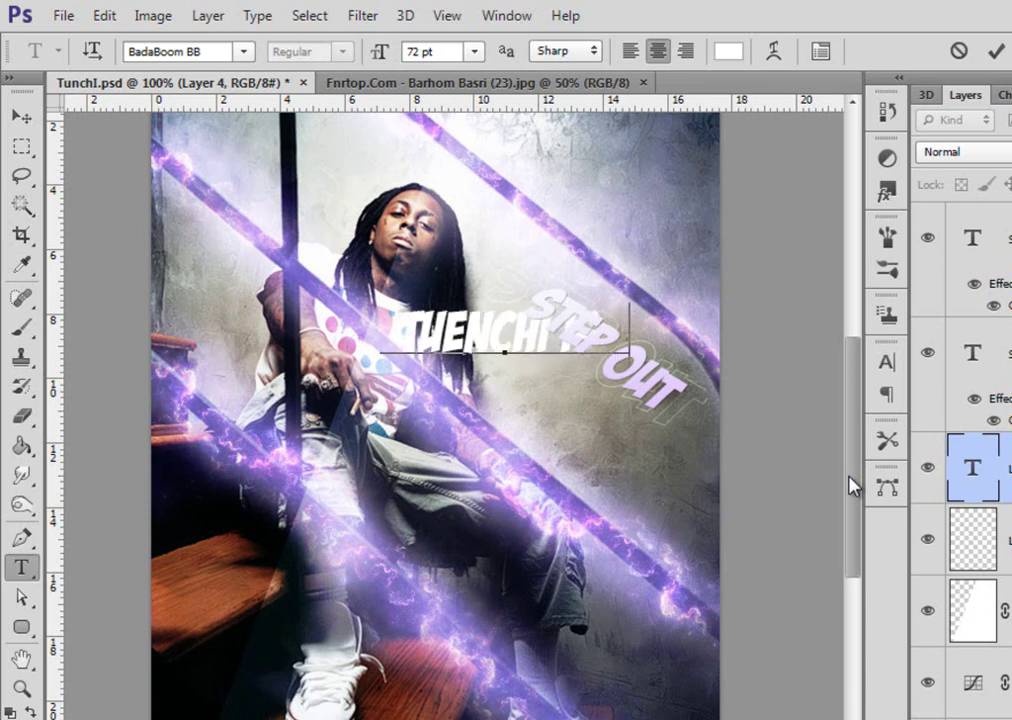
key("BackSpace")
key("BackSpace")
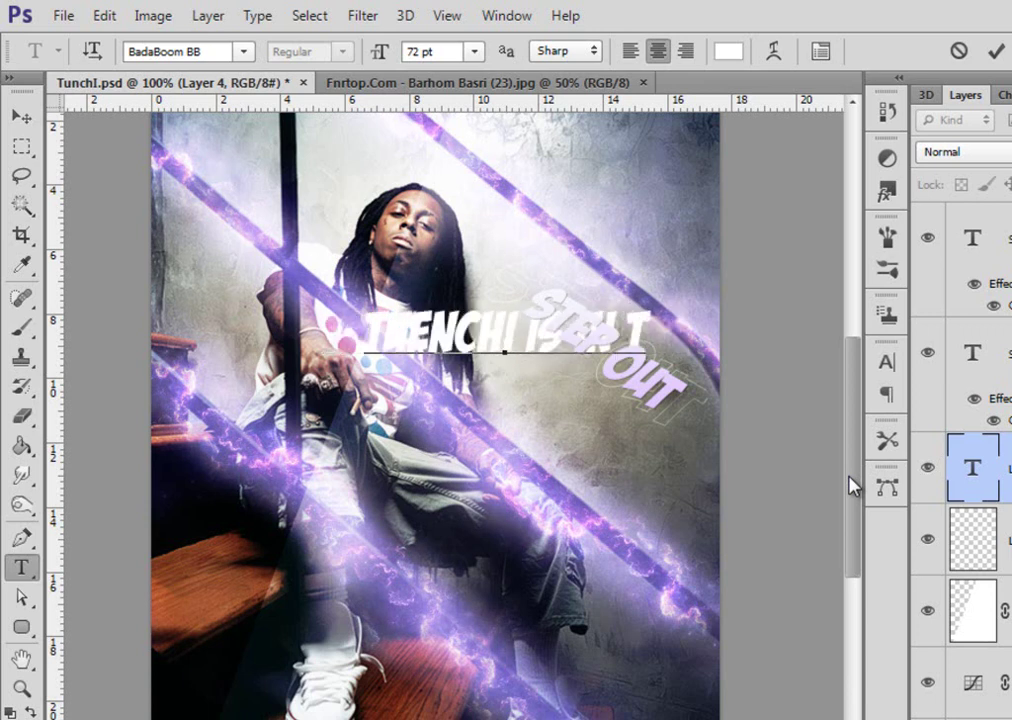
key("BackSpace")
type("DA ")
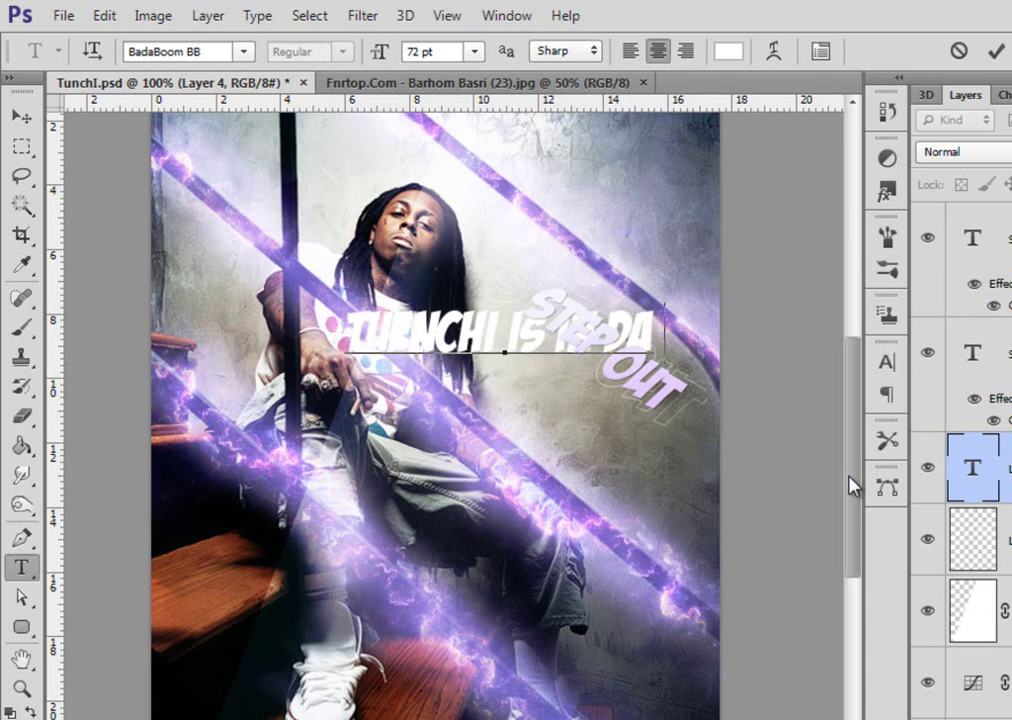
type(" BUIL")
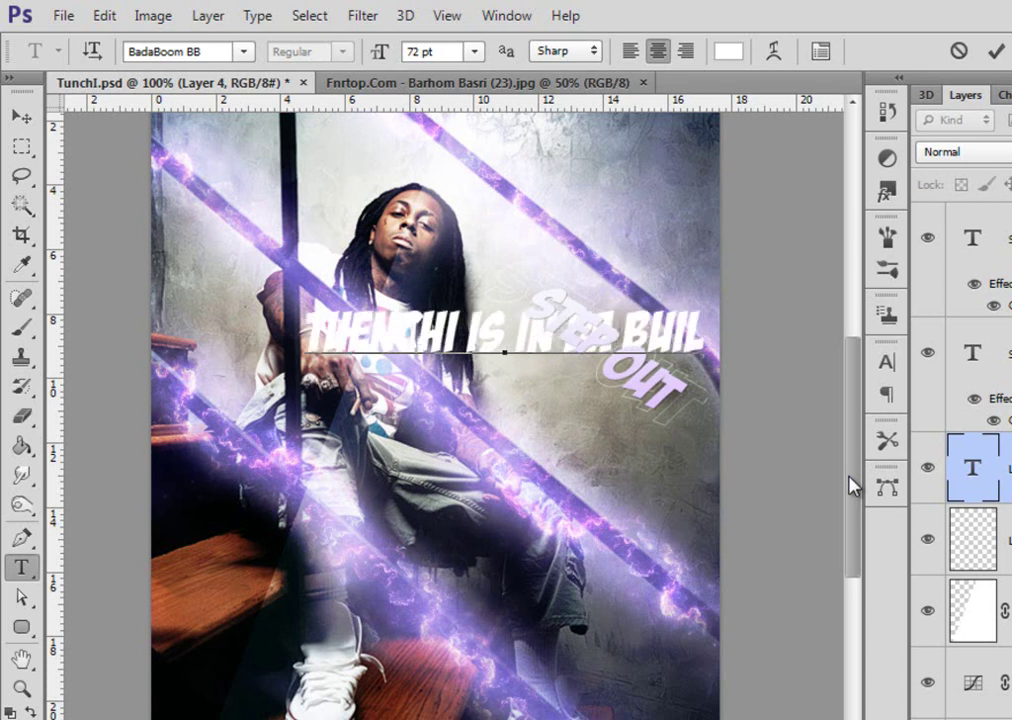
type("DIN")
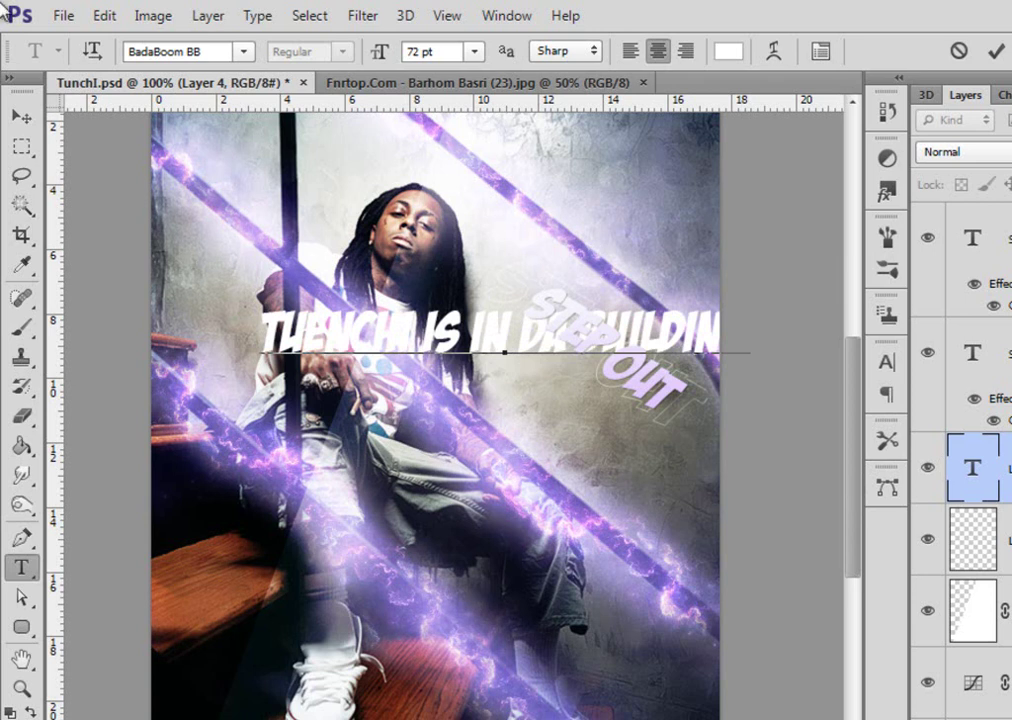
Rotate the tagline about 40° clockwise so it runs along the slope of the "Step out" text
left_click(20, 115)
key("ctrl+t")
left_click_drag(641, 588, 446, 615)
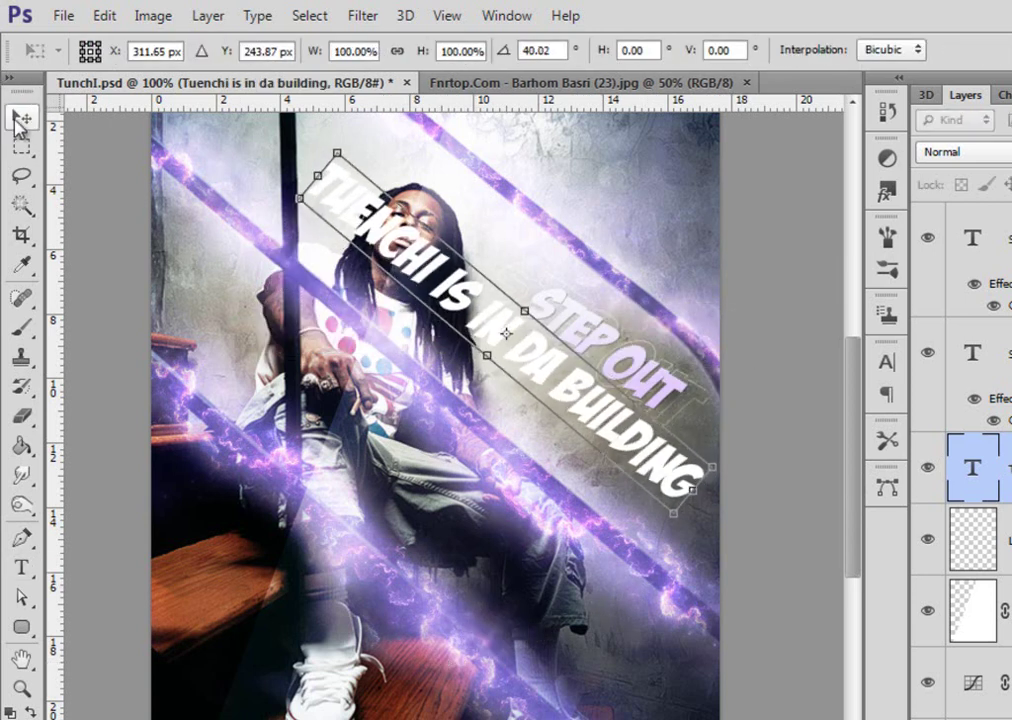
Set the tagline's font size to 48 pt
key("t")
left_click(492, 338)
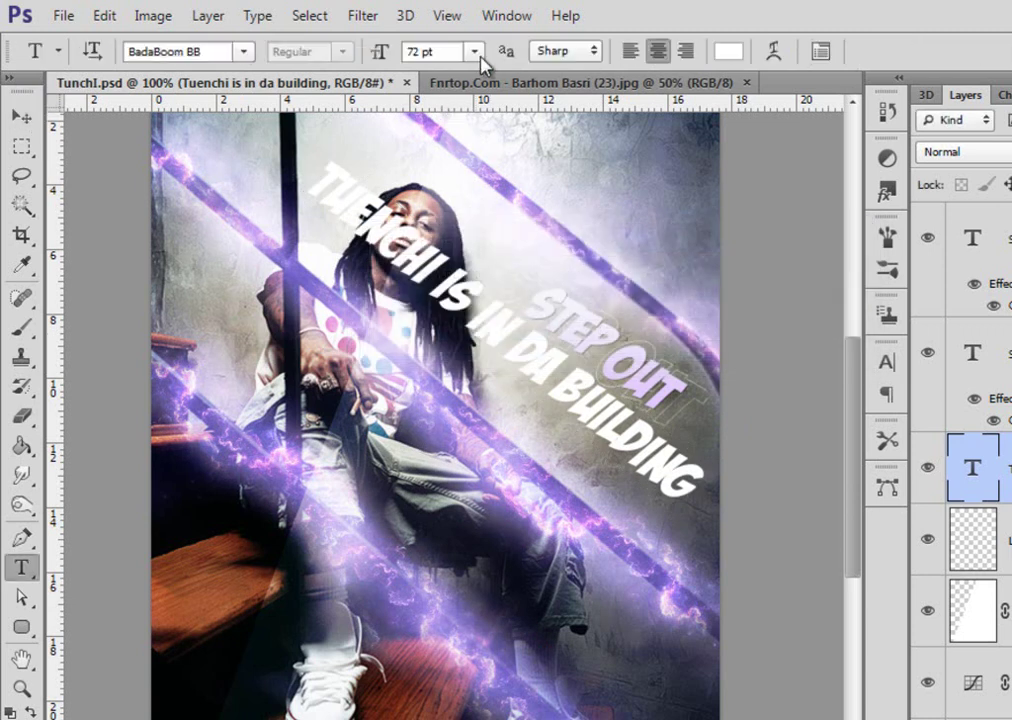
left_click(476, 51)
left_click(472, 402)
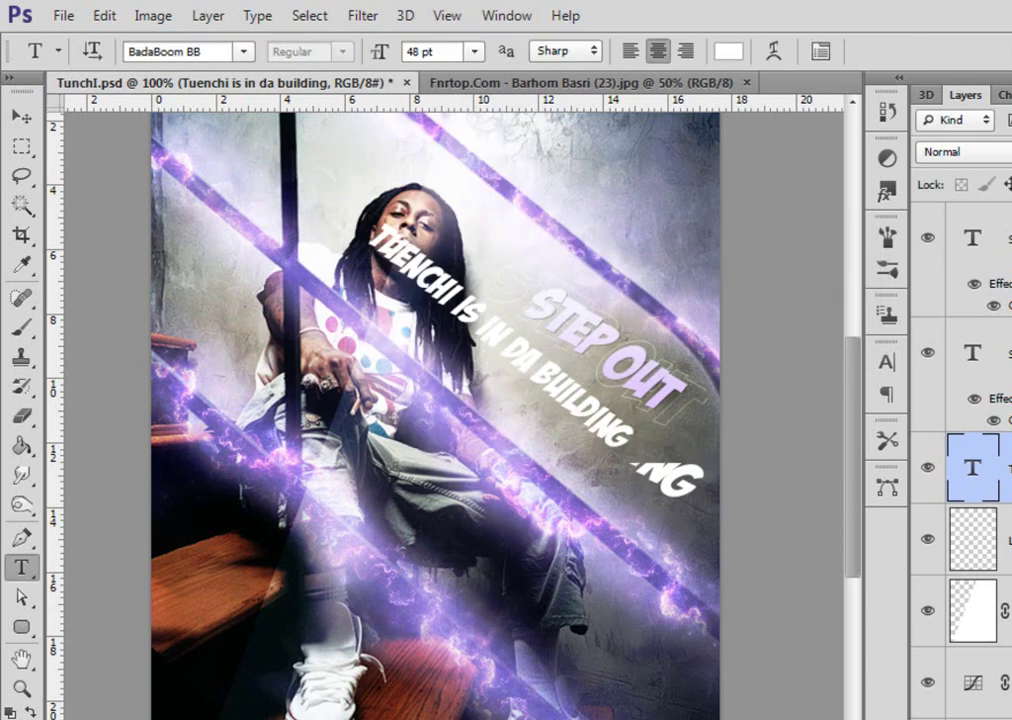
Move the tagline directly beneath the "Step out" text and set its font size to 43 pt
left_click(20, 116)
left_click_drag(338, 275, 428, 343)
key("t")
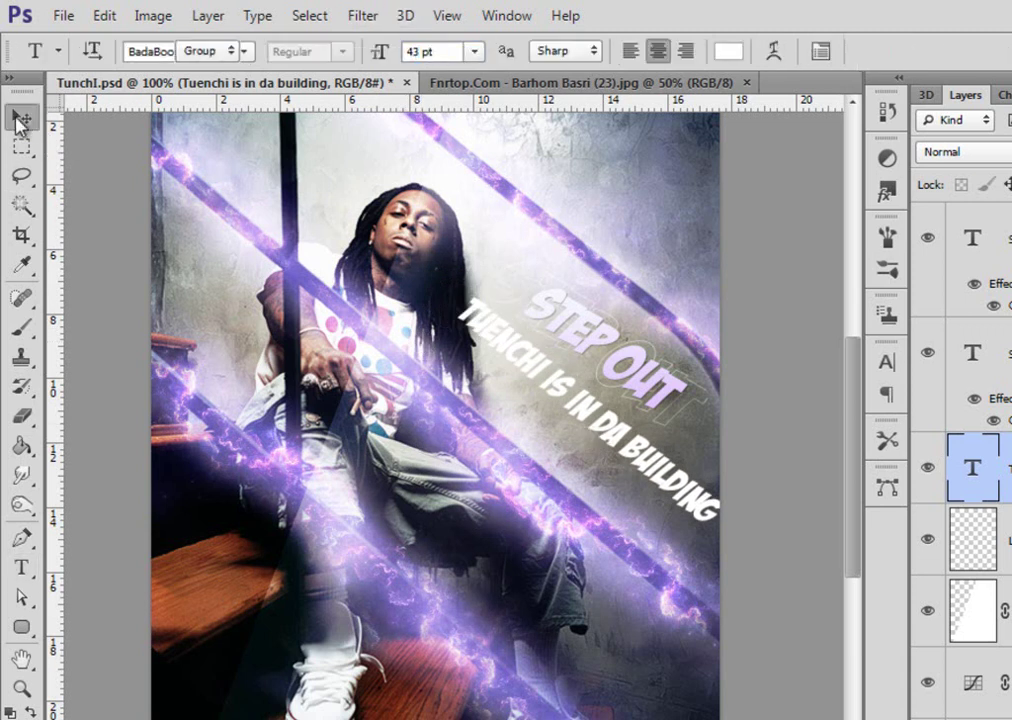
Rotate the tagline about 4.8° counterclockwise and apply the transformation
left_click(20, 116)
key("ctrl+t")
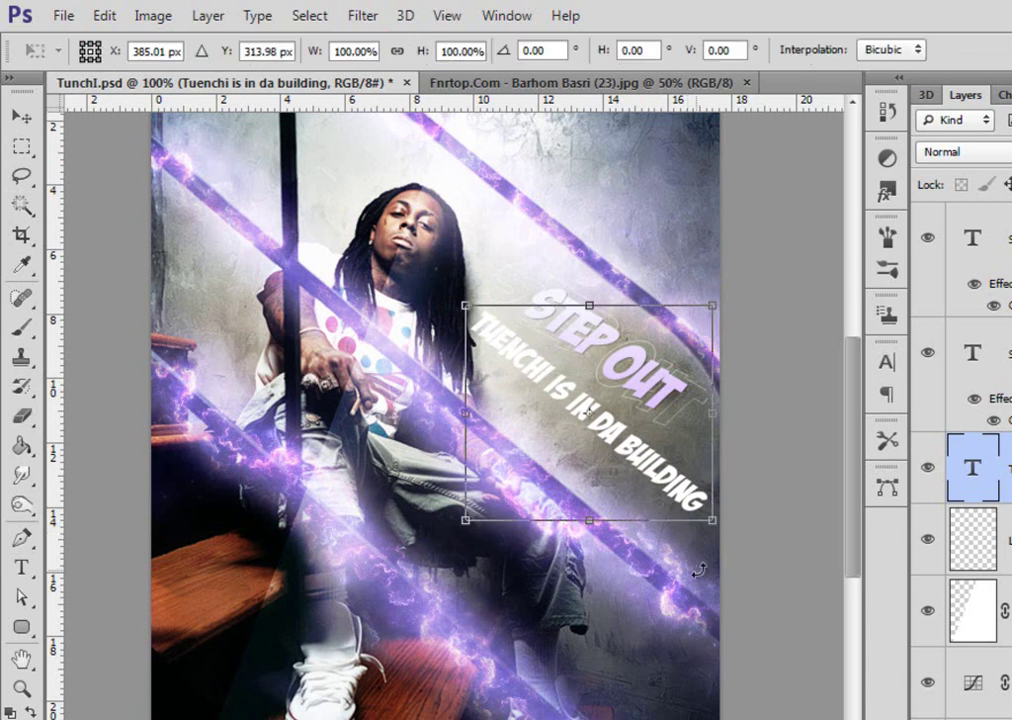
left_click_drag(678, 569, 730, 562)
left_click(21, 117)
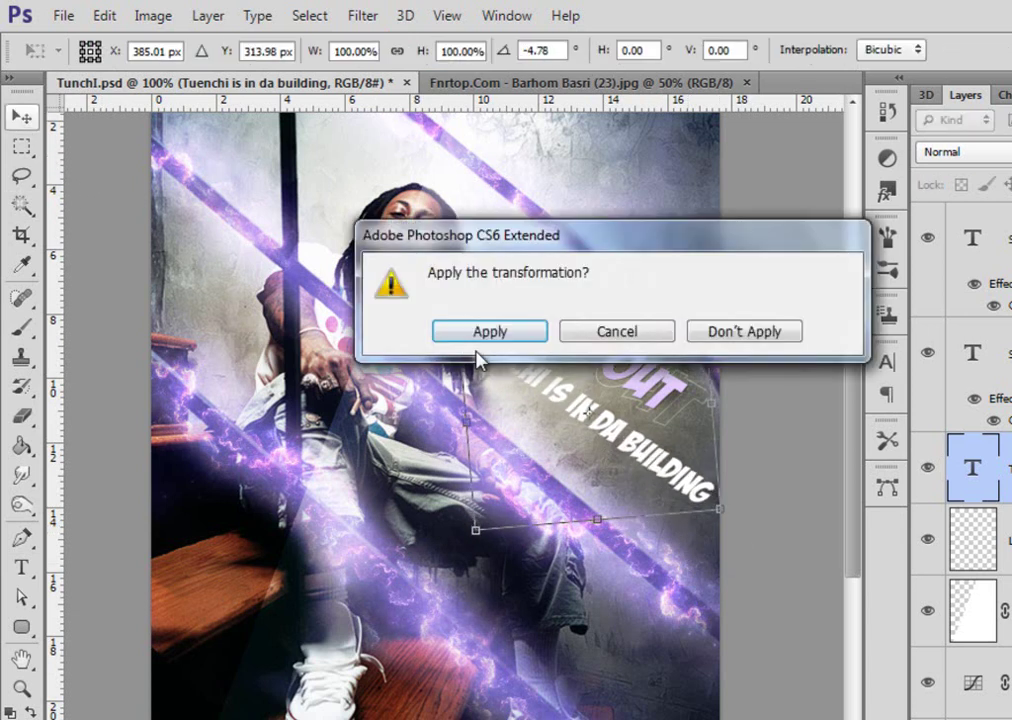
left_click(490, 336)
Set the tagline's text colour to the light purple ead0f5
key("t")
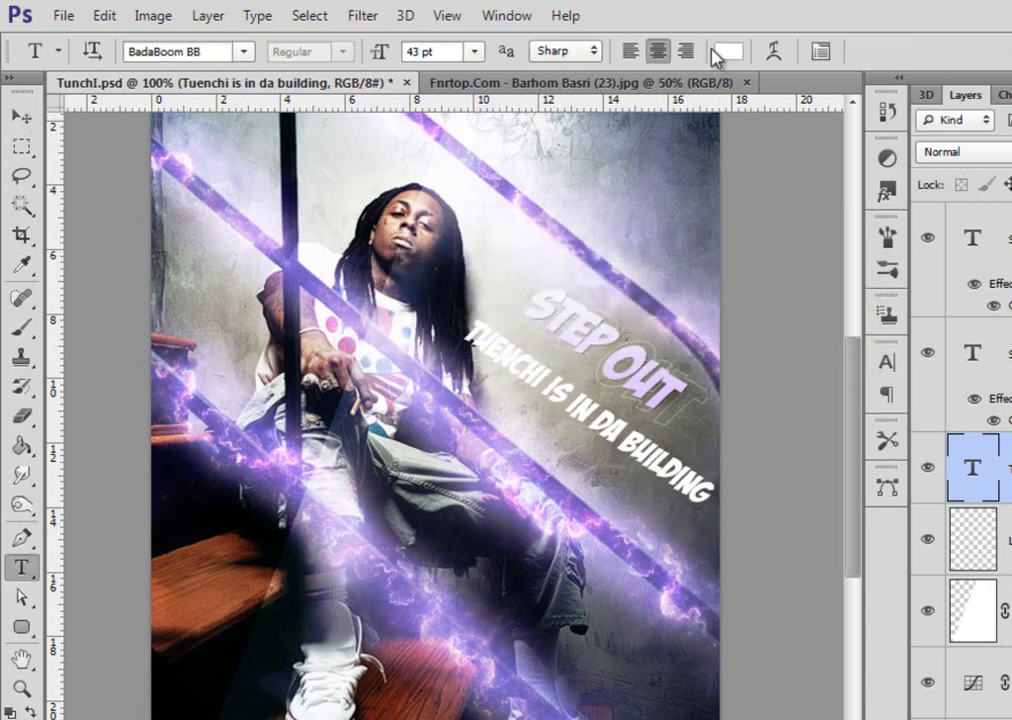
left_click(728, 51)
left_click_drag(655, 682, 430, 690)
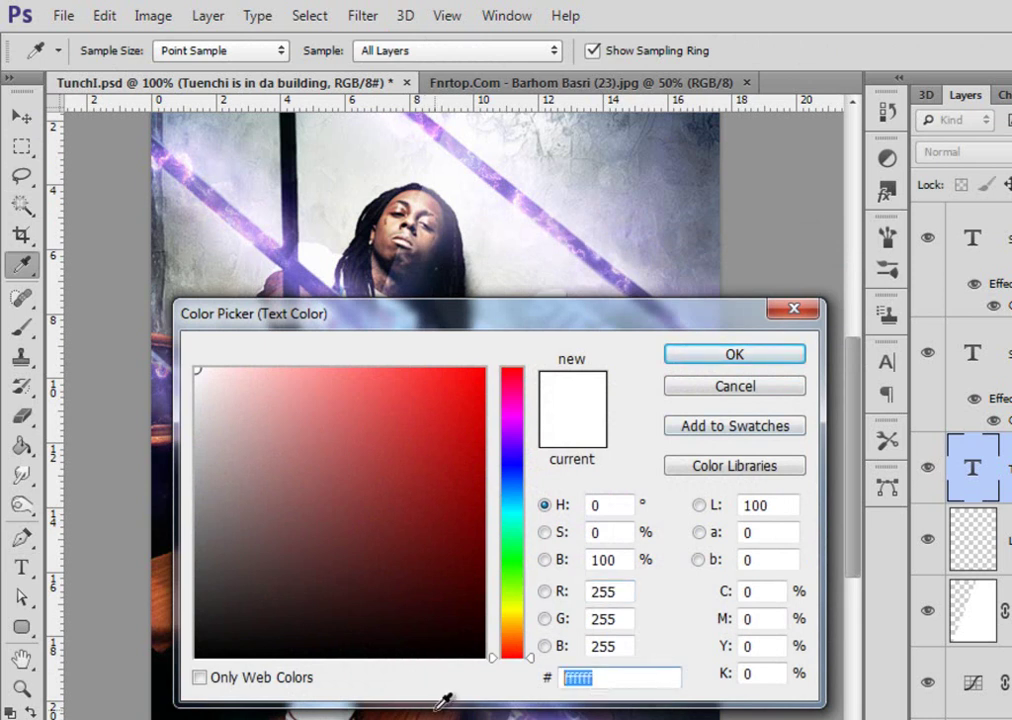
type("ea")
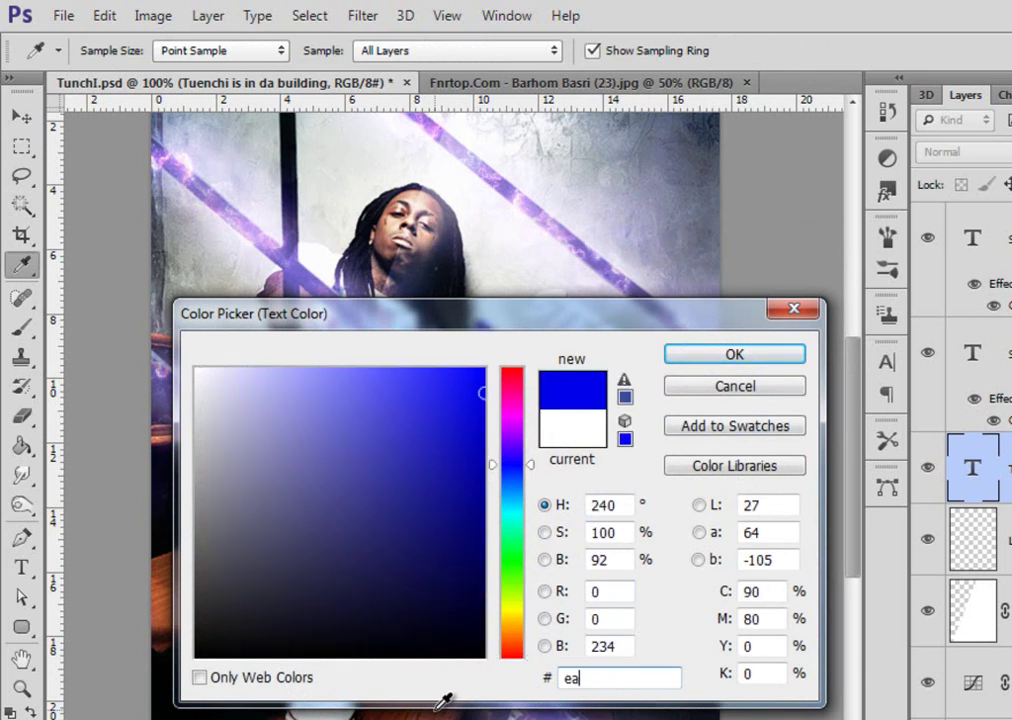
type("d0")
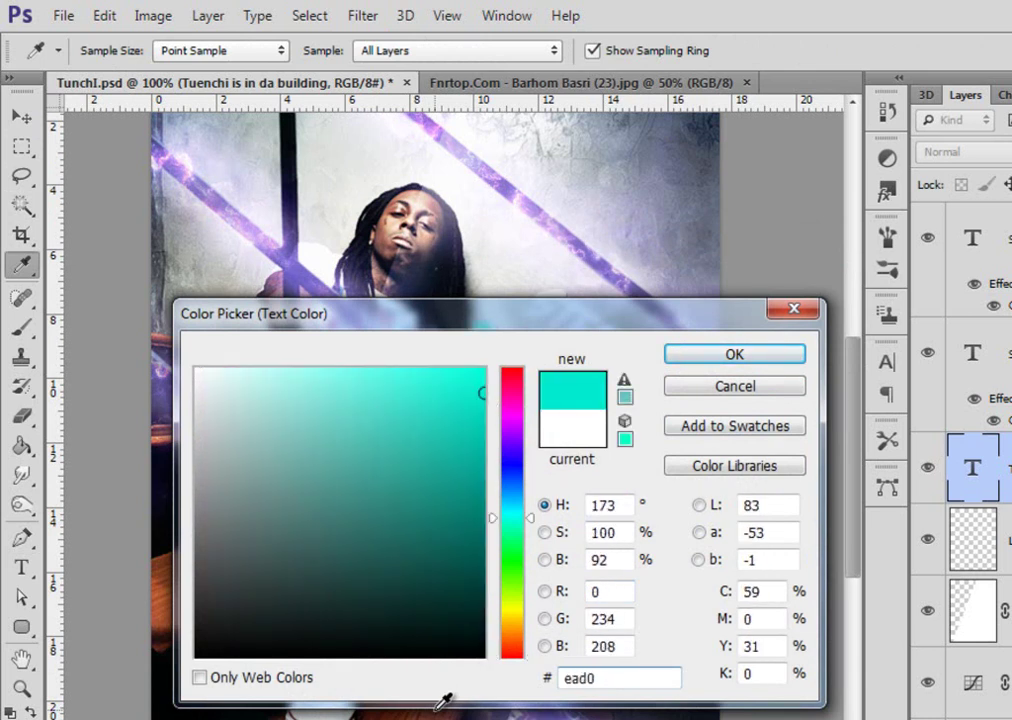
type("f5")
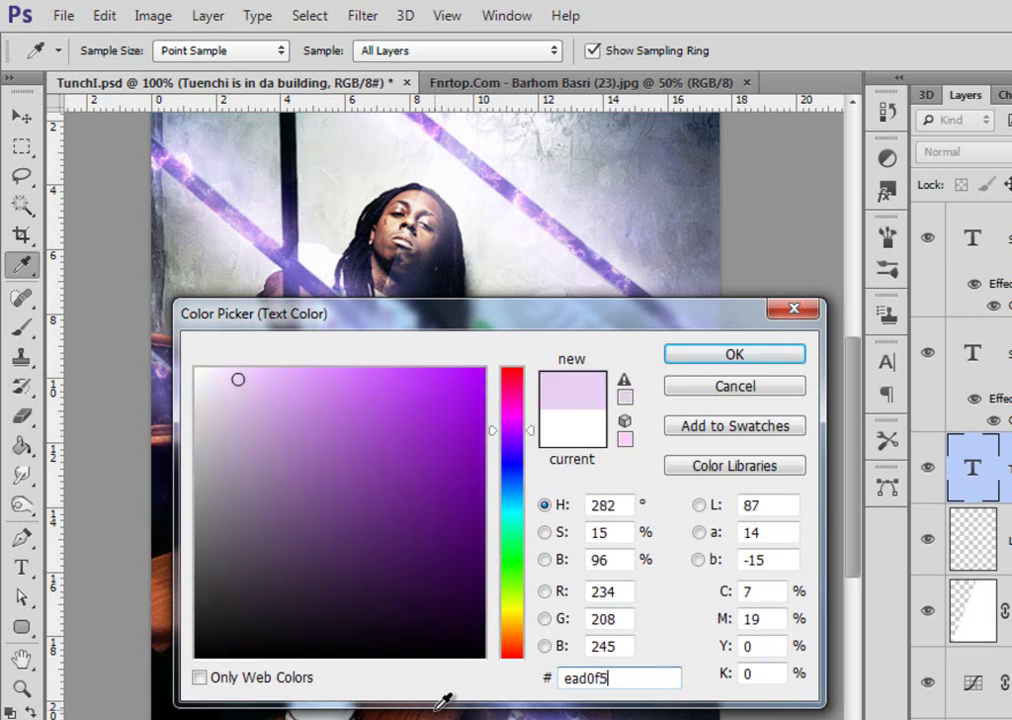
left_click(758, 358)
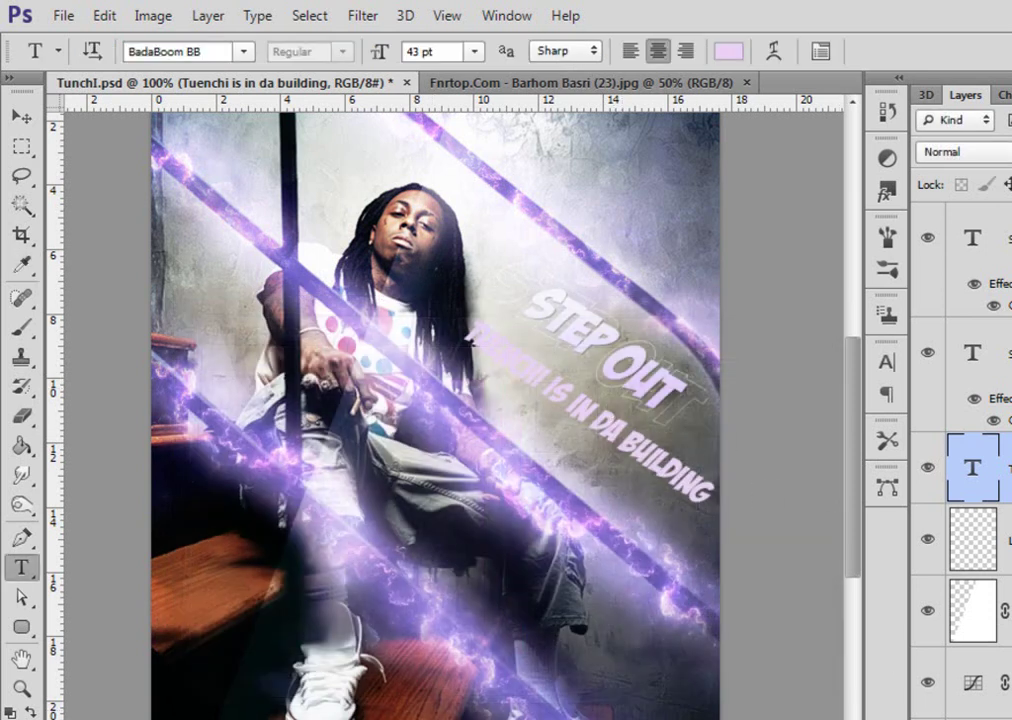
Set the tagline layer's blend mode to Overlay and make its purple text colour slightly darker
left_click(990, 152)
left_click(1000, 449)
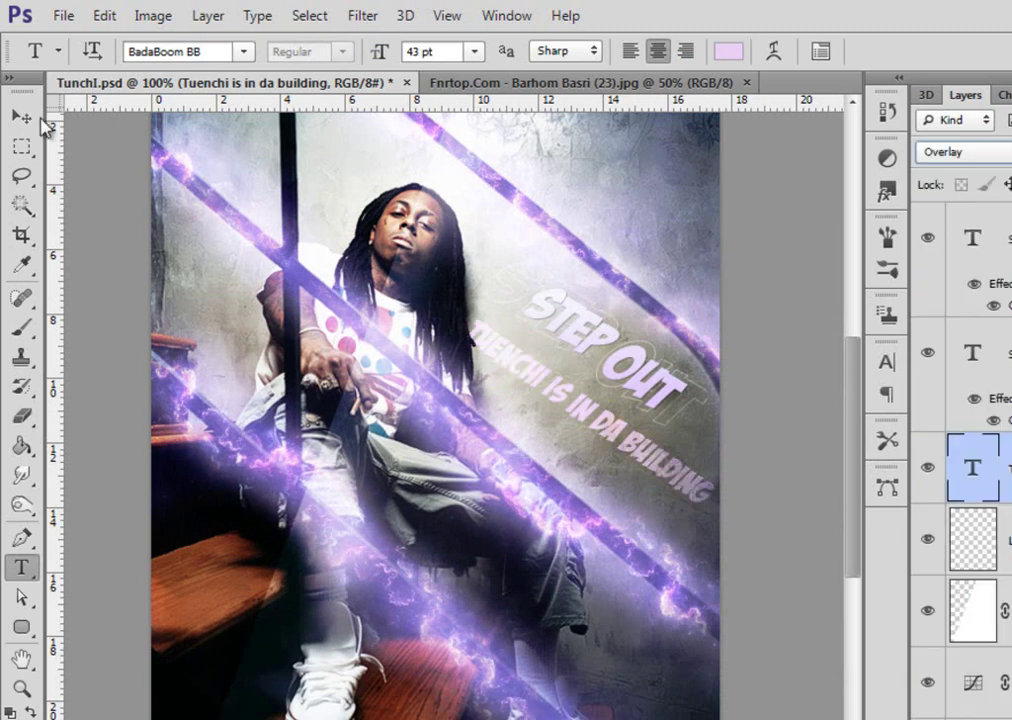
left_click(728, 51)
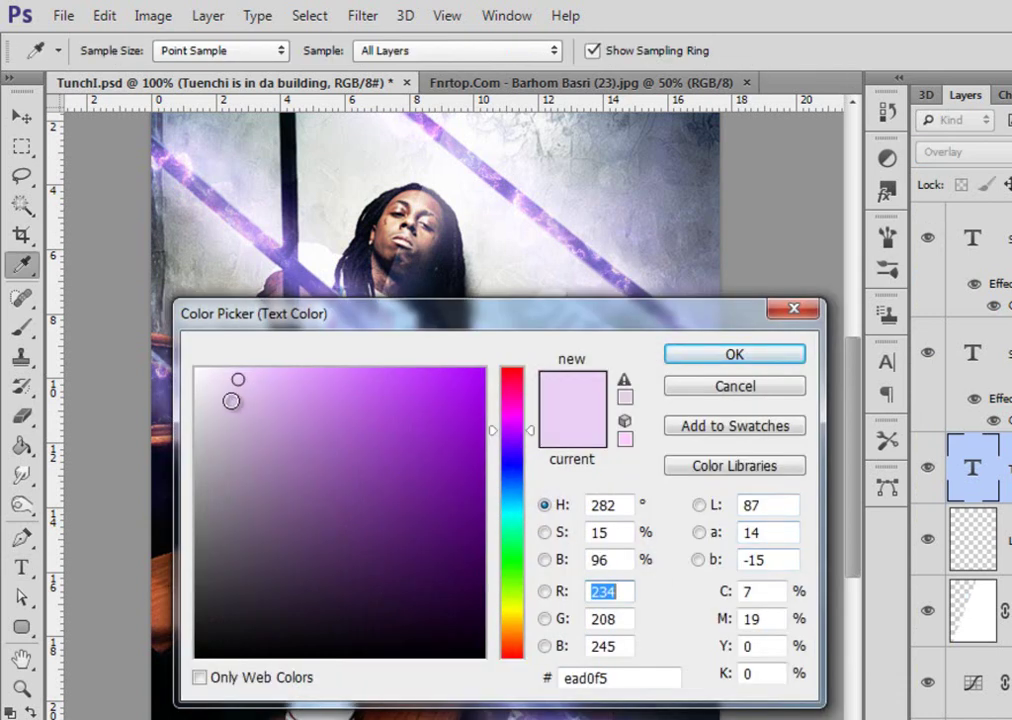
left_click(236, 395)
left_click_drag(585, 328, 604, 563)
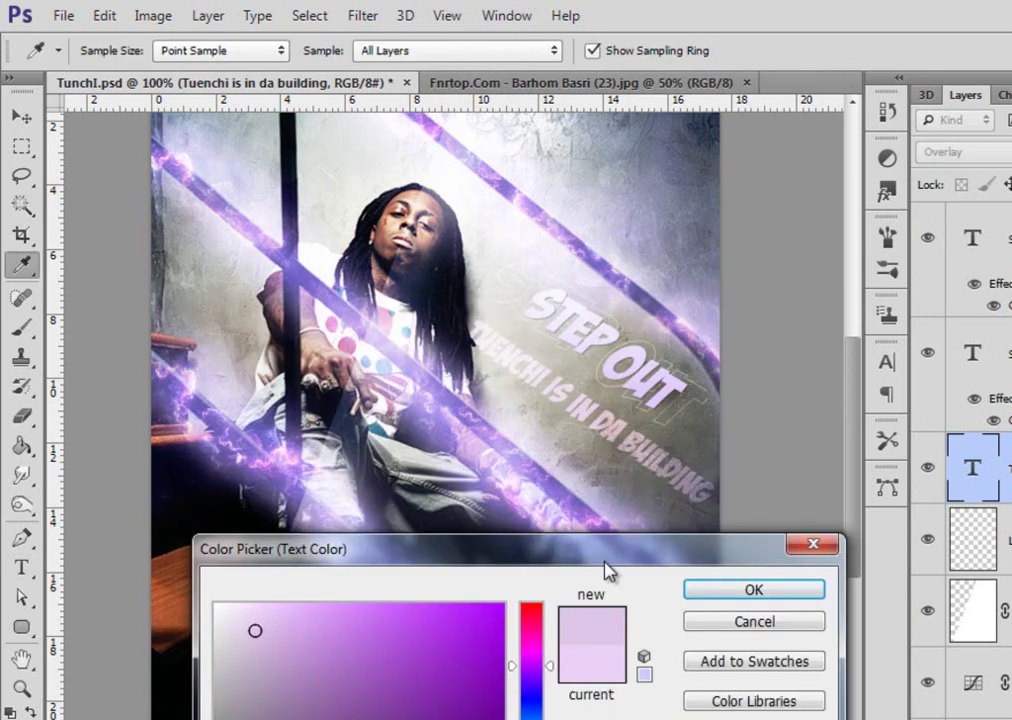
left_click(766, 590)
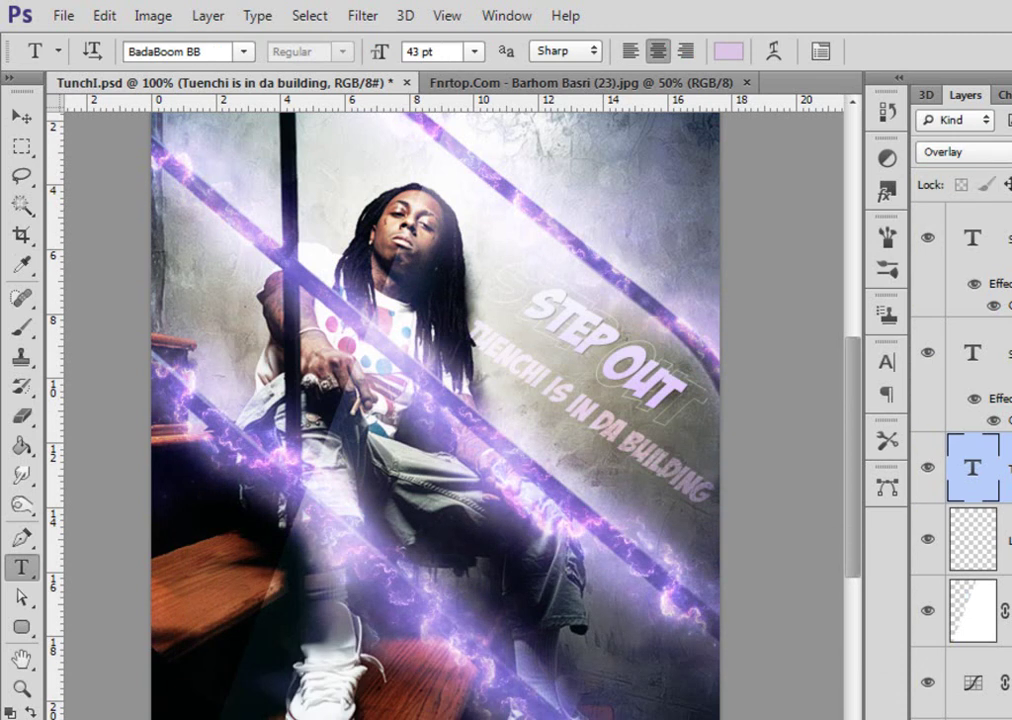
Duplicate the Overlay tagline layer
key("ctrl+j")
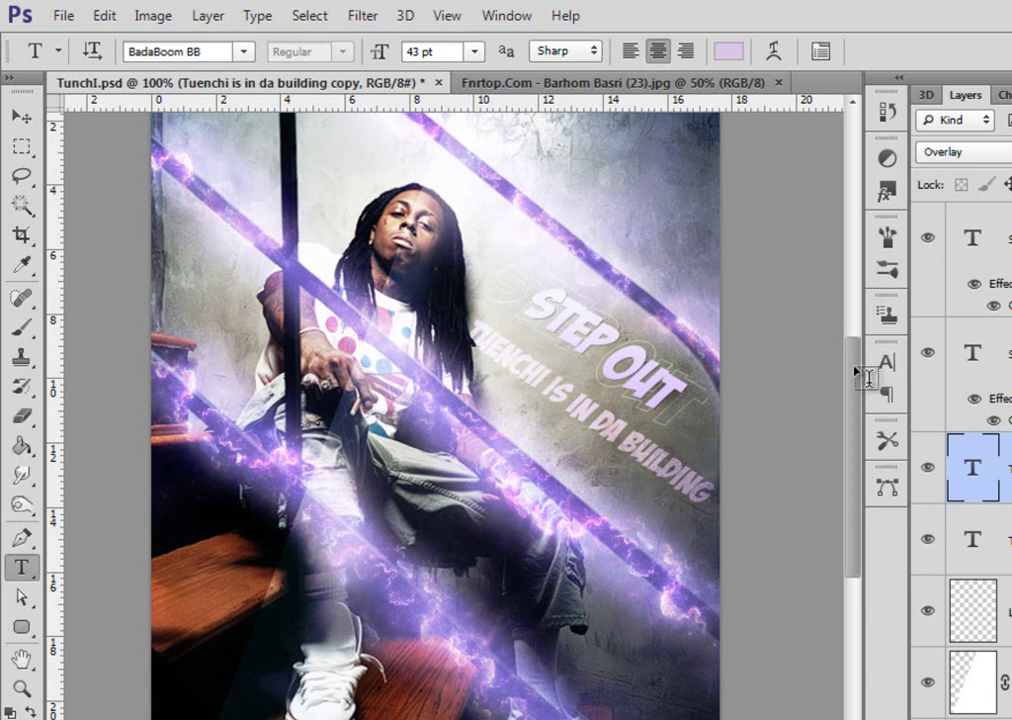
left_click(21, 688)
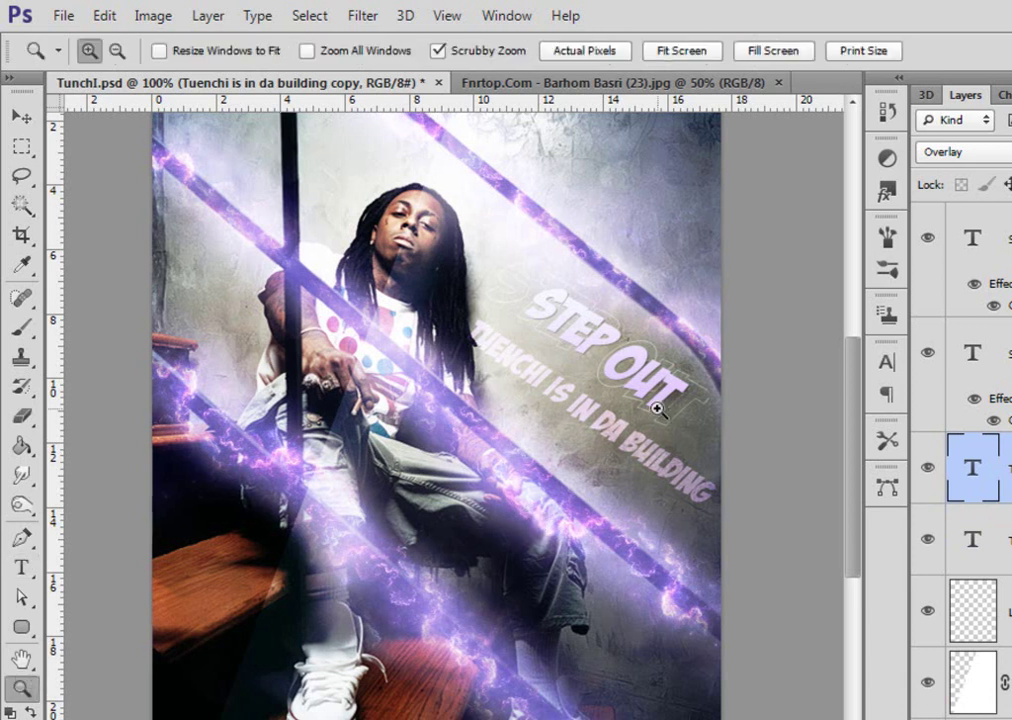
left_click(665, 415, "alt")
Create an empty layer above the topmost "Step out" text layer and select the entire canvas
left_click(1003, 238)
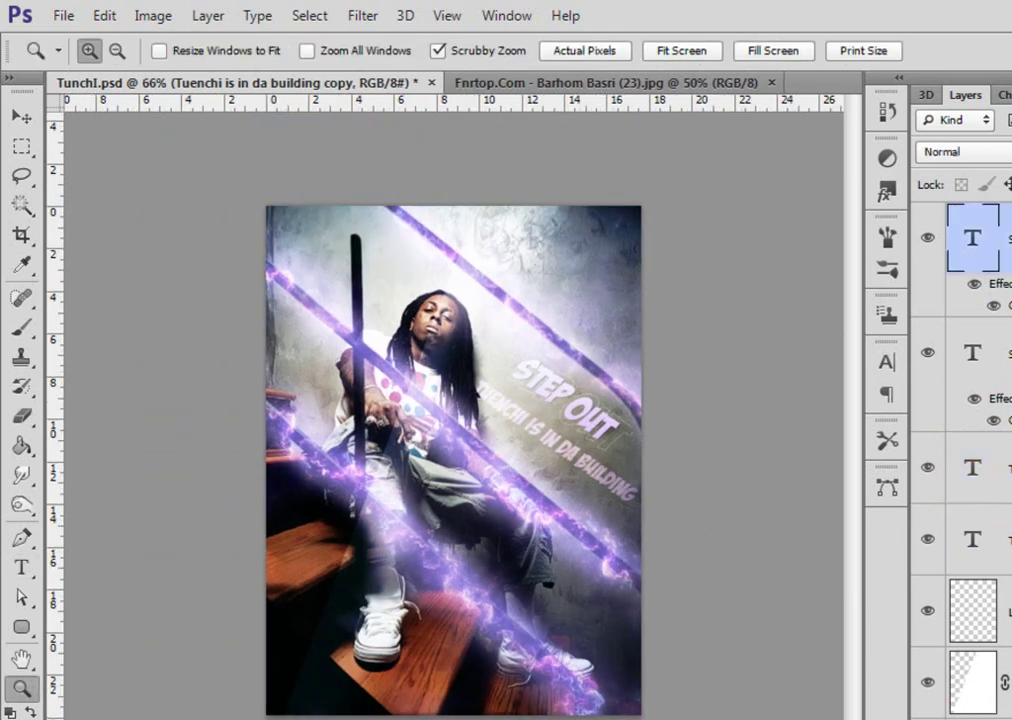
key("ctrl+shift+alt+n")
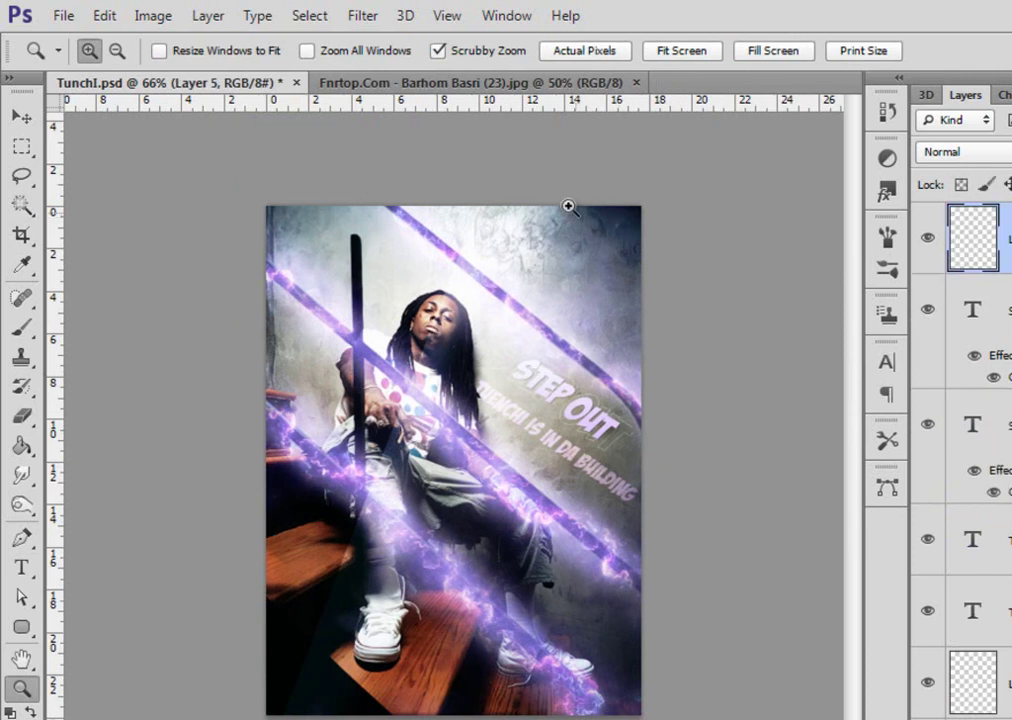
left_click(309, 15)
left_click(326, 46)
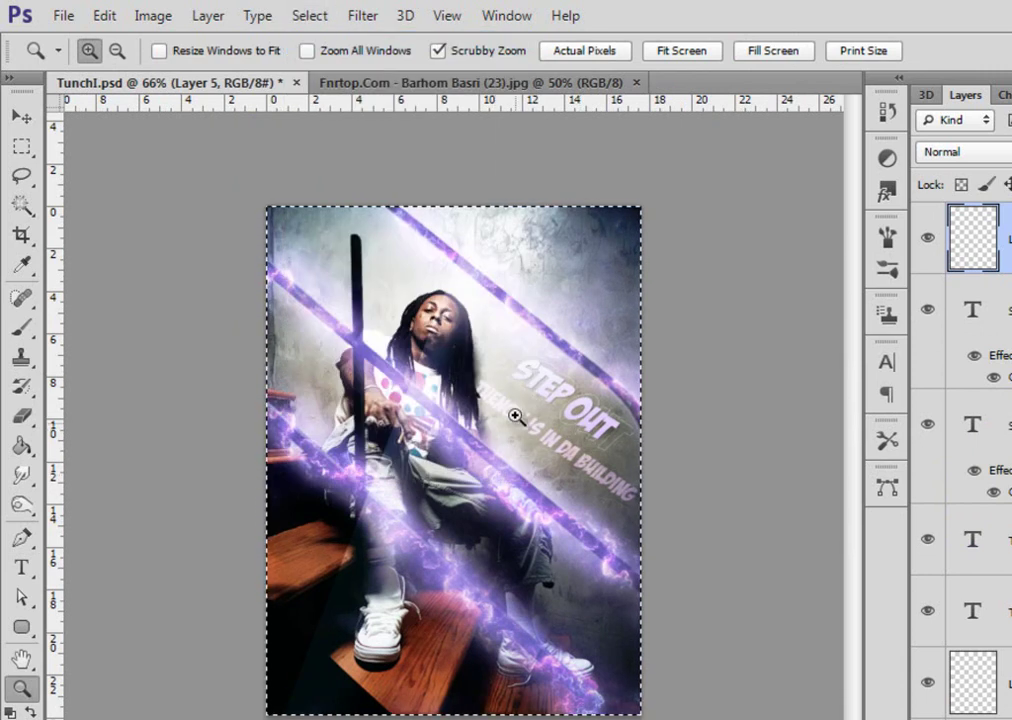
left_click(104, 15)
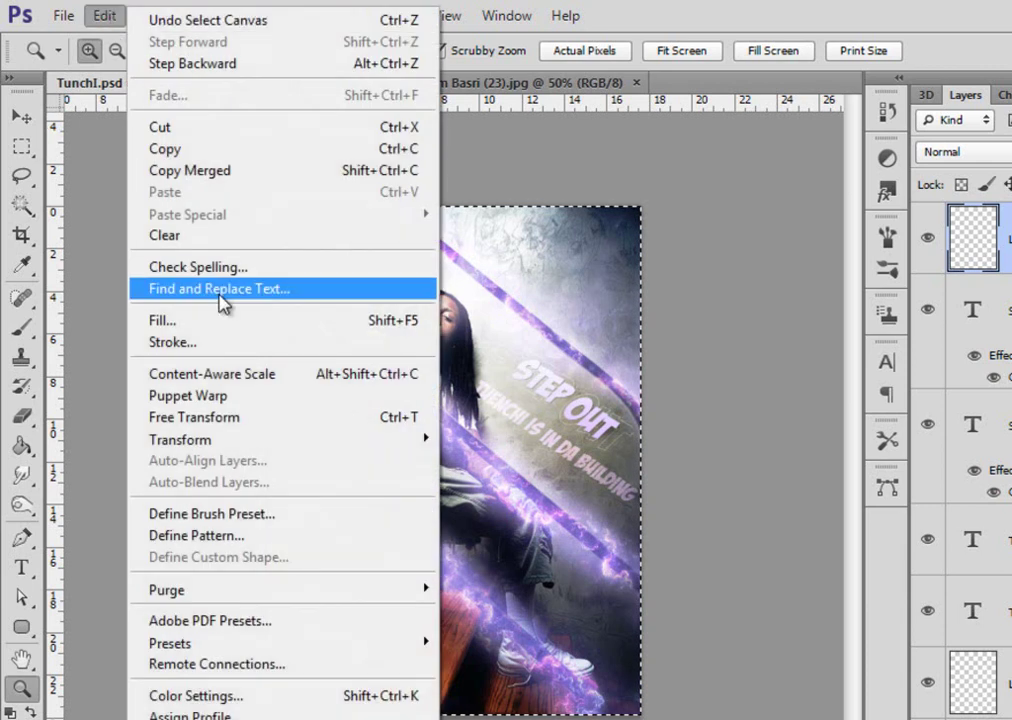
left_click(252, 338)
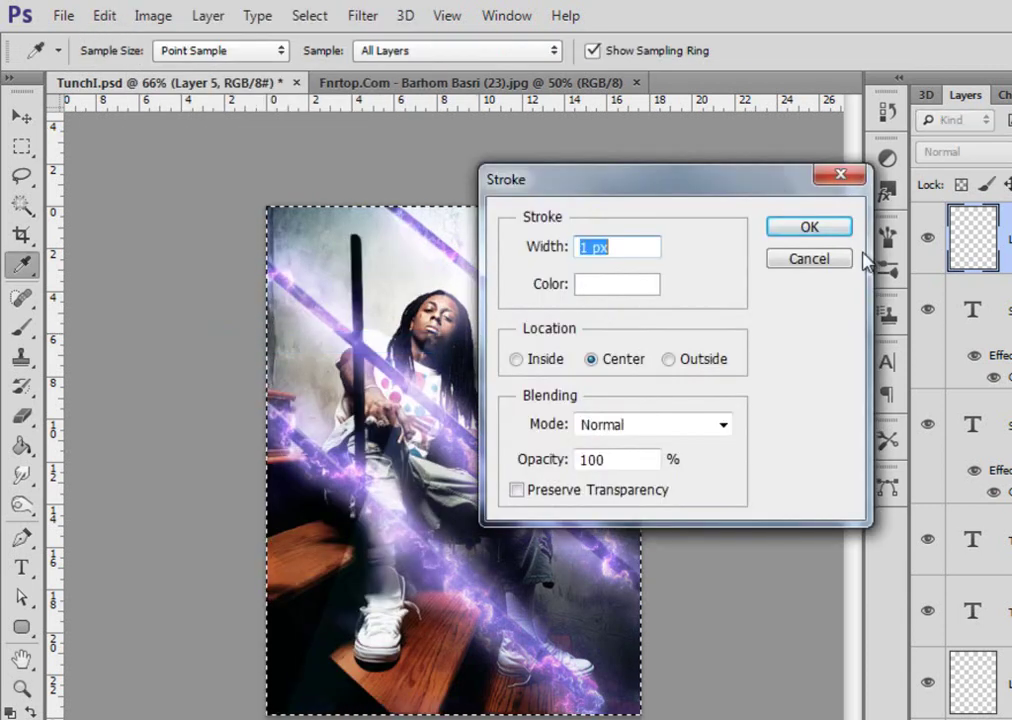
left_click(809, 258)
Stroke the canvas selection on the empty top layer with a 5 px near-black line, centred on the edge, and deselect
left_click(104, 15)
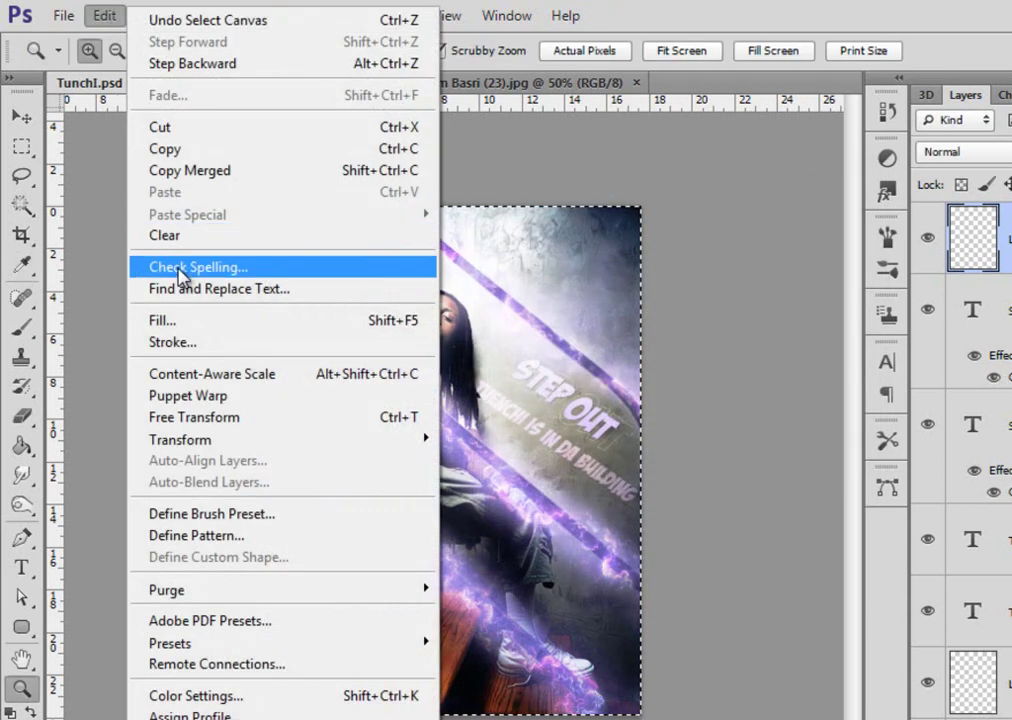
left_click(192, 342)
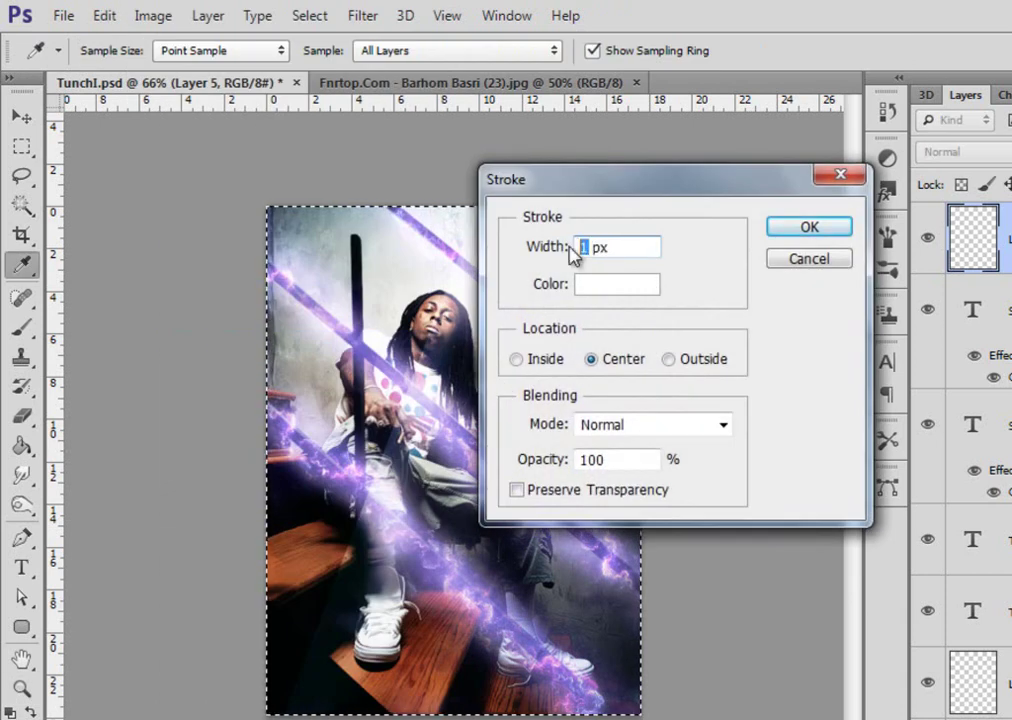
left_click(622, 287)
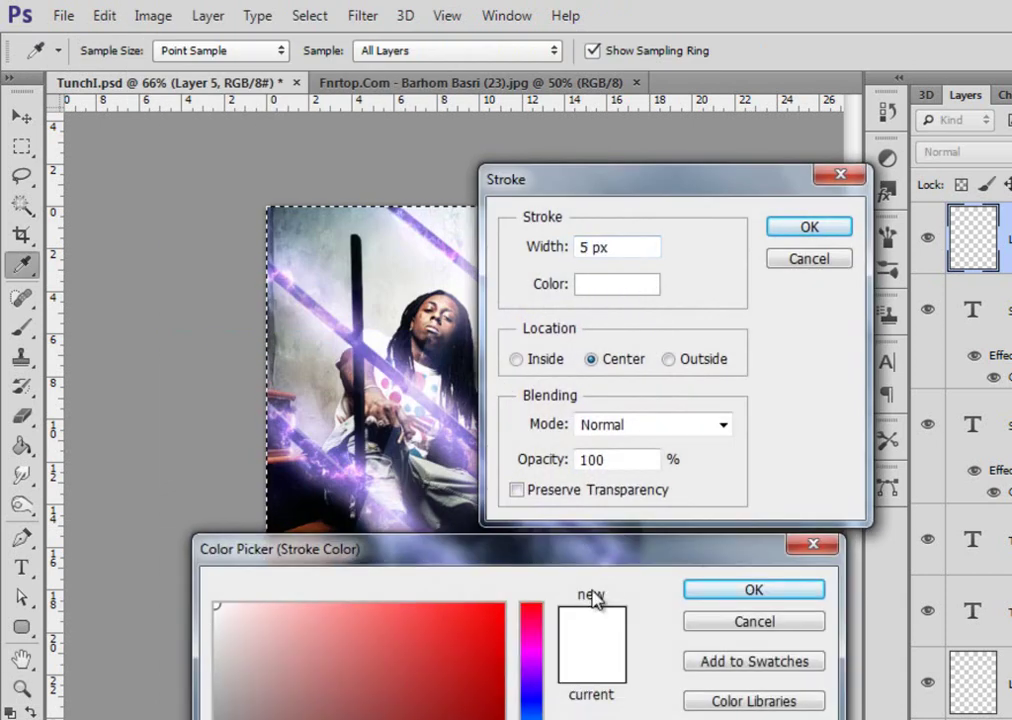
left_click_drag(516, 563, 486, 448)
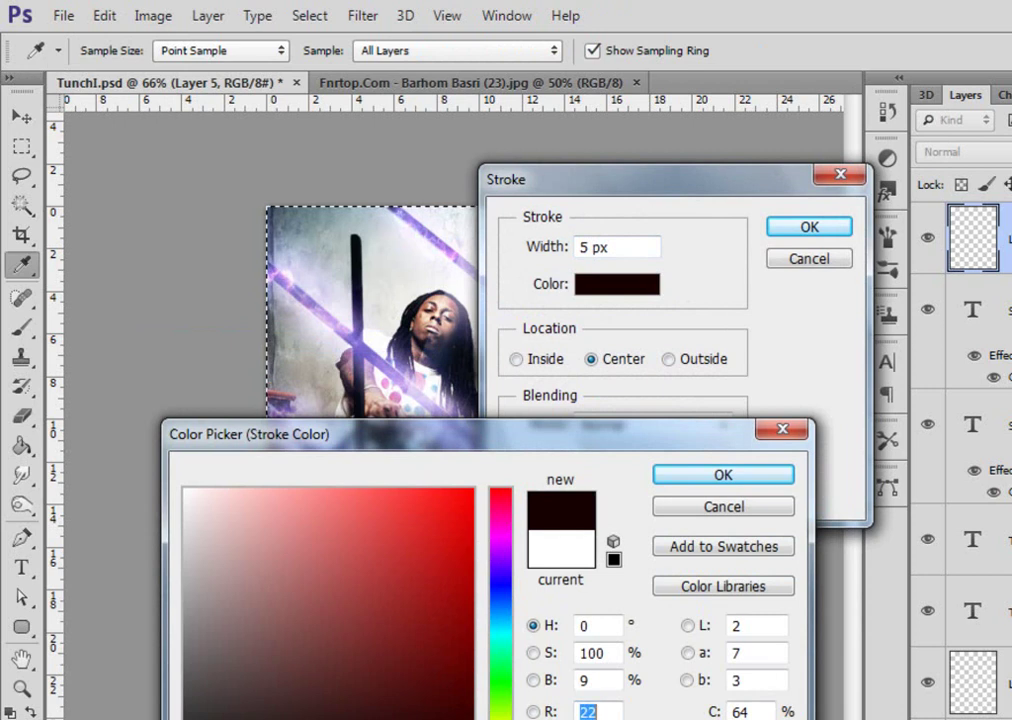
left_click(682, 477)
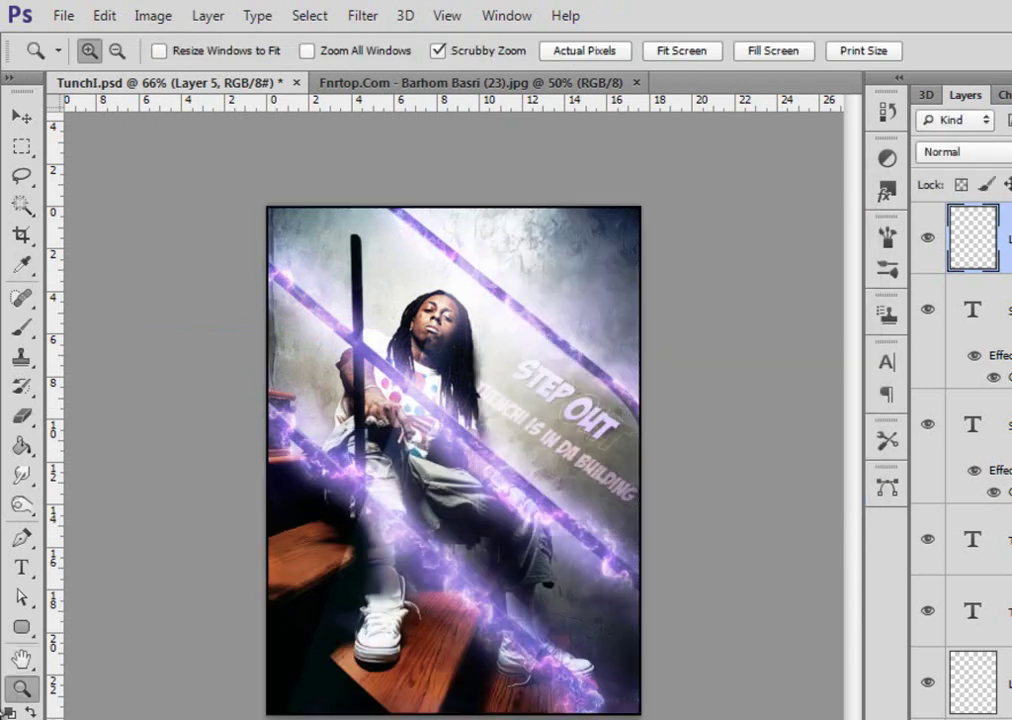
Add a Stroke layer style to the border layer with a size of 1 px, outside position and white colour
double_click(20, 688)
left_click_drag(303, 440, 283, 590)
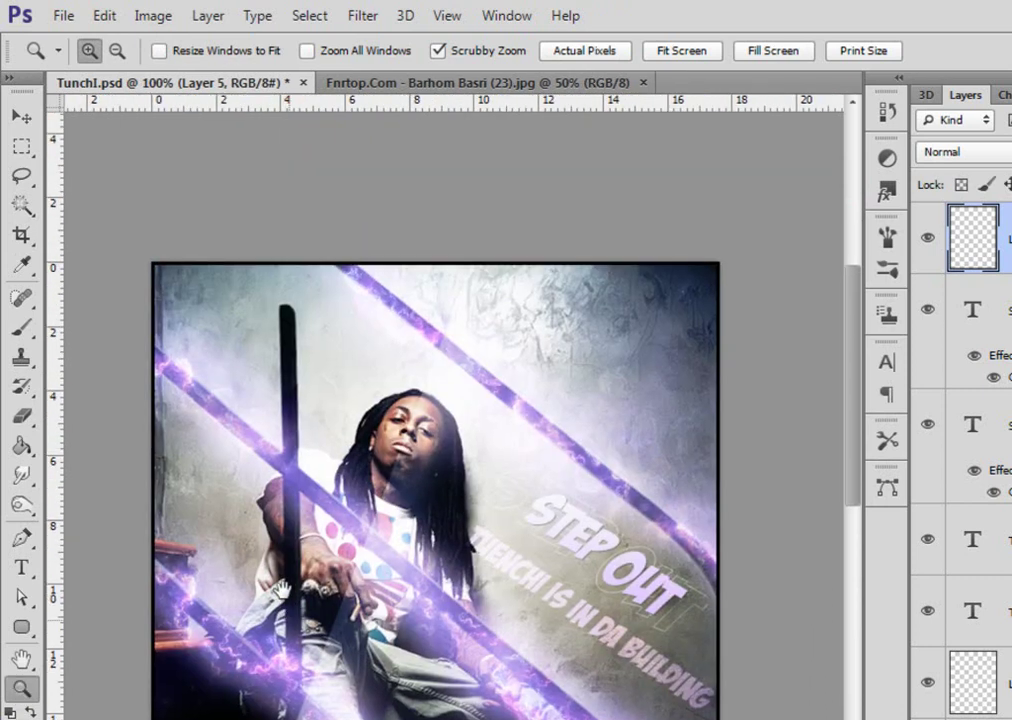
left_click(985, 718)
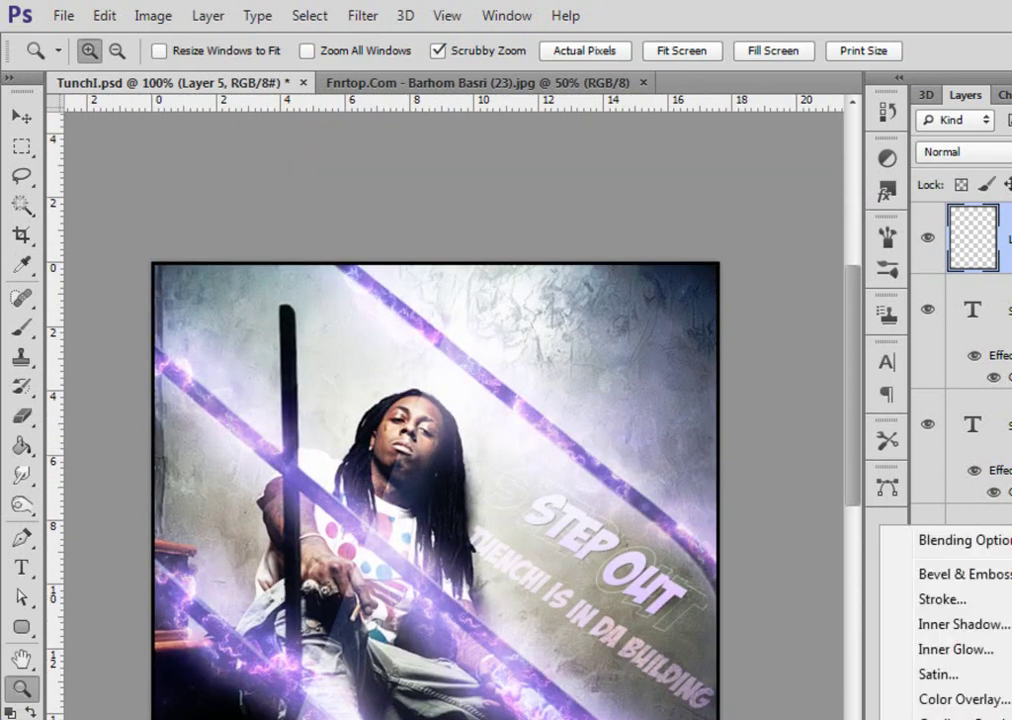
left_click(972, 601)
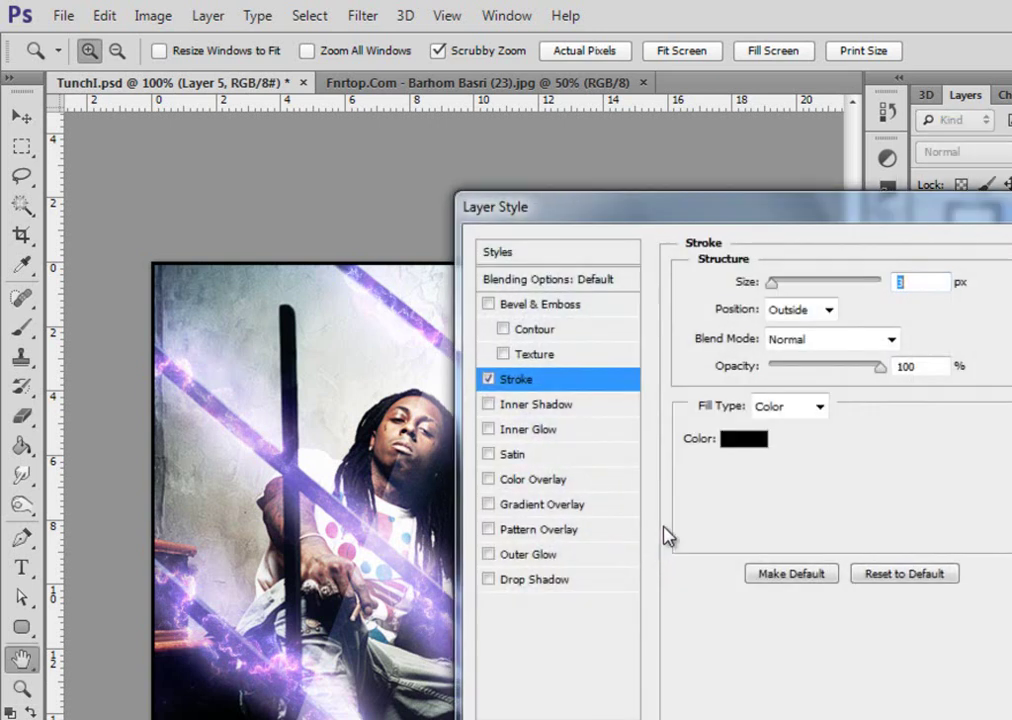
type("1")
left_click(745, 438)
left_click(350, 276)
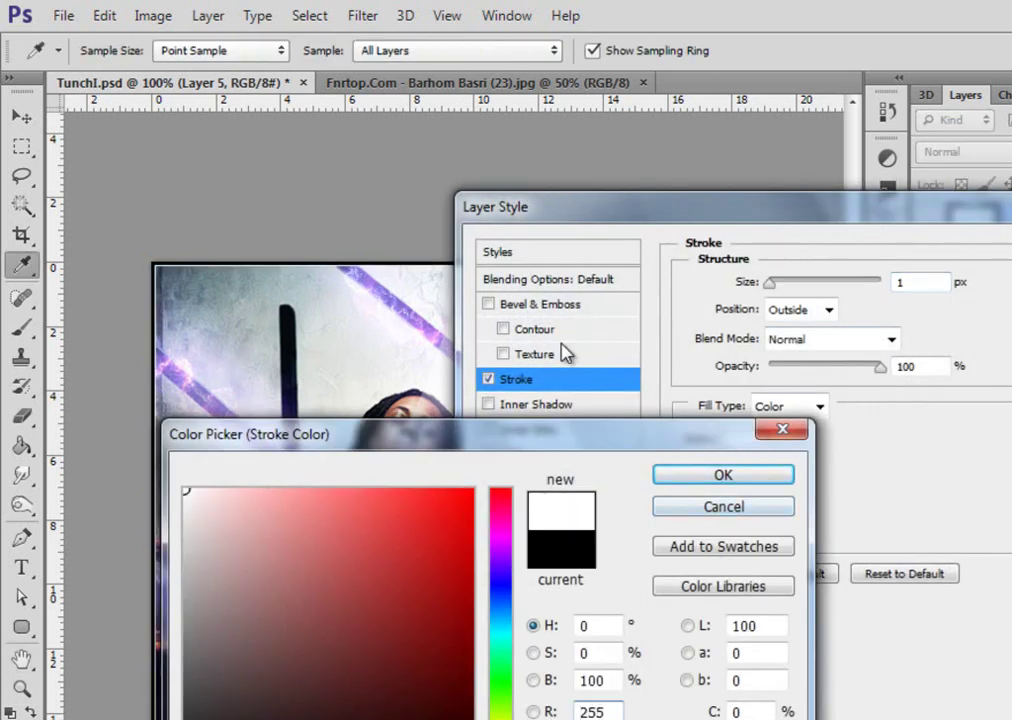
left_click(782, 477)
Set the border's Stroke effect blend mode to Overlay, apply the layer style and check the whole picture
left_click(818, 406)
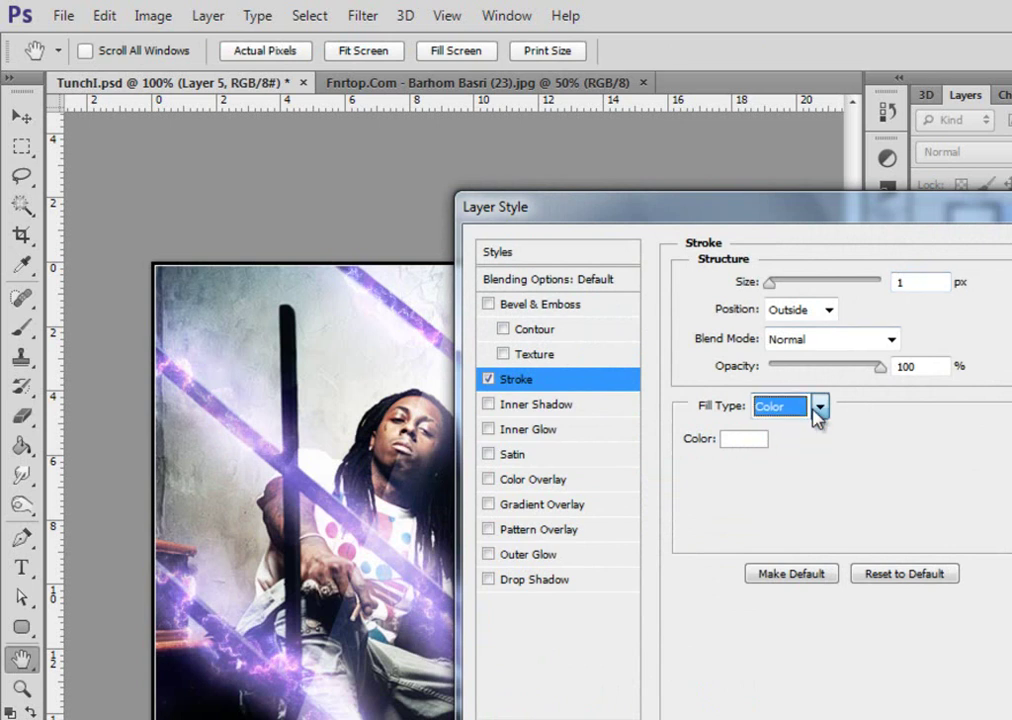
left_click(838, 341)
left_click(836, 285)
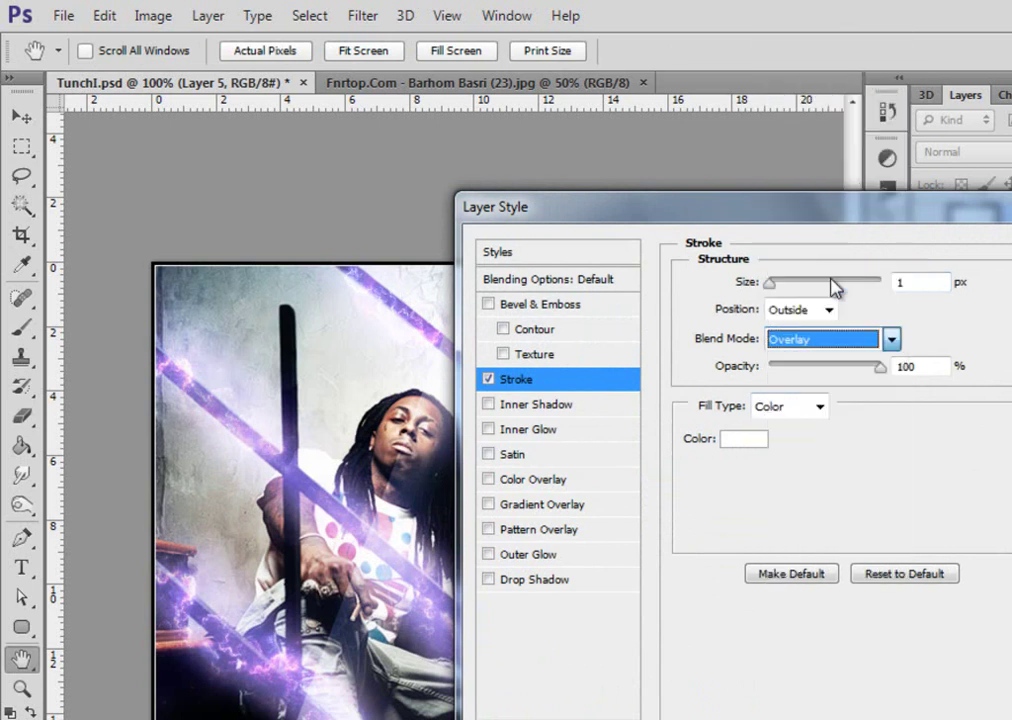
key("Return")
left_click_drag(480, 666, 487, 500)
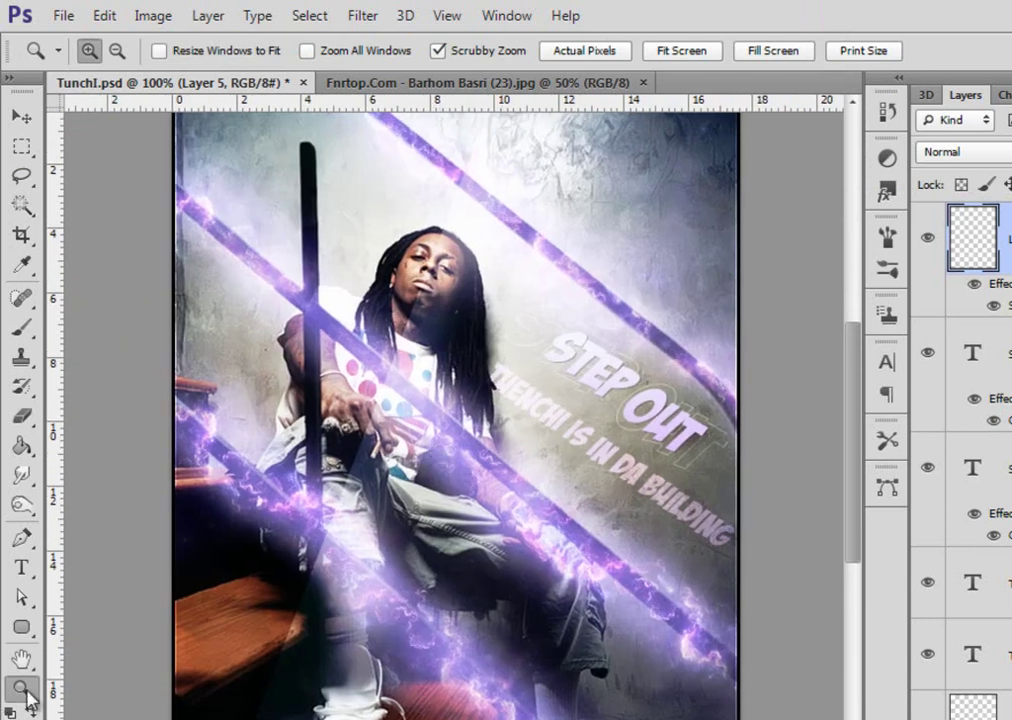
left_click_drag(414, 590, 357, 589)
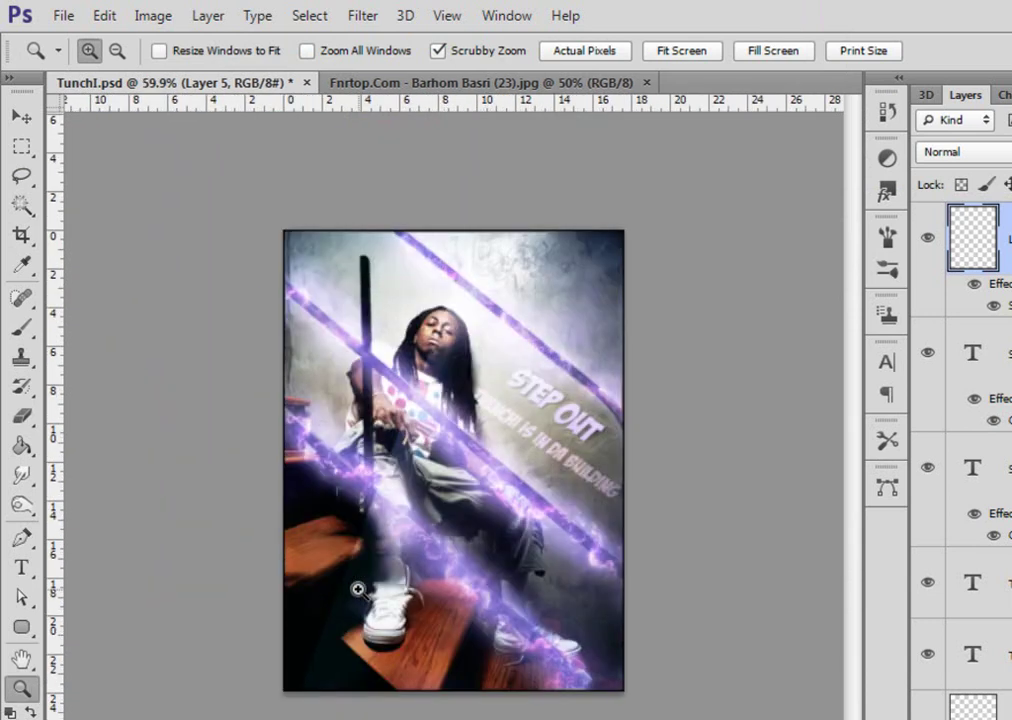